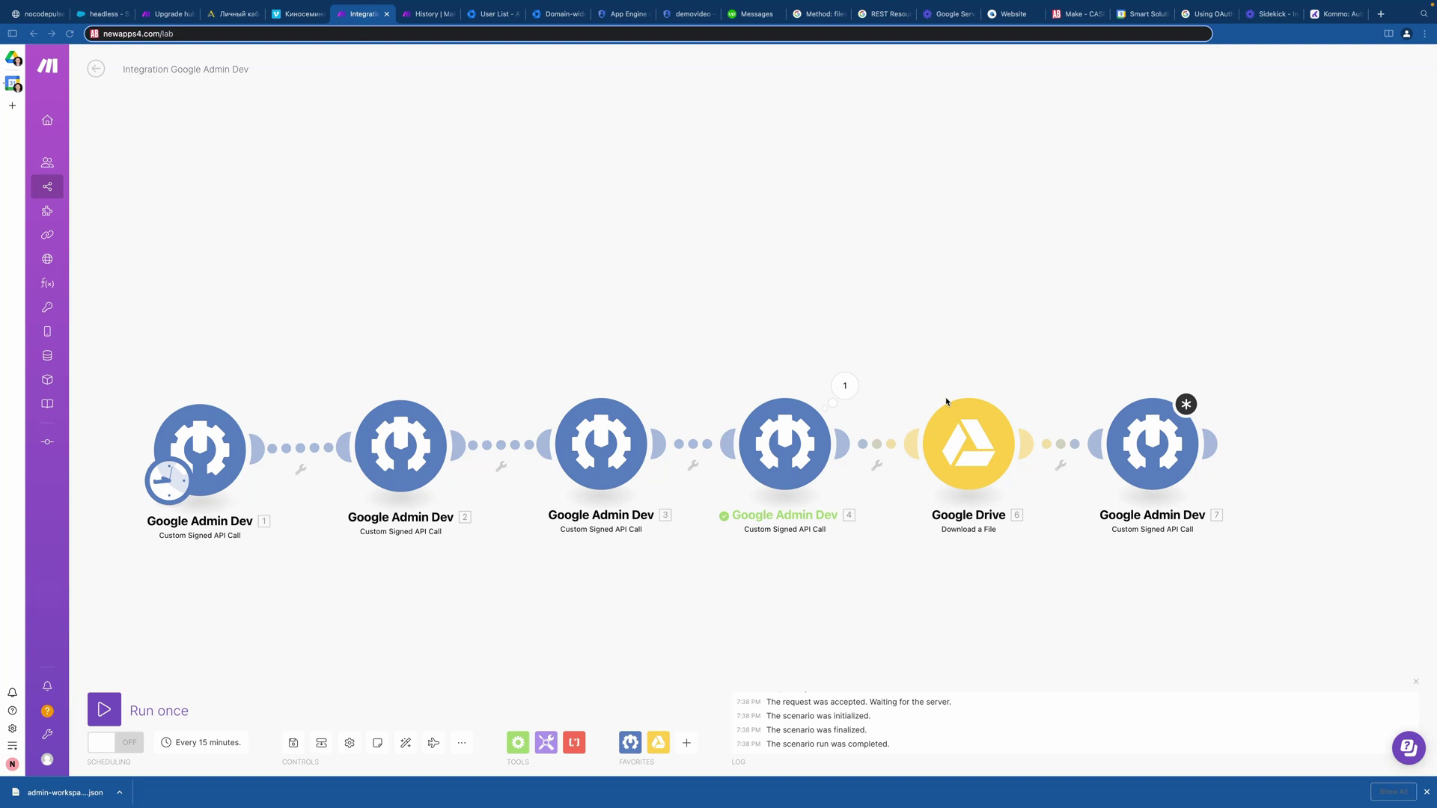
Check the Workspace users list, then open module 4's Calendar event request settings
{"action": "left_click", "coordinate": [487, 15]}
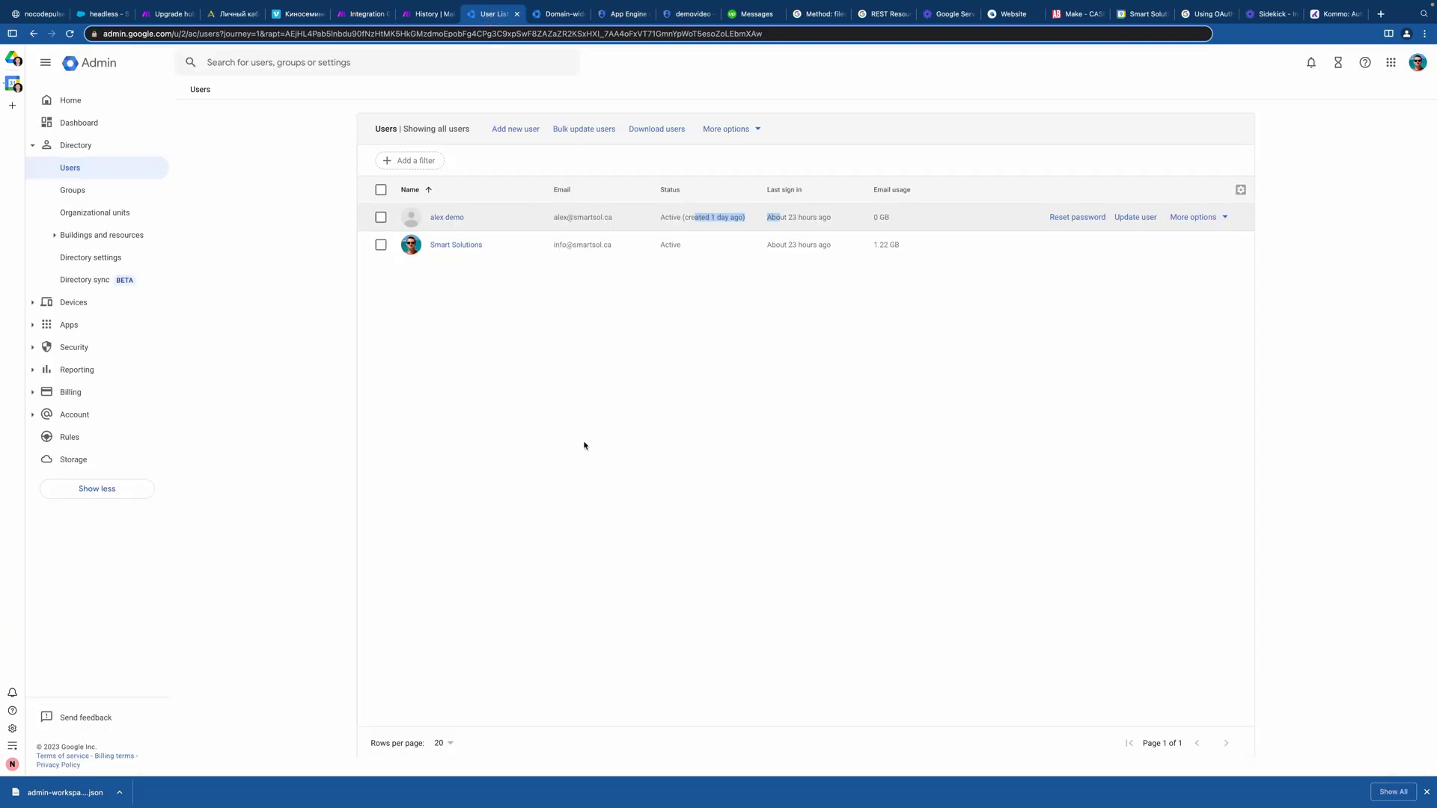
{"action": "left_click", "coordinate": [360, 17]}
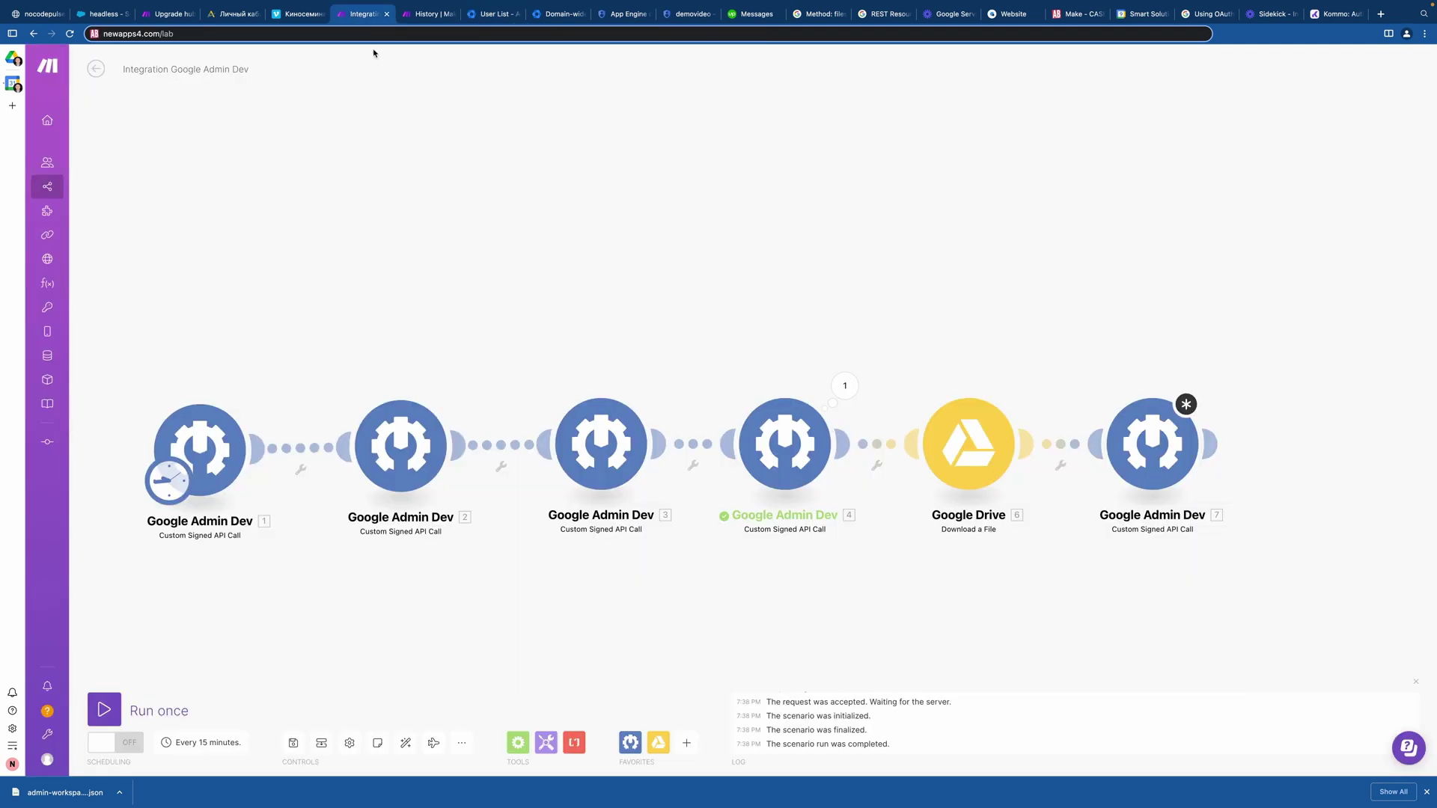
{"action": "left_click", "coordinate": [818, 457]}
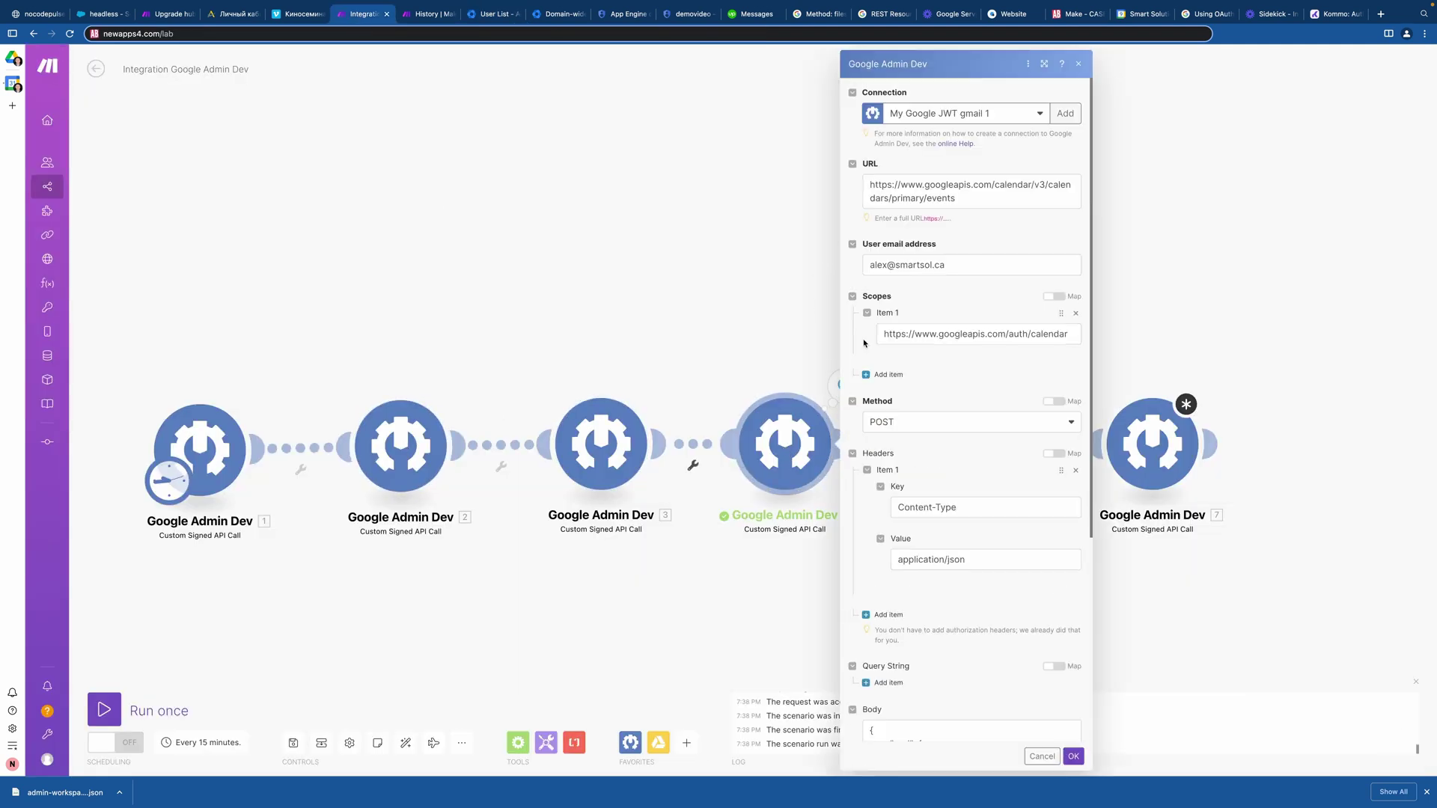
{"action": "scroll", "coordinate": [945, 514], "scroll_direction": "down", "scroll_amount": 4}
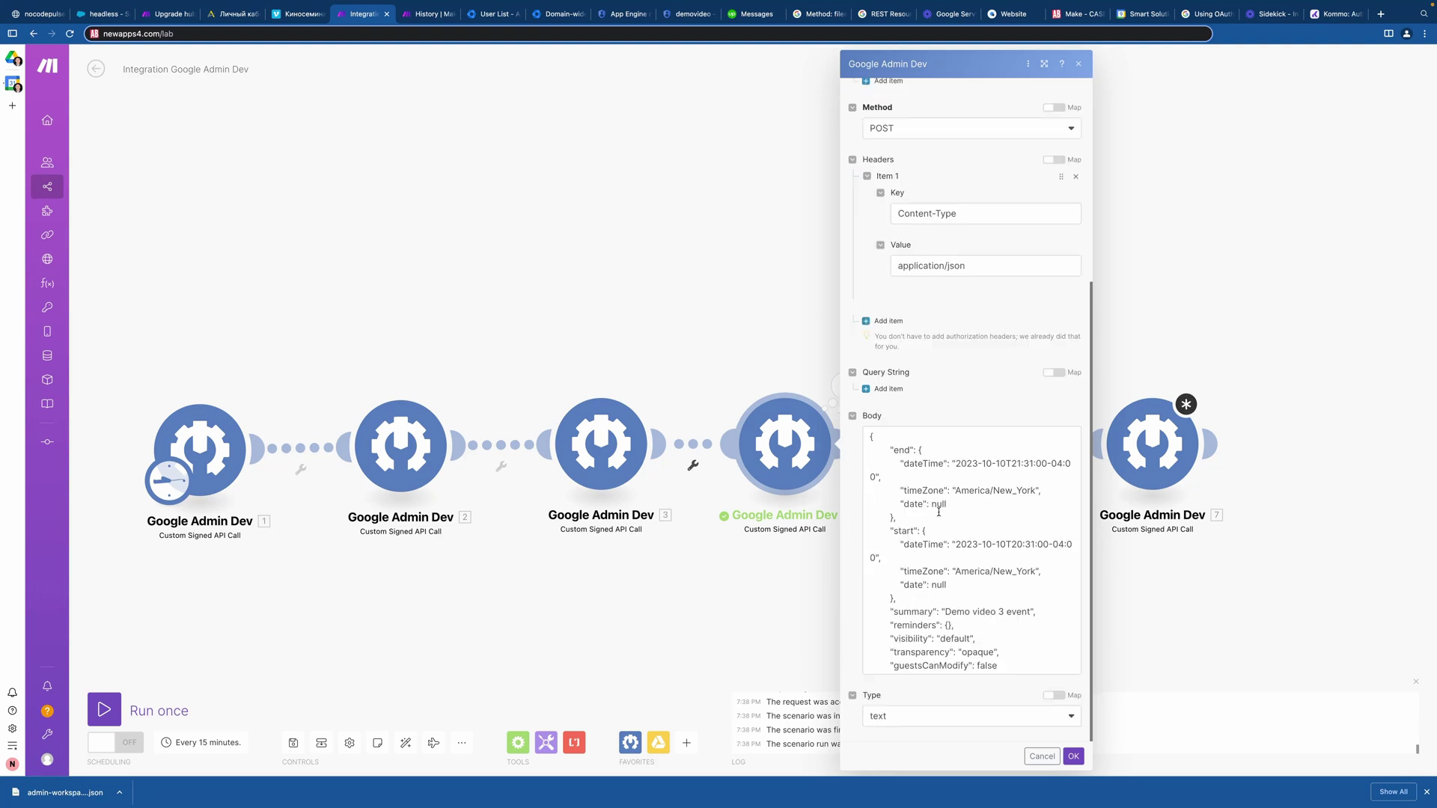
Inspect module 4's event body JSON, close its settings, and bring up module 4's actions
{"action": "left_click", "coordinate": [944, 622]}
{"action": "left_click", "coordinate": [1073, 756]}
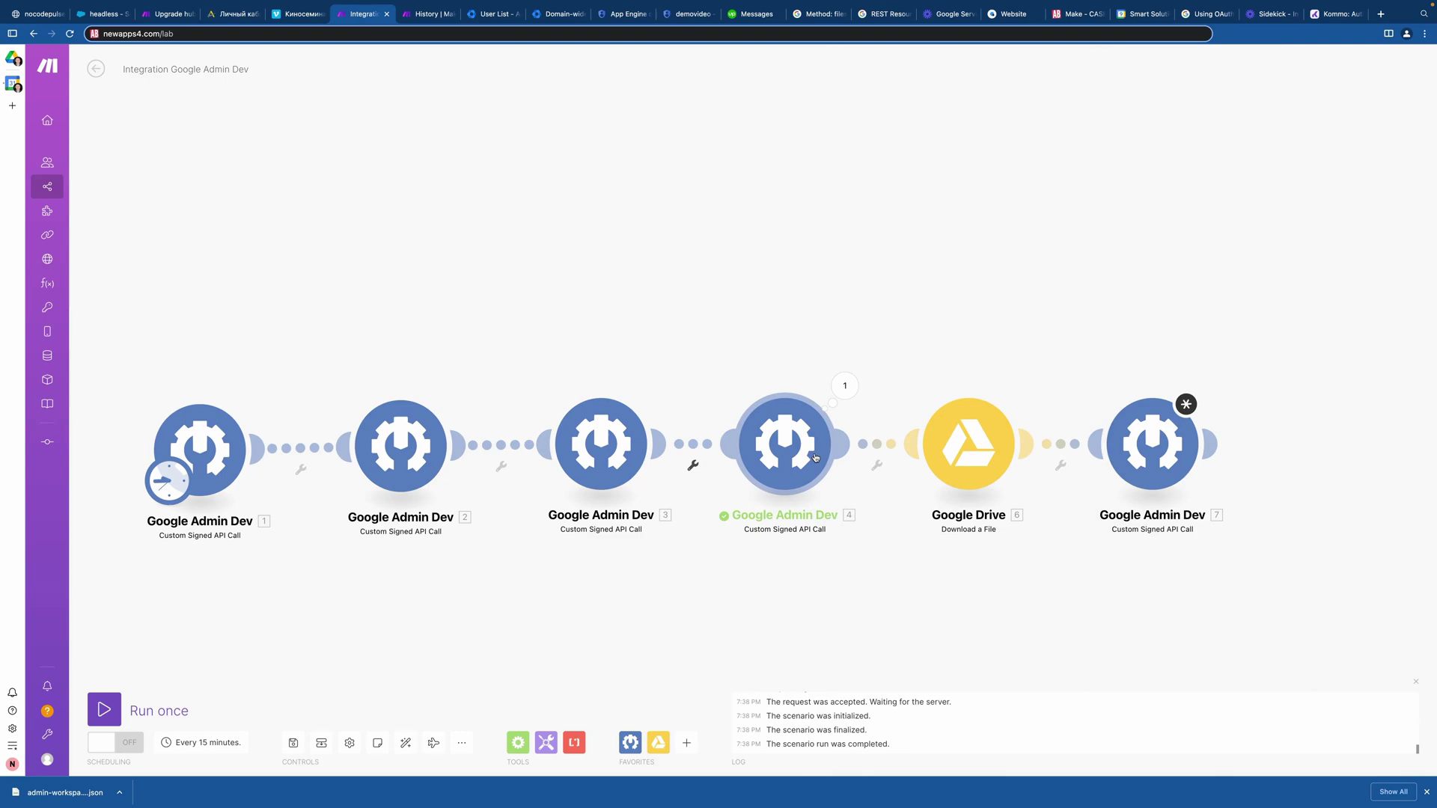
{"action": "right_click", "coordinate": [808, 440]}
{"action": "key", "text": "ctrl+Right"}
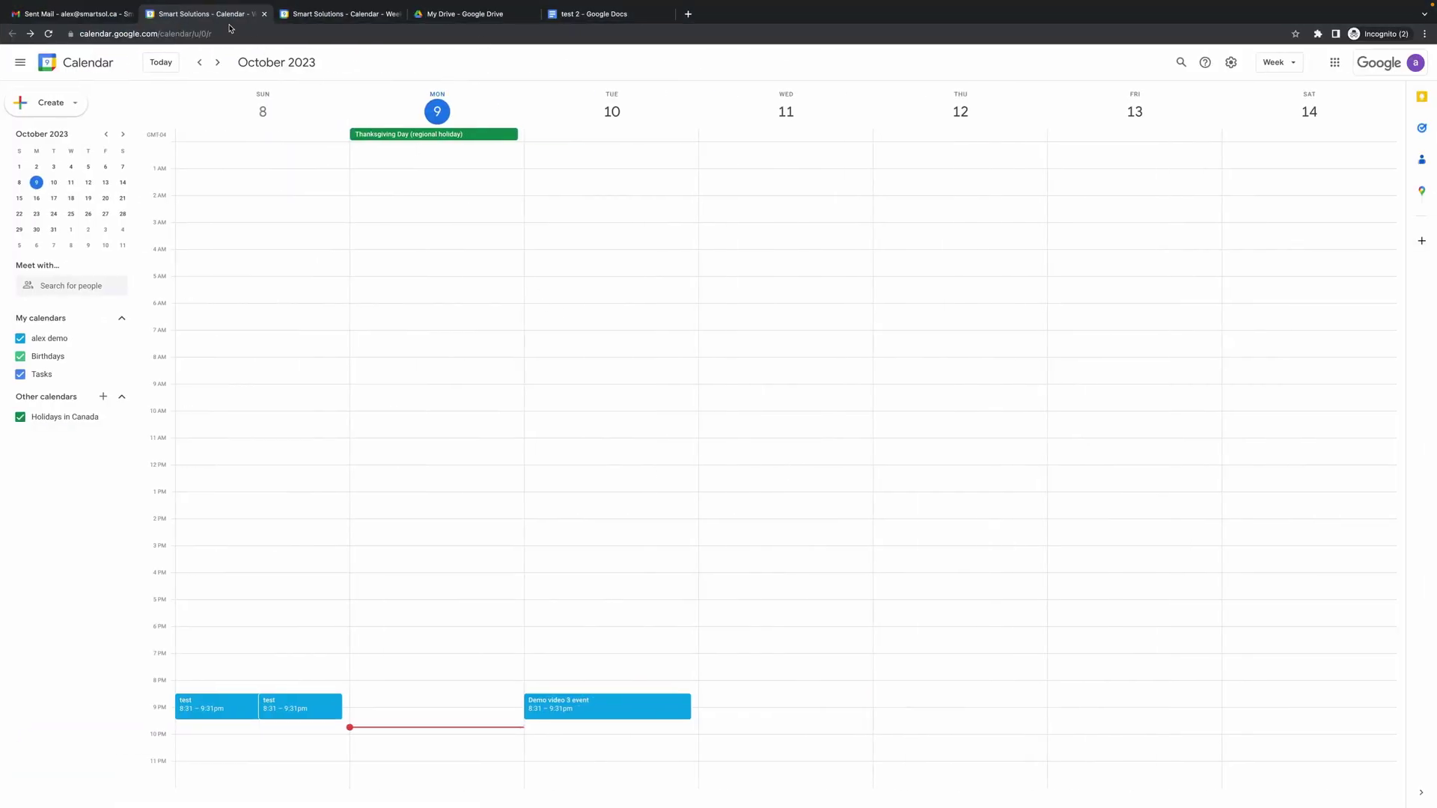
{"action": "key", "text": "ctrl+Left"}
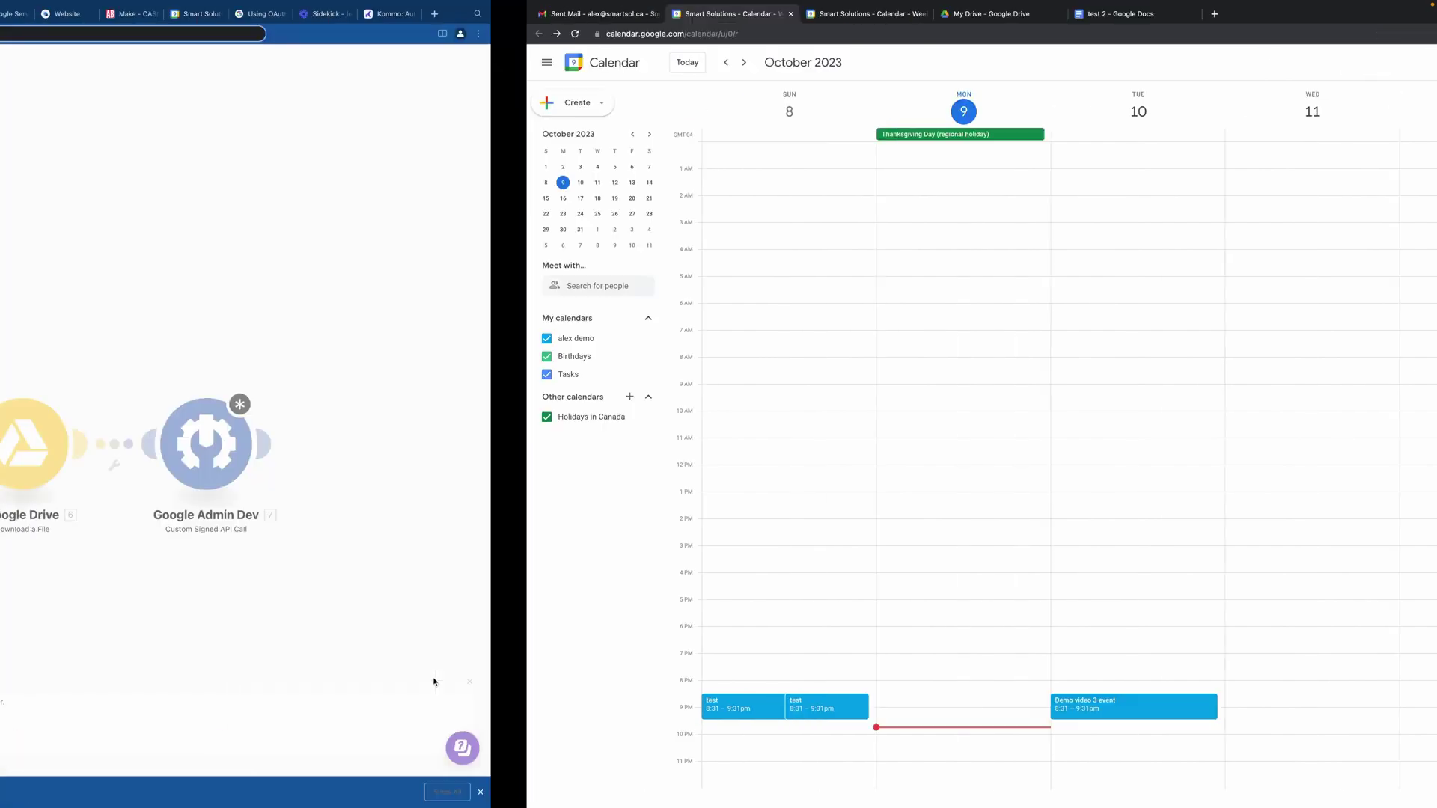
{"action": "key", "text": "ctrl+Right"}
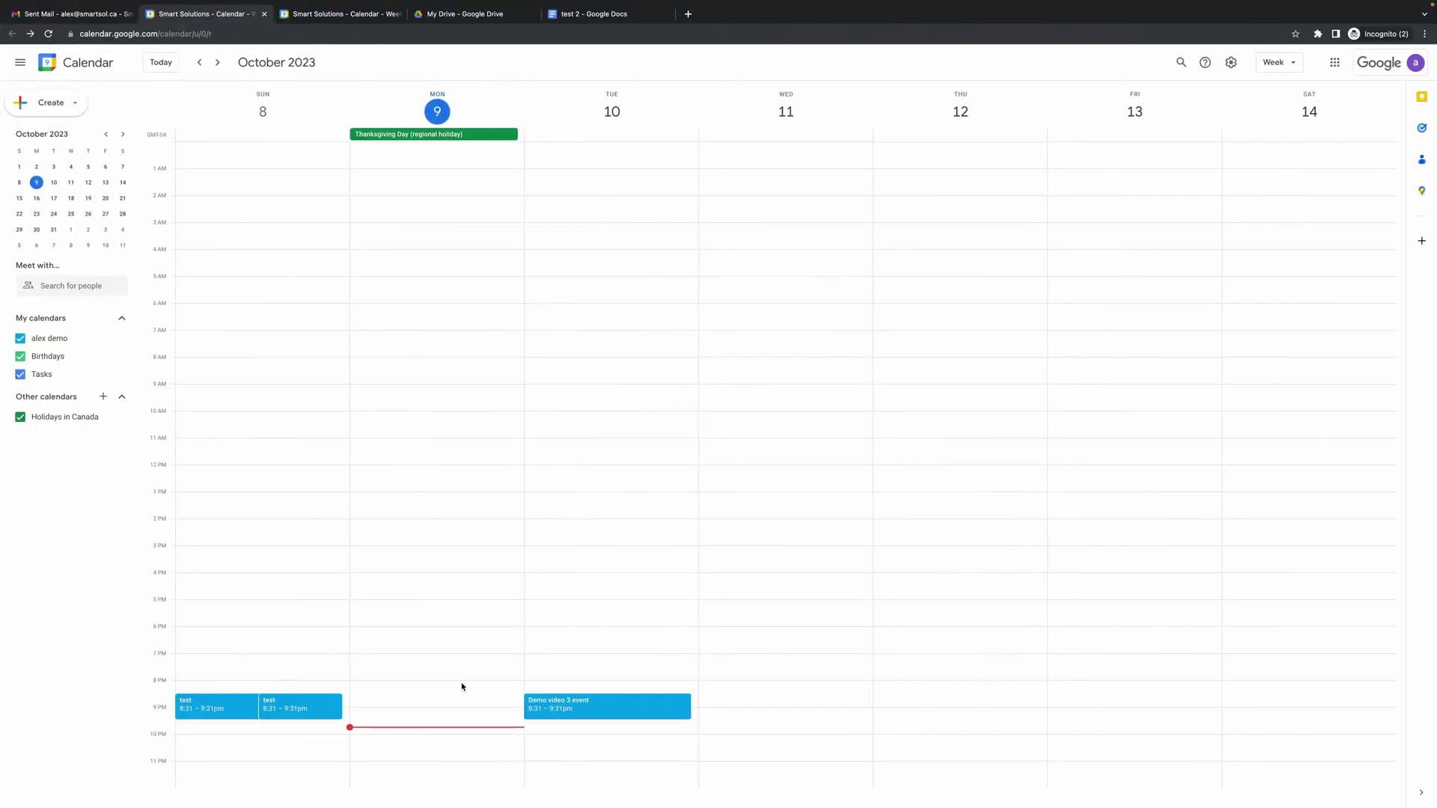
{"action": "key", "text": "ctrl+Left"}
{"action": "key", "text": "ctrl+Right"}
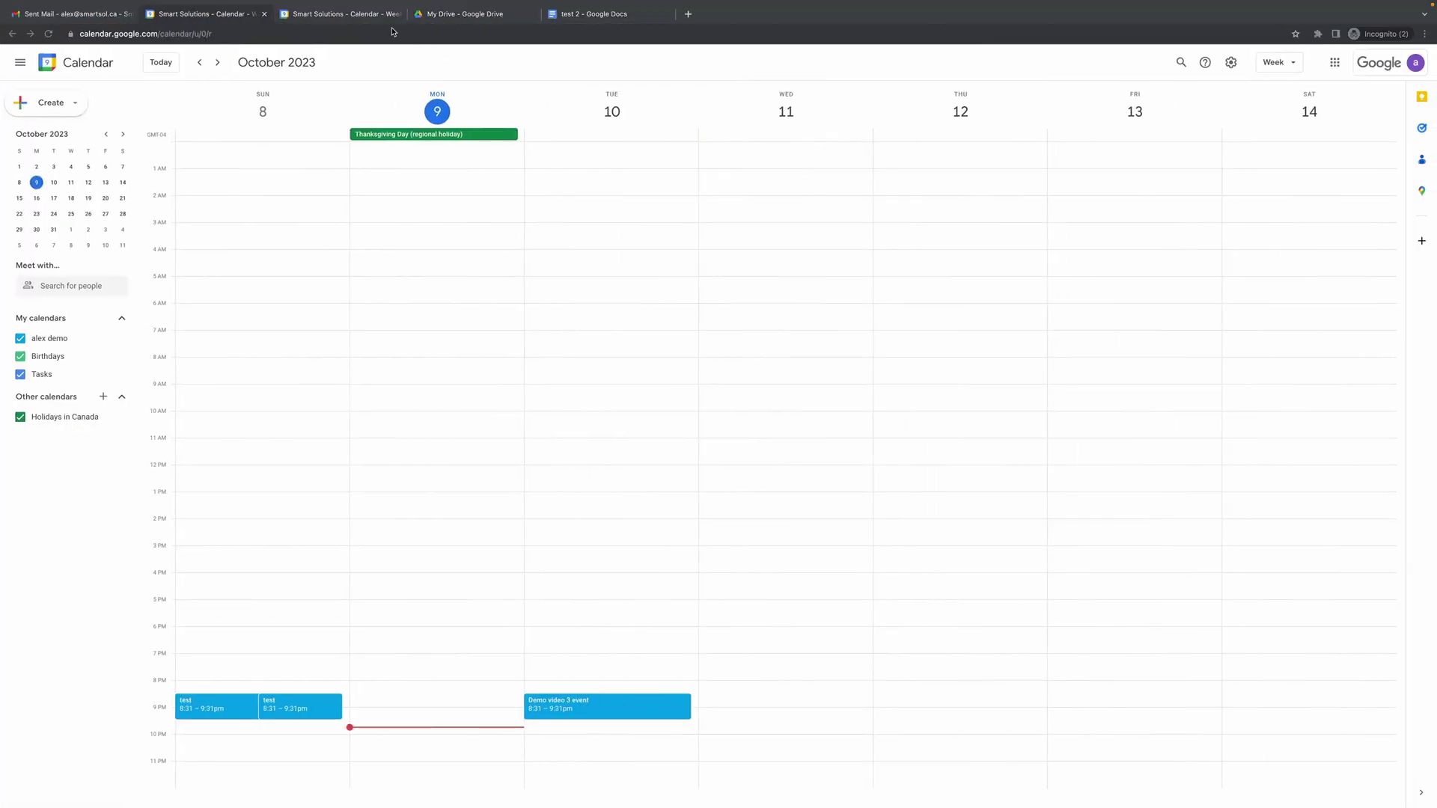
{"action": "left_click", "coordinate": [320, 16]}
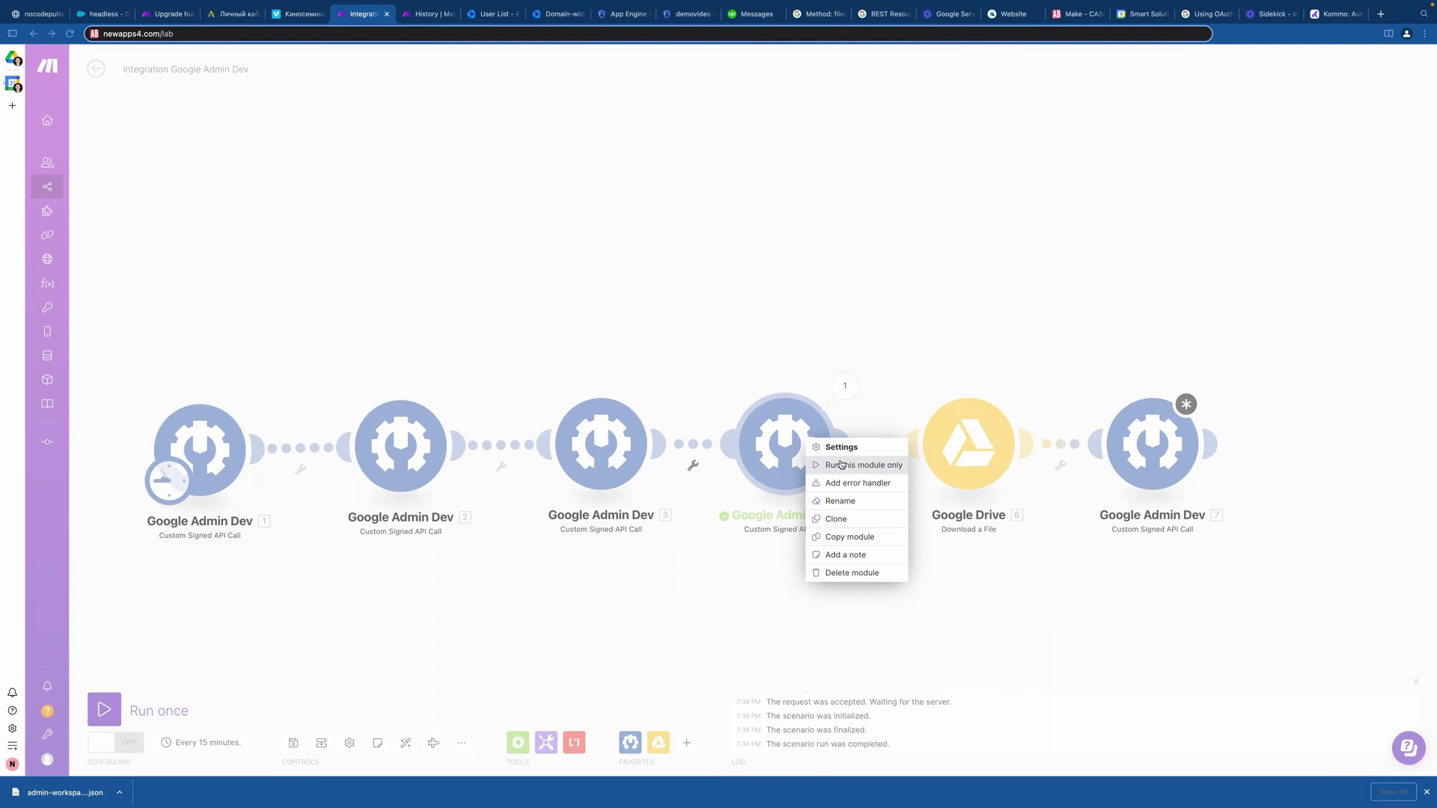
Back in the Make scenario, run only module 4's calendar-event call
{"action": "left_click", "coordinate": [724, 361]}
{"action": "right_click", "coordinate": [793, 452]}
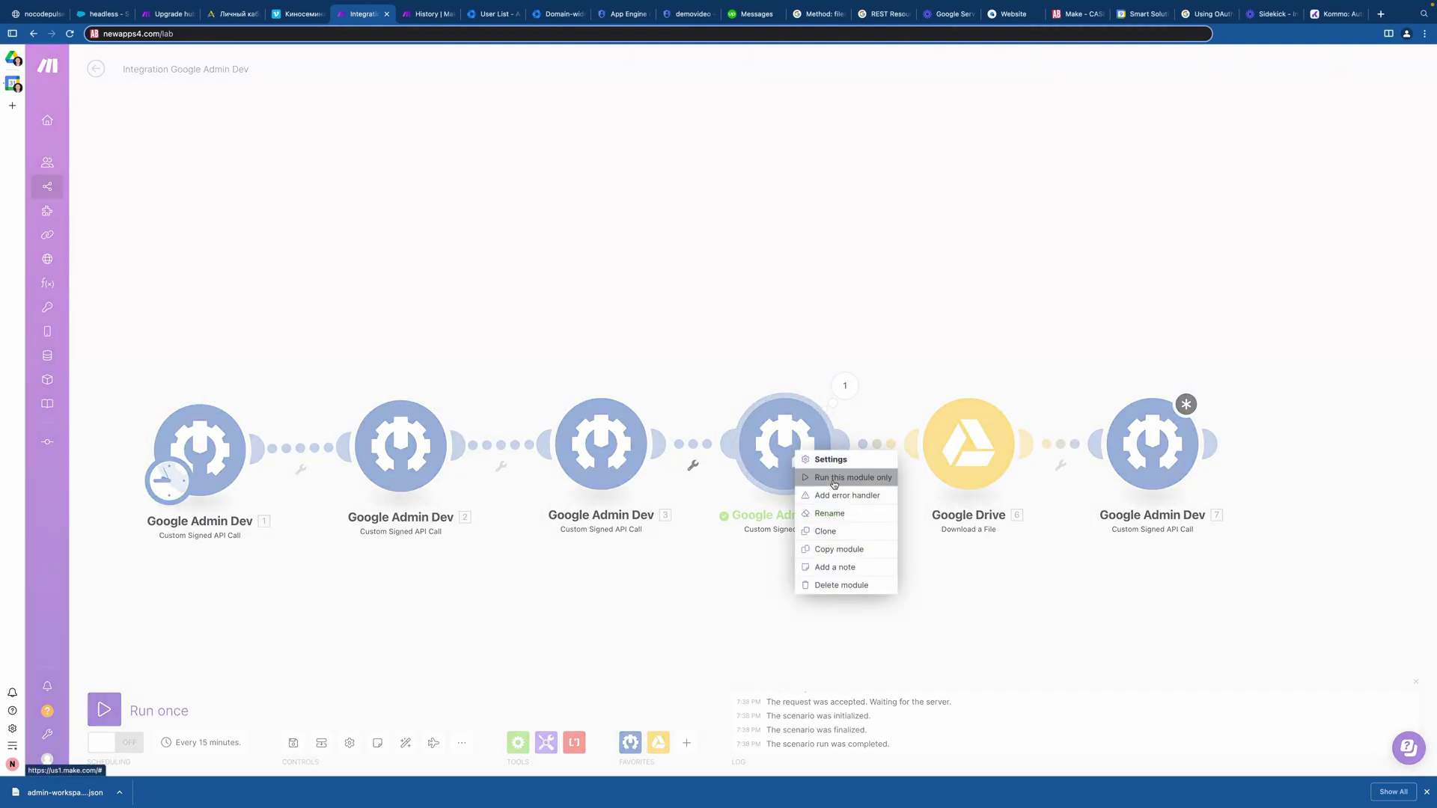
{"action": "left_click", "coordinate": [823, 478]}
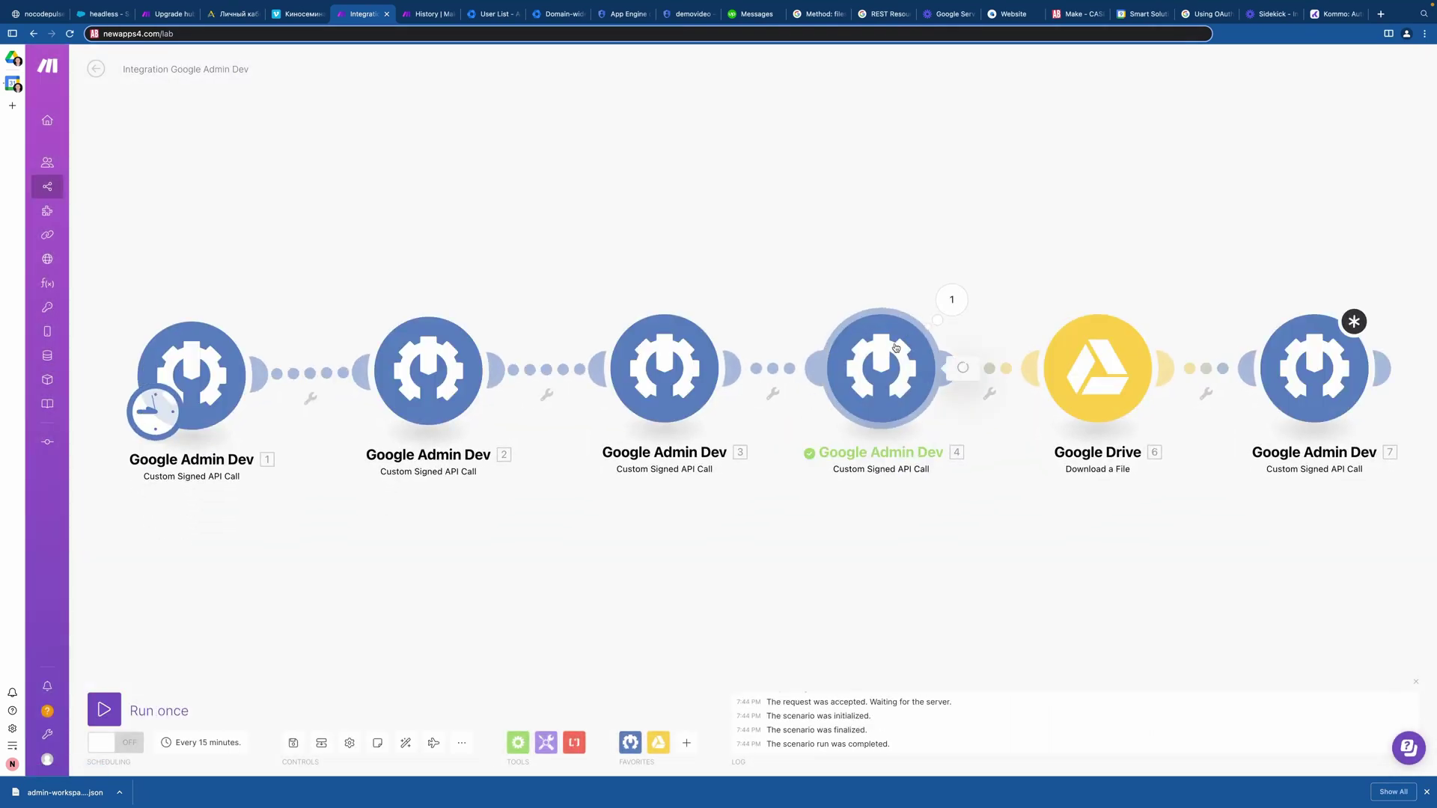
Recheck the user name in module 4's User email address, then move to the calendar
{"action": "left_click", "coordinate": [913, 390]}
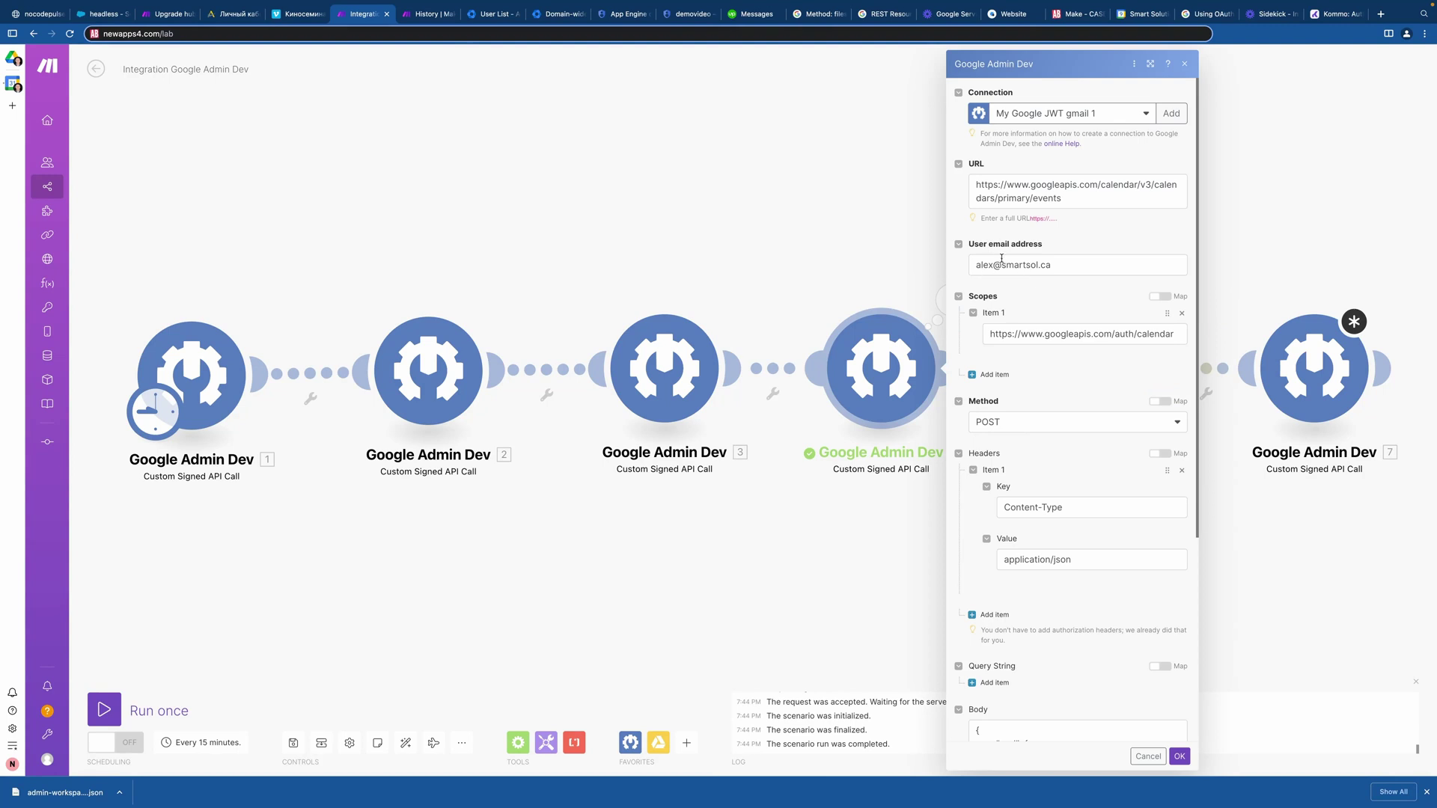
{"action": "left_click", "coordinate": [978, 264]}
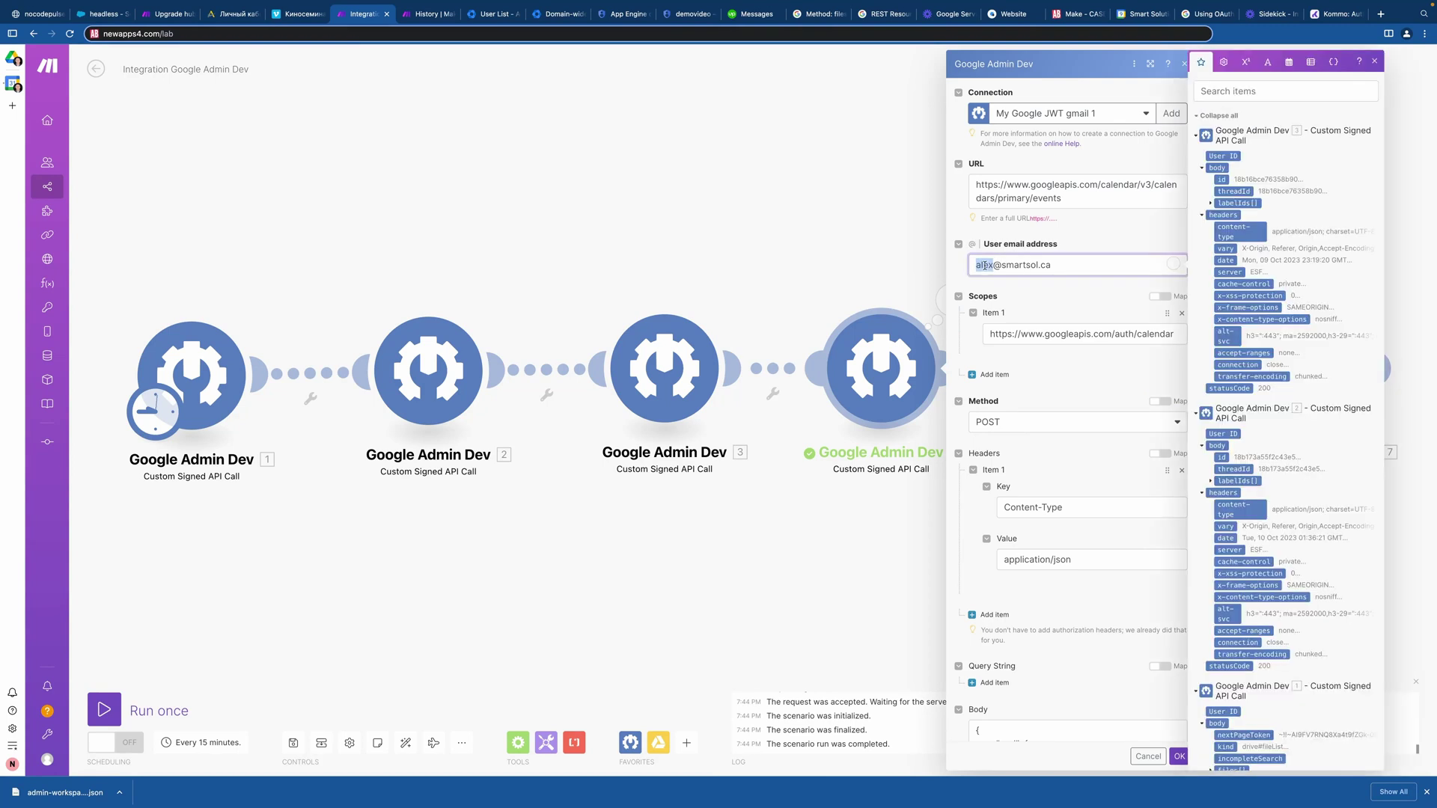
{"action": "double_click", "coordinate": [985, 265]}
{"action": "left_click", "coordinate": [1178, 756]}
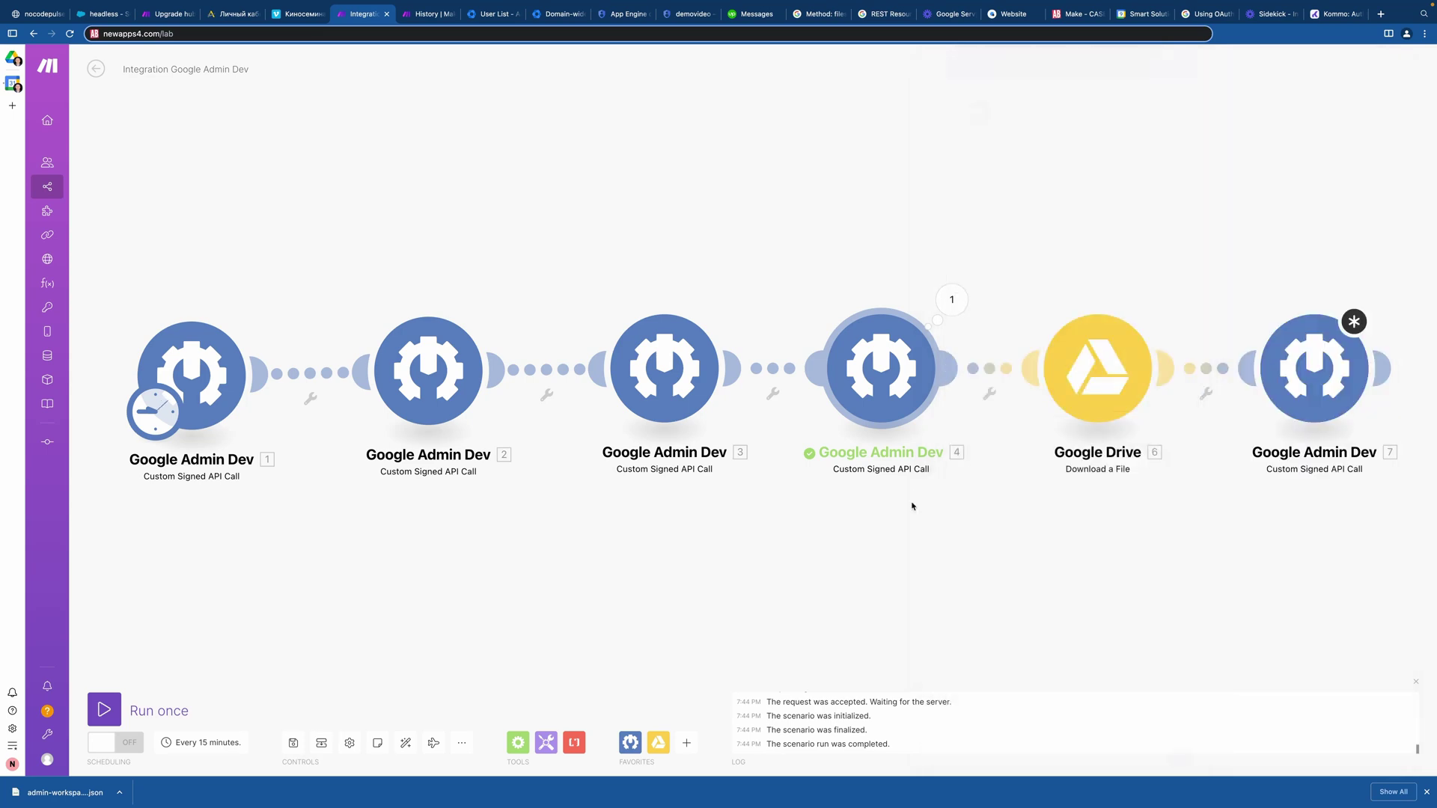
{"action": "key", "text": "ctrl+Right"}
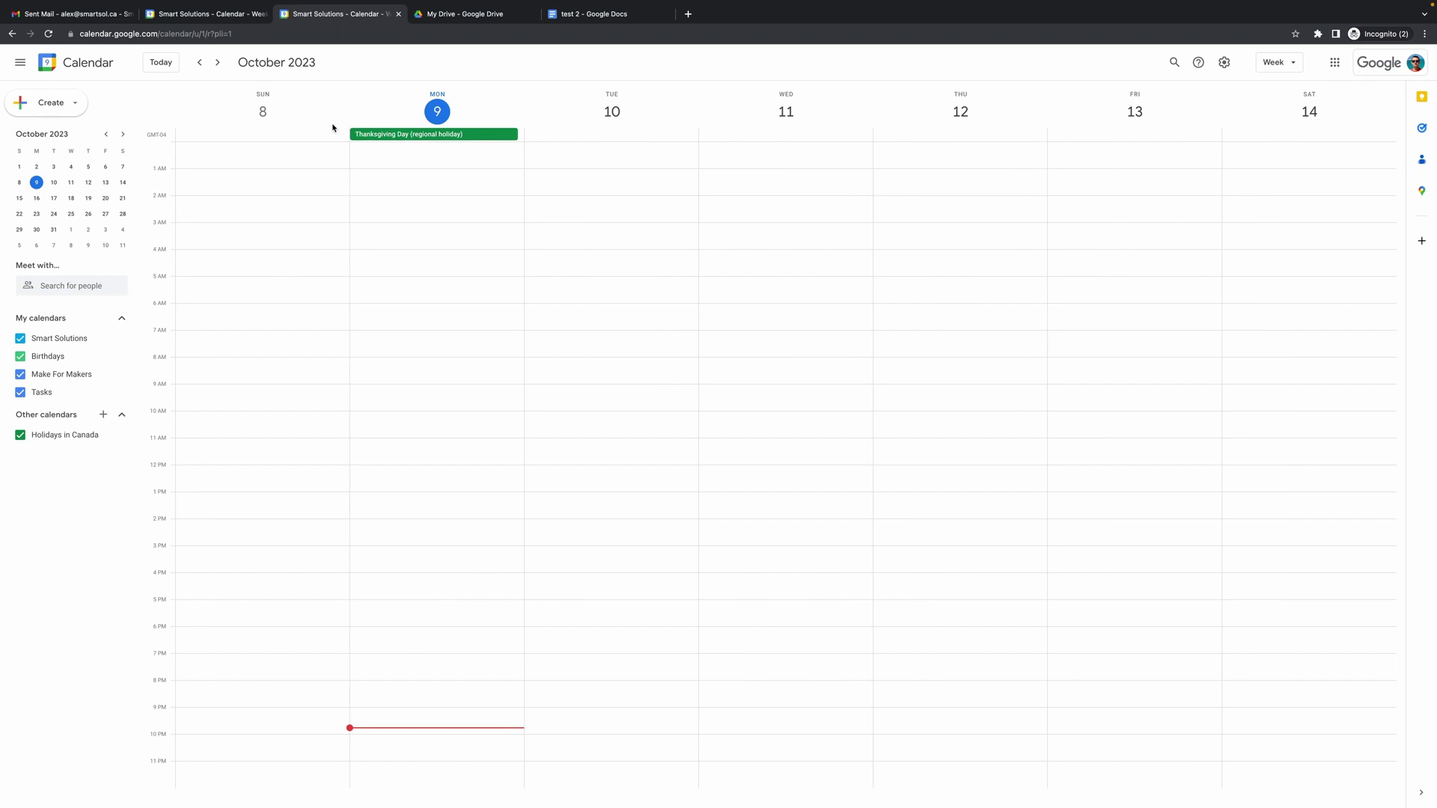
Compare the demo user's and Smart Solutions calendars, then rerun module 4 alone
{"action": "left_click", "coordinate": [213, 16]}
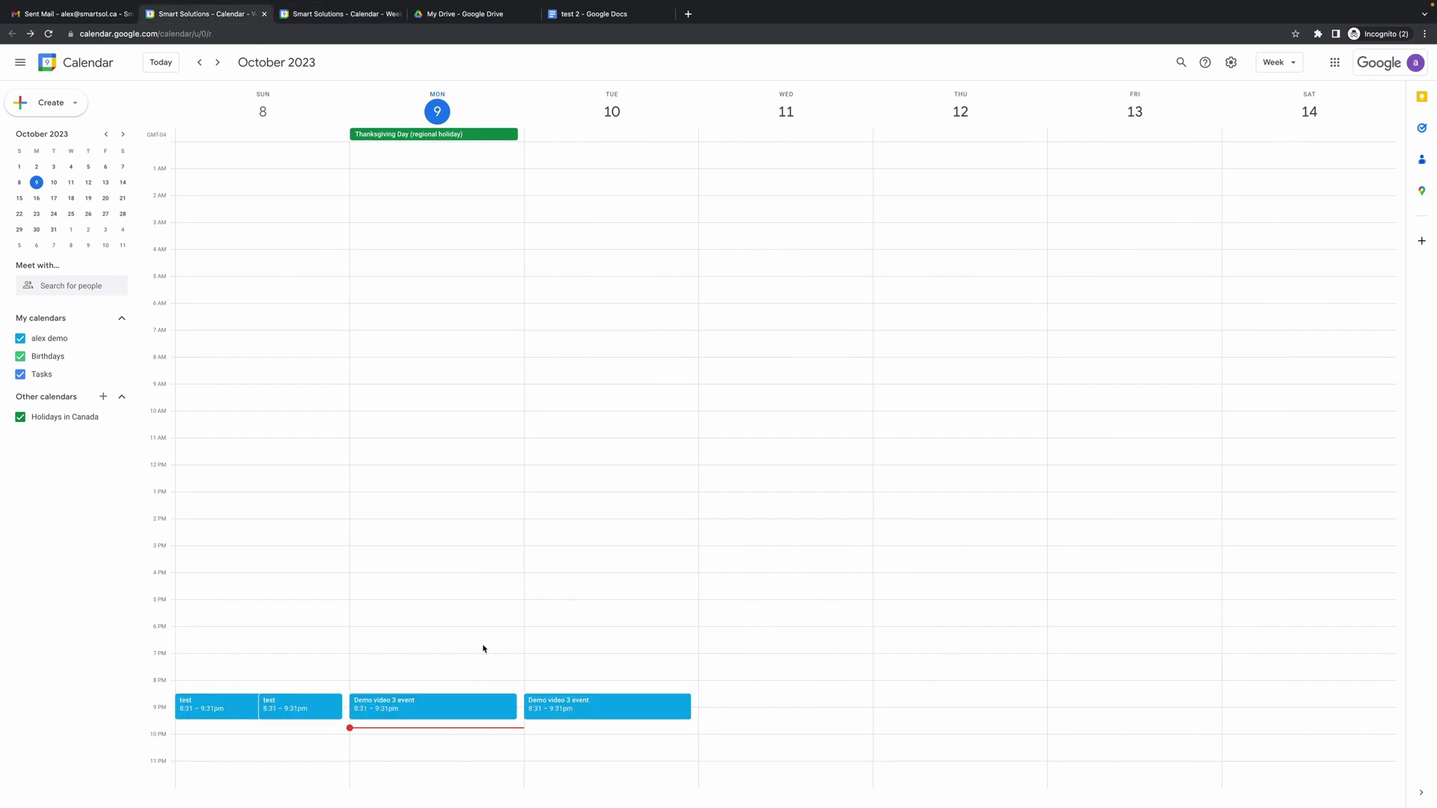
{"action": "left_click", "coordinate": [342, 15]}
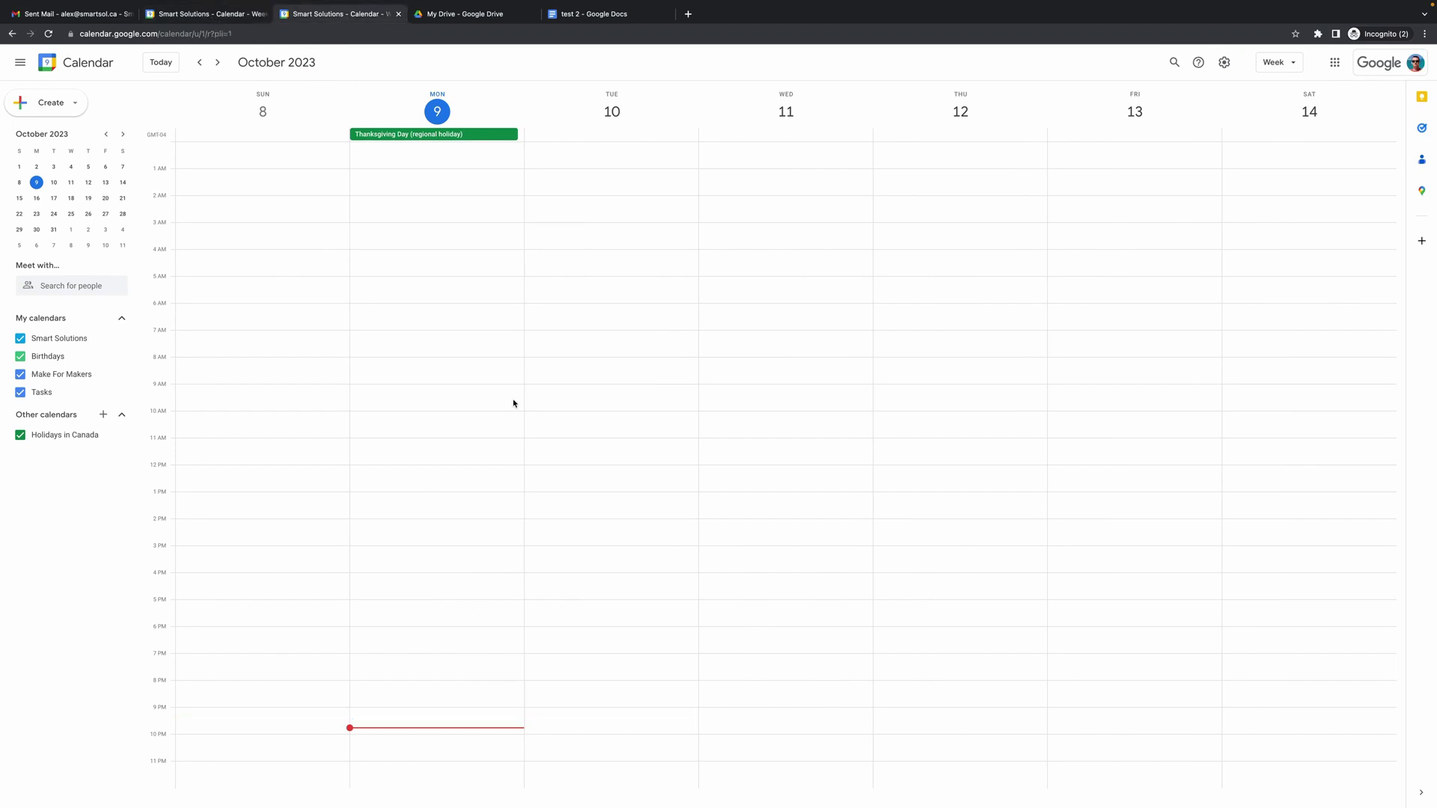
{"action": "key", "text": "ctrl+Left"}
{"action": "right_click", "coordinate": [904, 365]}
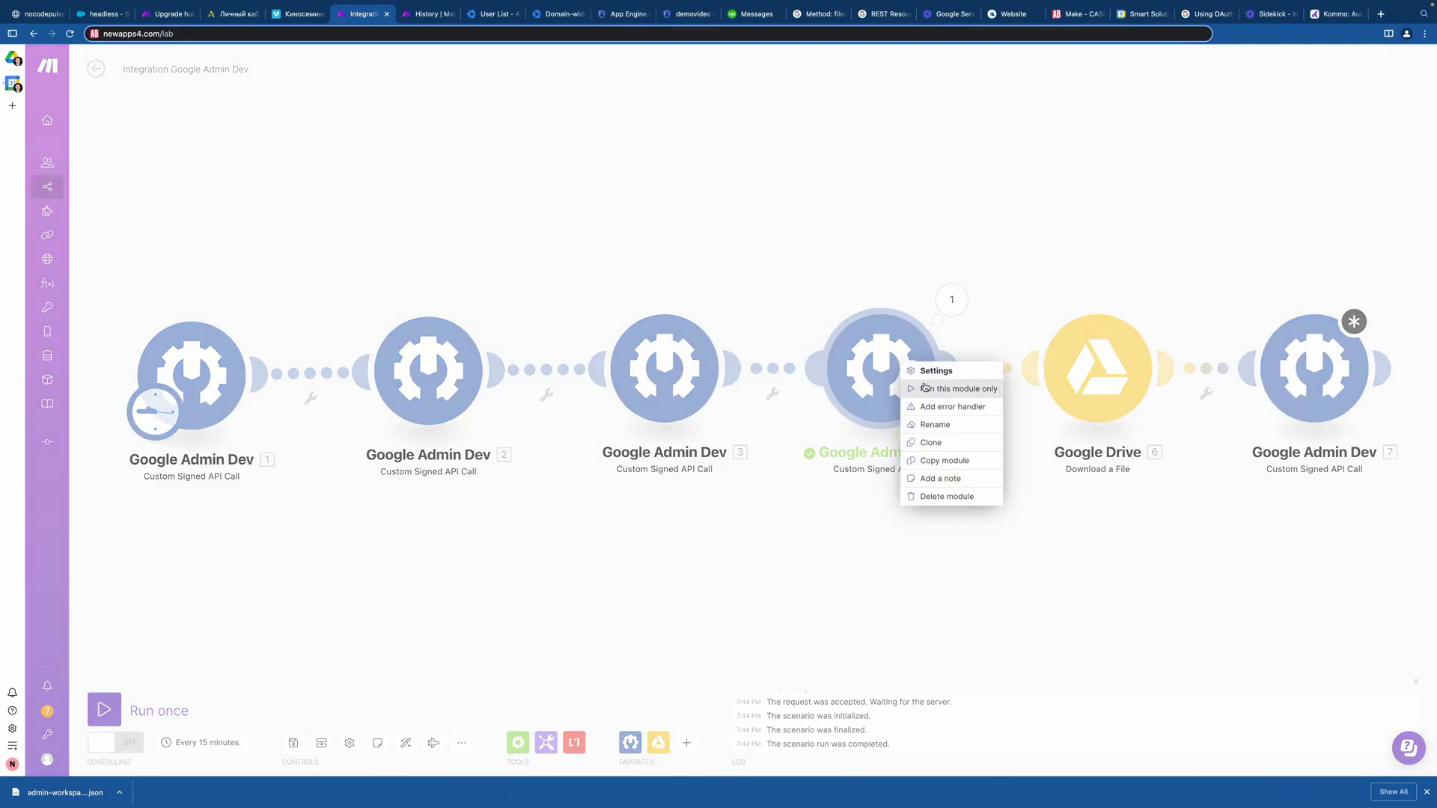
{"action": "left_click", "coordinate": [925, 385]}
{"action": "key", "text": "ctrl+Right"}
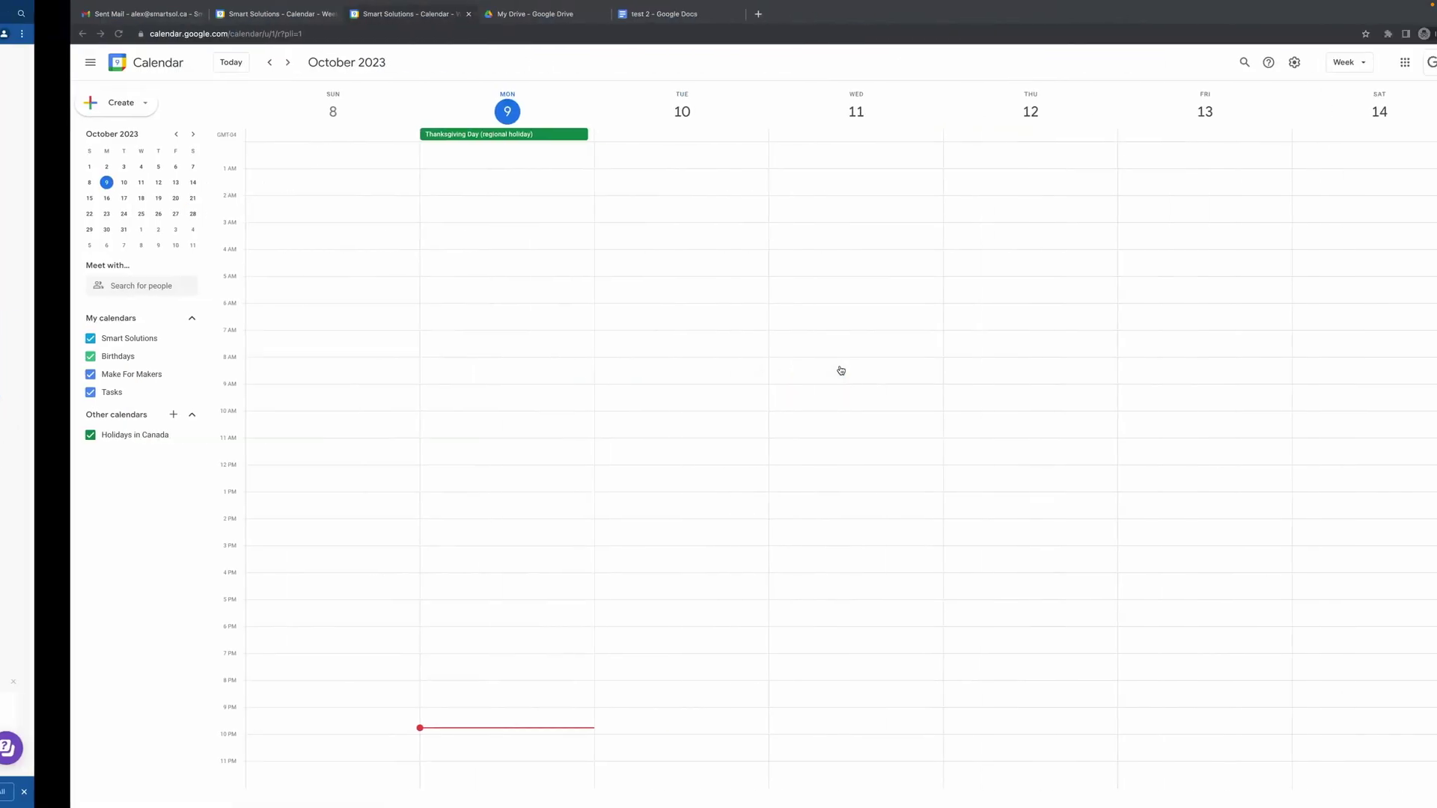
Open the new Demo video 3 event on Monday 8:31–9:31pm, then return to Make
{"action": "left_click", "coordinate": [407, 711]}
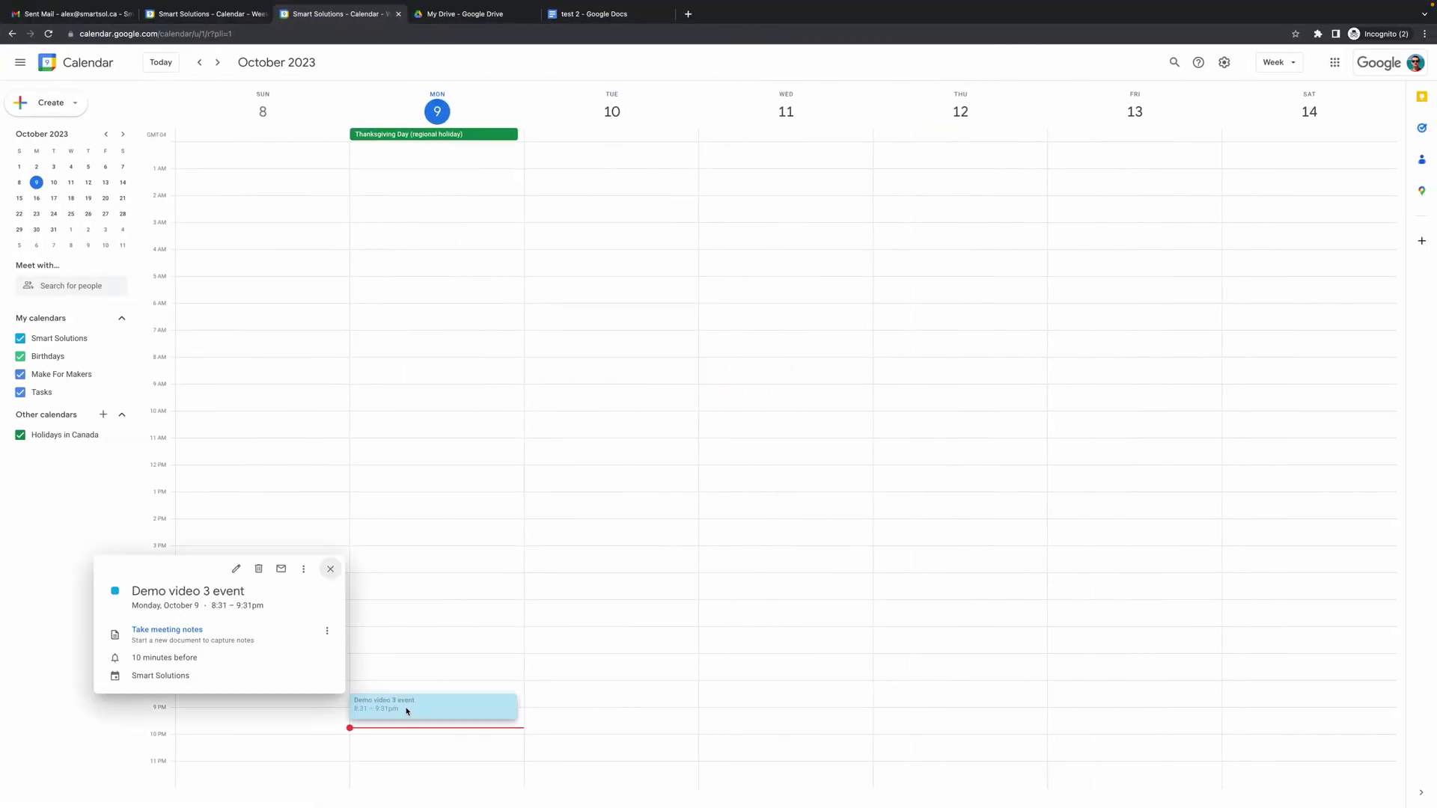
{"action": "left_click", "coordinate": [237, 569]}
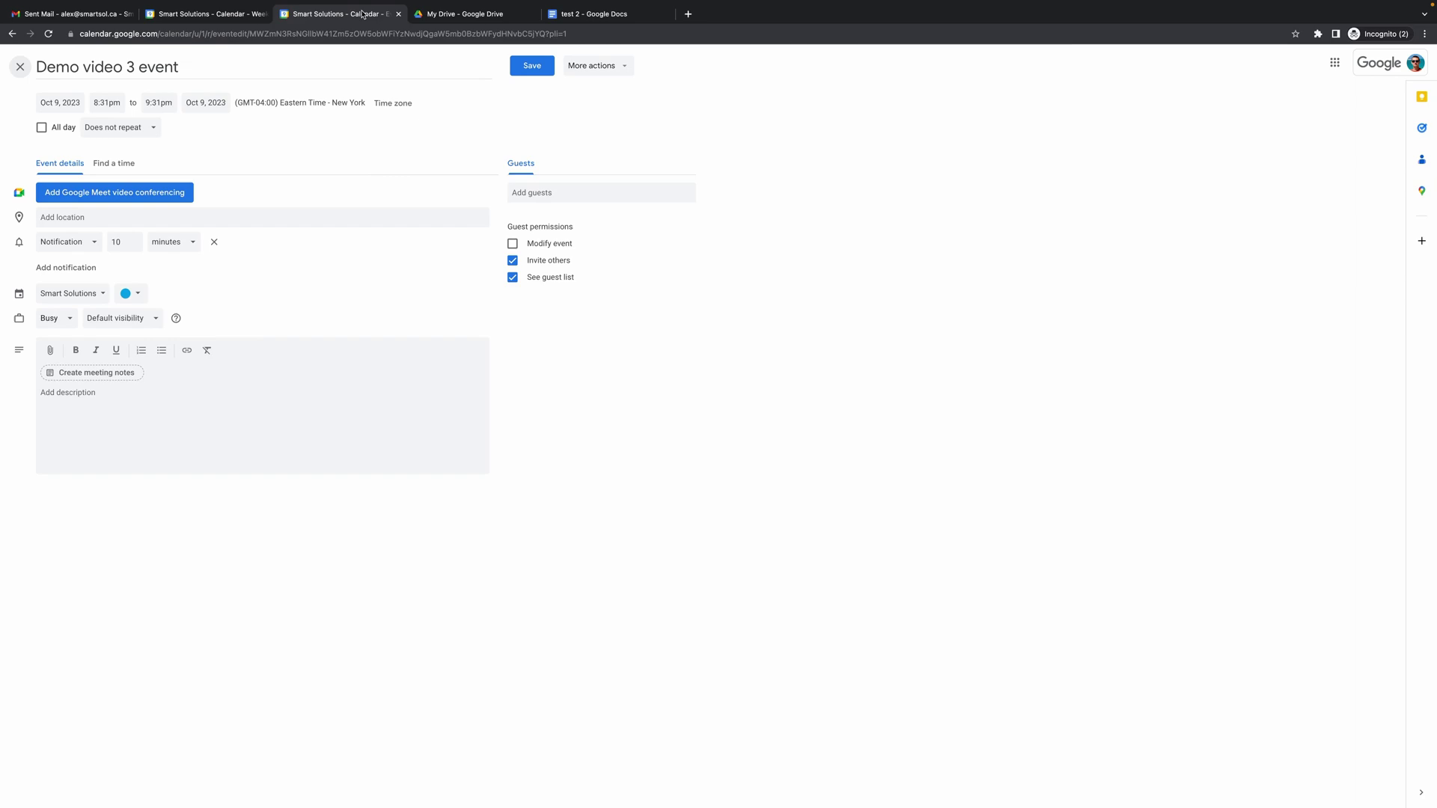
{"action": "left_click", "coordinate": [22, 67]}
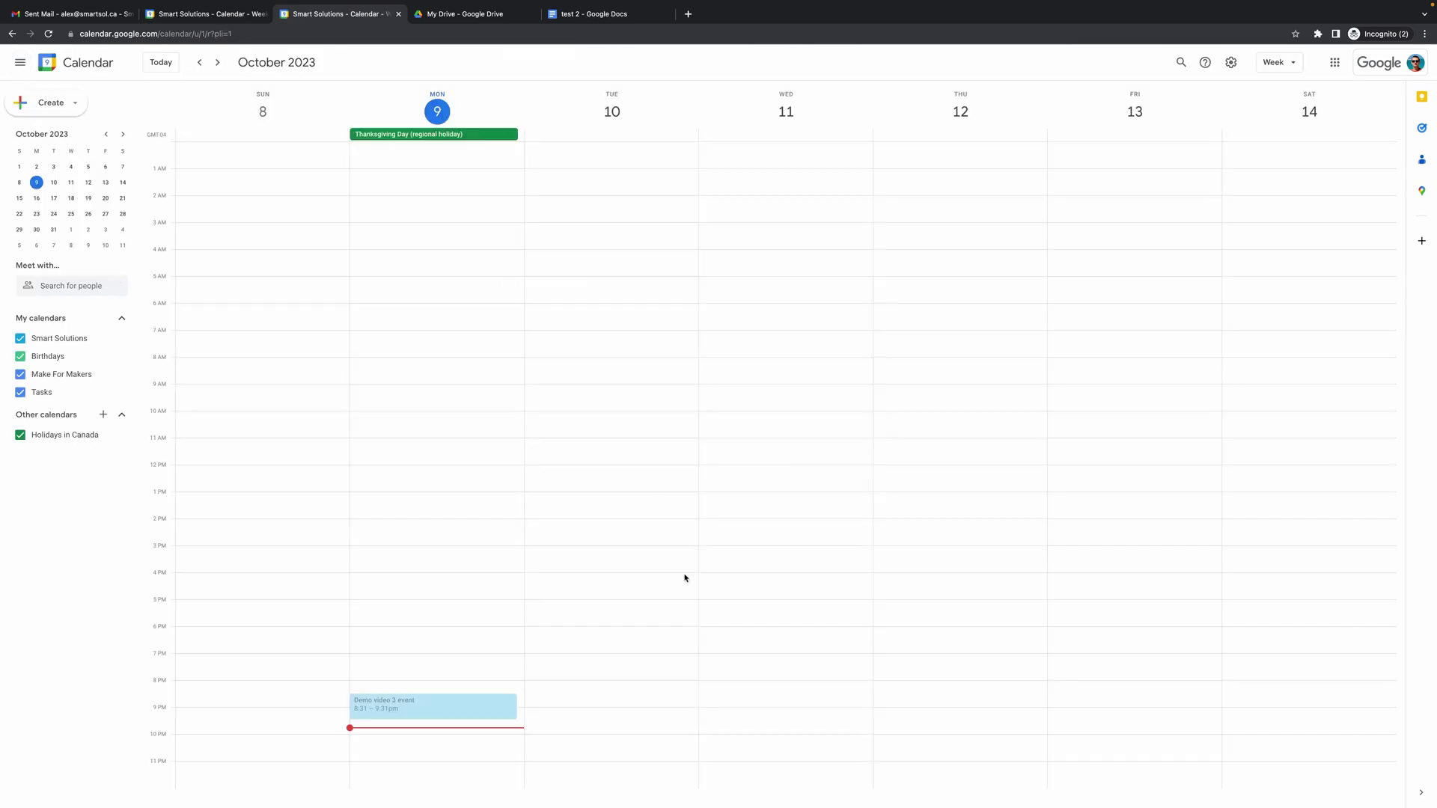
{"action": "key", "text": "ctrl+Left"}
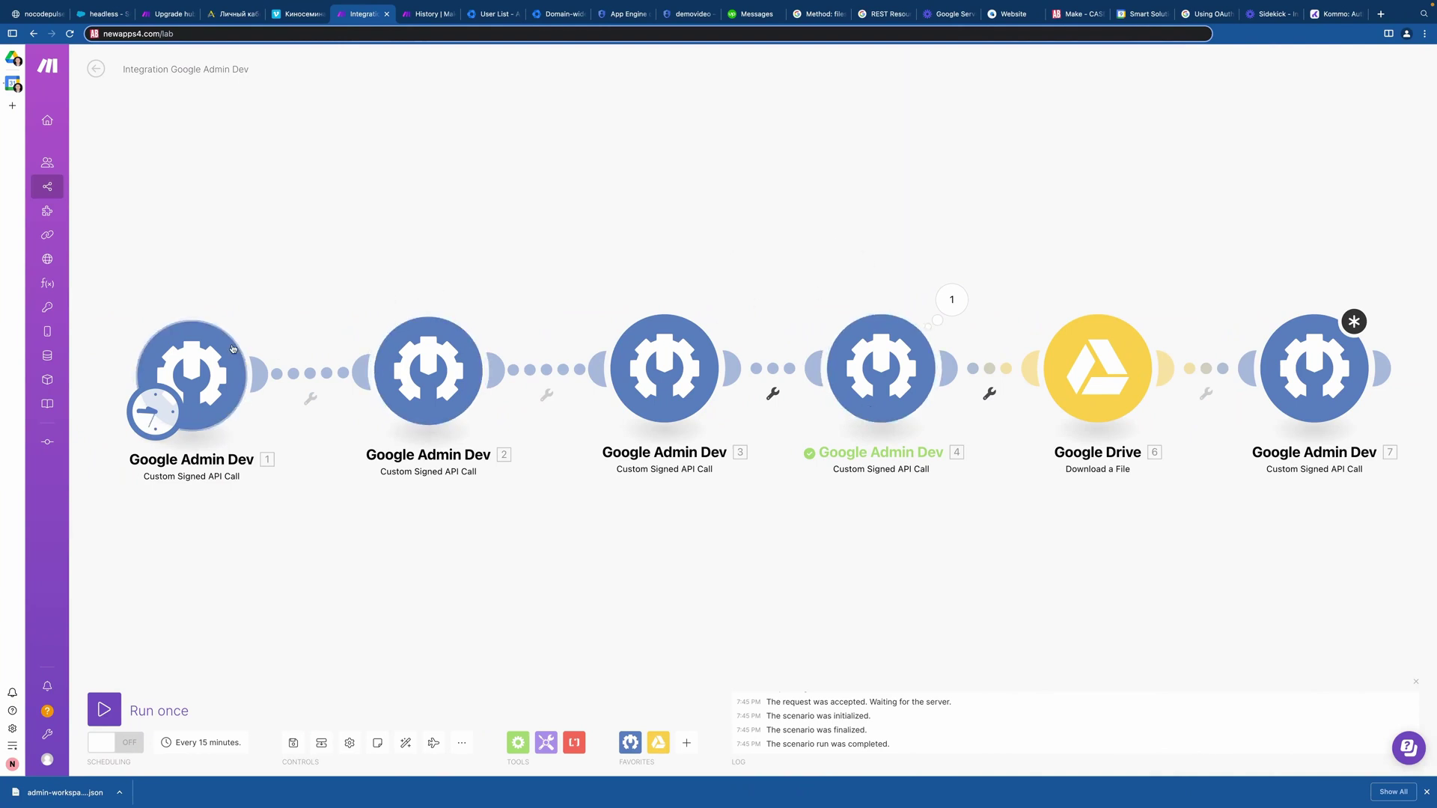
Review module 1's Custom Signed API Call settings and run only that module
{"action": "left_click", "coordinate": [211, 381]}
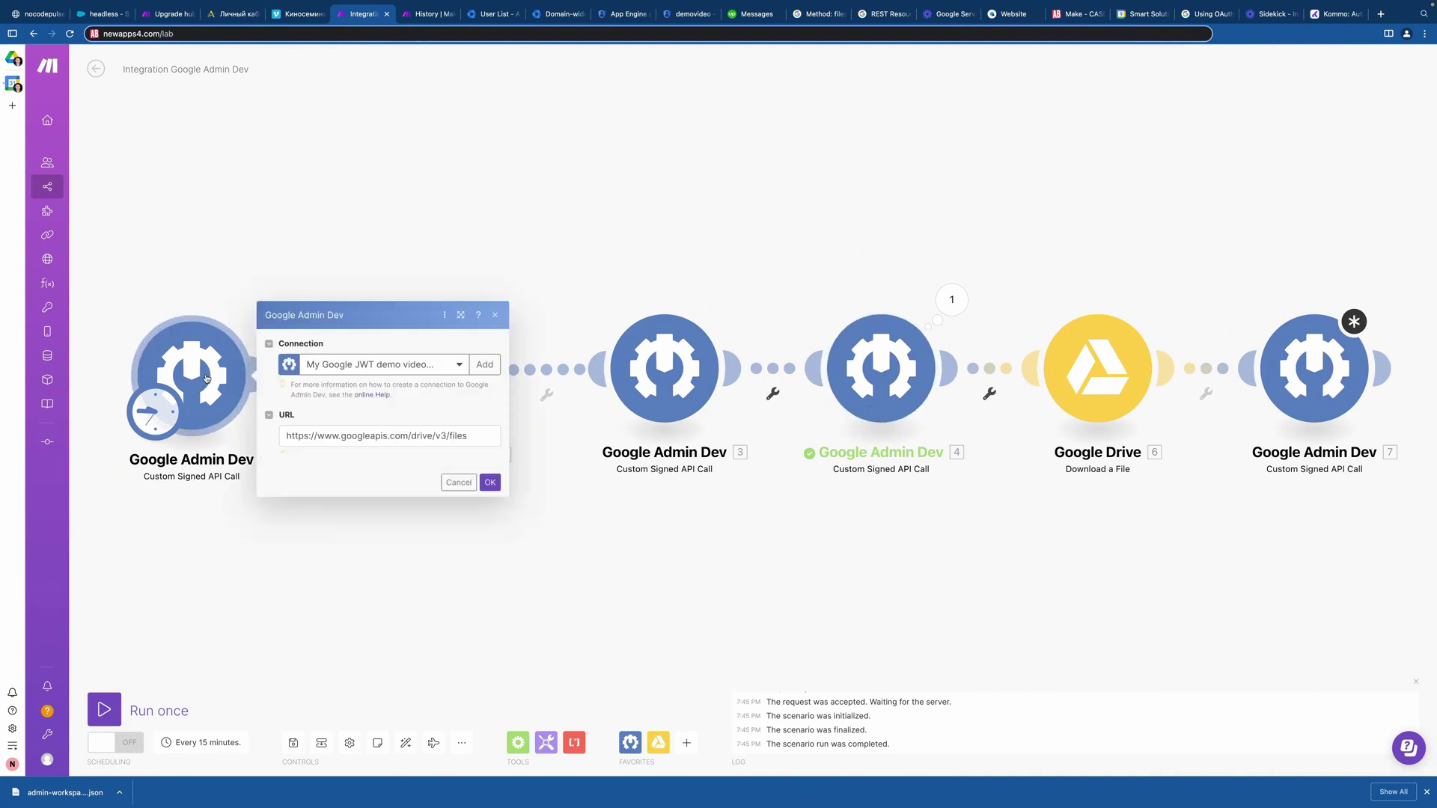
{"action": "left_click", "coordinate": [202, 259]}
{"action": "left_click", "coordinate": [192, 374]}
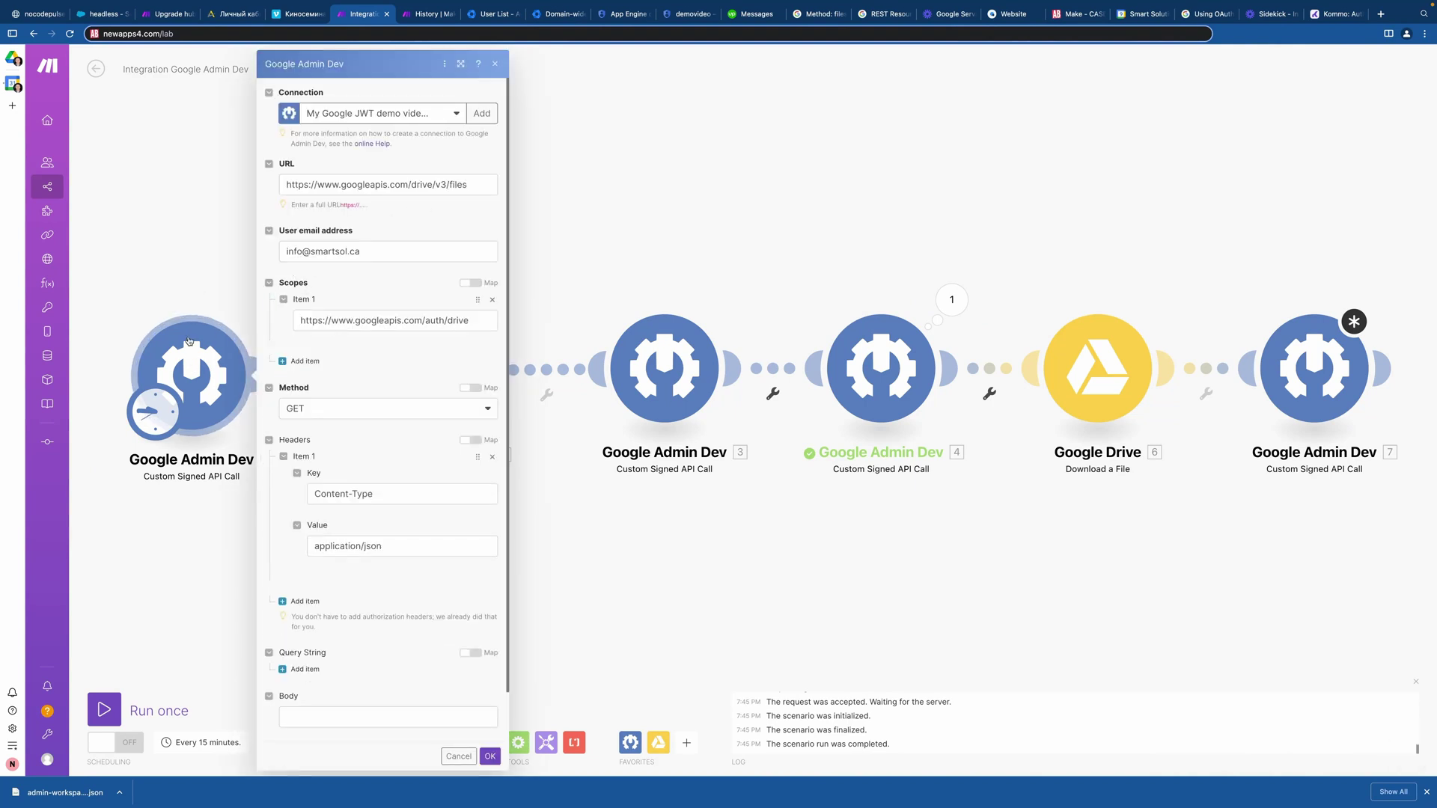
{"action": "left_click", "coordinate": [229, 367]}
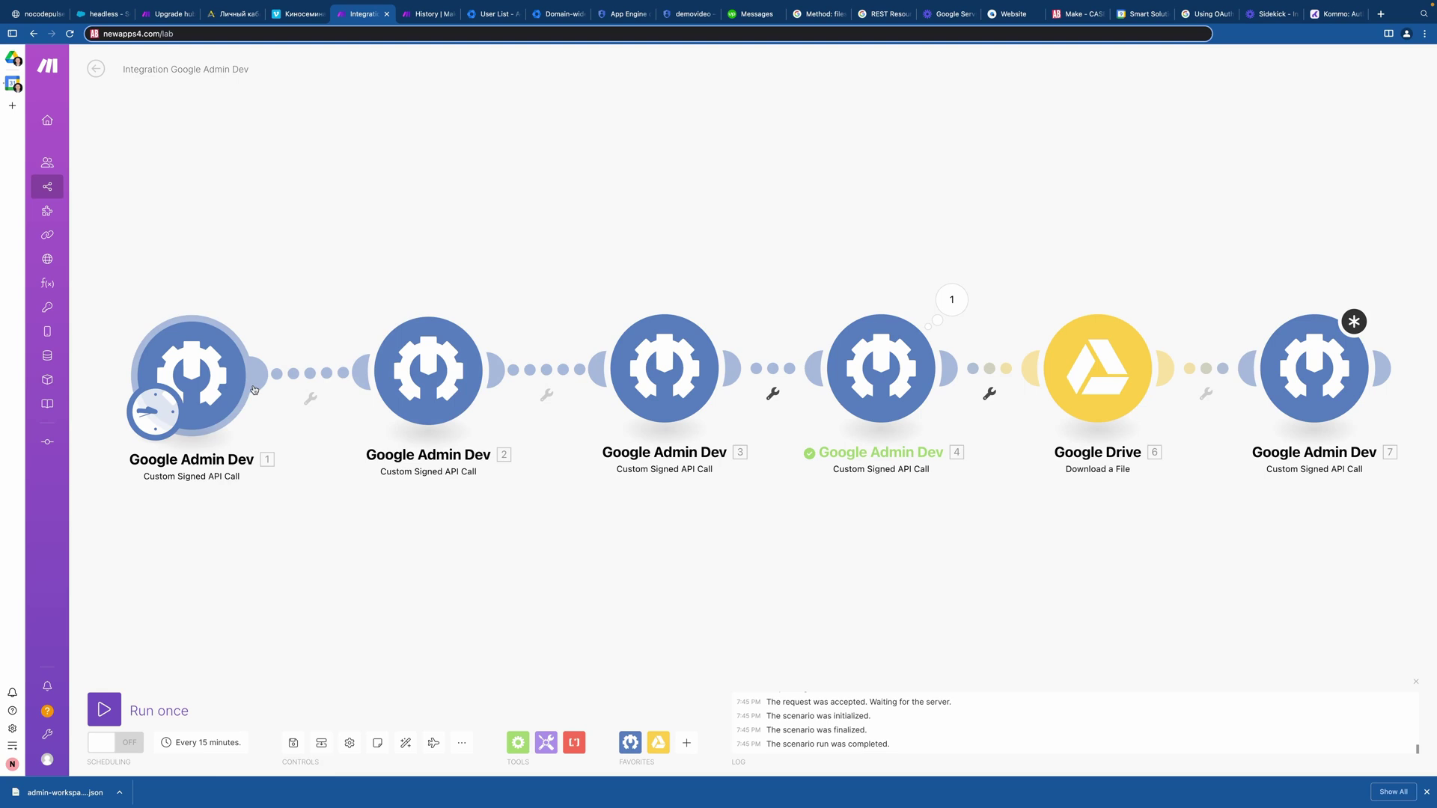
{"action": "right_click", "coordinate": [231, 369]}
{"action": "left_click", "coordinate": [278, 393]}
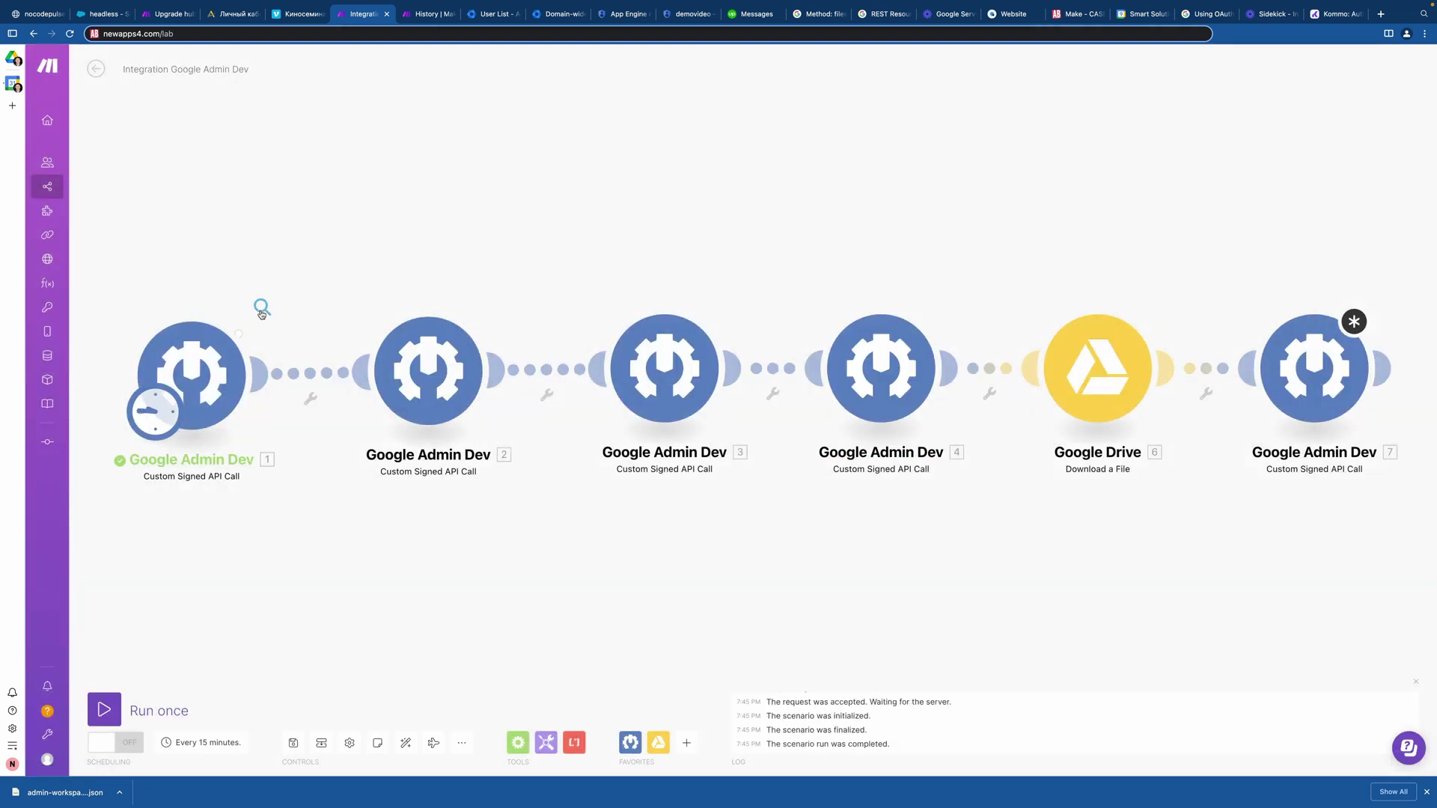
Inspect module 1's output body and Drive files array, then start editing its user email
{"action": "left_click", "coordinate": [261, 307]}
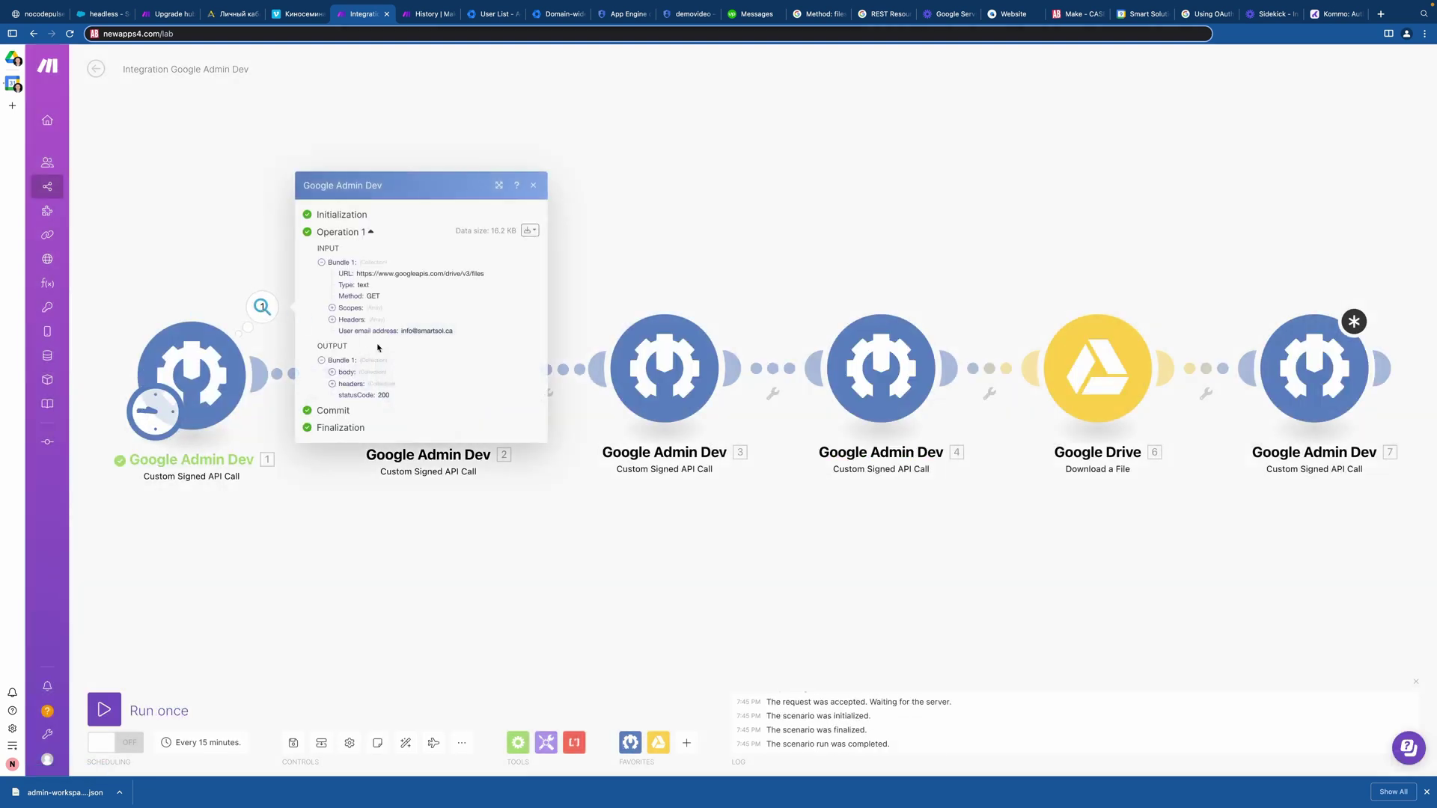
{"action": "left_click", "coordinate": [331, 372]}
{"action": "left_click", "coordinate": [344, 406]}
{"action": "scroll", "coordinate": [397, 510], "scroll_direction": "down", "scroll_amount": 10}
{"action": "left_click", "coordinate": [196, 351]}
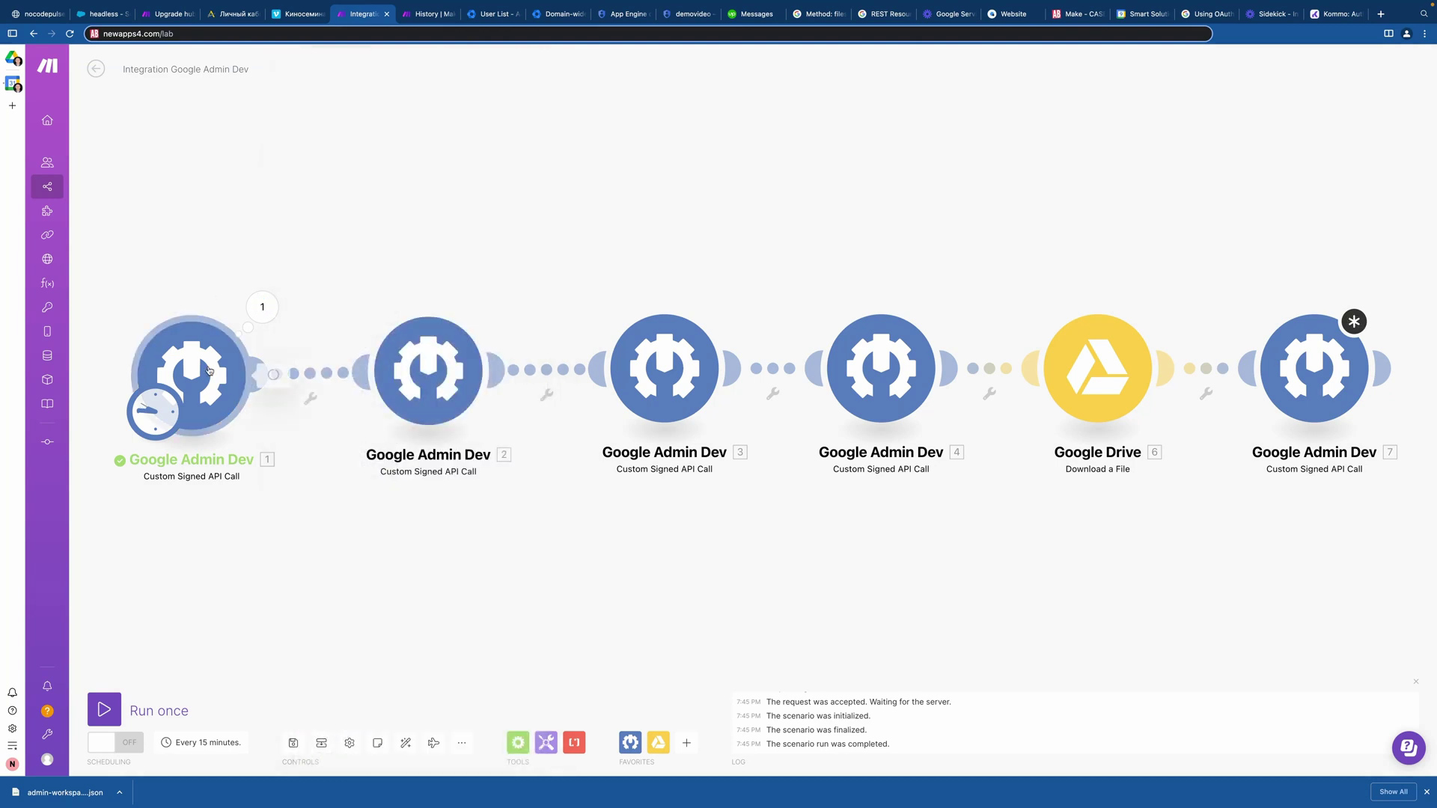
{"action": "left_click", "coordinate": [293, 256]}
Replace the user part of module 1's impersonated email with 'alex' and save
{"action": "double_click", "coordinate": [293, 256]}
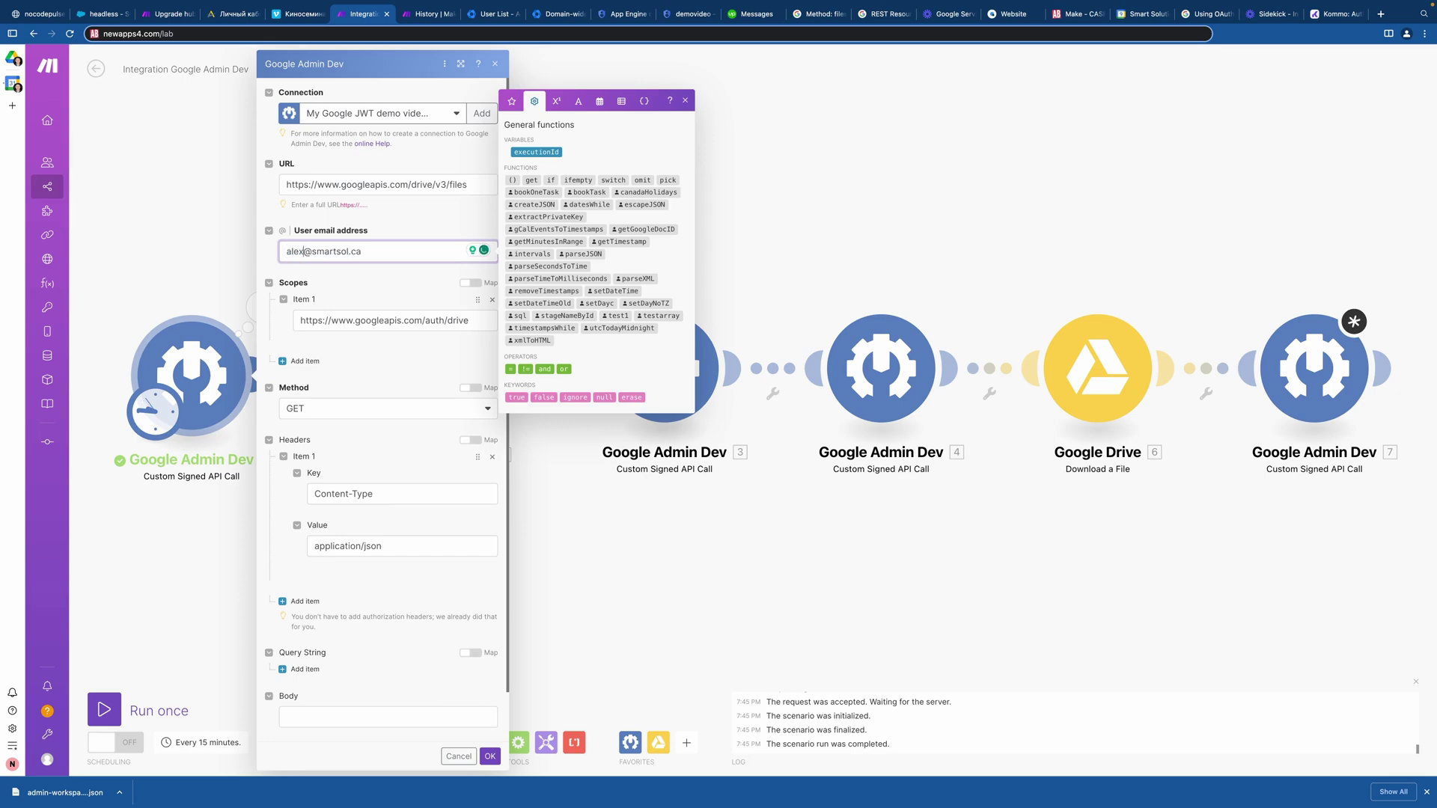
{"action": "left_click", "coordinate": [490, 754]}
Rerun module 1 alone and inspect its output listing two Drive files
{"action": "right_click", "coordinate": [223, 391]}
{"action": "left_click", "coordinate": [244, 418]}
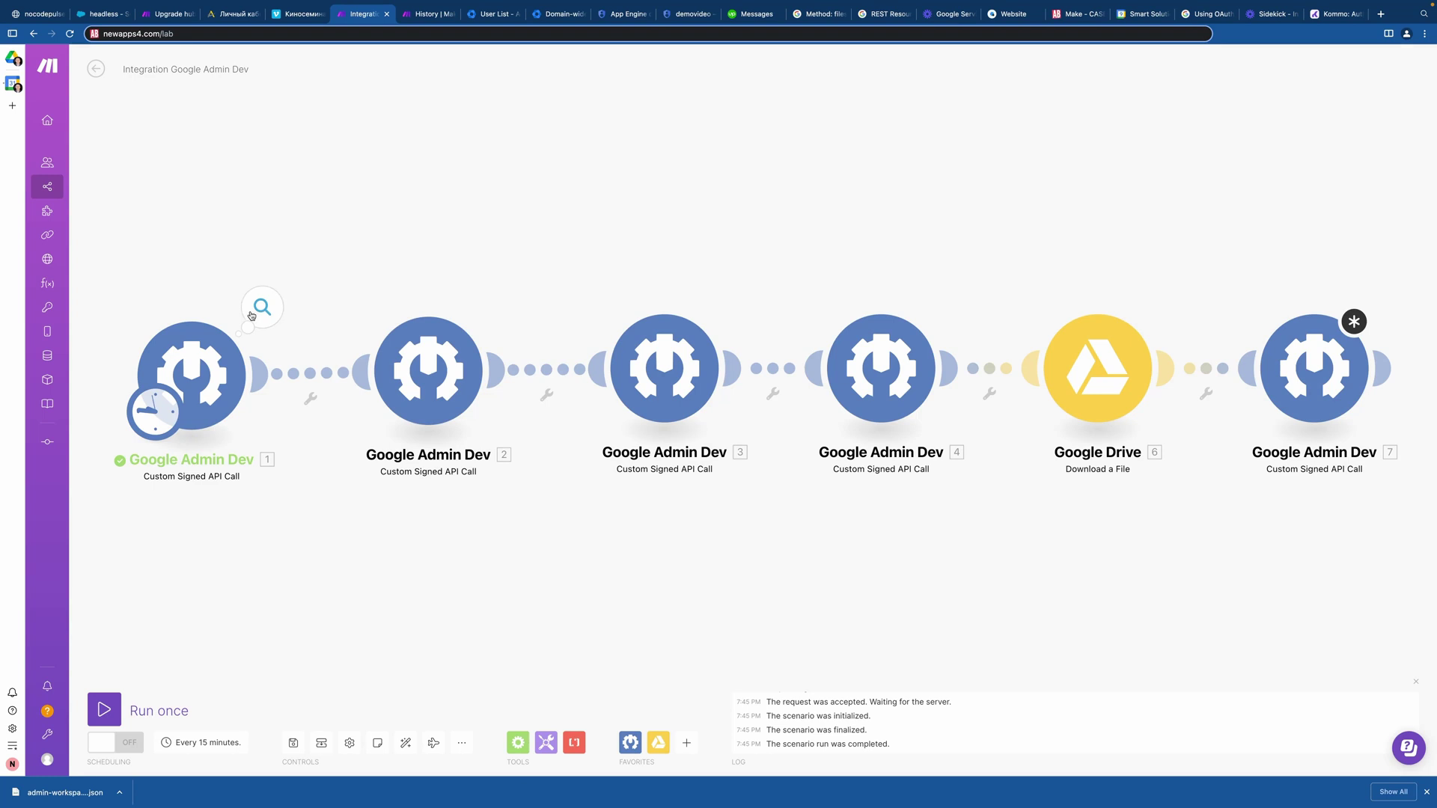
{"action": "left_click", "coordinate": [261, 307]}
{"action": "left_click", "coordinate": [333, 372]}
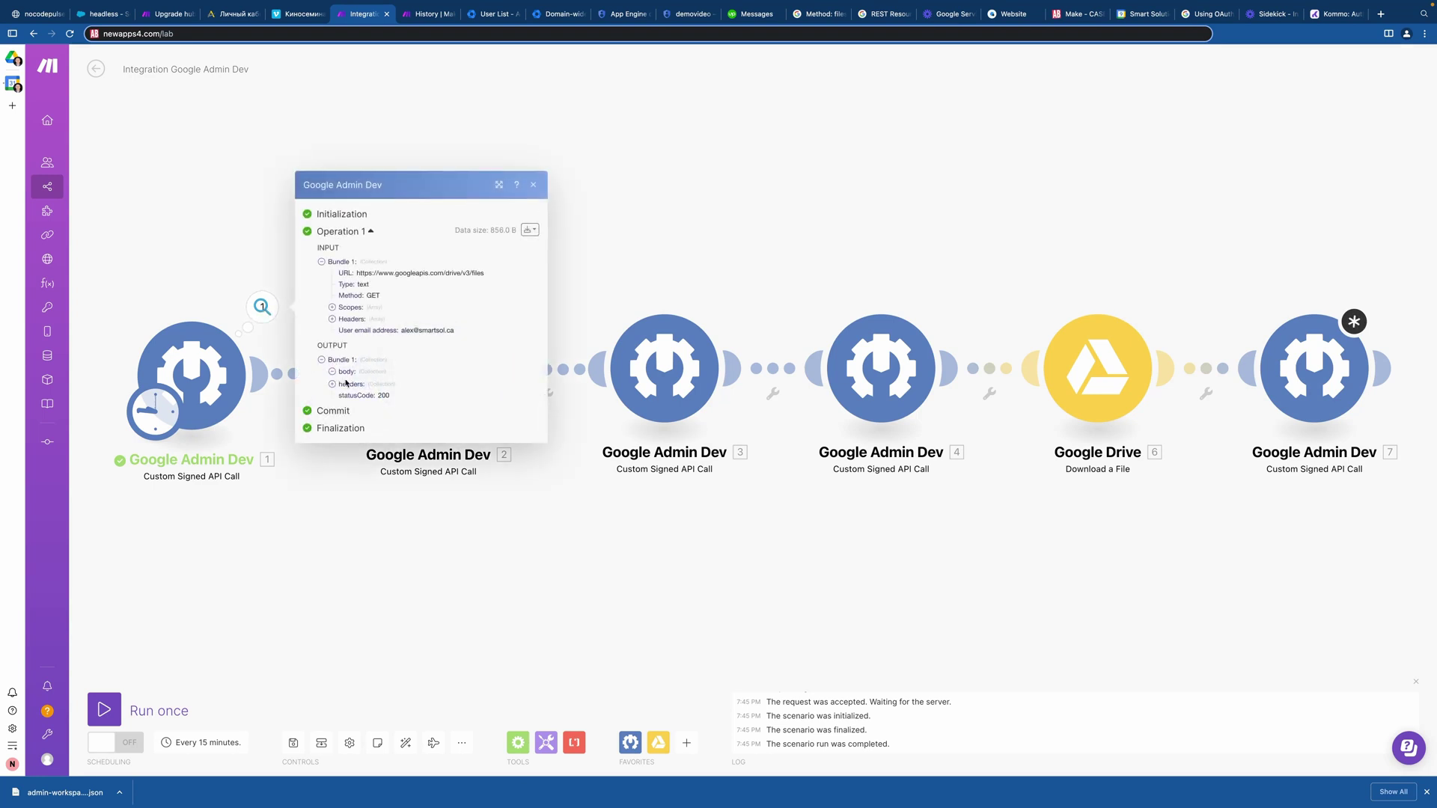
{"action": "left_click", "coordinate": [343, 389]}
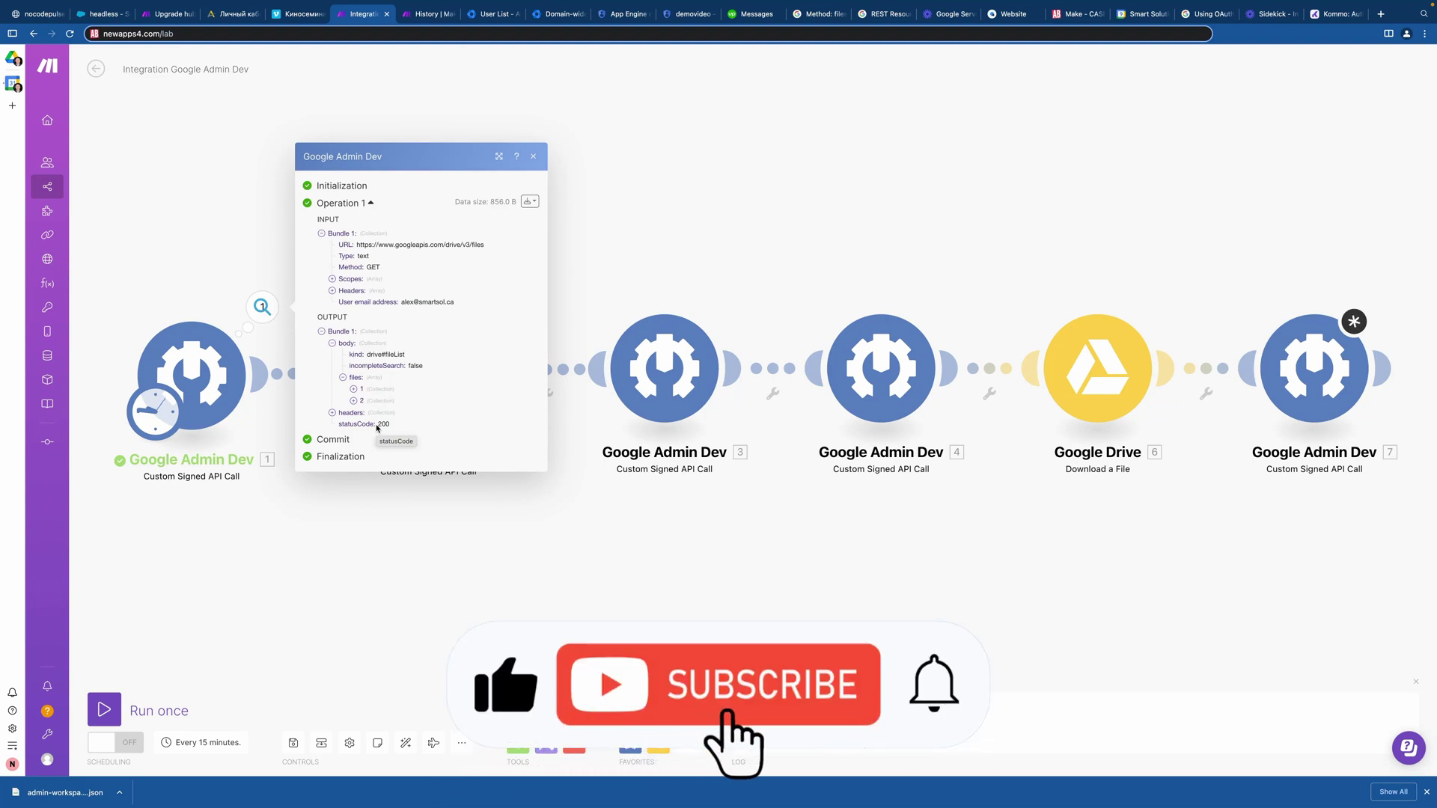
{"action": "left_click", "coordinate": [462, 603]}
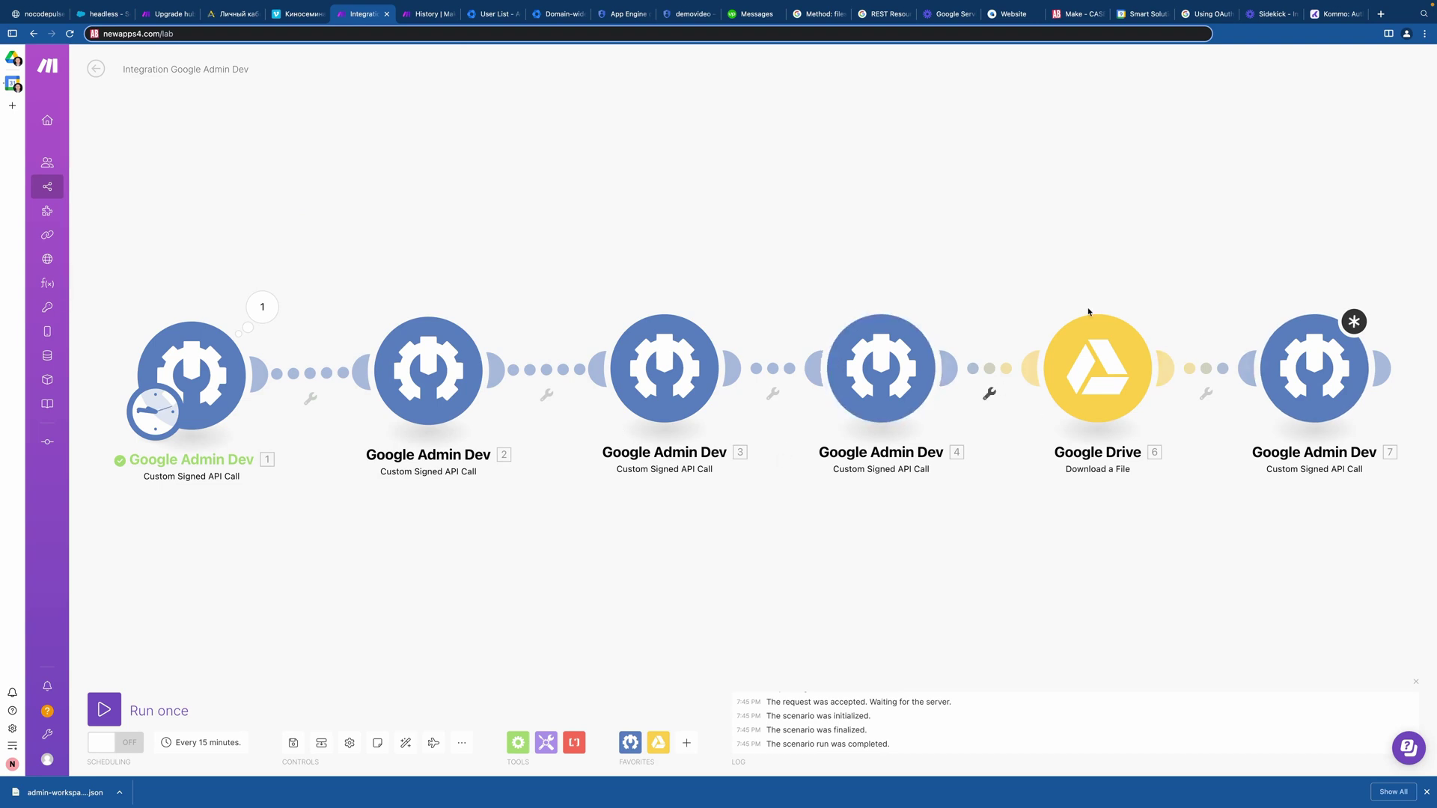
Review the Google Drive download module's Connection and File ID settings, then open a new tab
{"action": "mouse_move", "coordinate": [36, 302]}
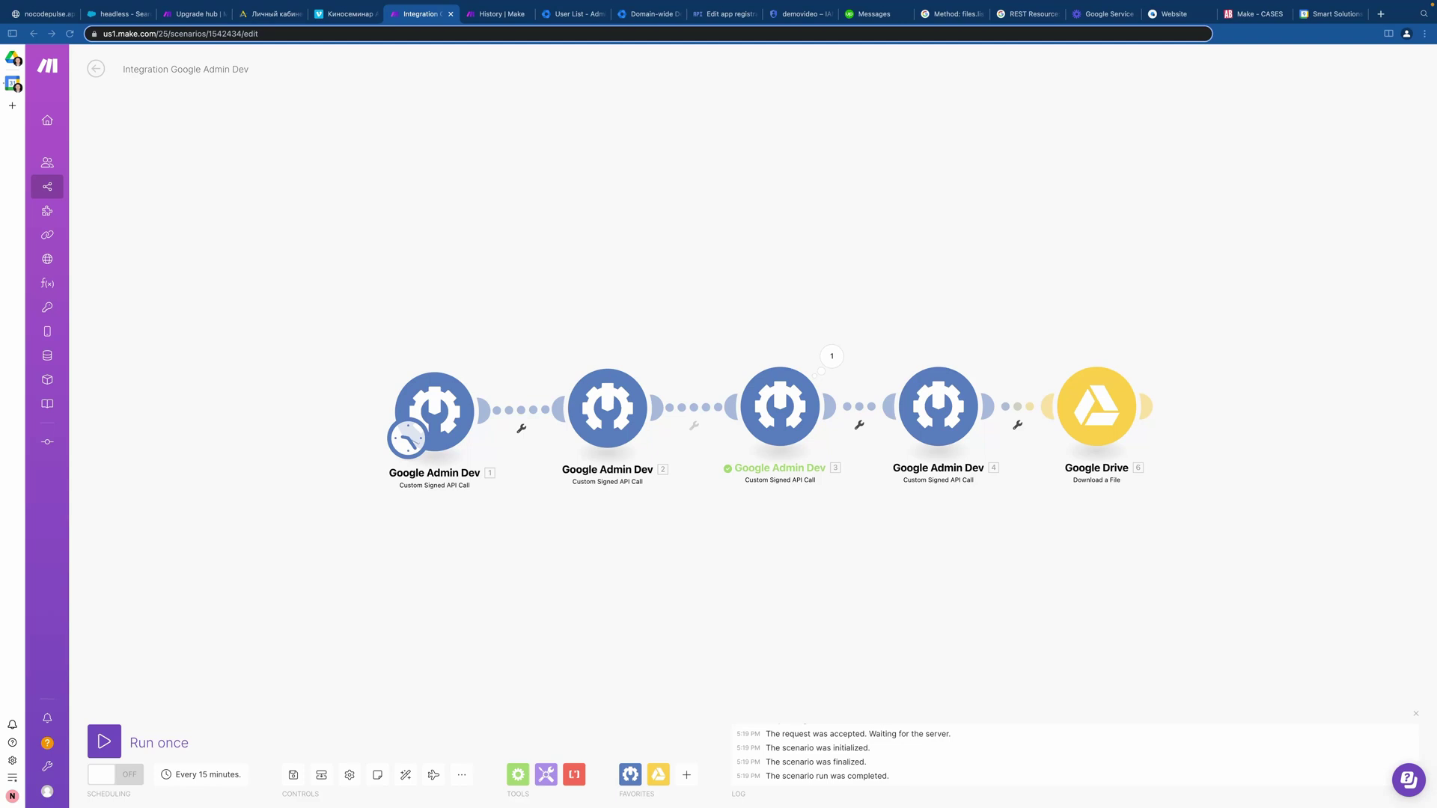
{"action": "left_click", "coordinate": [1107, 400]}
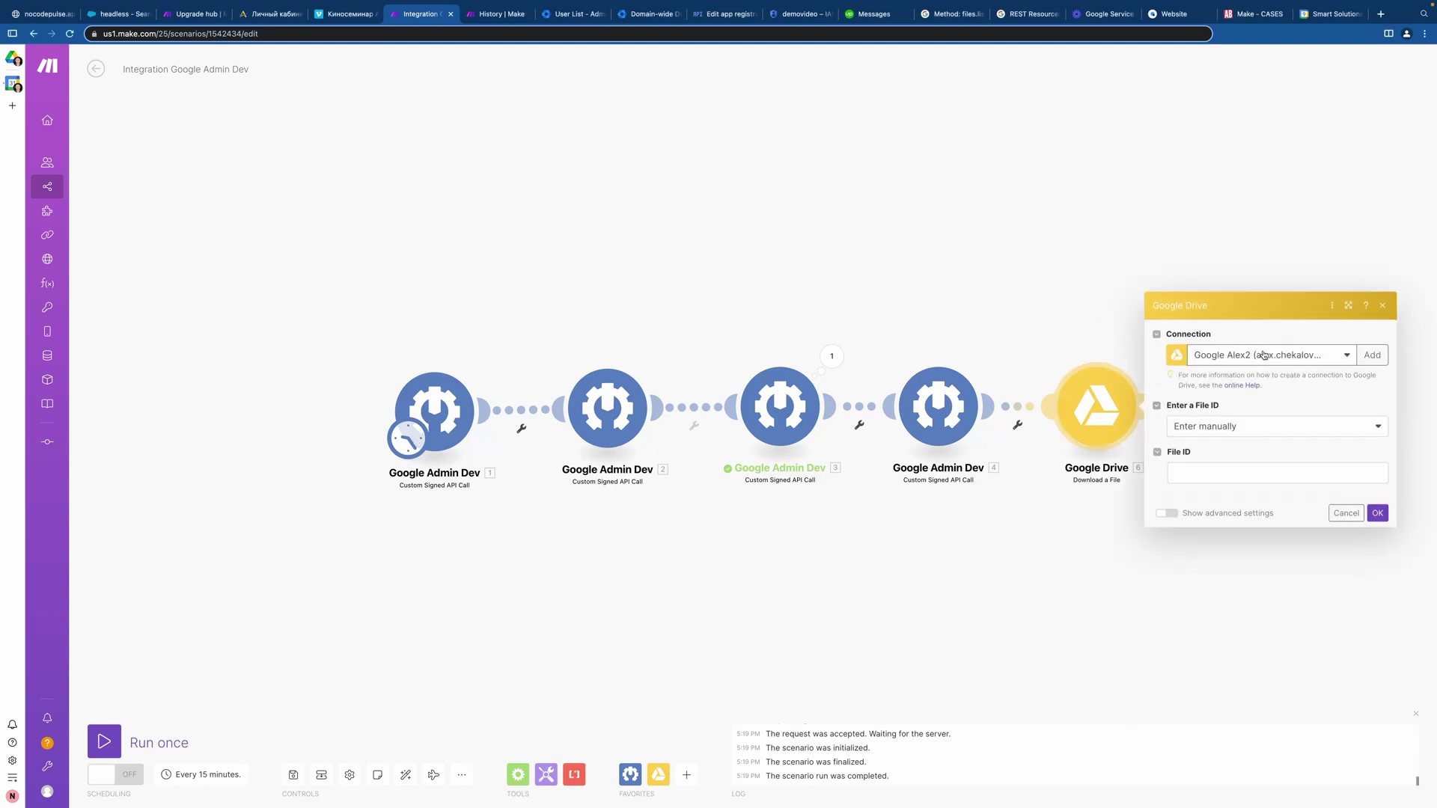
{"action": "left_click", "coordinate": [1038, 293]}
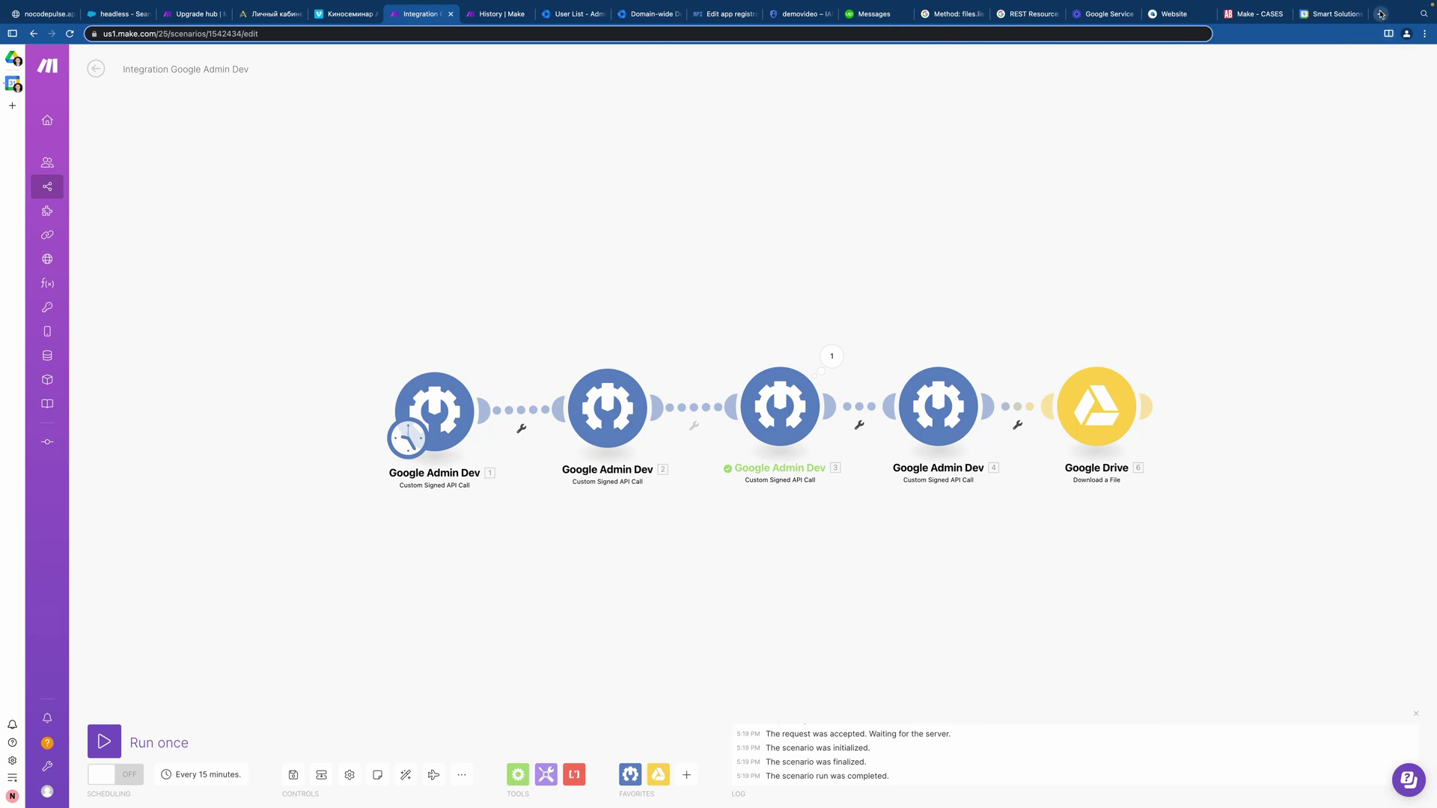
{"action": "key", "text": "super+t"}
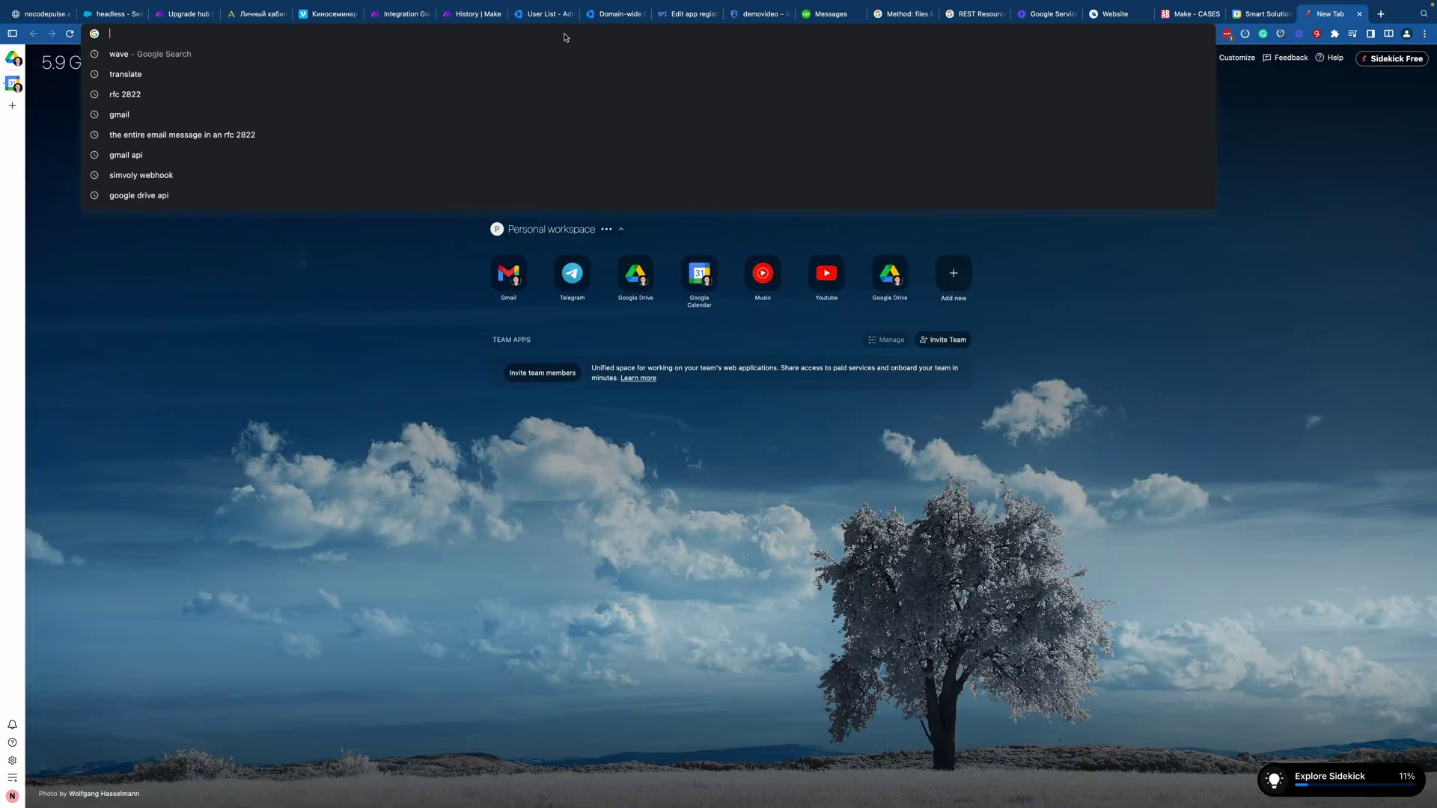
Search 'google api service account' and open the Using OAuth 2.0 for Server to Server Applications guide
{"action": "type", "text": "google api service account"}
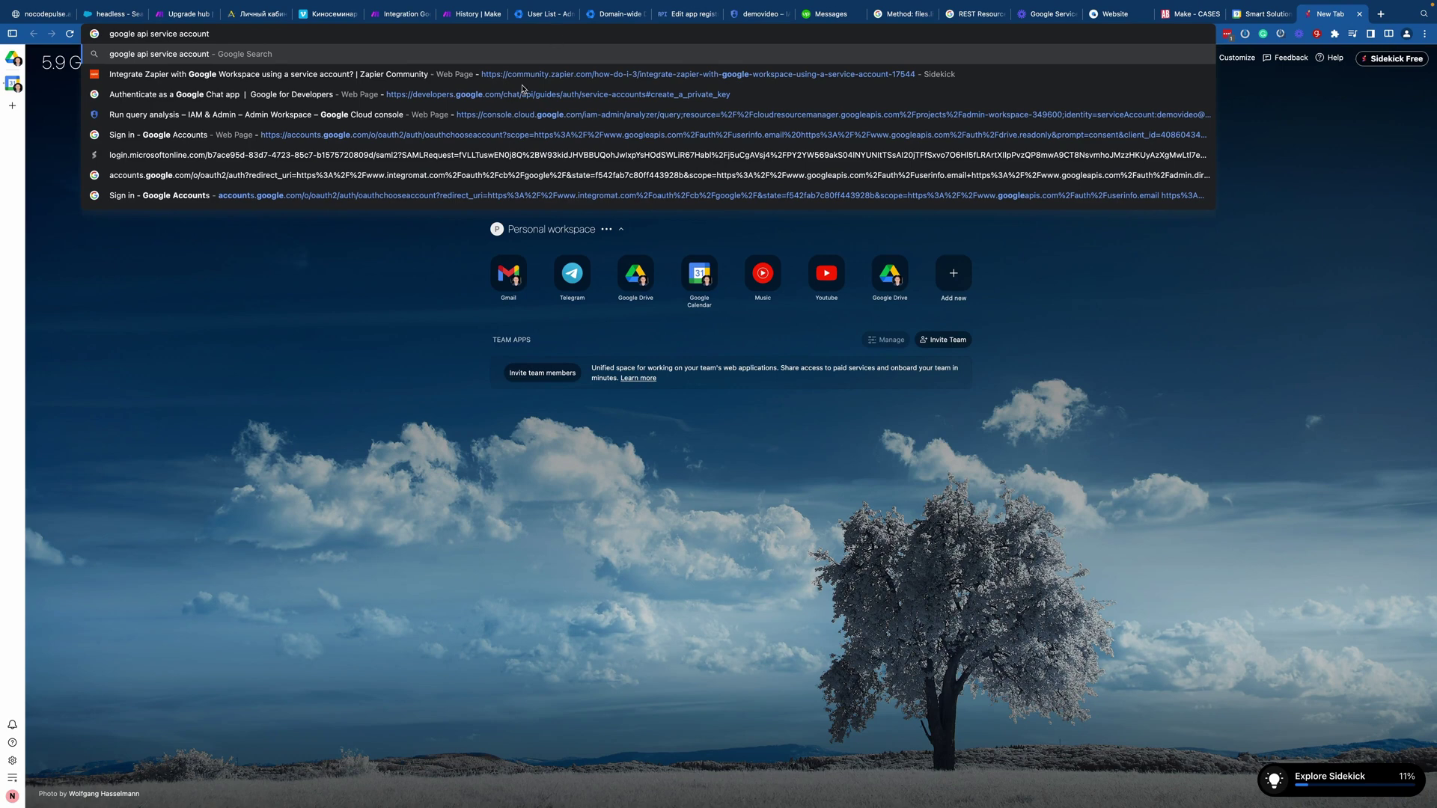
{"action": "key", "text": "Return"}
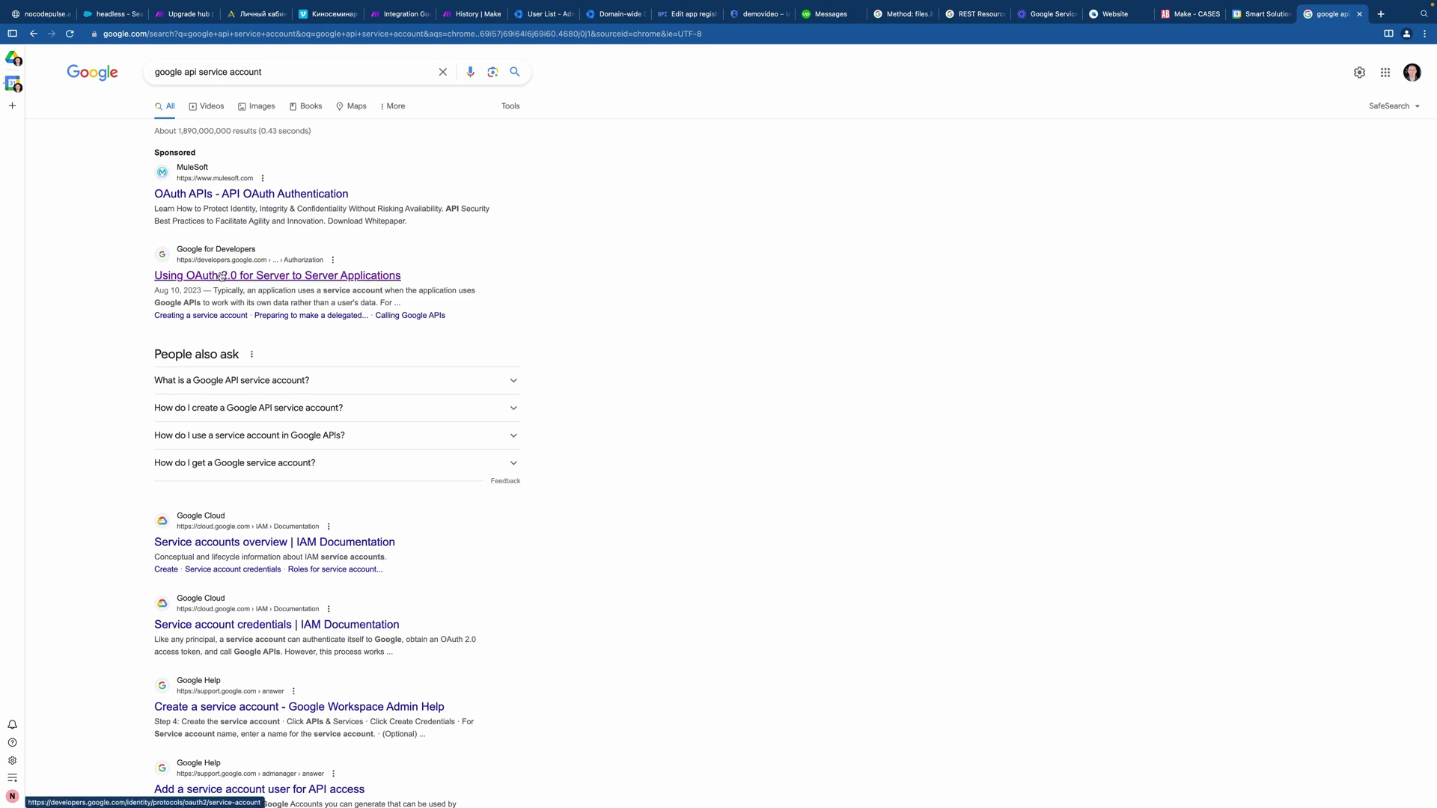
{"action": "left_click", "coordinate": [247, 284]}
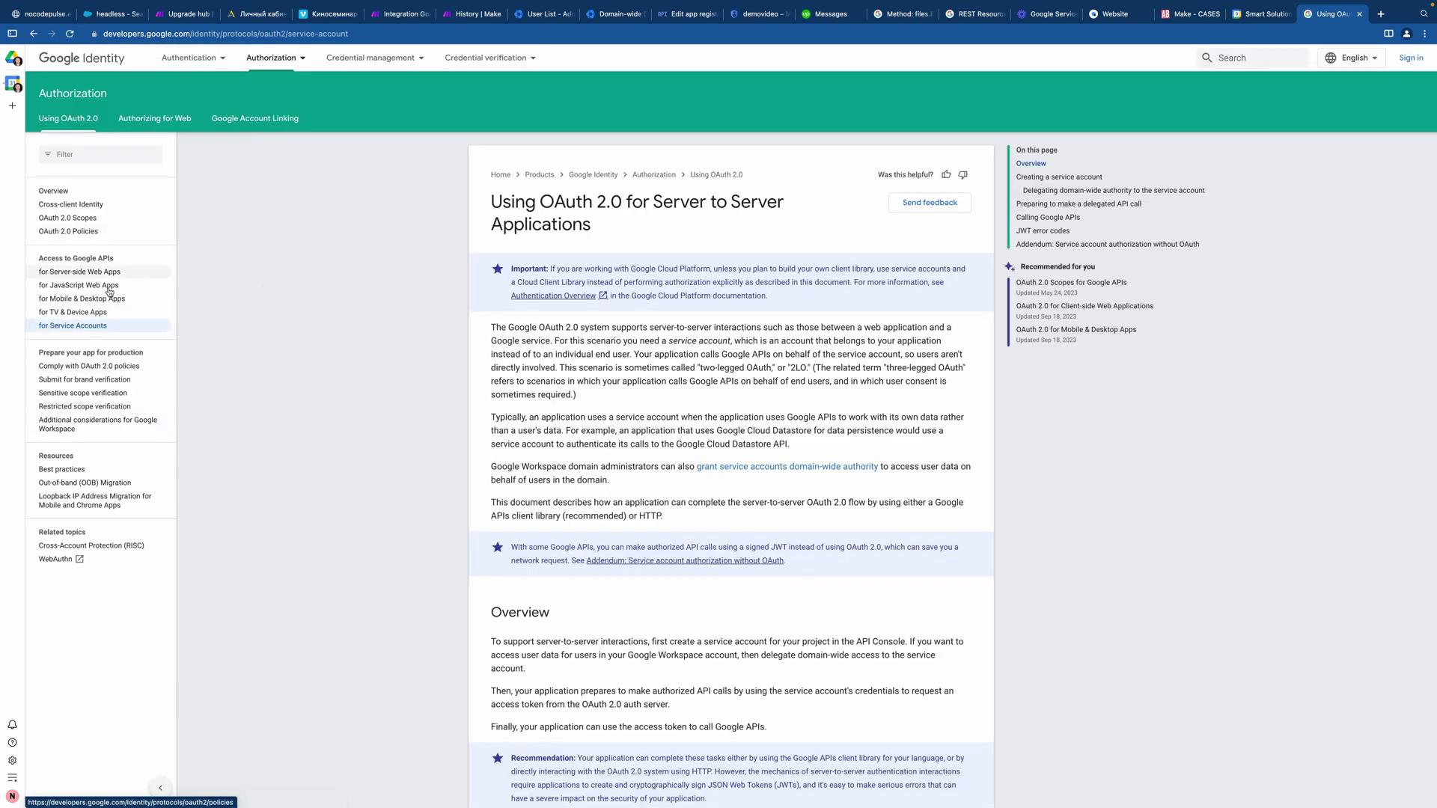
Read the Creating a service account steps, follow the Service accounts link, and show the demovideo account
{"action": "scroll", "coordinate": [387, 394], "scroll_direction": "down", "scroll_amount": 20}
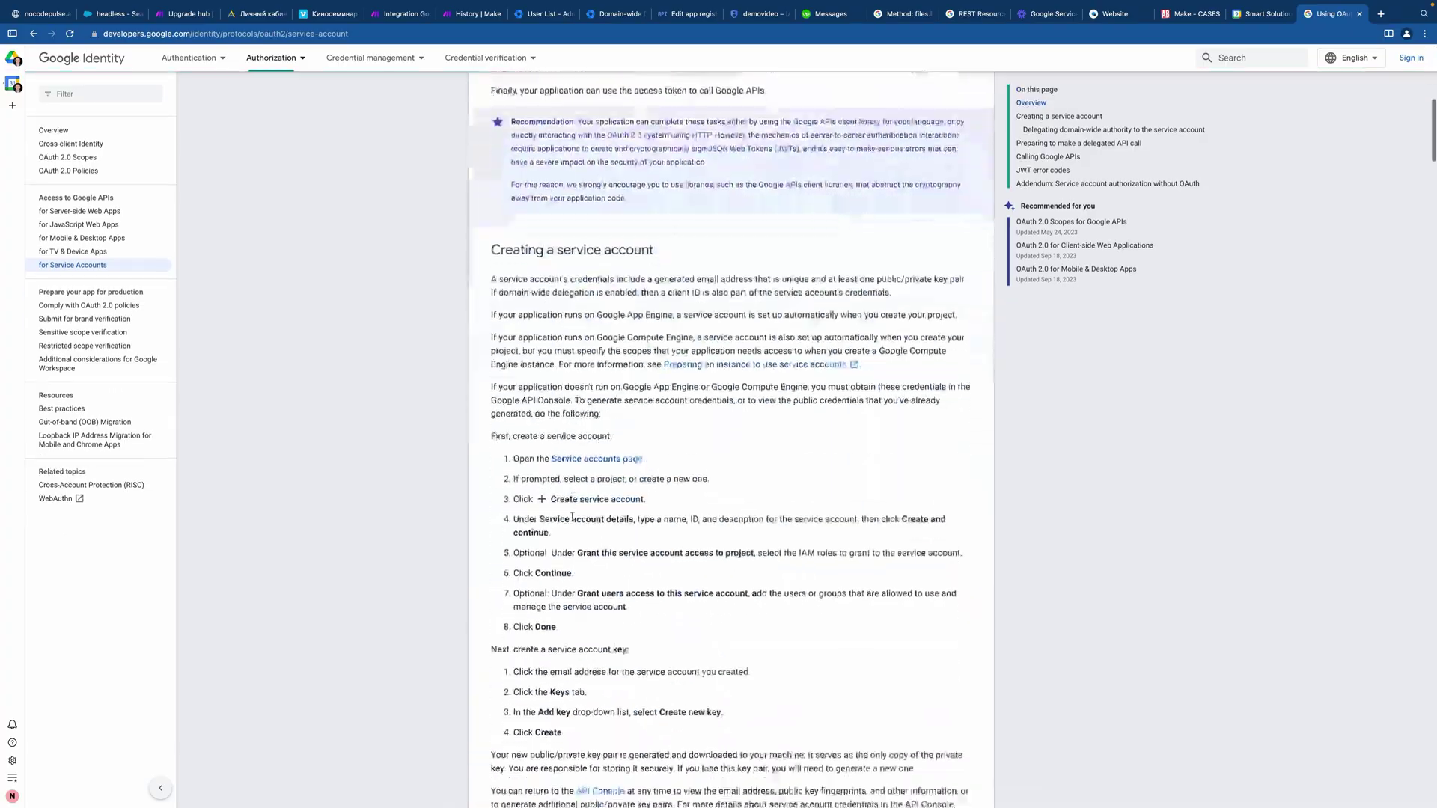
{"action": "scroll", "coordinate": [573, 520], "scroll_direction": "down", "scroll_amount": 20}
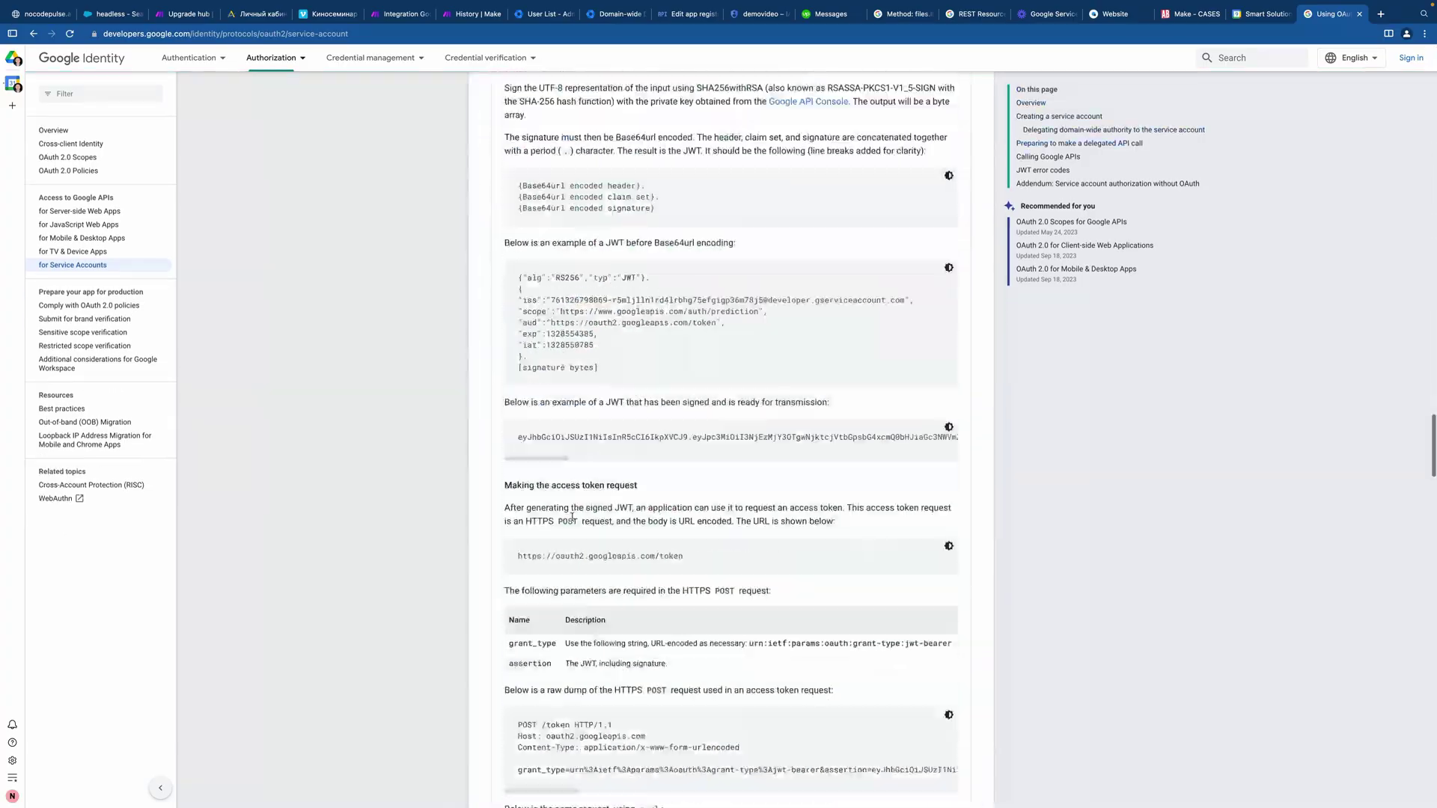
{"action": "scroll", "coordinate": [572, 517], "scroll_direction": "up", "scroll_amount": 15}
{"action": "scroll", "coordinate": [573, 517], "scroll_direction": "up", "scroll_amount": 20}
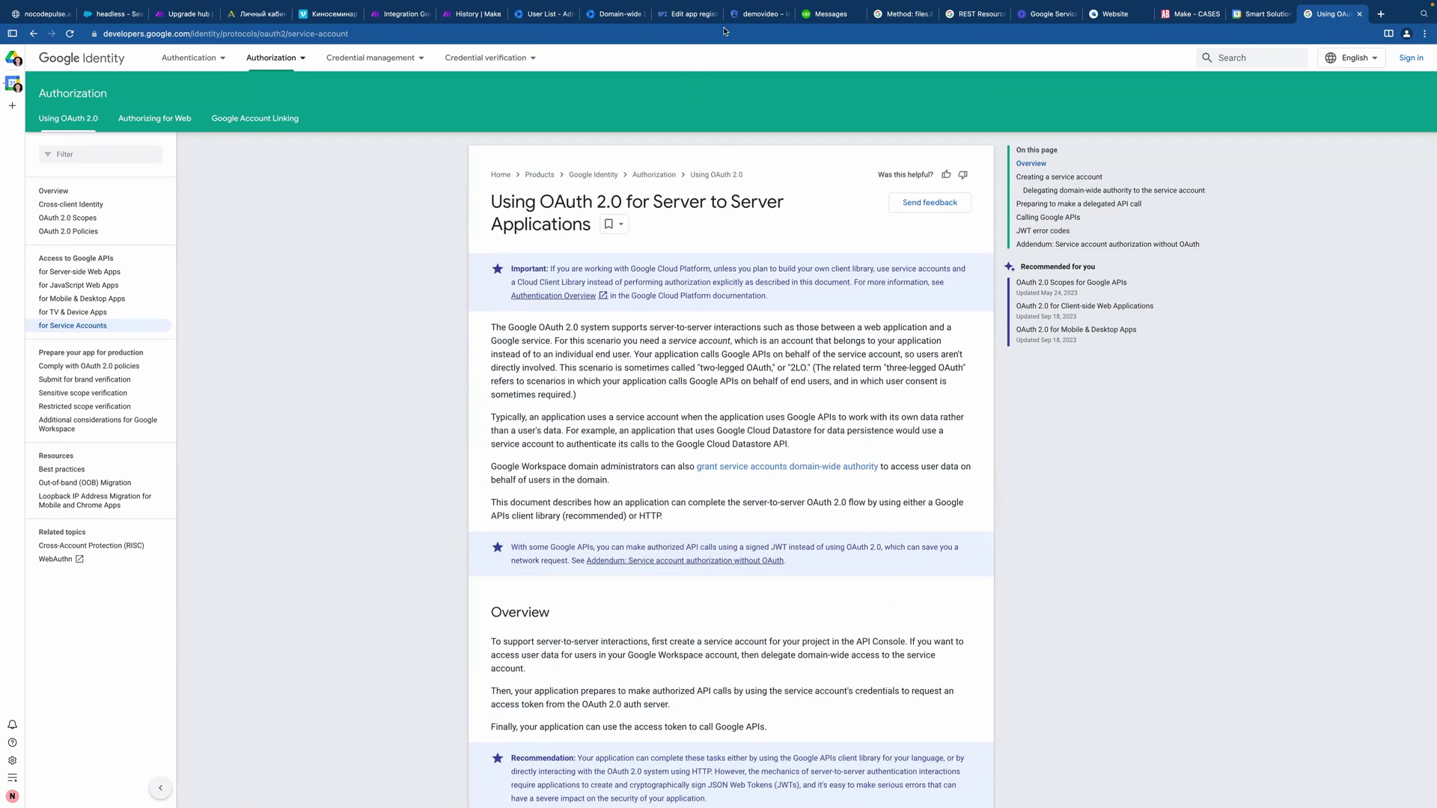
{"action": "scroll", "coordinate": [644, 329], "scroll_direction": "down", "scroll_amount": 10}
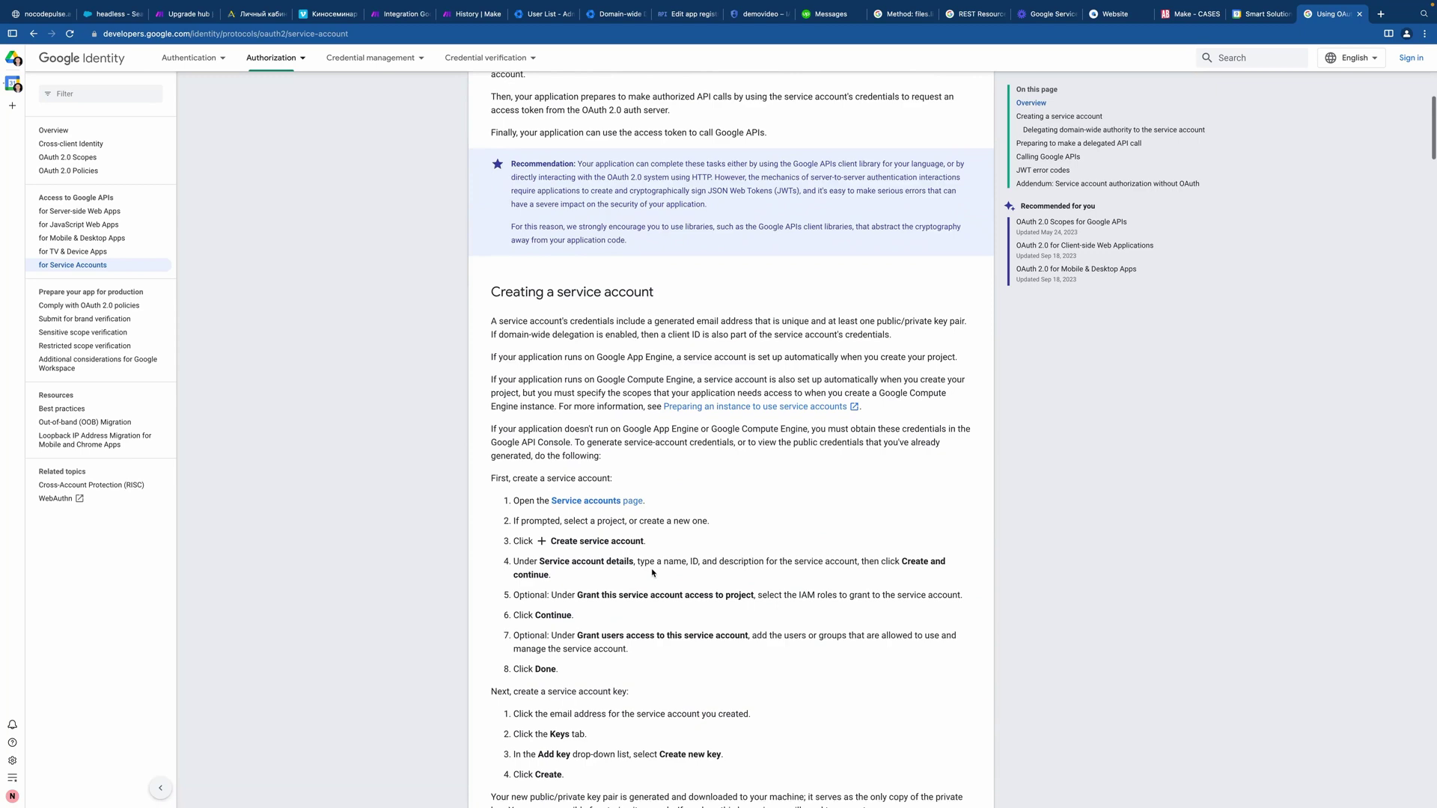
{"action": "left_click_drag", "start_coordinate": [491, 159], "coordinate": [721, 463]}
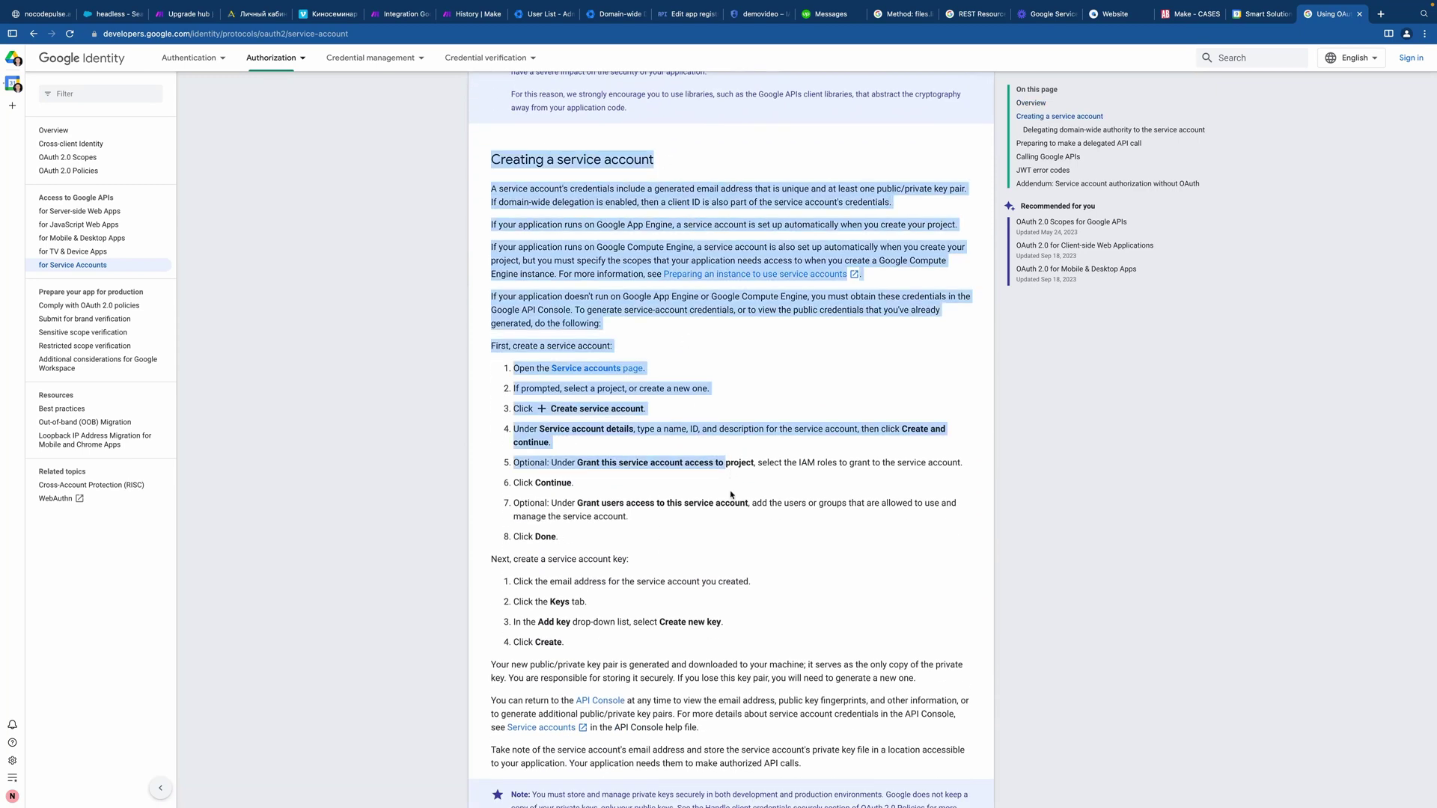
{"action": "left_click", "coordinate": [718, 488]}
{"action": "left_click", "coordinate": [595, 374]}
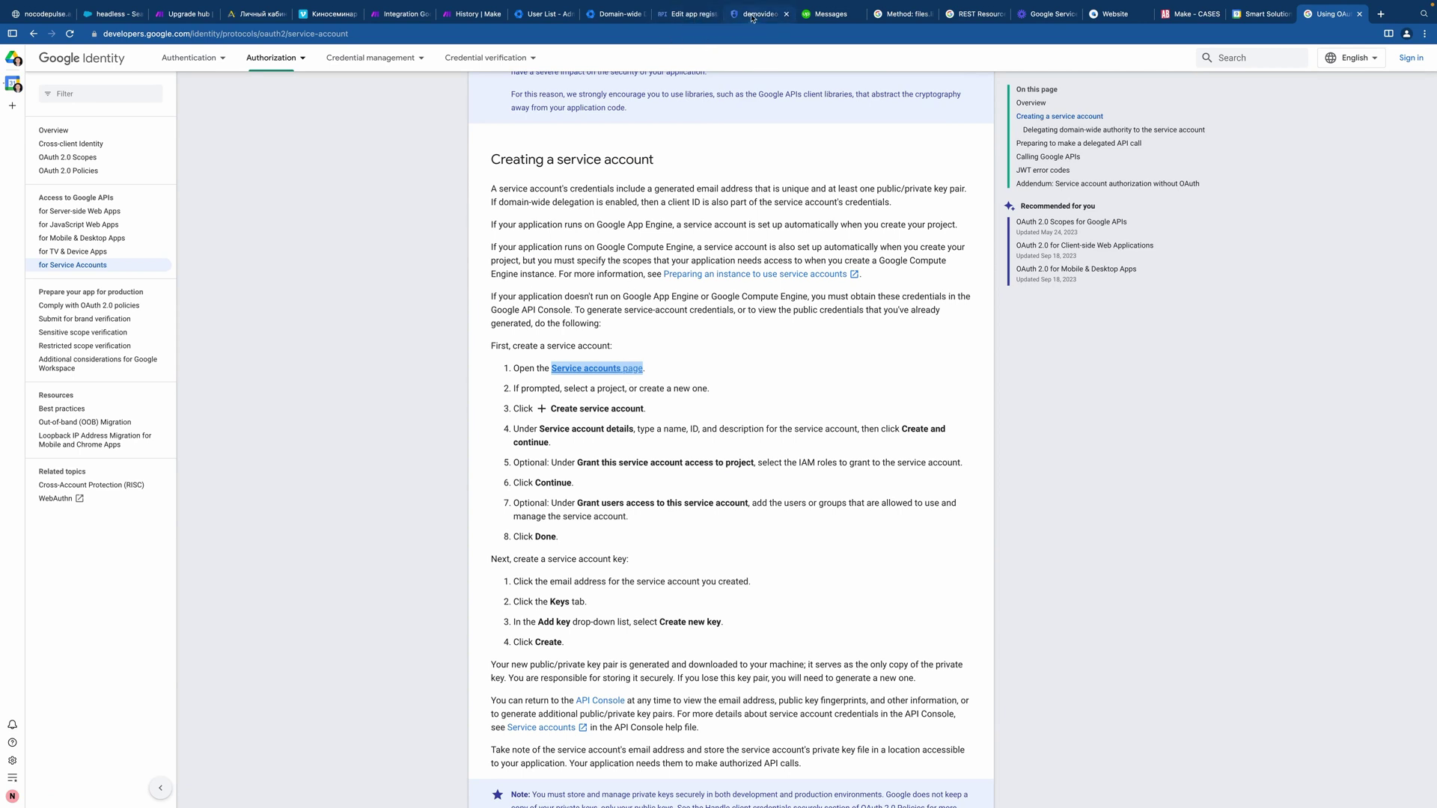
{"action": "left_click", "coordinate": [752, 16]}
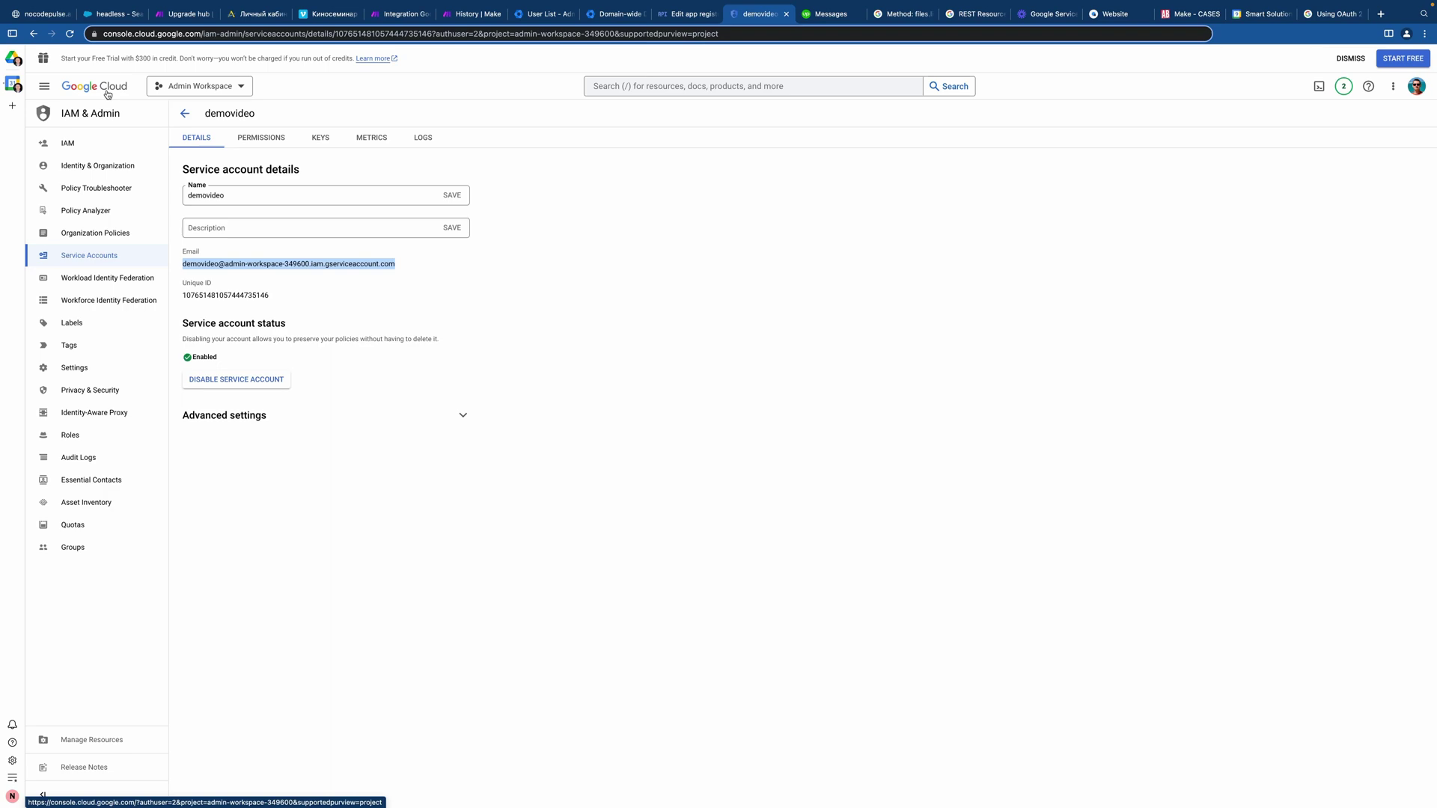
Check the domain-wide delegation API clients, return to demovideo, and dismiss the project picker
{"action": "left_click", "coordinate": [675, 15]}
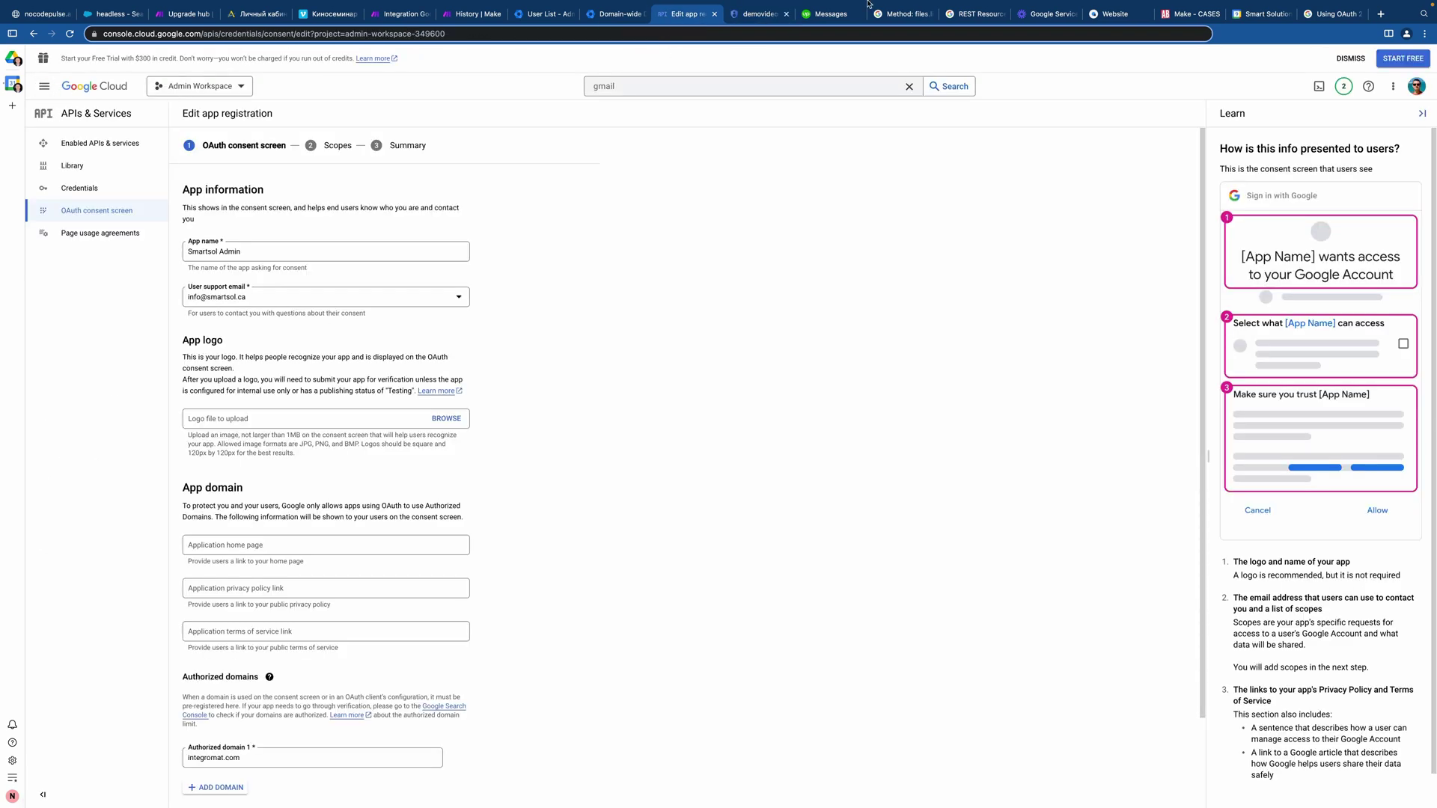
{"action": "mouse_move", "coordinate": [1060, 28]}
{"action": "left_click", "coordinate": [606, 14]}
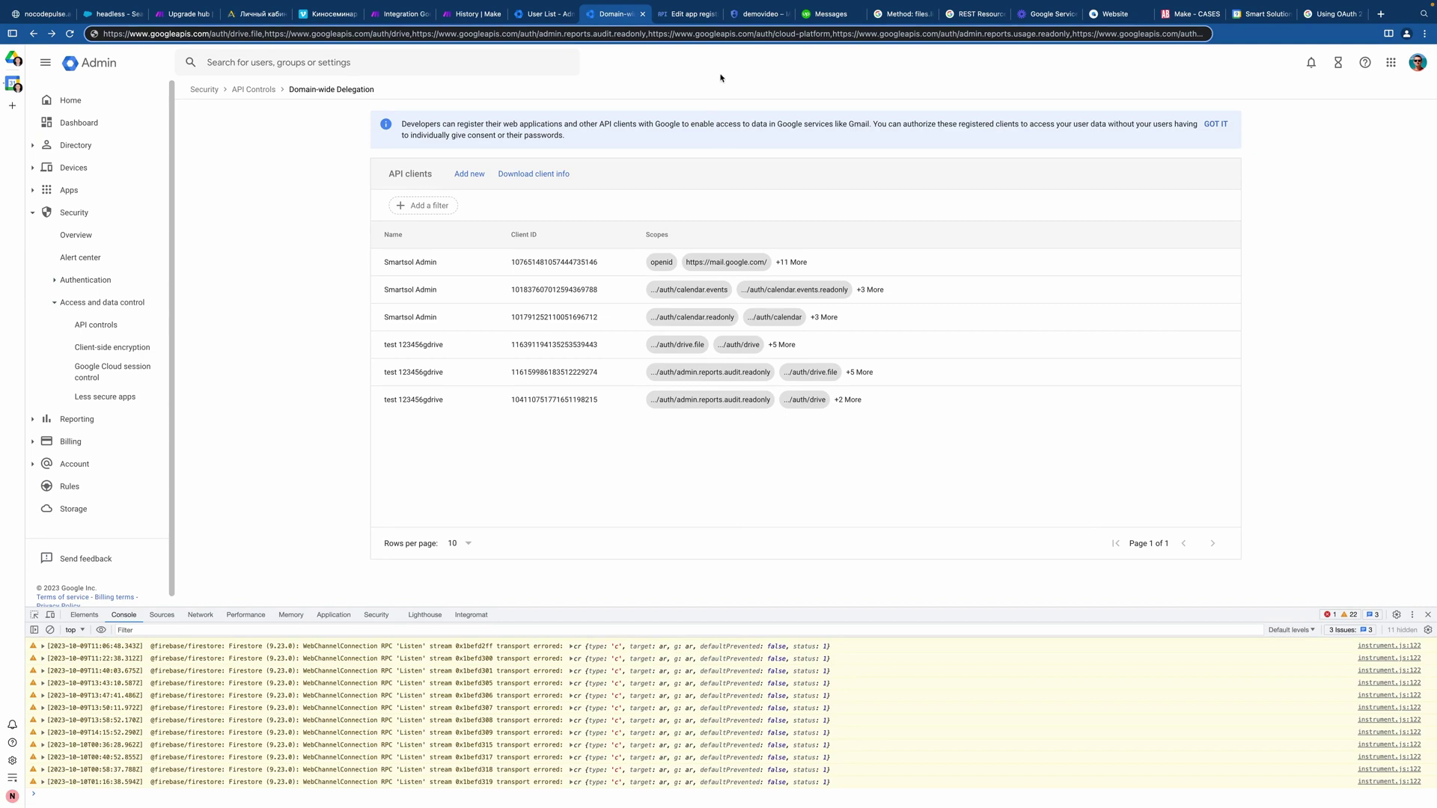
{"action": "left_click", "coordinate": [750, 15]}
{"action": "left_click", "coordinate": [231, 88]}
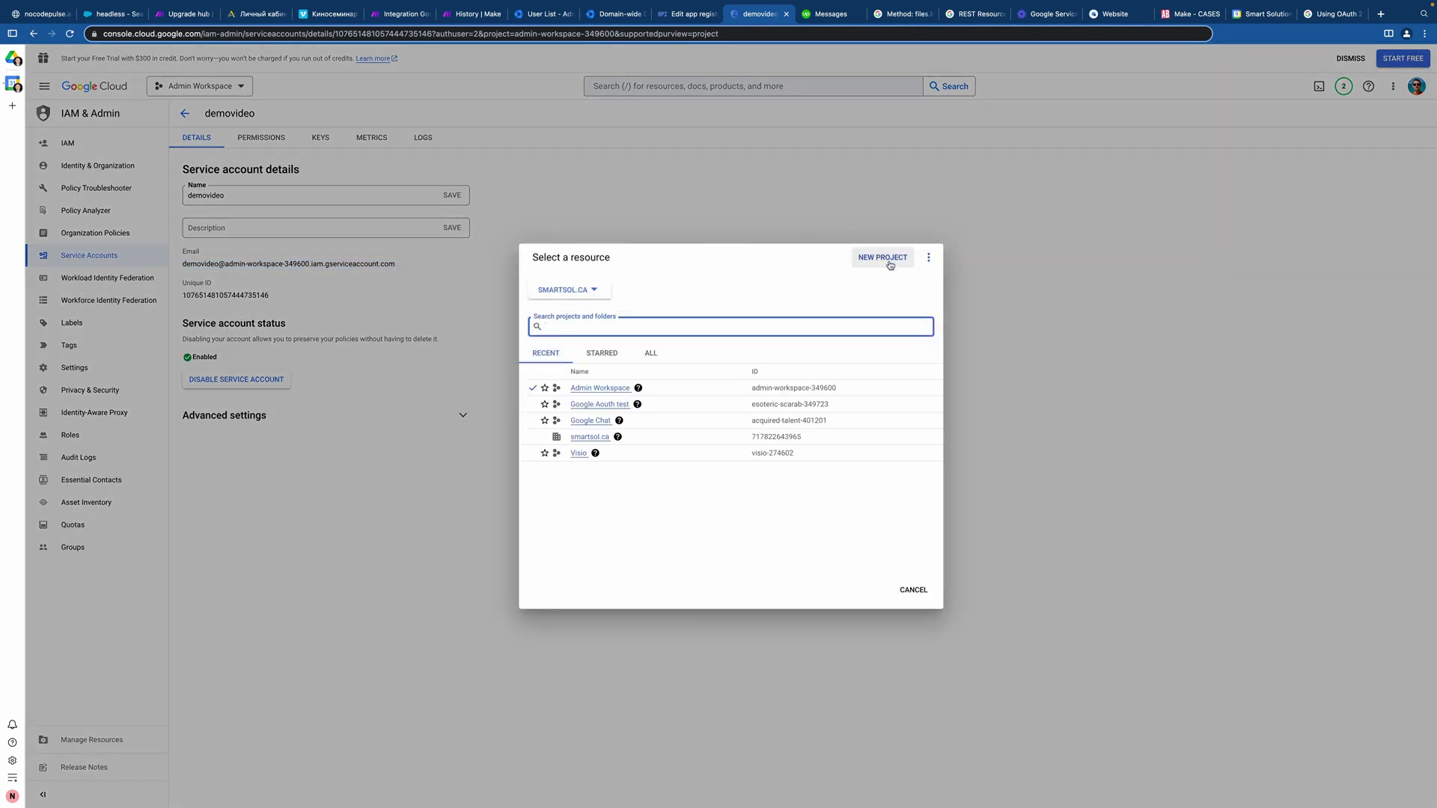
{"action": "left_click", "coordinate": [684, 192]}
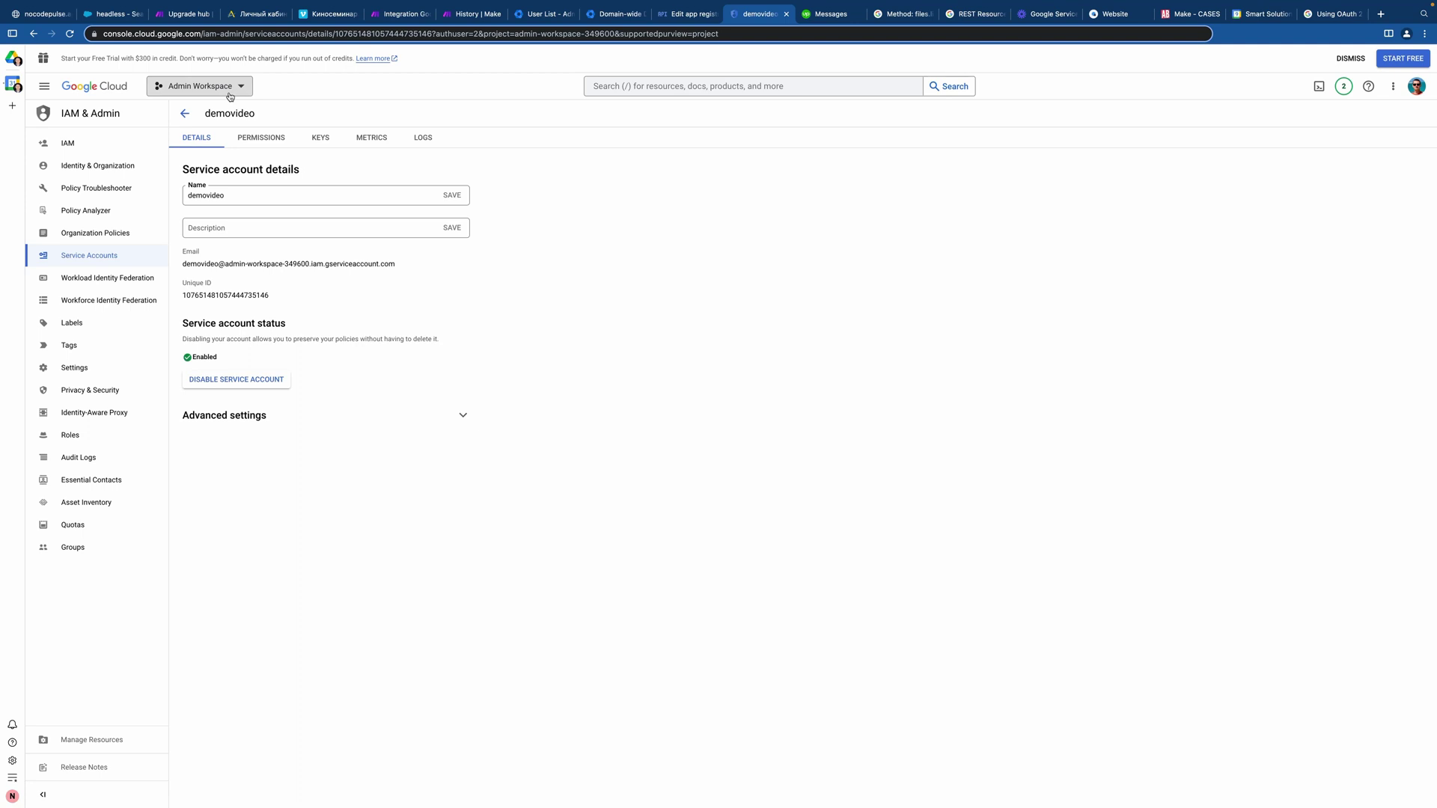
{"action": "left_click", "coordinate": [44, 86]}
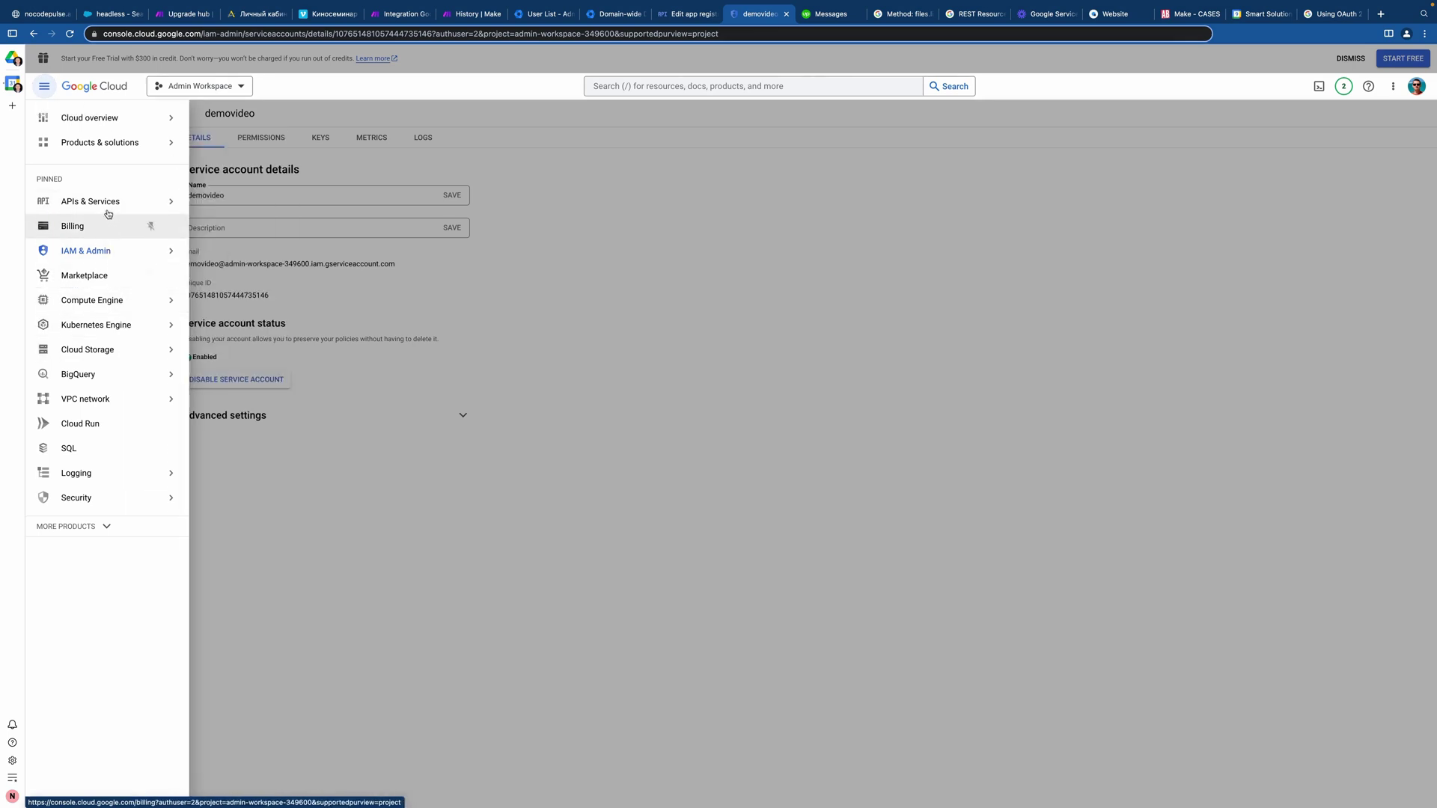
Dismiss the console navigation menu and return to the app registration page
{"action": "mouse_move", "coordinate": [95, 200]}
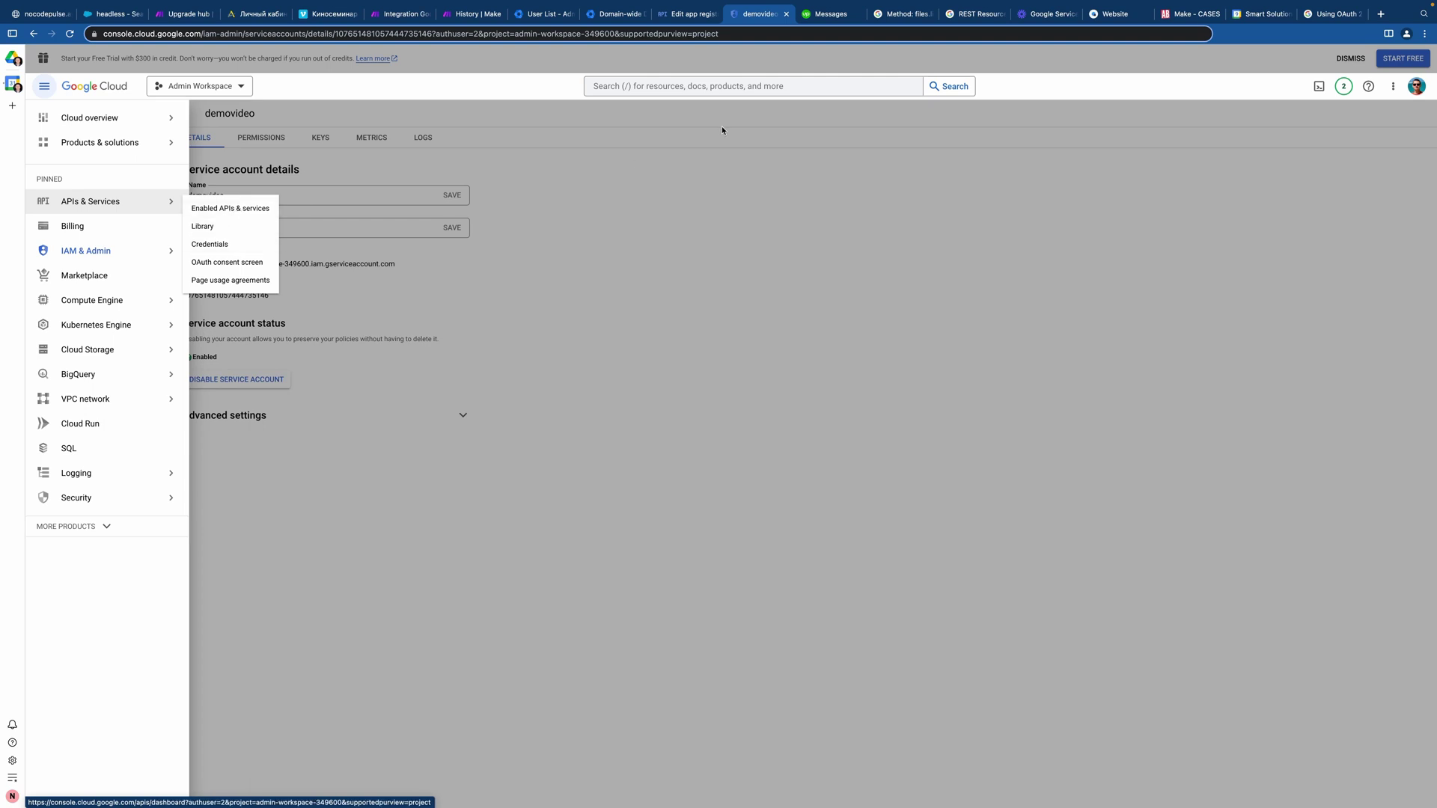
{"action": "left_click", "coordinate": [618, 224]}
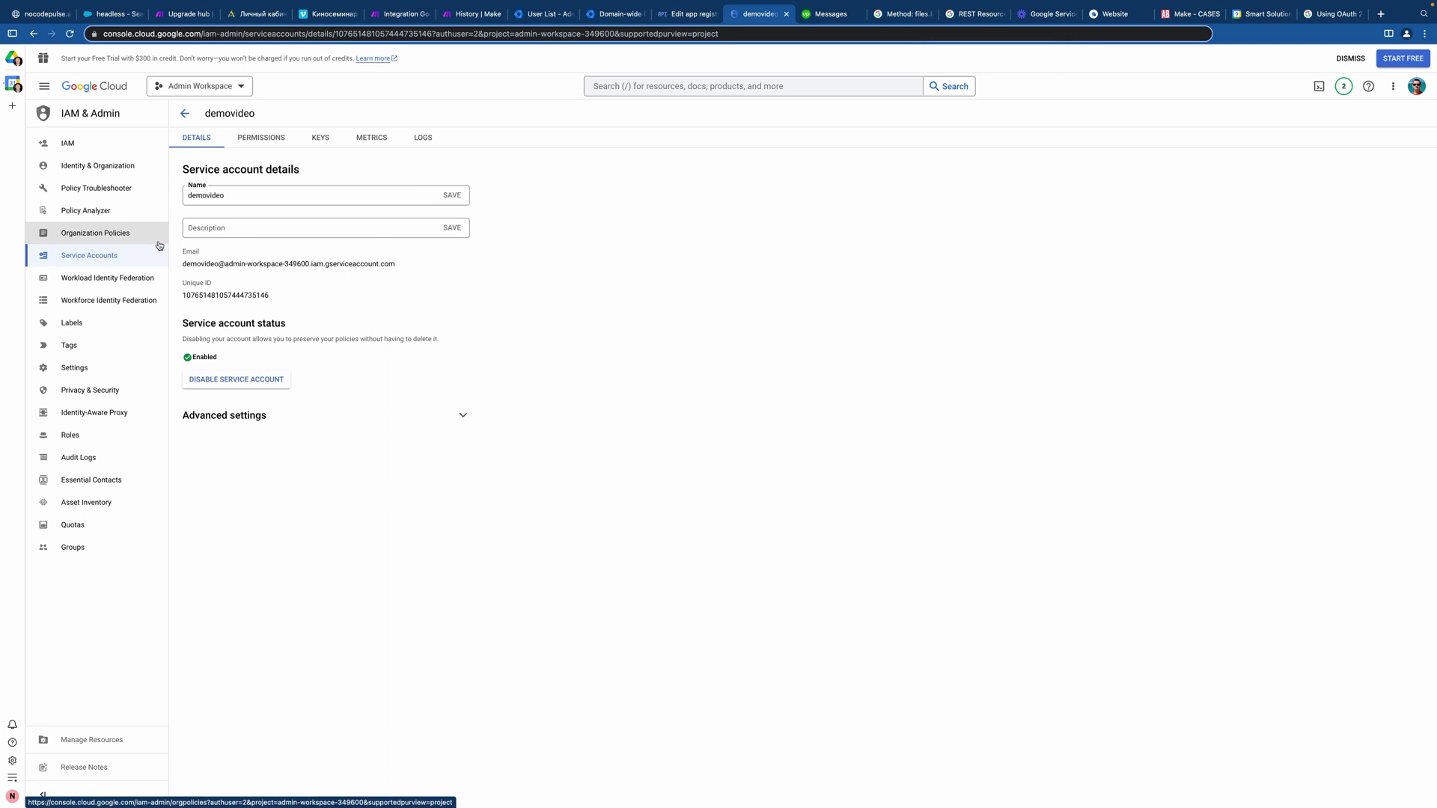
{"action": "left_click", "coordinate": [684, 17]}
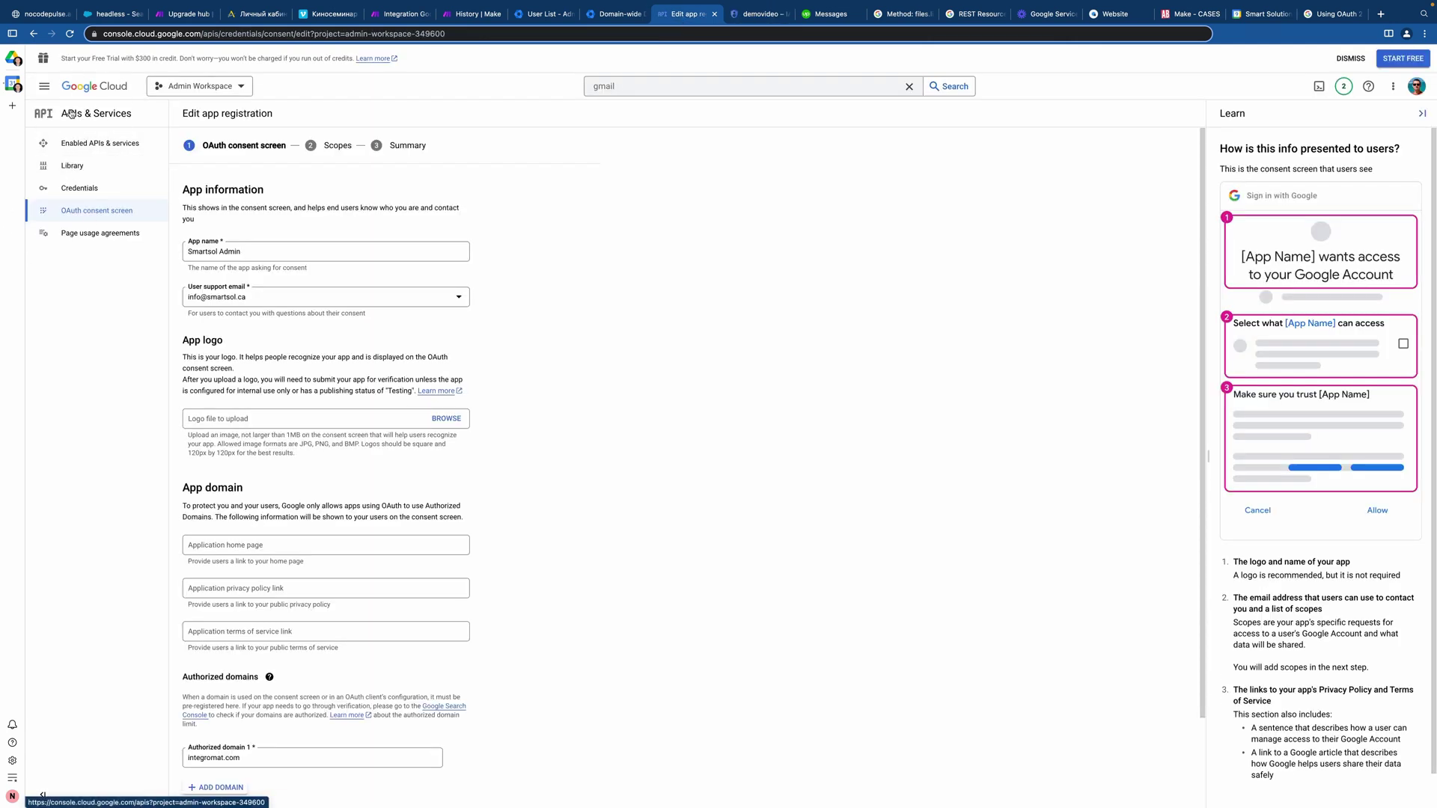
Show Enabled APIs & services, search the console for gmail, and open the API Library
{"action": "left_click", "coordinate": [89, 148]}
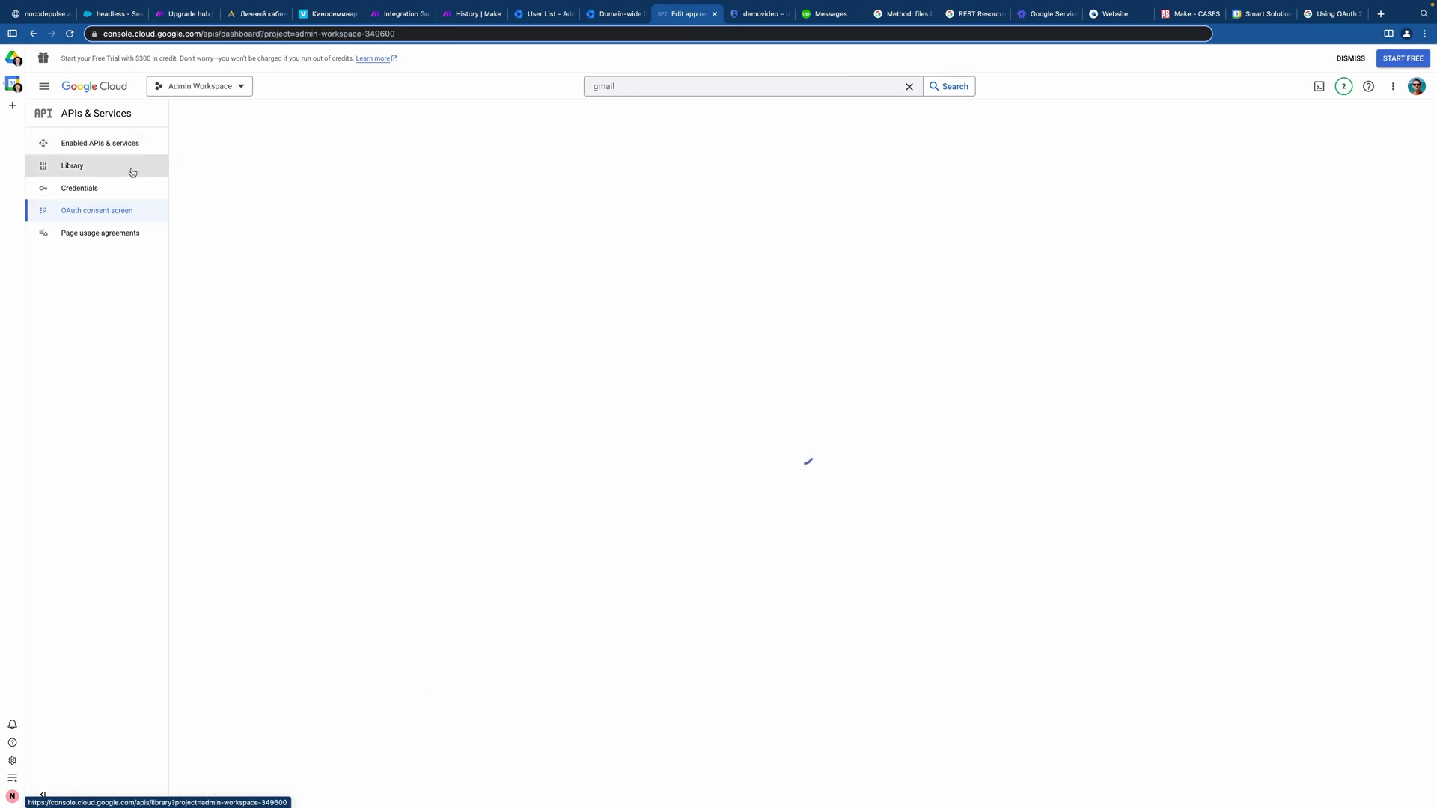
{"action": "left_click", "coordinate": [627, 87]}
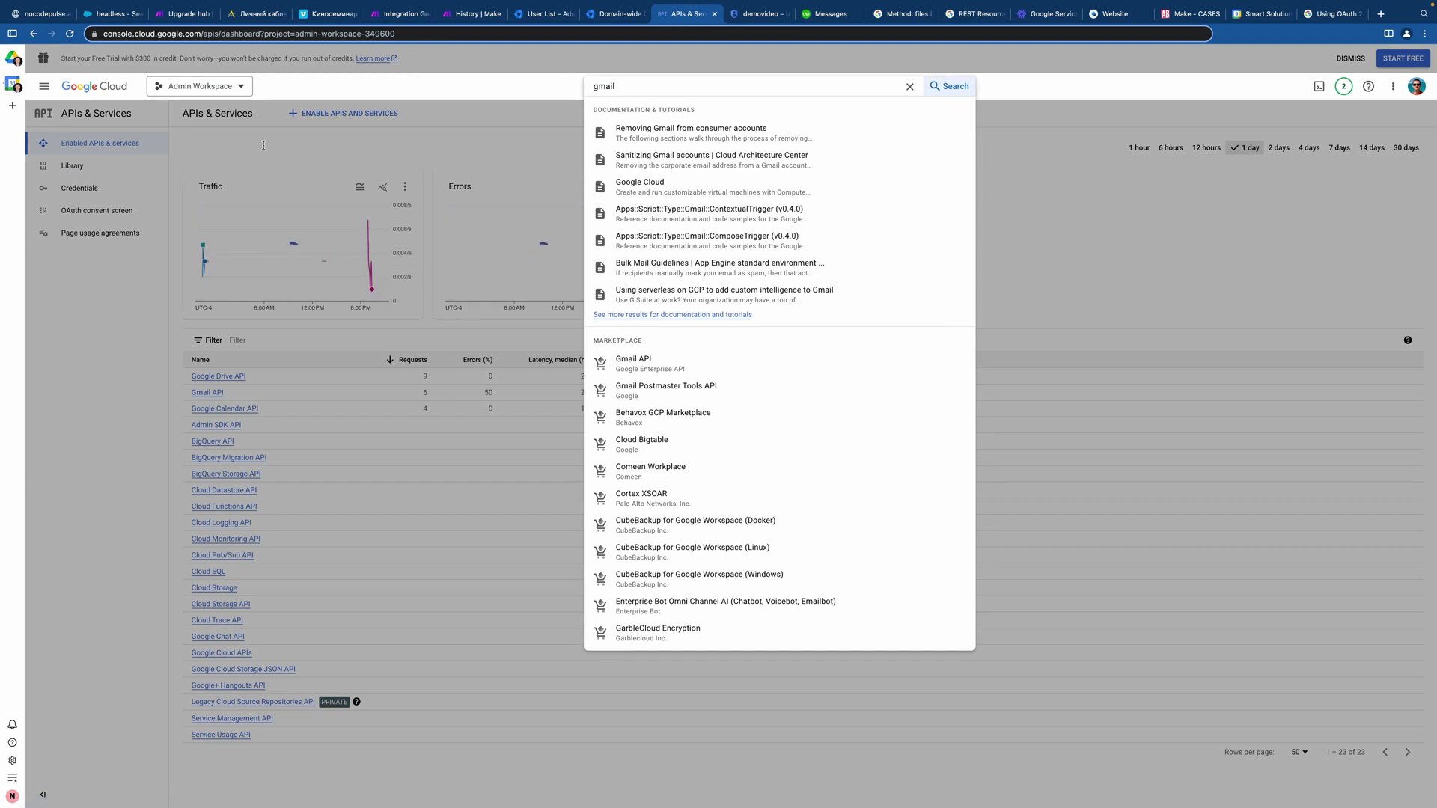
{"action": "key", "text": "Return"}
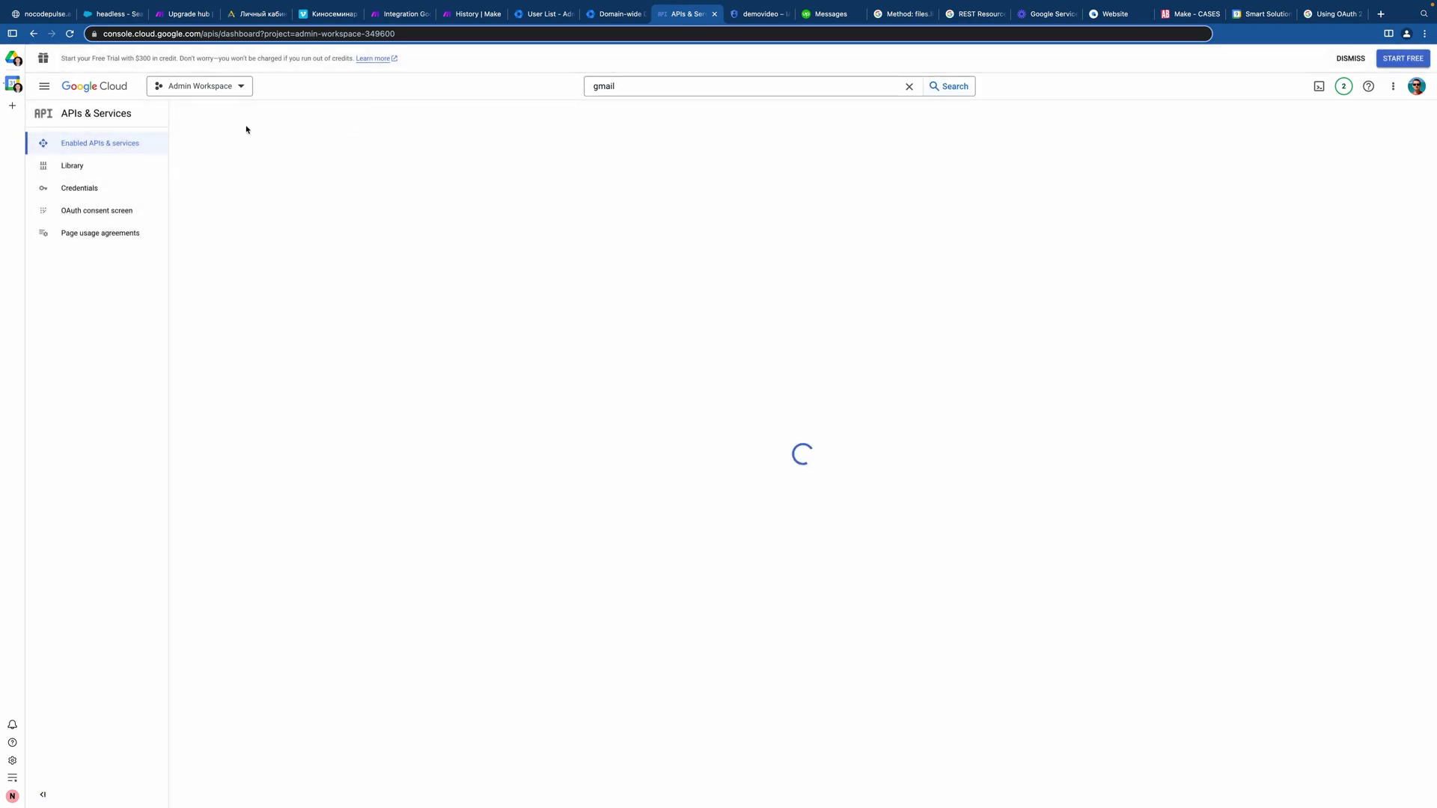
{"action": "left_click", "coordinate": [129, 143]}
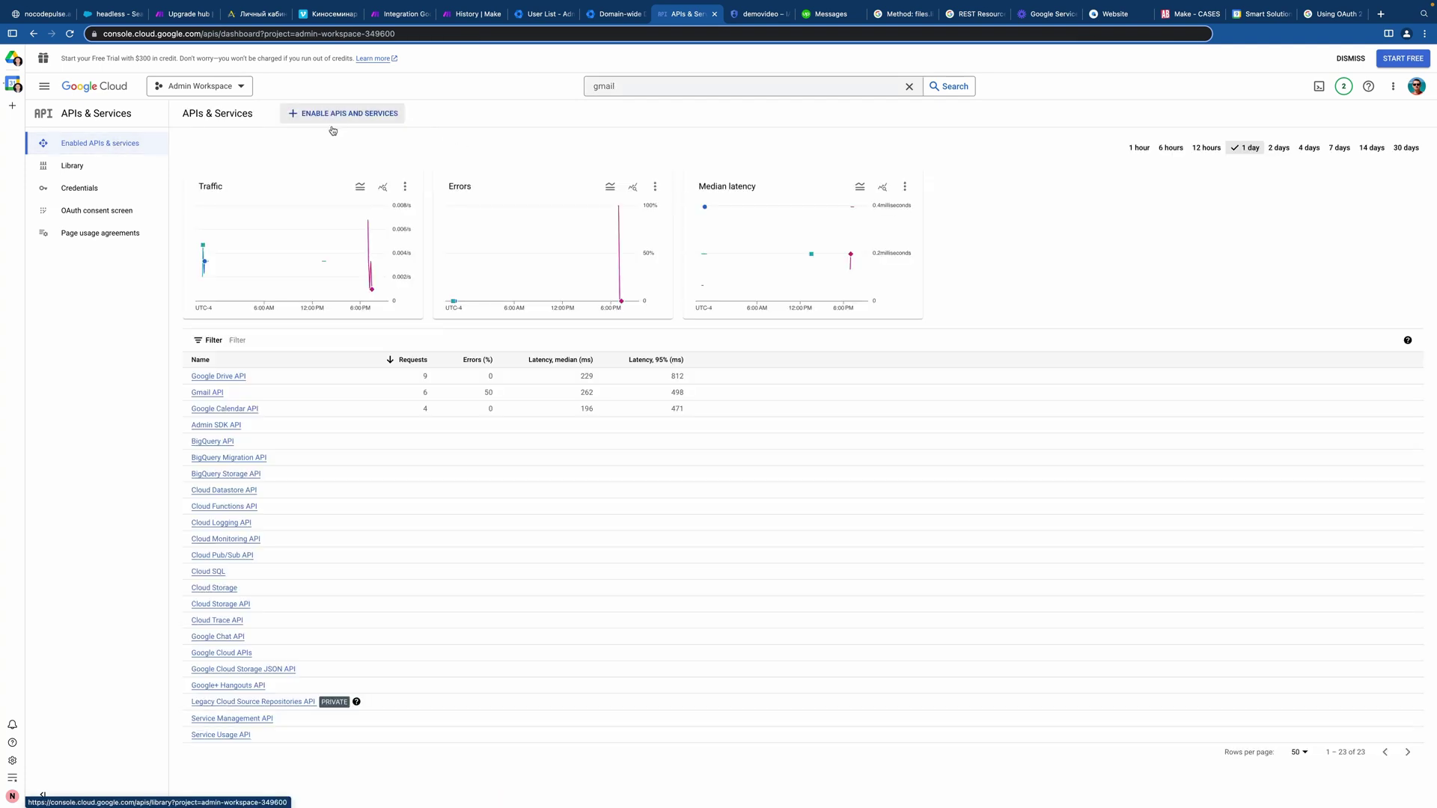
{"action": "left_click", "coordinate": [324, 115]}
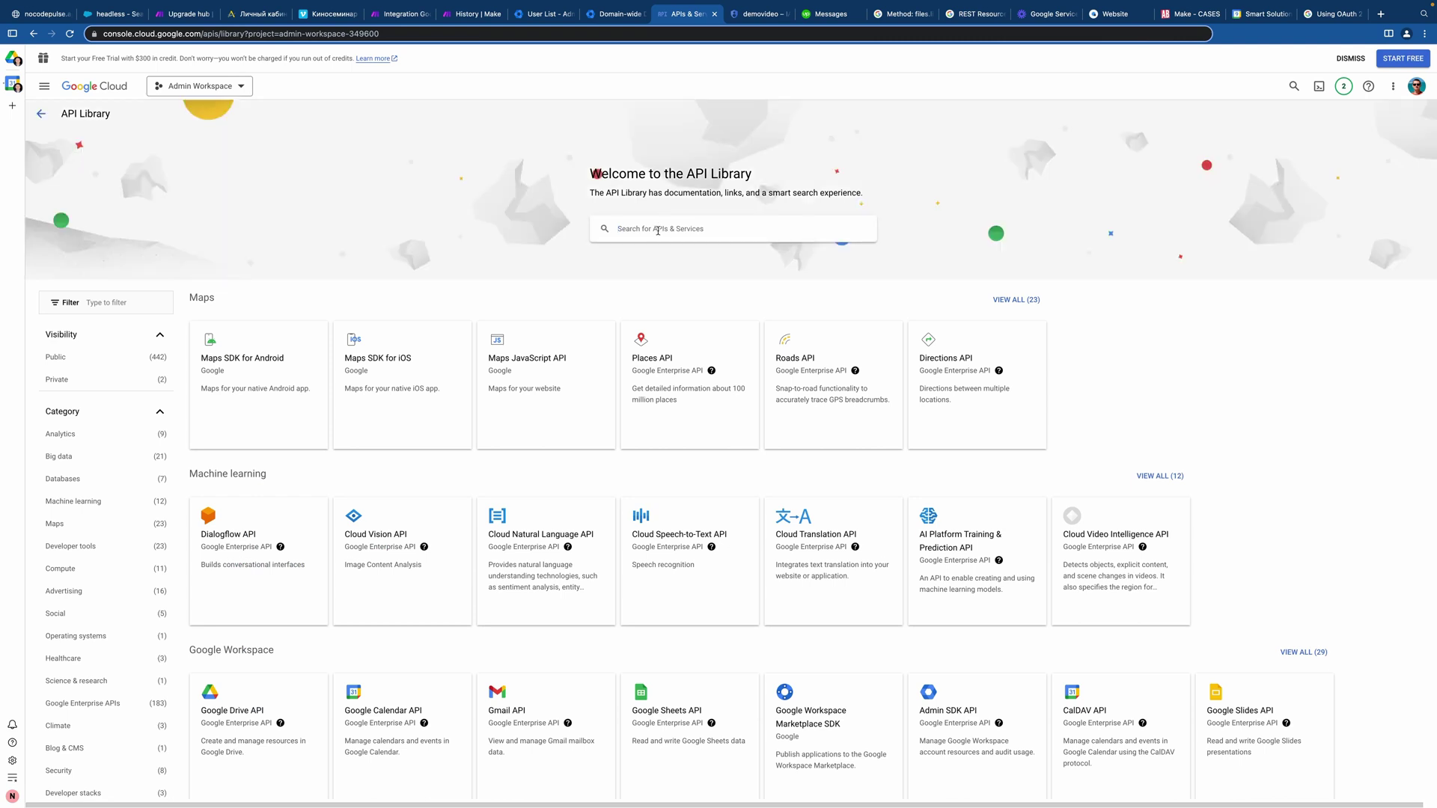
Search the API Library for gmail and confirm the Gmail API is already enabled
{"action": "type", "text": "gmai"}
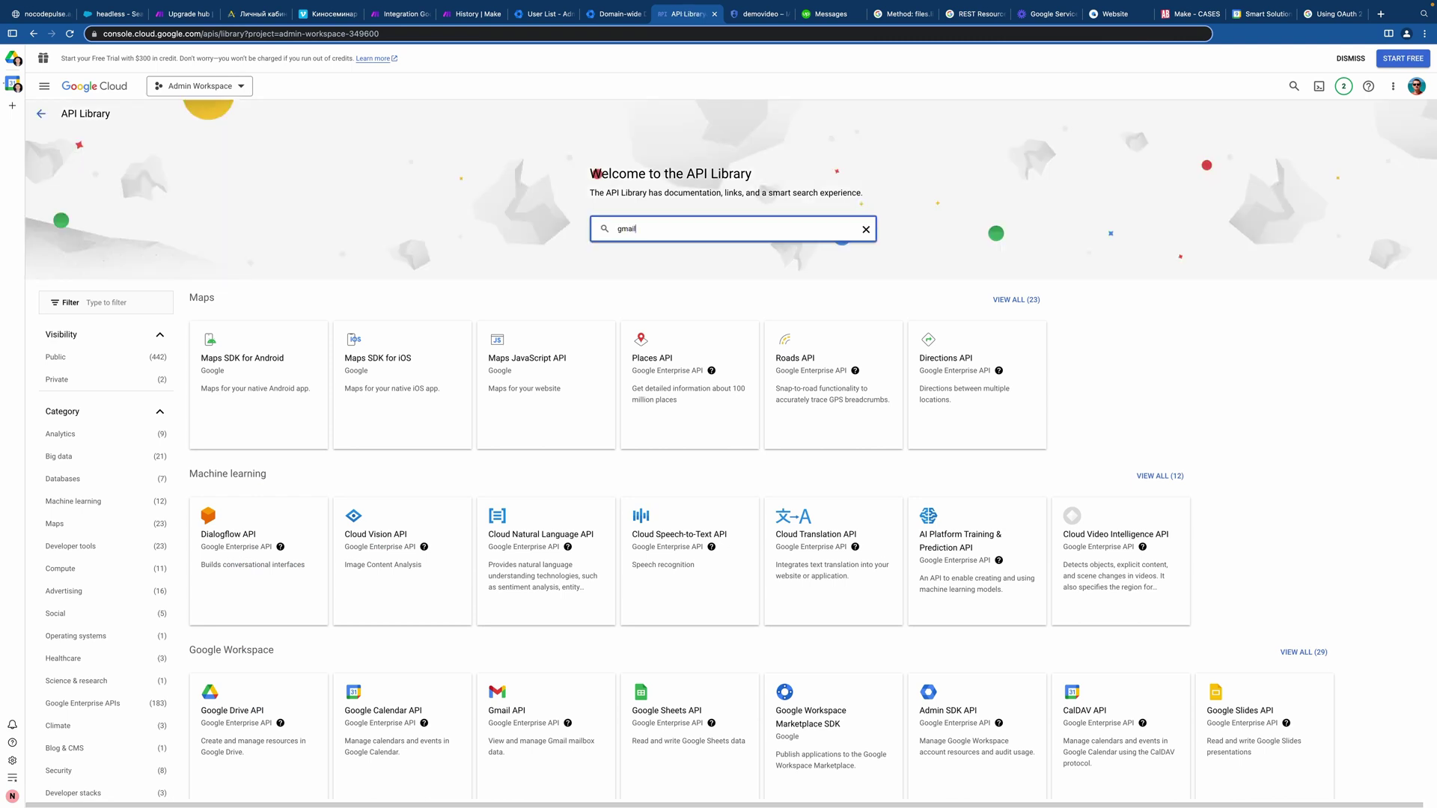
{"action": "type", "text": "l"}
{"action": "key", "text": "Return"}
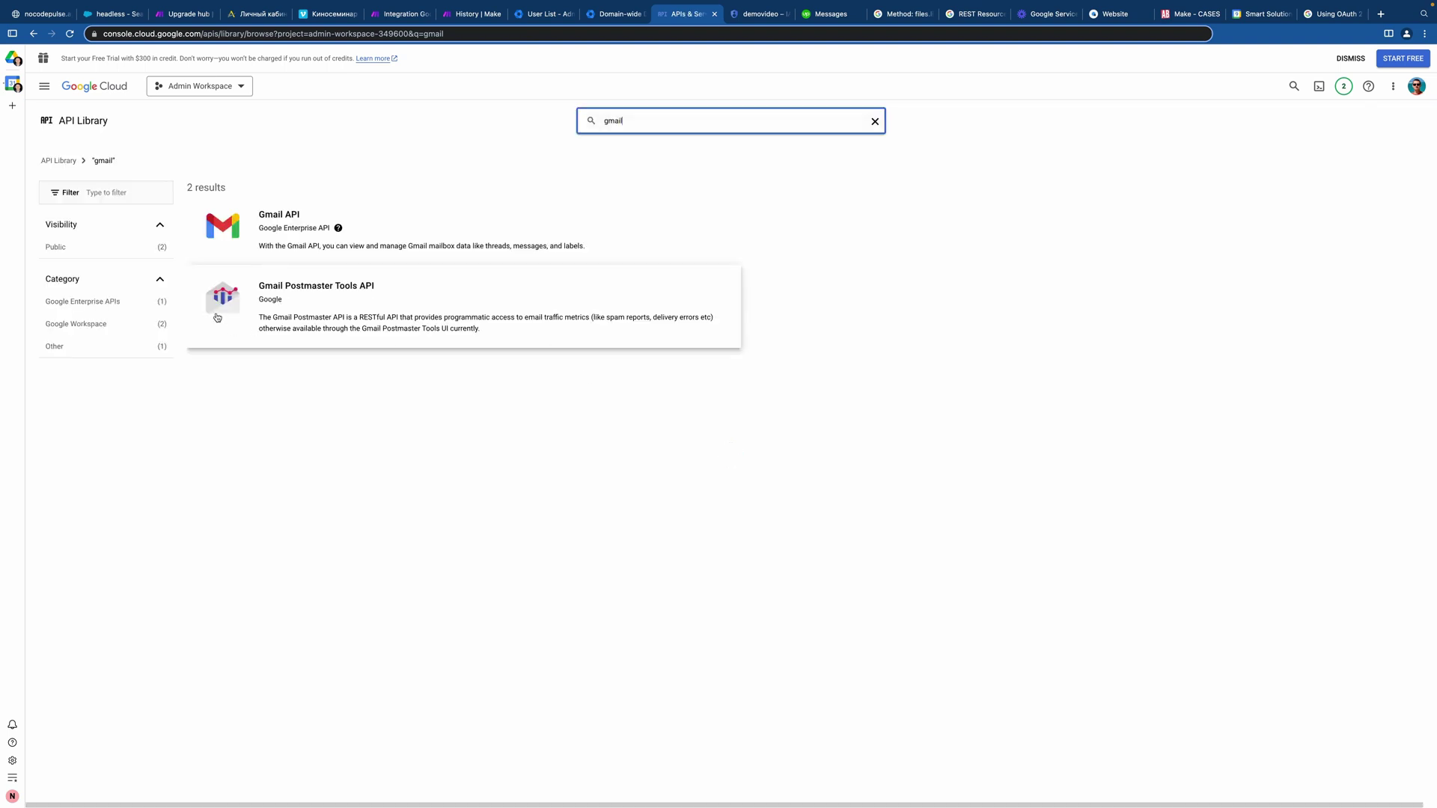
{"action": "left_click", "coordinate": [279, 224]}
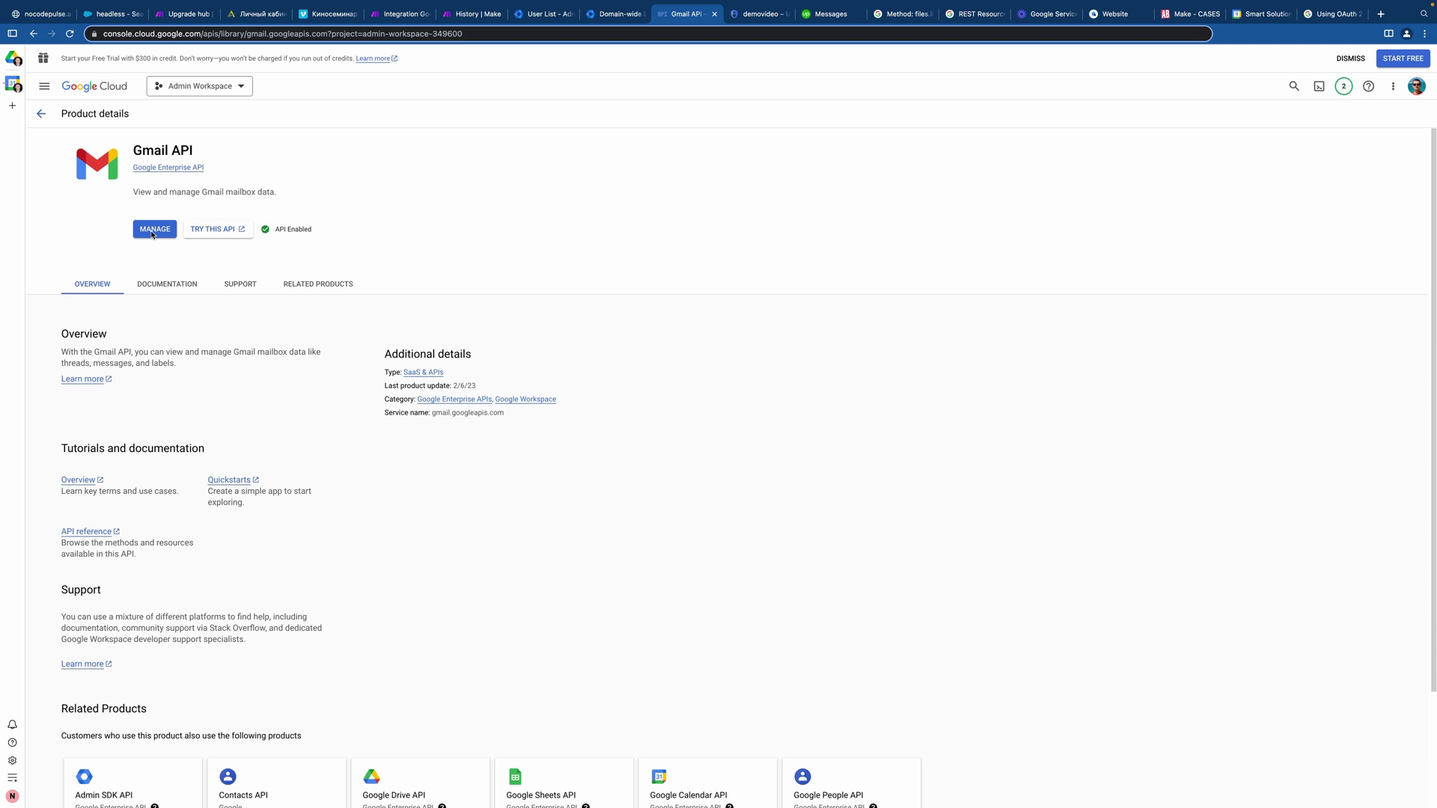
Go to APIs & Services > OAuth consent screen for the Smartsol Admin app
{"action": "left_click", "coordinate": [41, 113]}
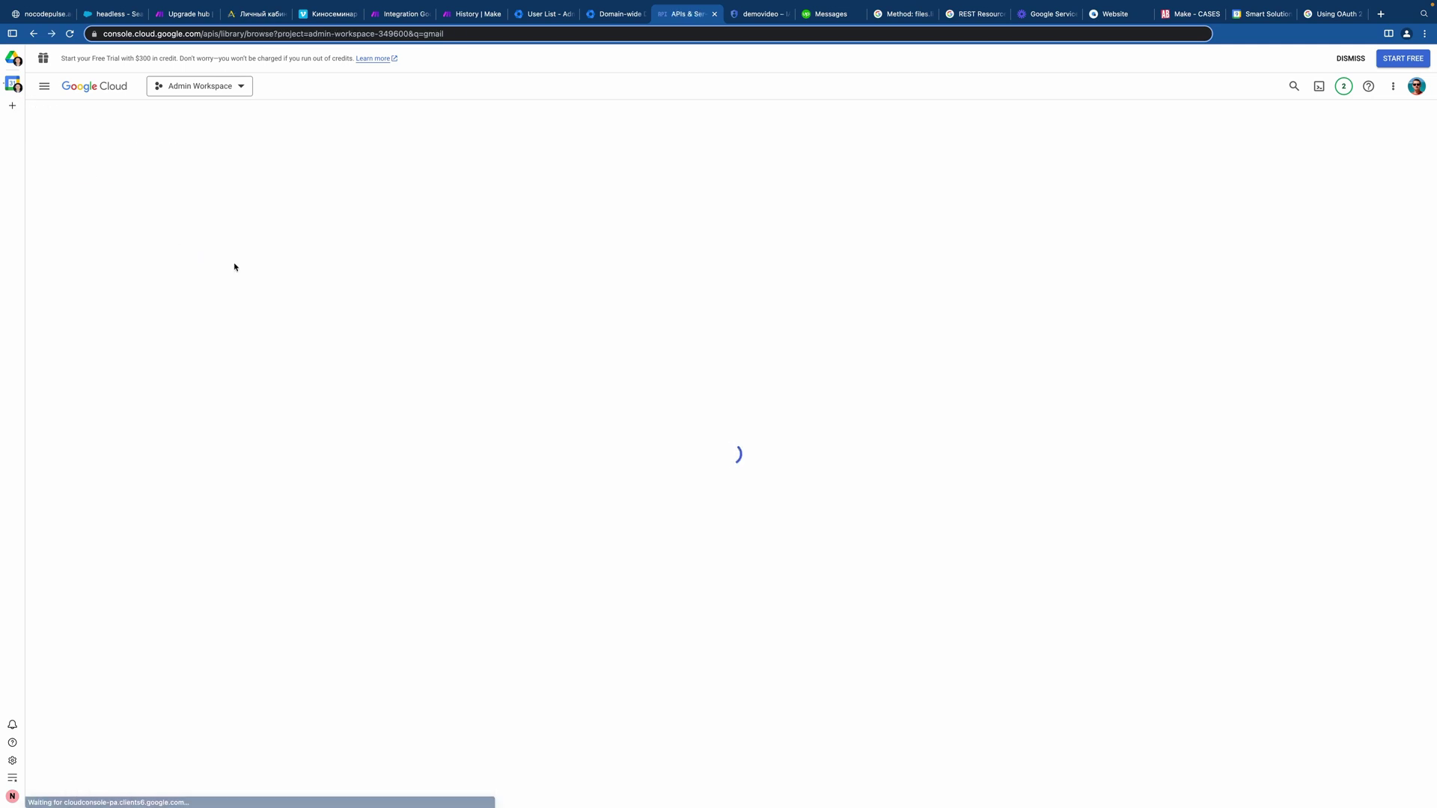
{"action": "left_click", "coordinate": [43, 96]}
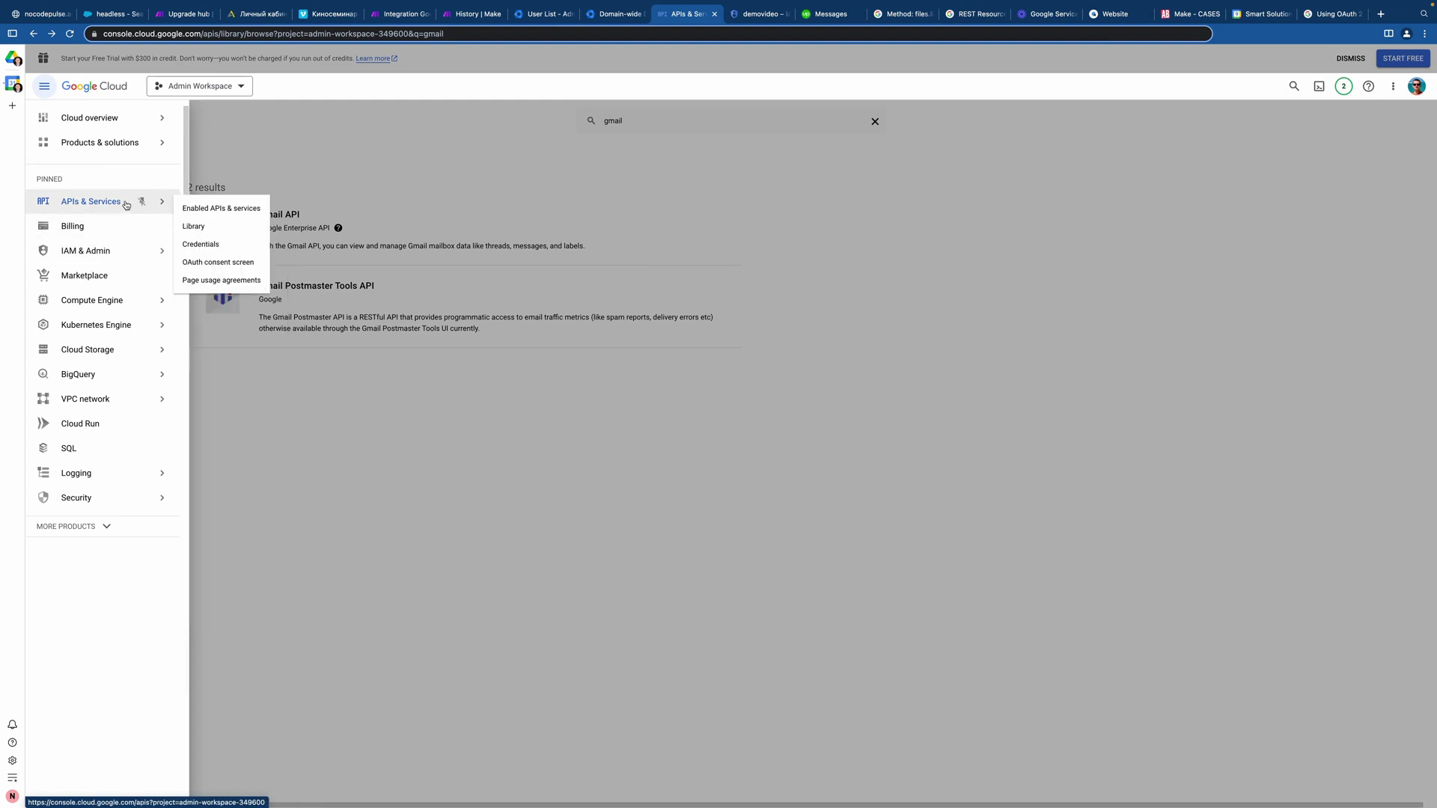
{"action": "left_click", "coordinate": [229, 263]}
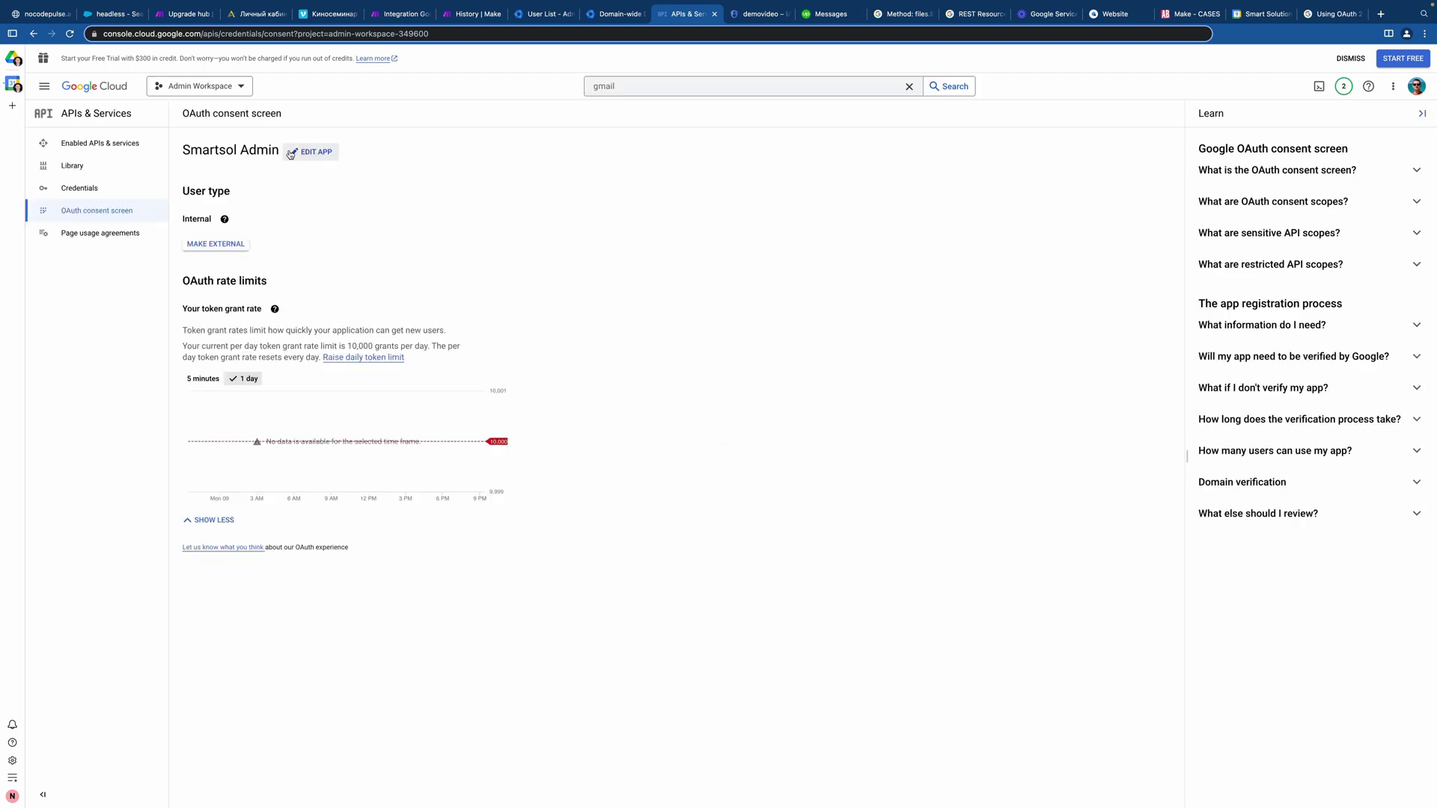
Edit the Smartsol Admin app and review its Drive, user-info and Admin SDK scopes without changes
{"action": "left_click", "coordinate": [314, 152]}
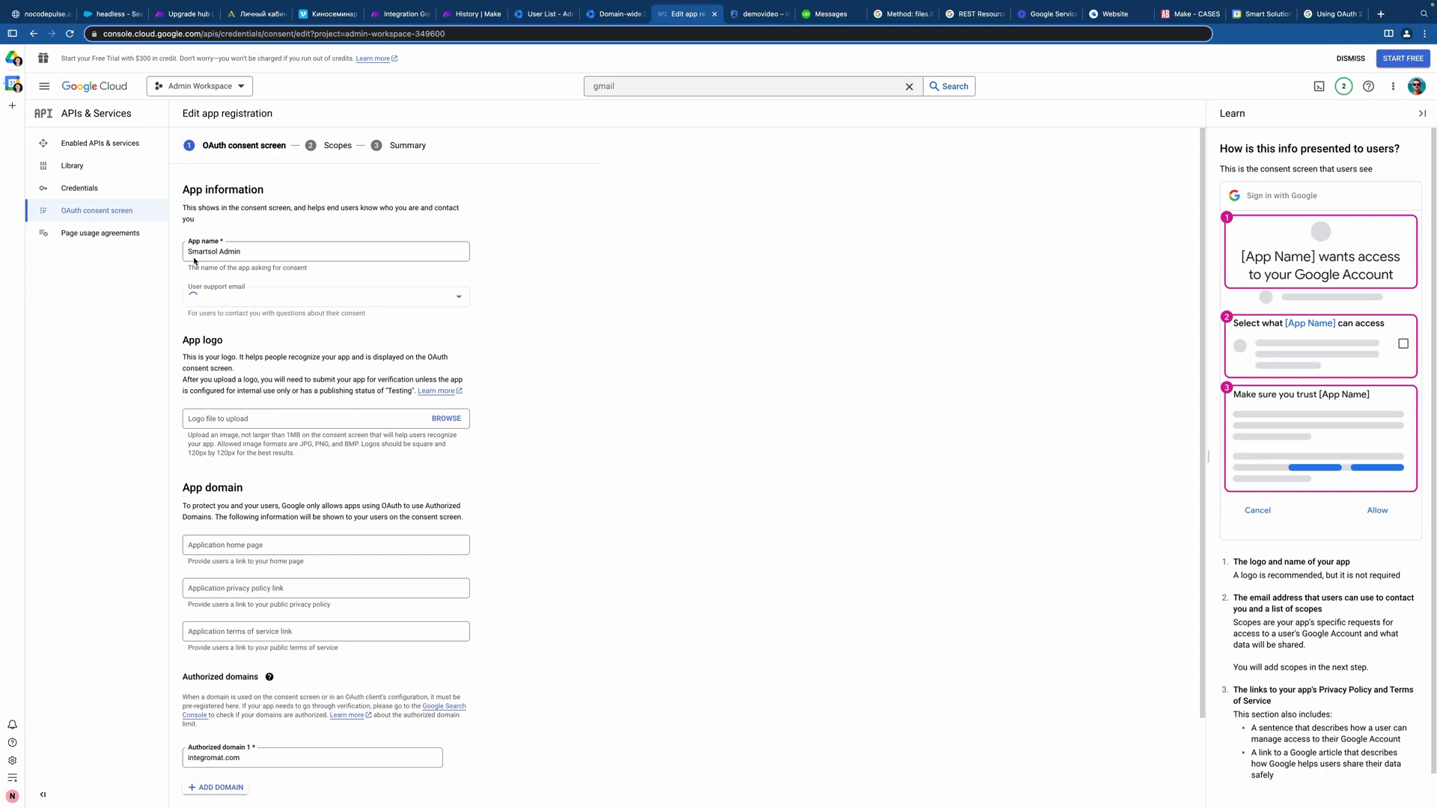
{"action": "scroll", "coordinate": [247, 673], "scroll_direction": "down", "scroll_amount": 2}
{"action": "left_click", "coordinate": [241, 787]}
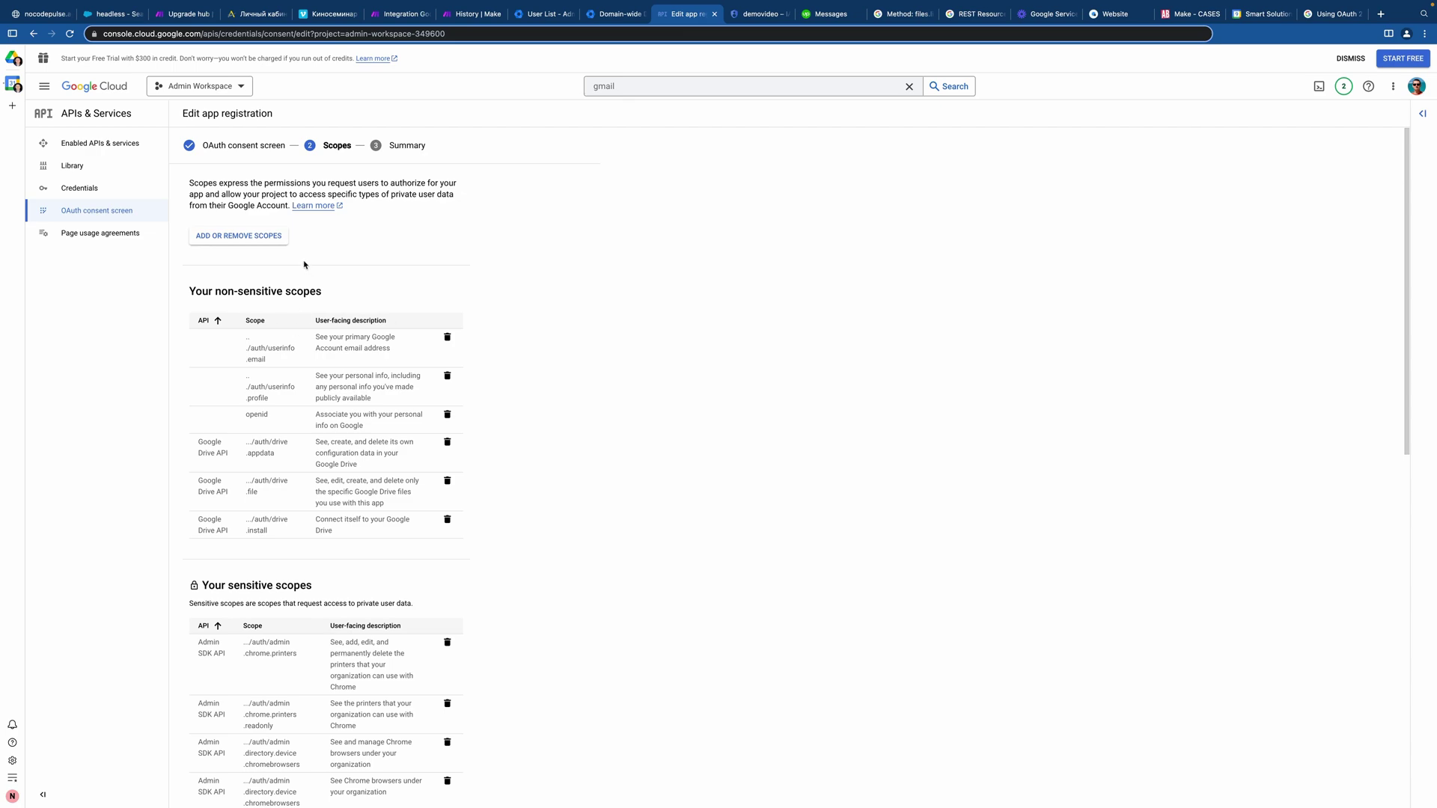
{"action": "left_click", "coordinate": [263, 238]}
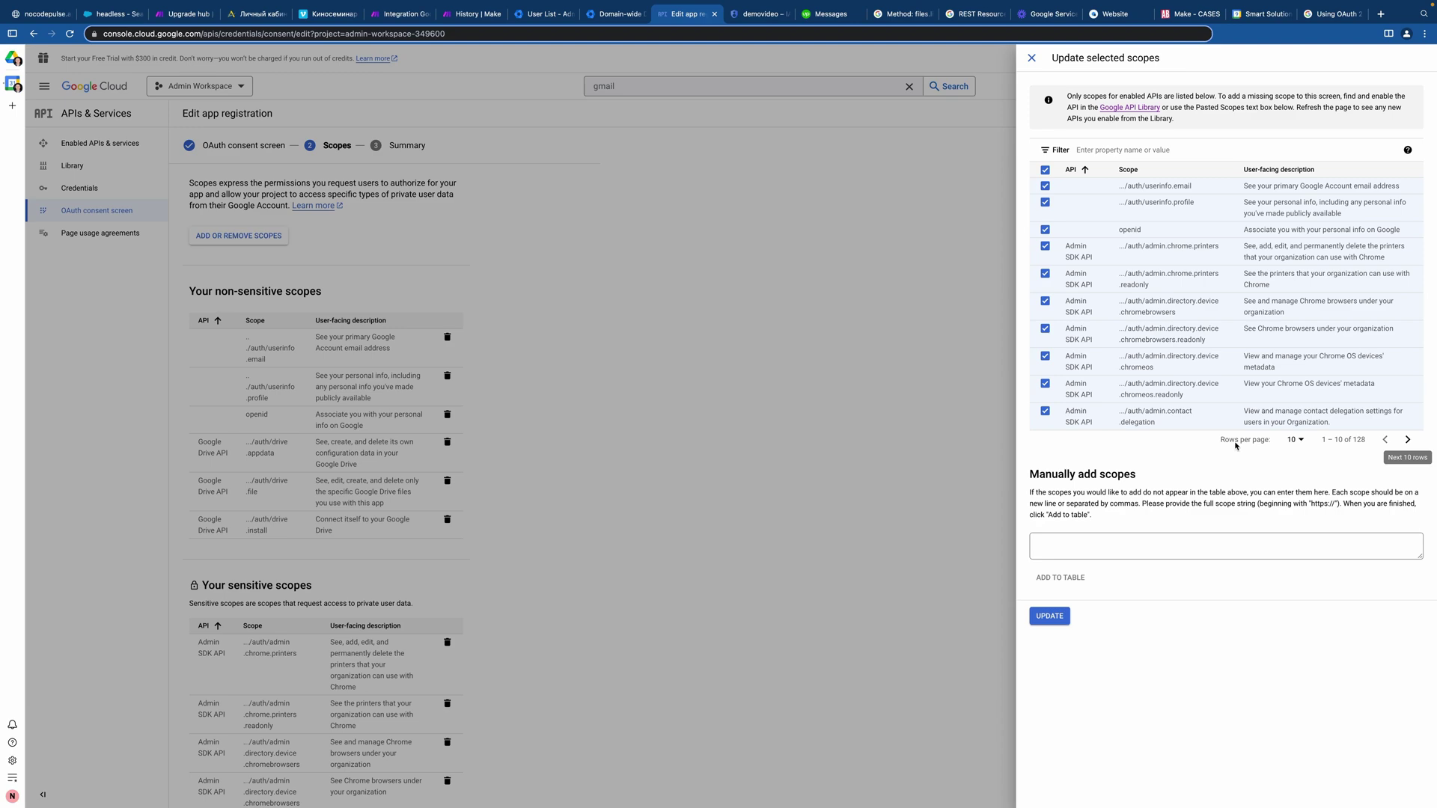
{"action": "left_click", "coordinate": [630, 342]}
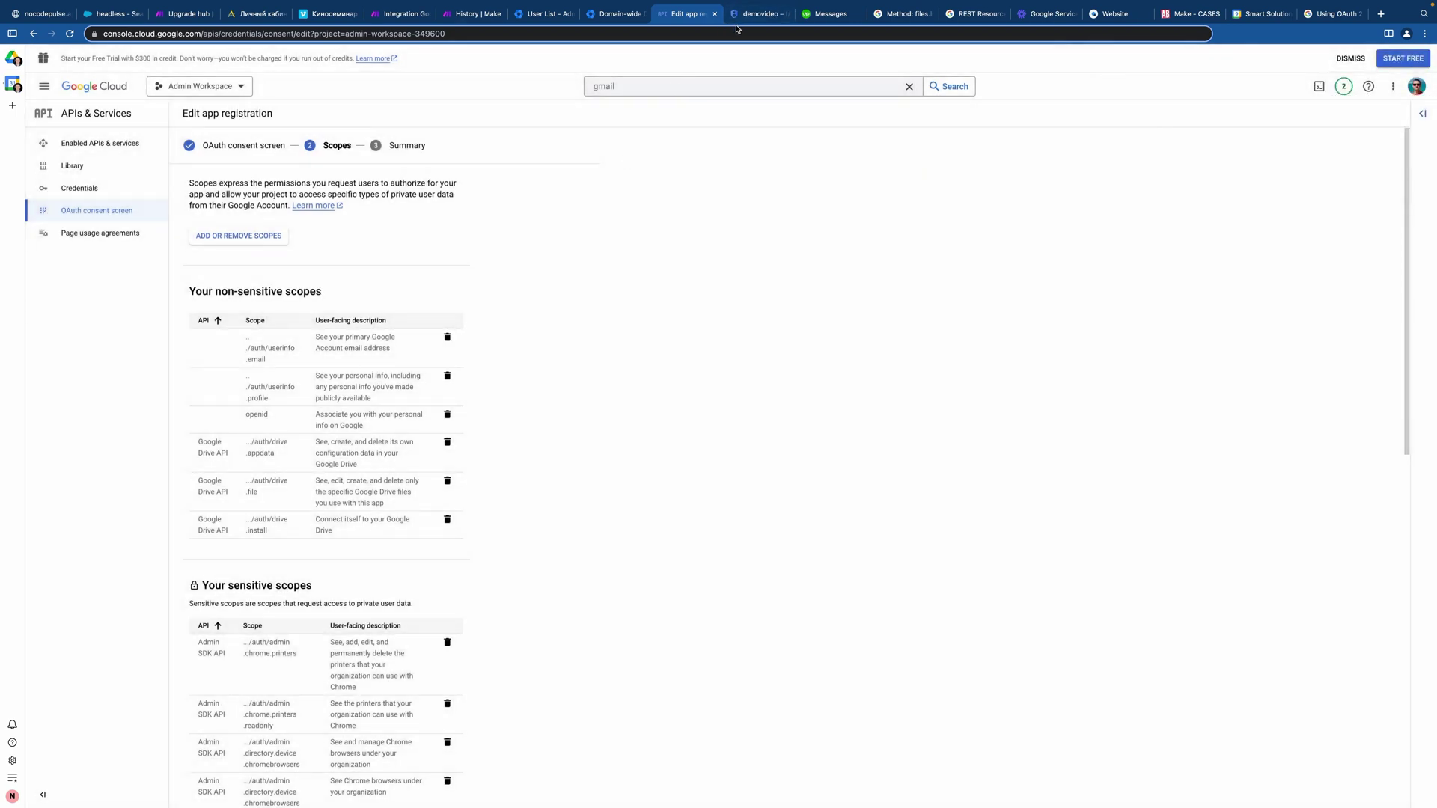
Open IAM & Admin > Service Accounts from the navigation menu
{"action": "left_click", "coordinate": [44, 86]}
{"action": "mouse_move", "coordinate": [132, 249]}
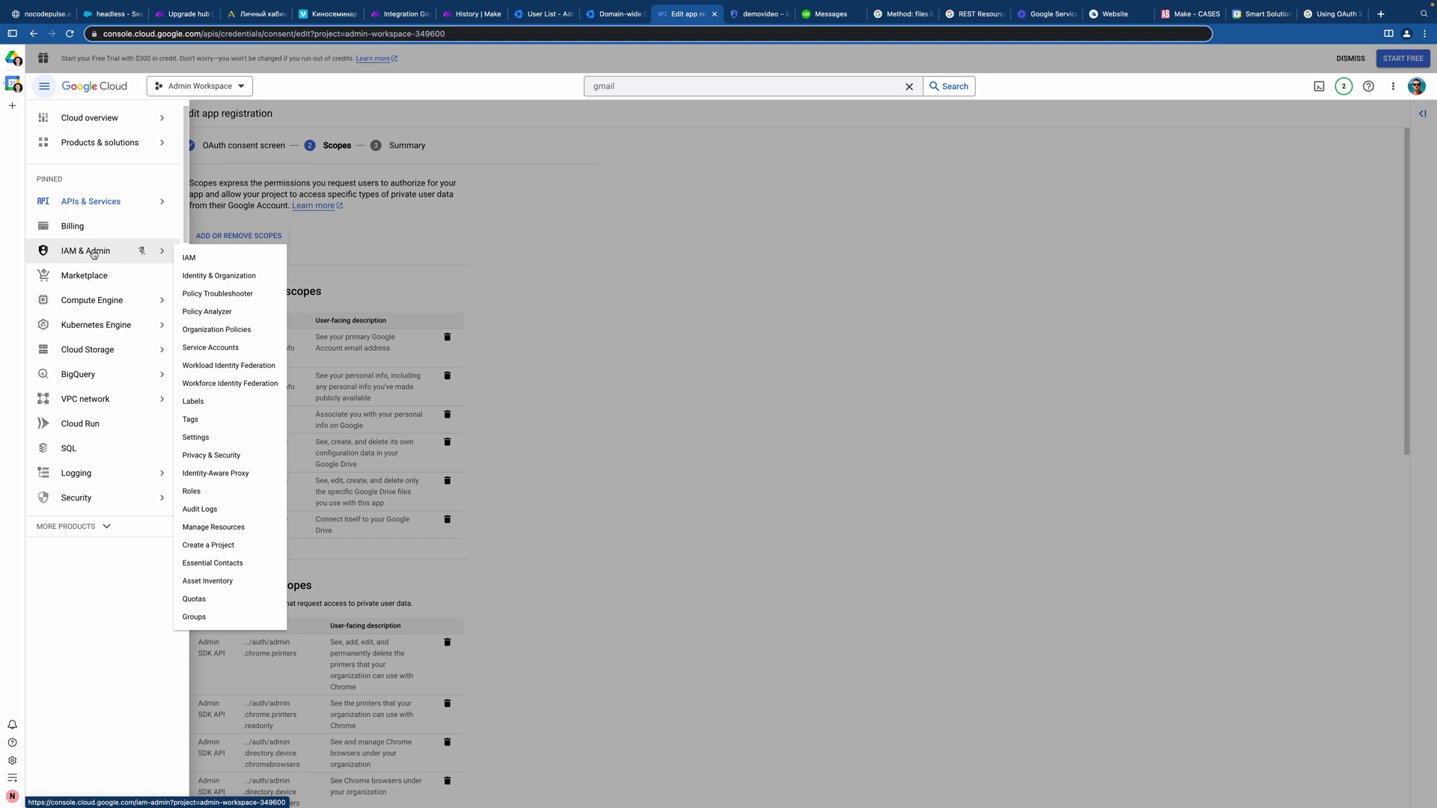
{"action": "left_click", "coordinate": [214, 348]}
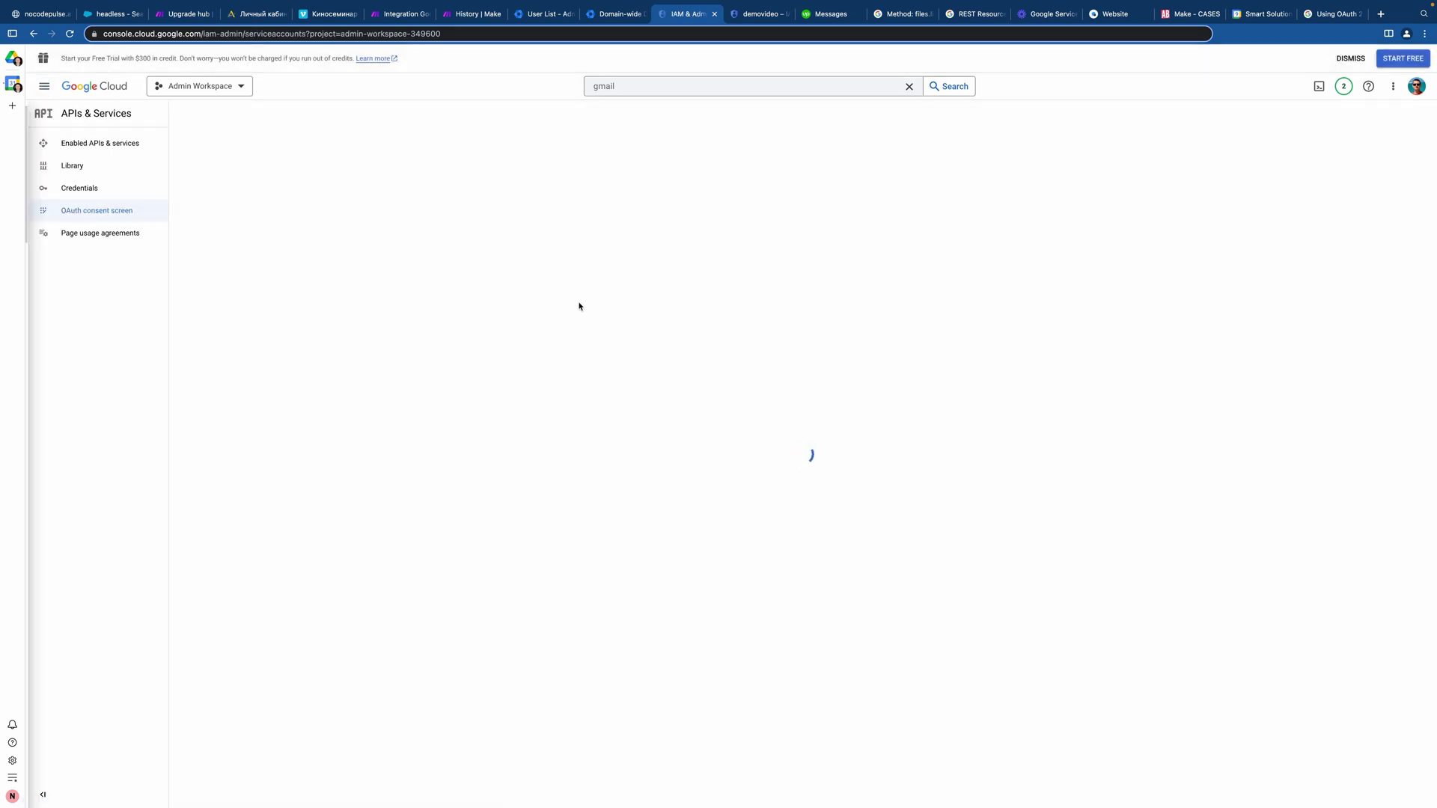
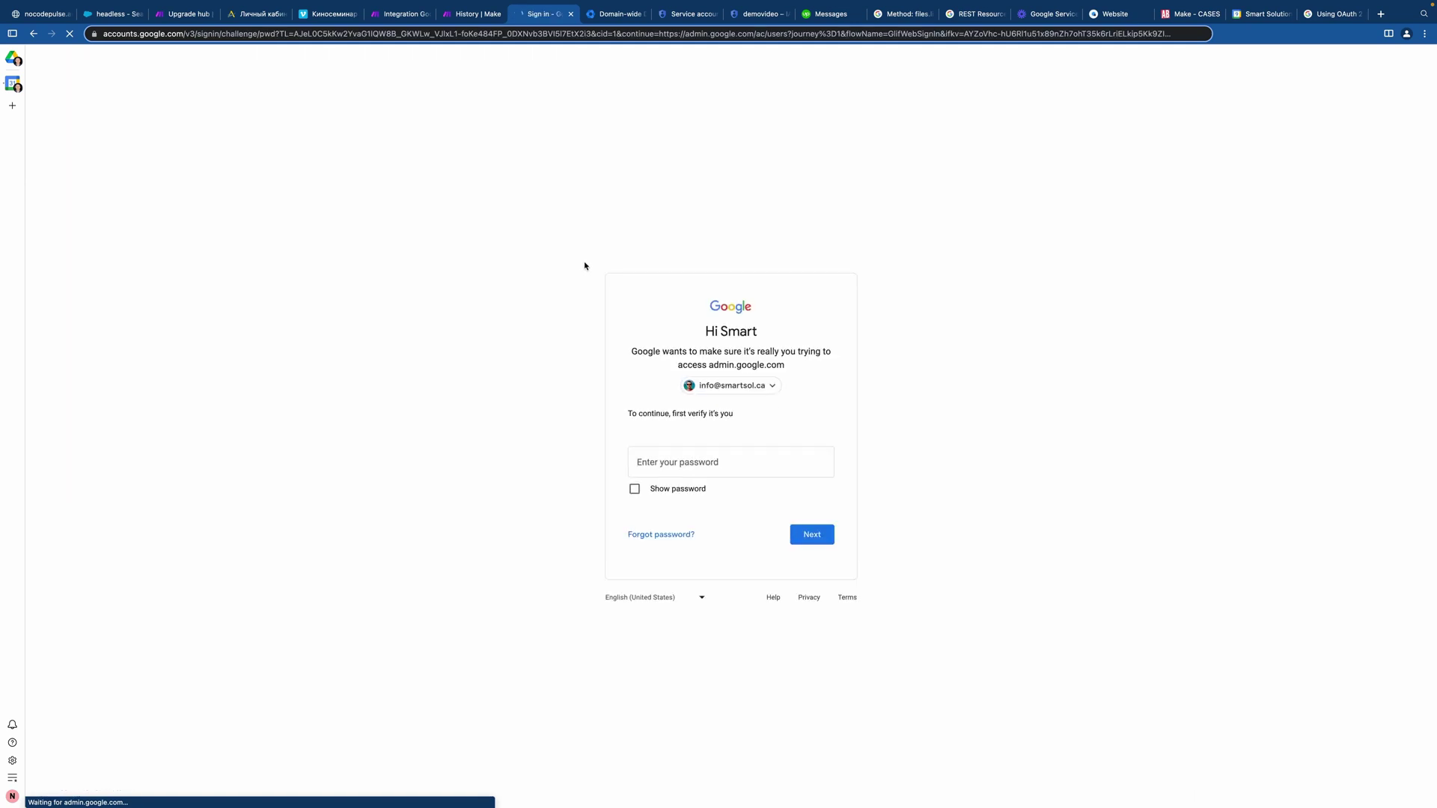
Sign in to Google Admin console with the account password saved in LastPass
{"action": "left_click", "coordinate": [725, 464]}
{"action": "key", "text": "Down"}
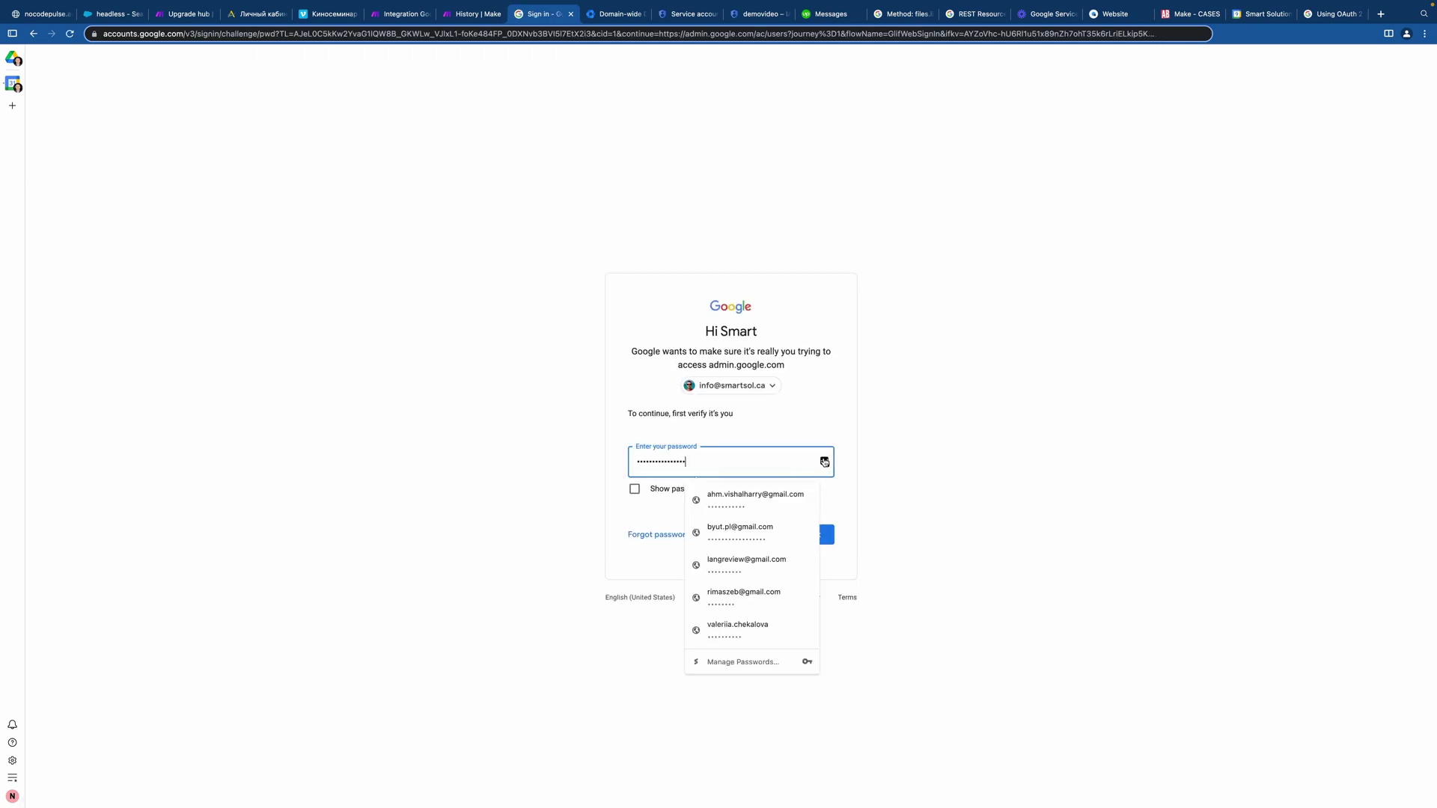
{"action": "key", "text": "Return"}
{"action": "left_click", "coordinate": [823, 462]}
{"action": "left_click", "coordinate": [678, 496]}
{"action": "type", "text": "smart"}
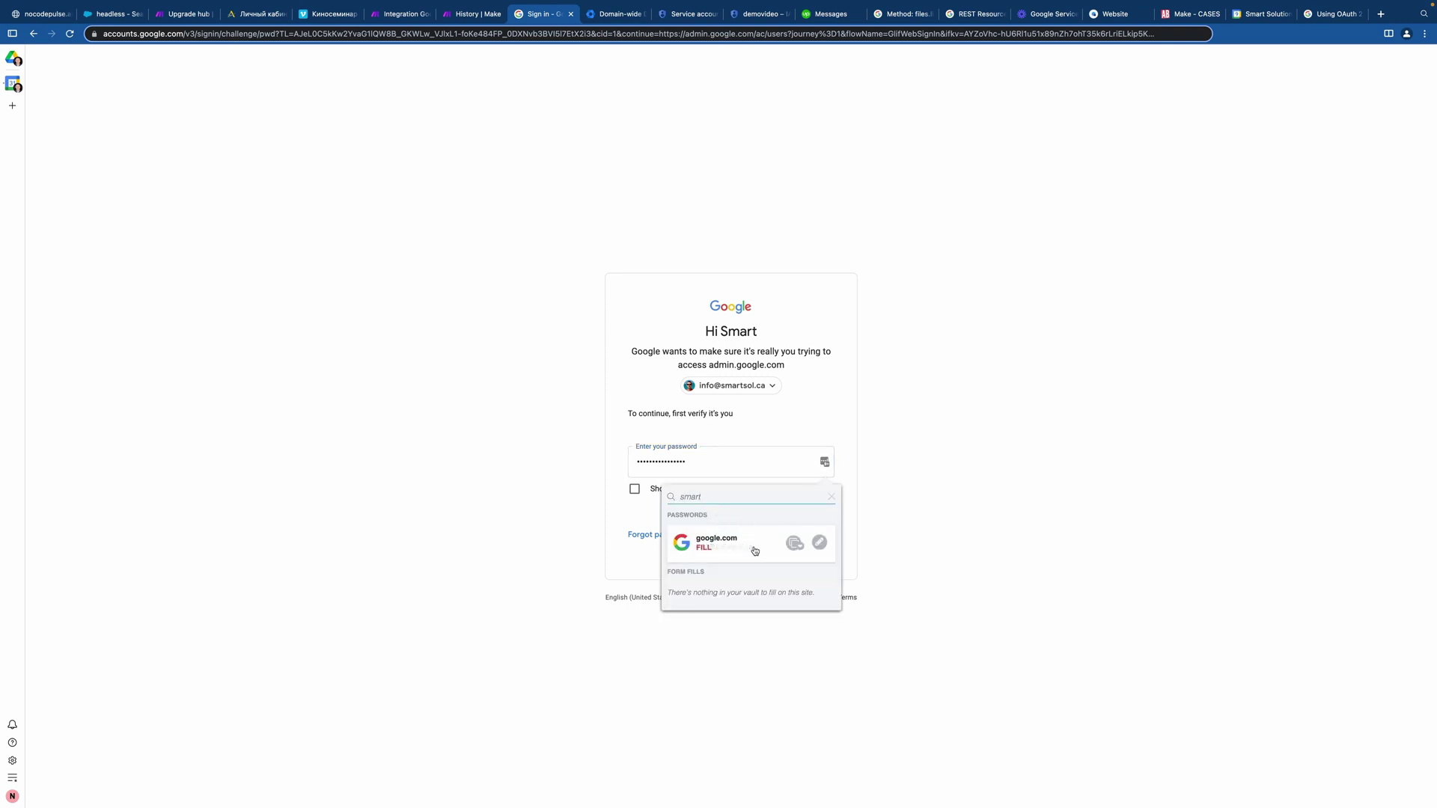
{"action": "left_click", "coordinate": [746, 550]}
{"action": "key", "text": "Return"}
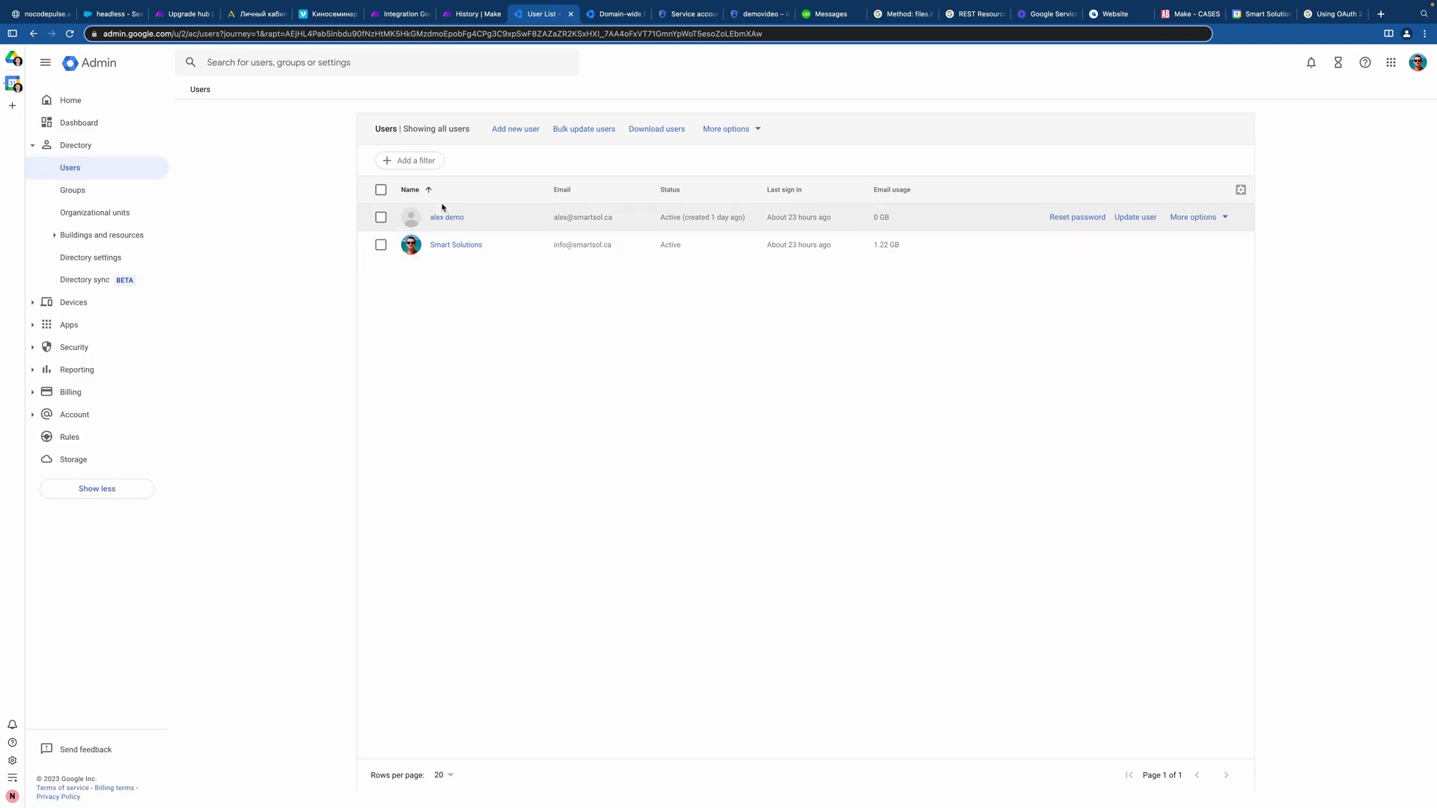
Move from the Users list through the Domain-wide Delegation tab to the service accounts list
{"action": "left_click", "coordinate": [755, 231]}
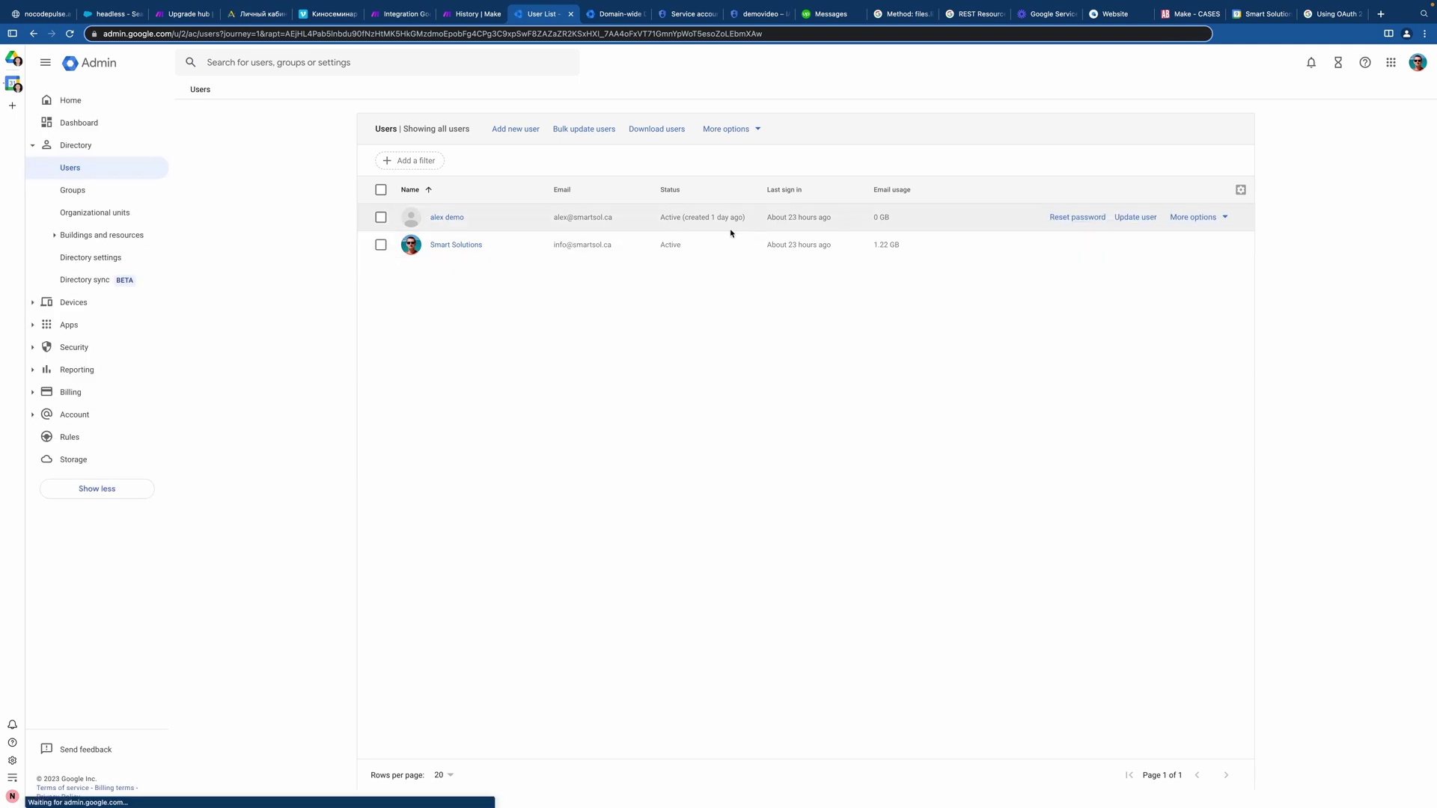
{"action": "left_click_drag", "start_coordinate": [694, 217], "coordinate": [783, 218]}
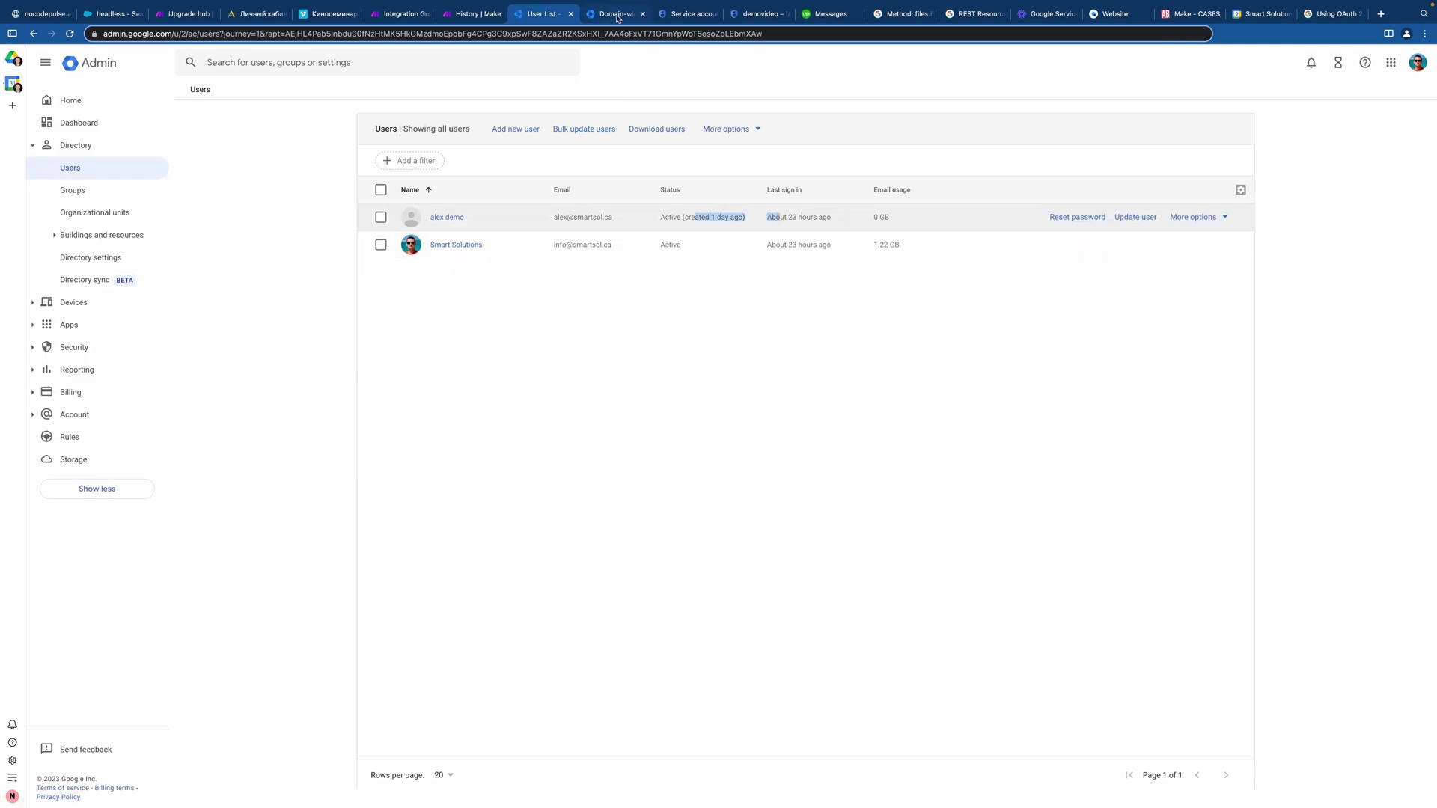
{"action": "left_click", "coordinate": [618, 14]}
{"action": "left_click", "coordinate": [692, 16]}
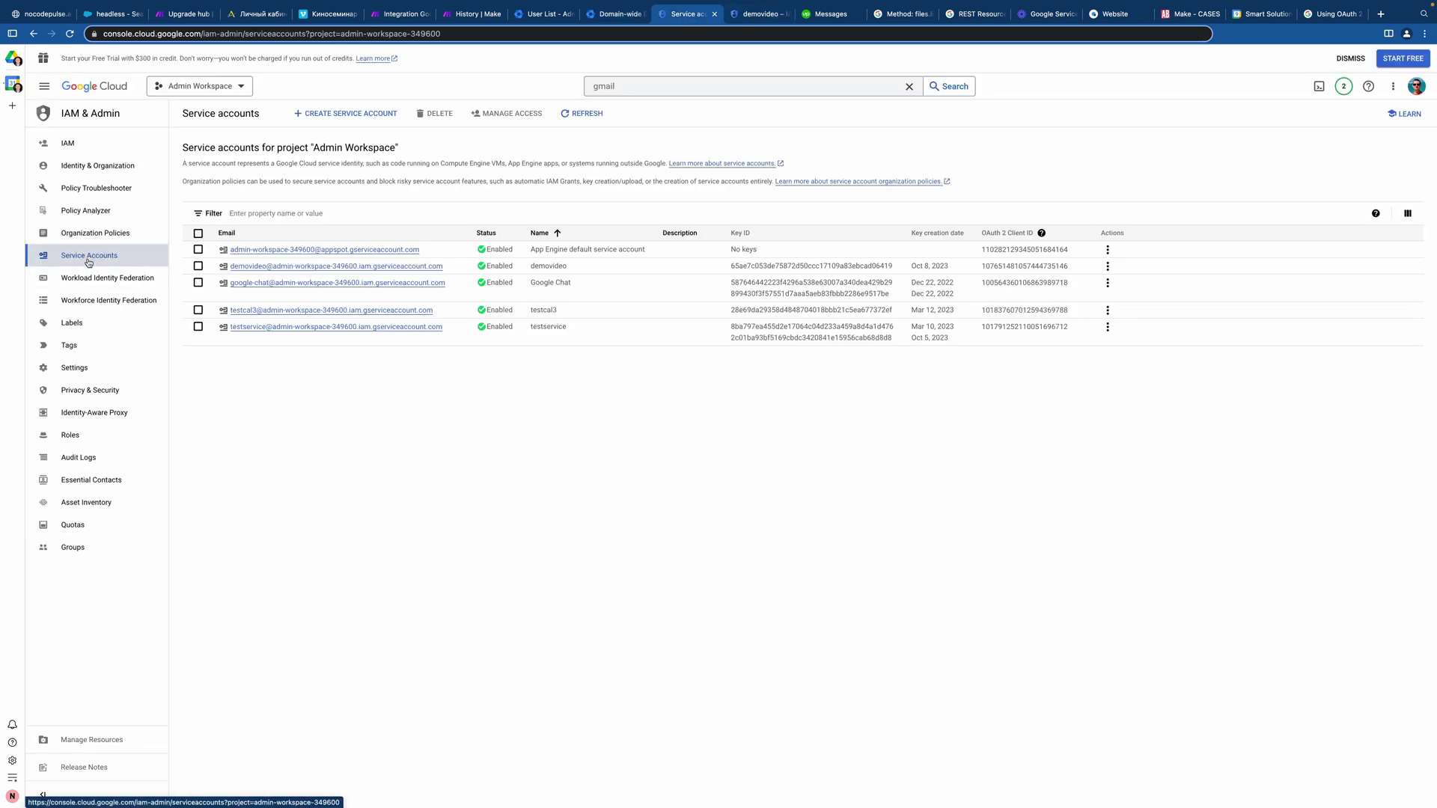
Create service account testdemovideo2, grant it Actions Admin, and finish
{"action": "left_click", "coordinate": [309, 115]}
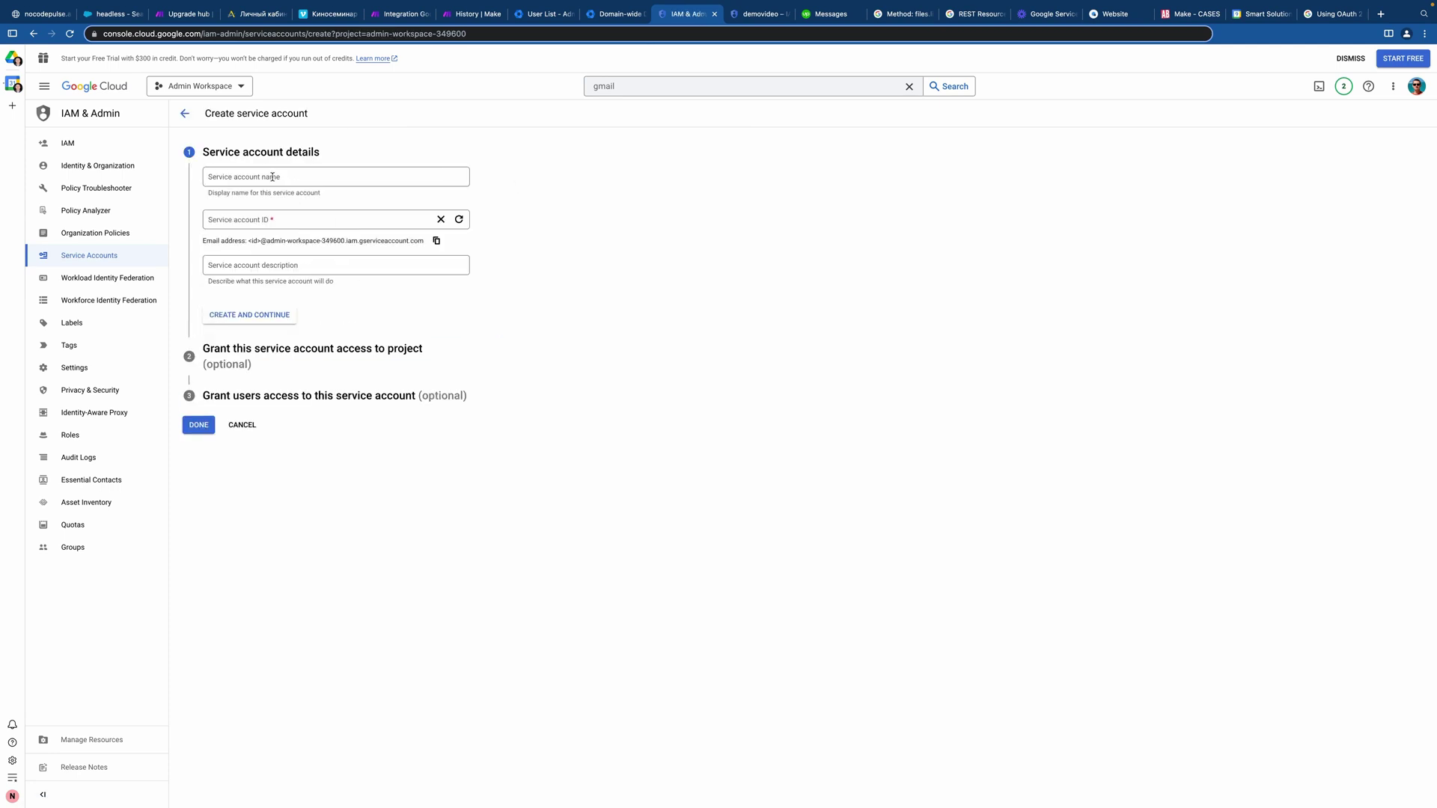
{"action": "left_click", "coordinate": [273, 178]}
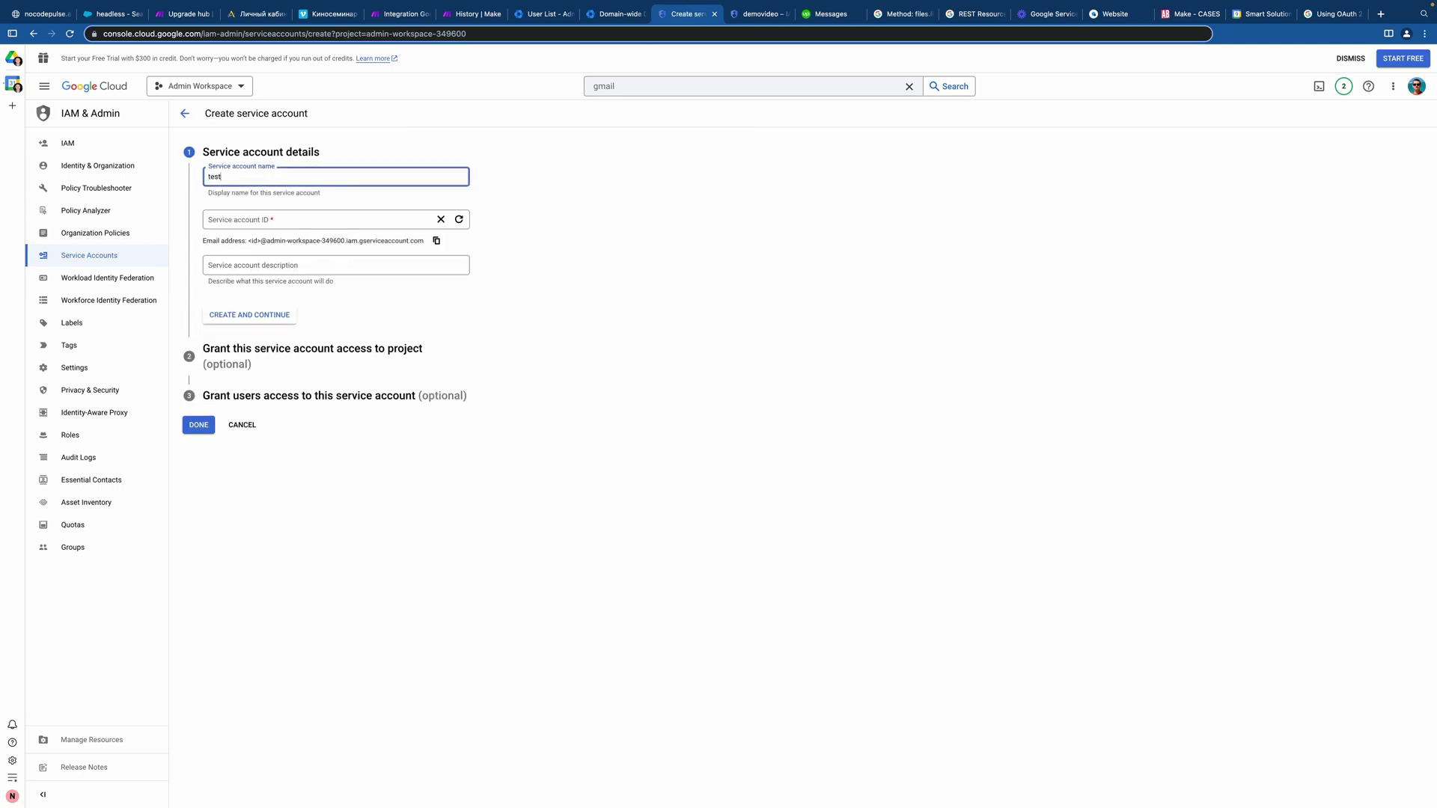
{"action": "type", "text": "testdemovideo2"}
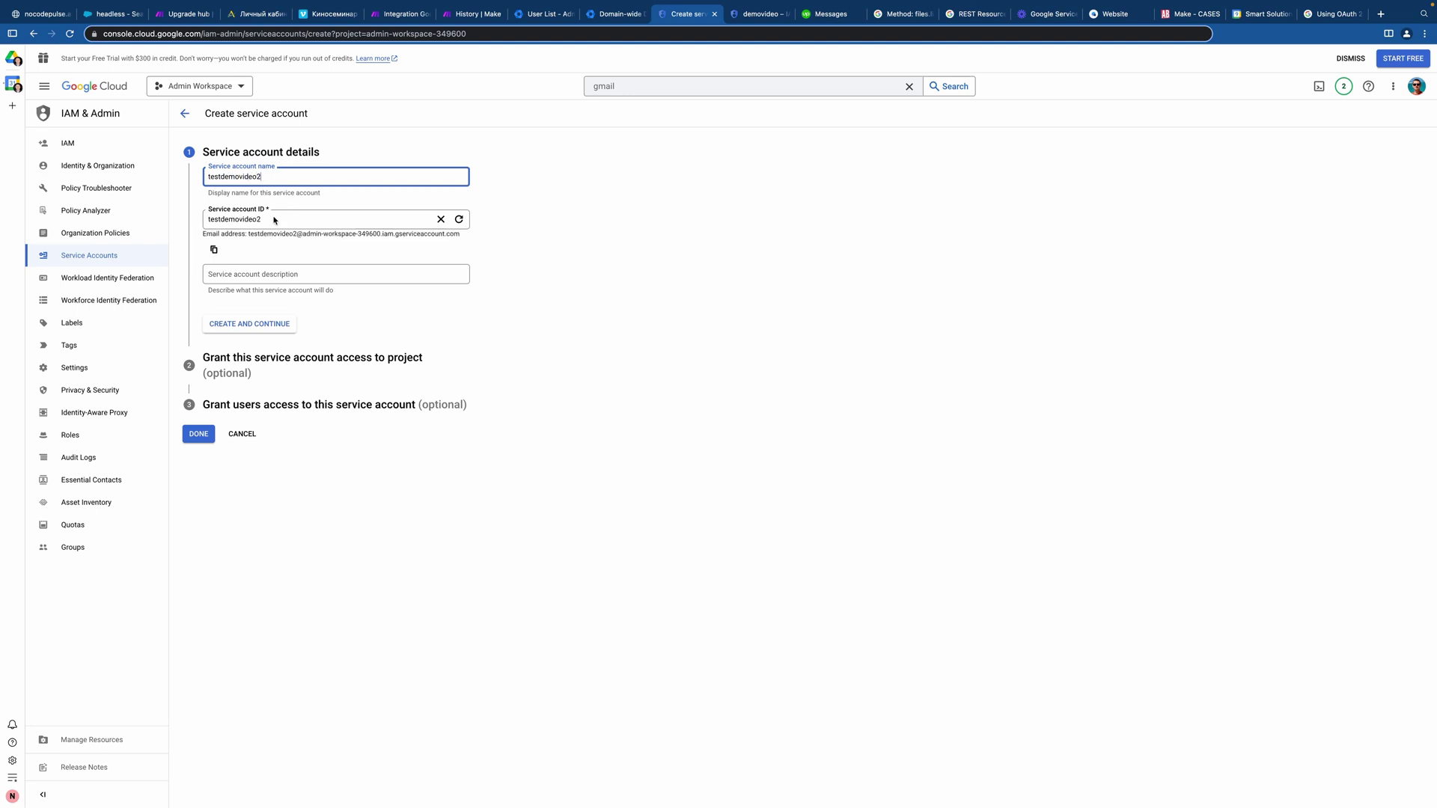
{"action": "left_click", "coordinate": [249, 327]}
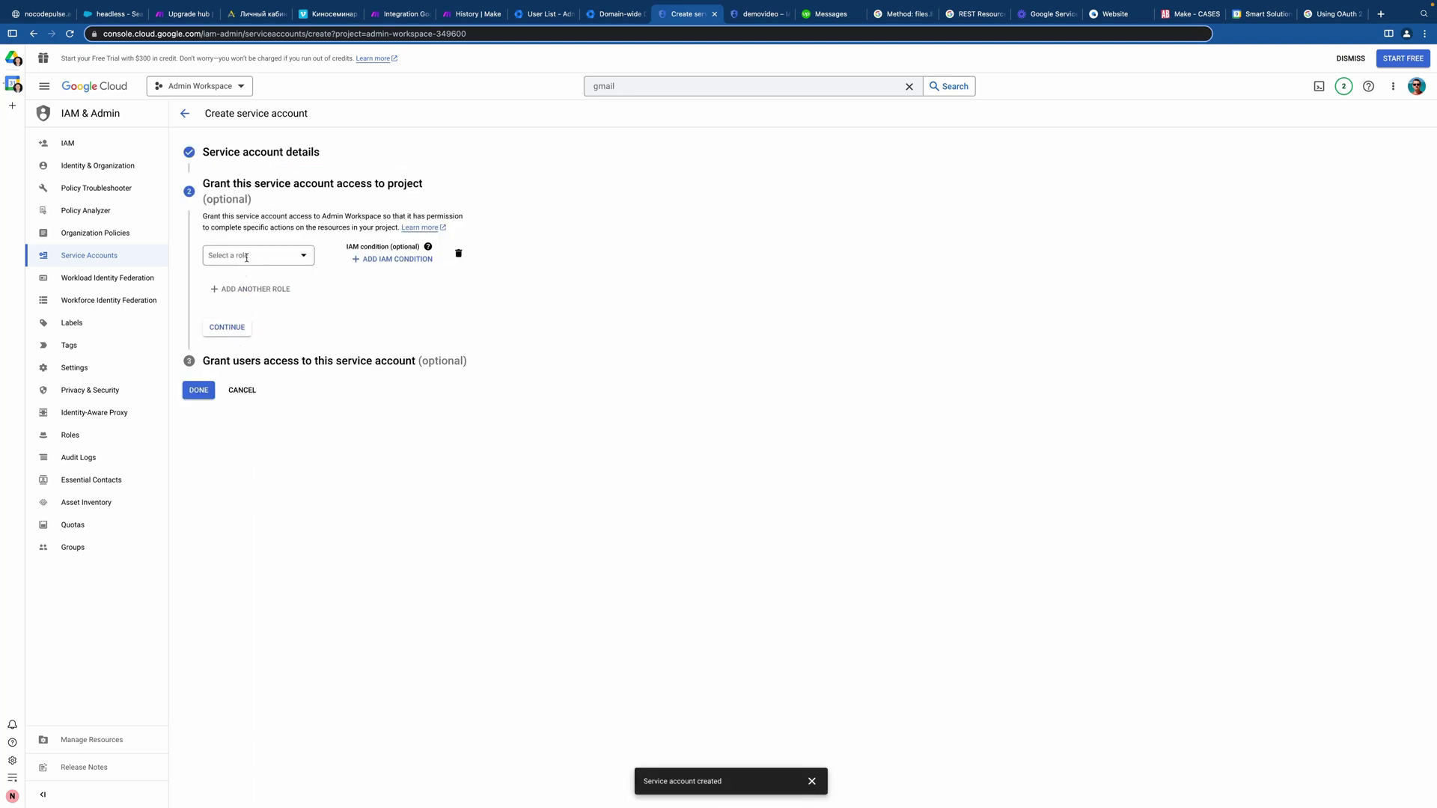
{"action": "left_click", "coordinate": [258, 255]}
{"action": "left_click", "coordinate": [371, 313]}
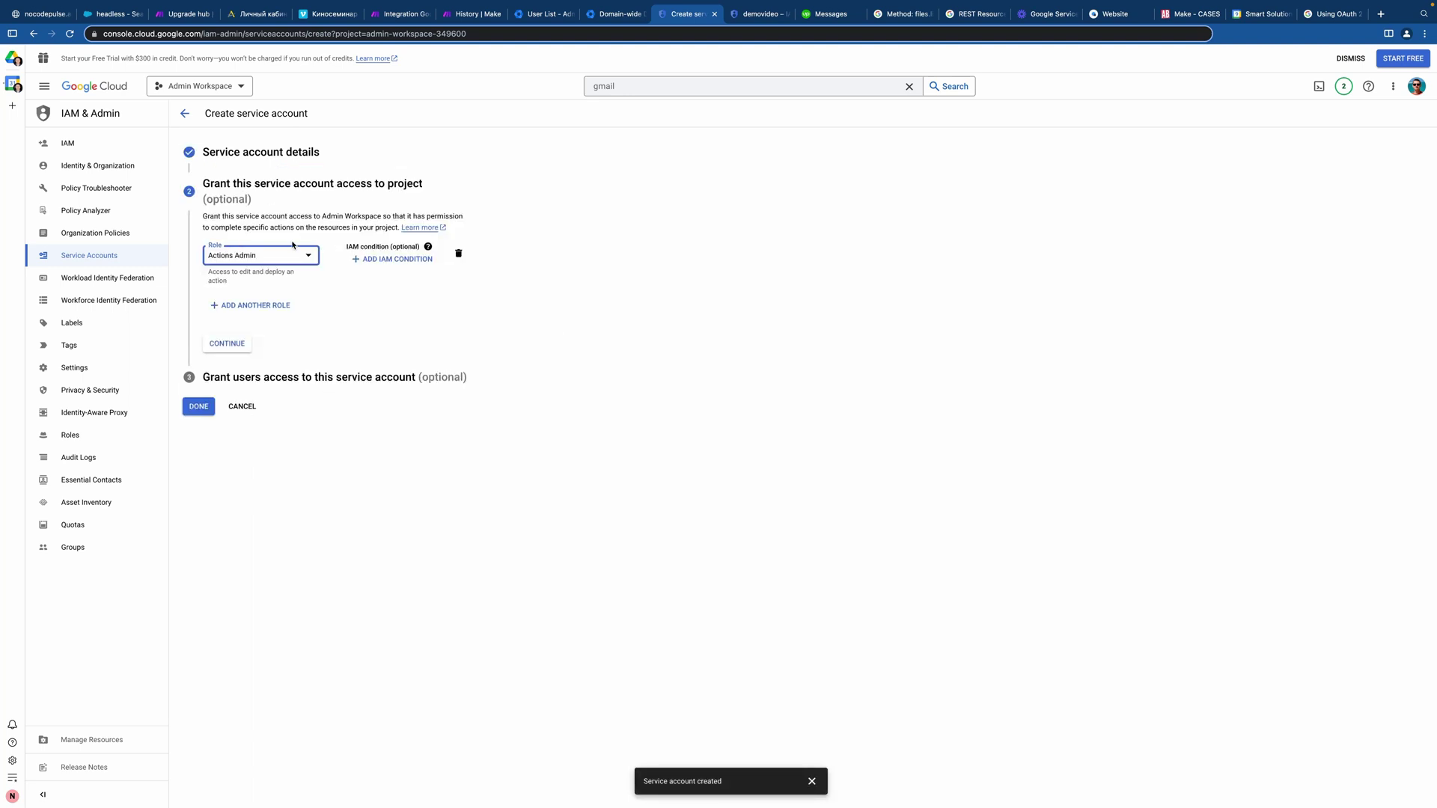
{"action": "left_click", "coordinate": [226, 343]}
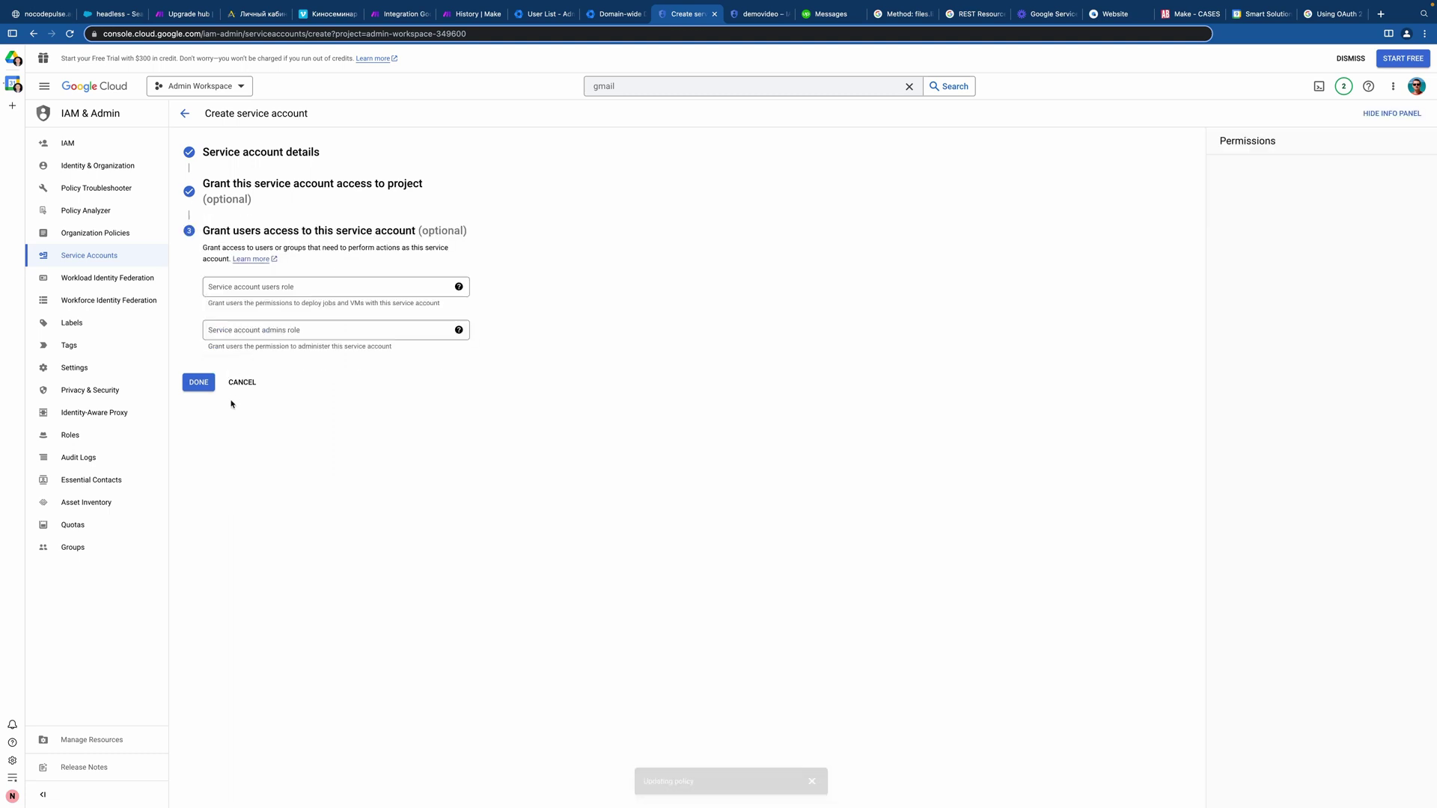
{"action": "left_click", "coordinate": [199, 384]}
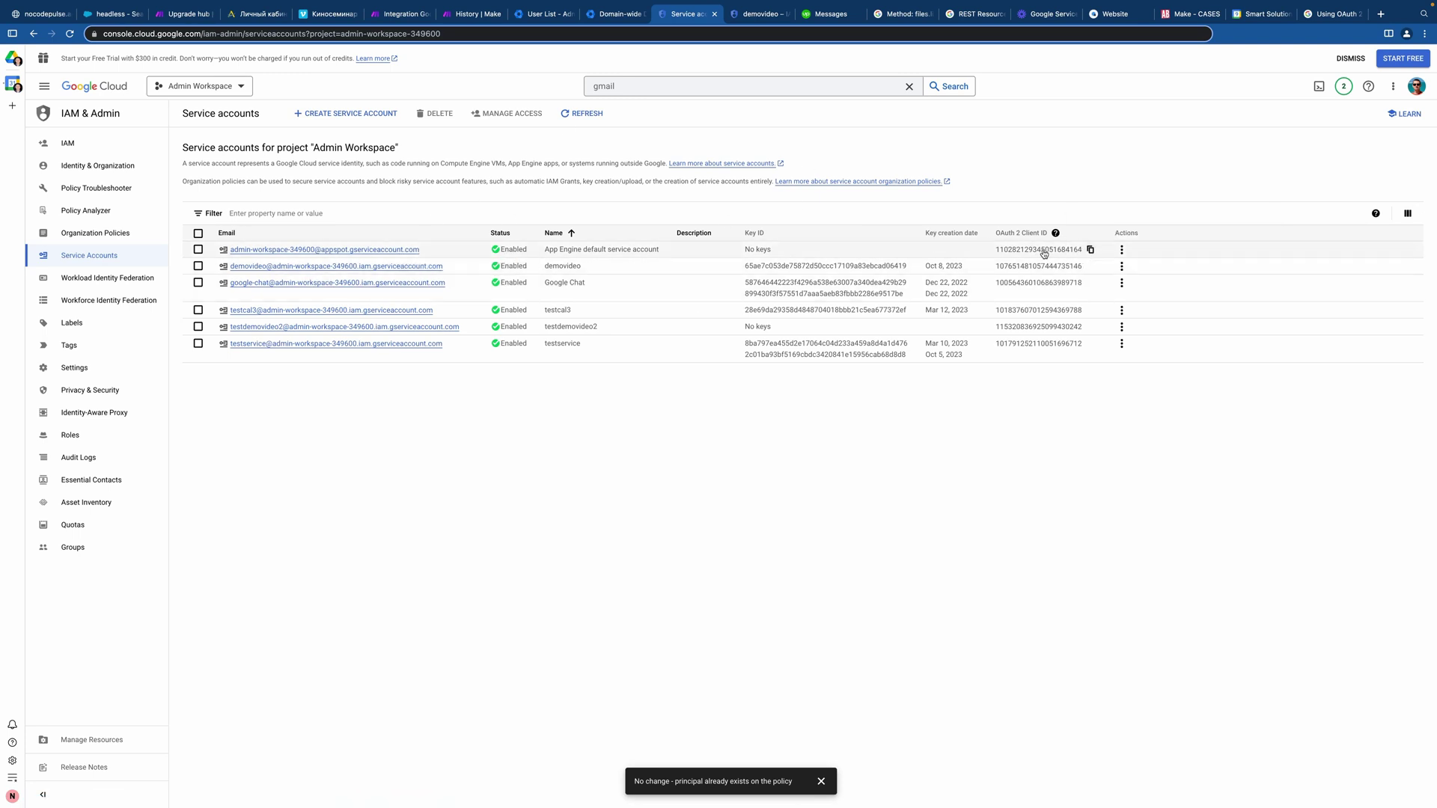
Copy the App Engine account's OAuth 2 Client ID and open Add new under domain-wide delegation
{"action": "left_click", "coordinate": [1091, 251]}
{"action": "left_click", "coordinate": [598, 15]}
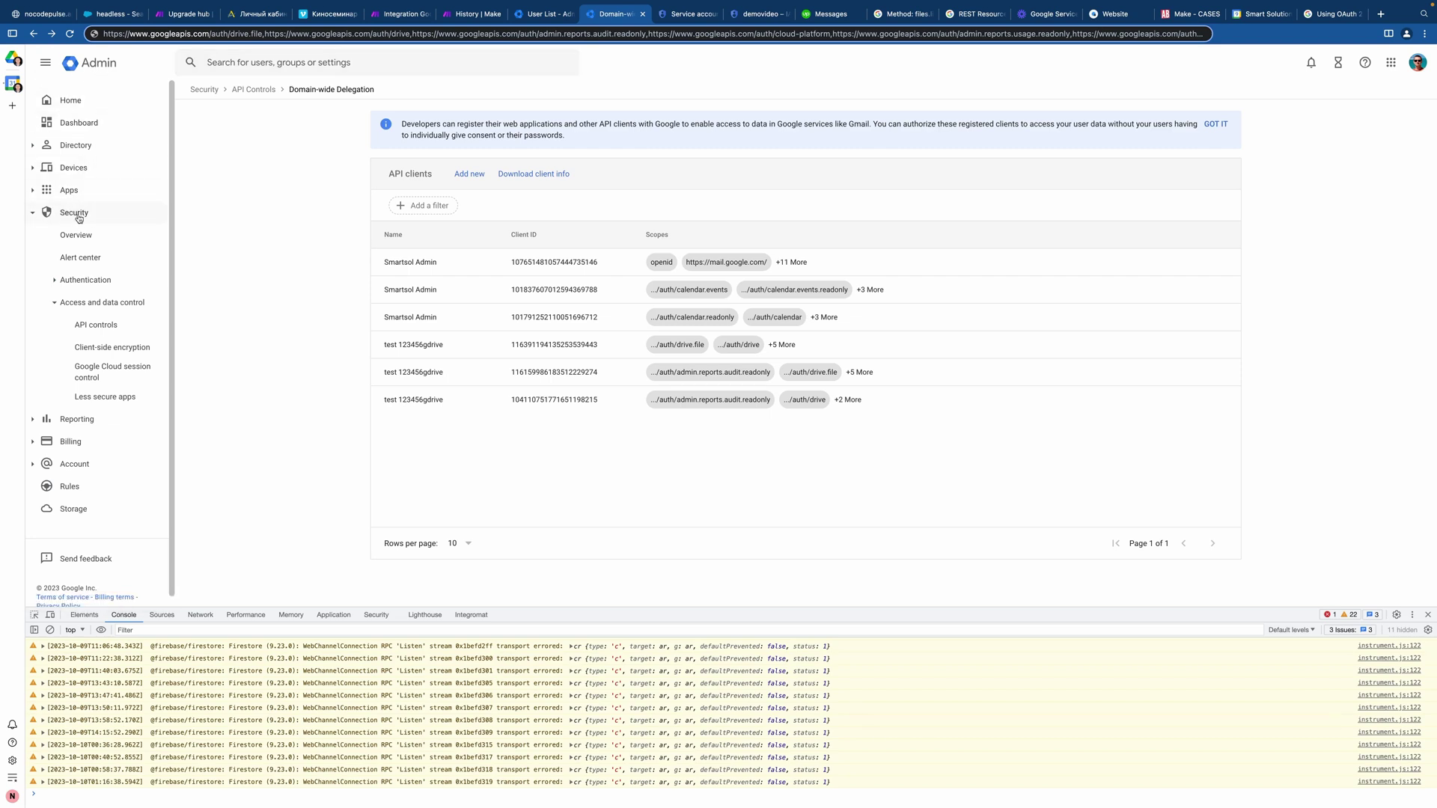
{"action": "left_click", "coordinate": [98, 325]}
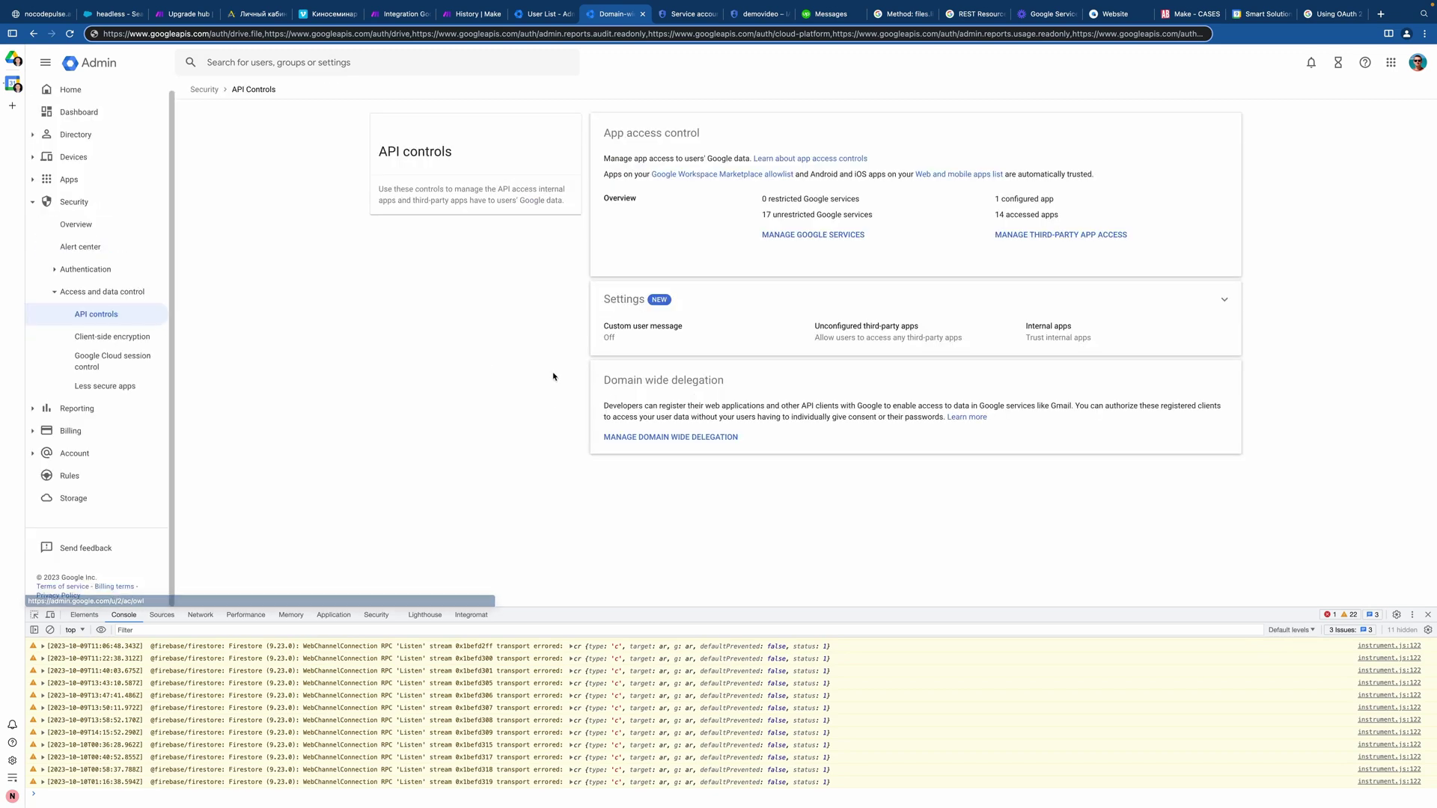
{"action": "left_click", "coordinate": [648, 437]}
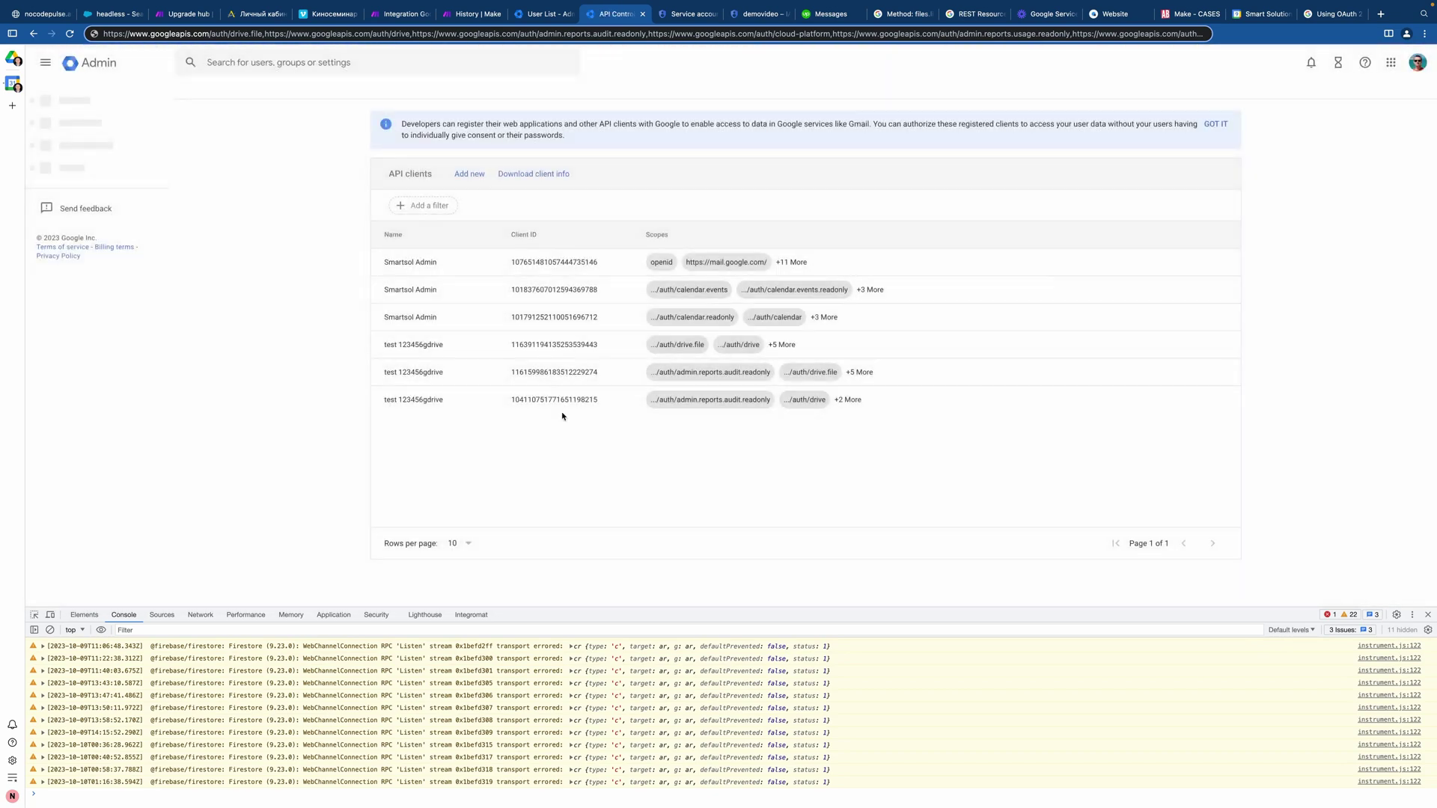
{"action": "left_click", "coordinate": [470, 178]}
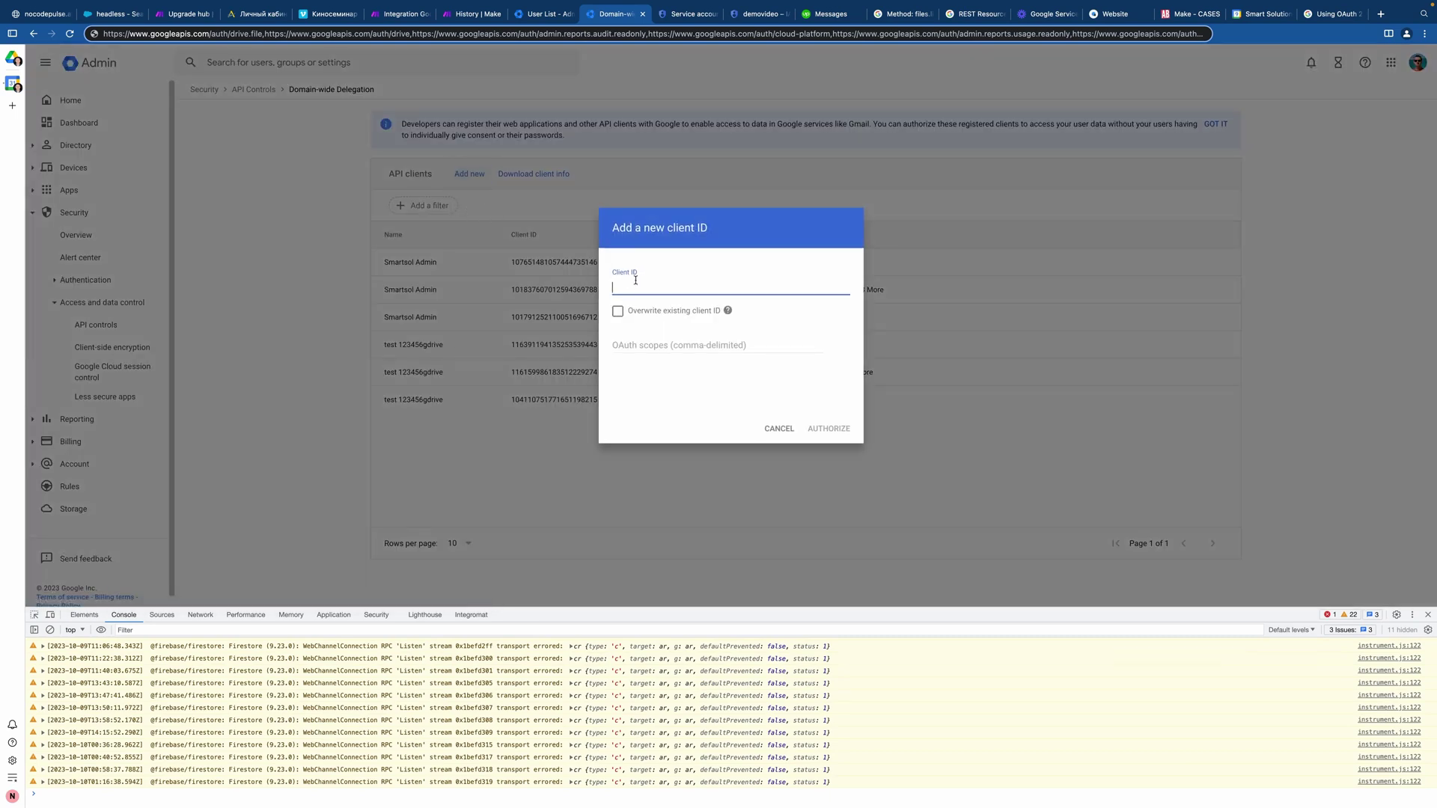
Paste the copied Client ID and cross-check the App Engine default service account's details
{"action": "key", "text": "super+v"}
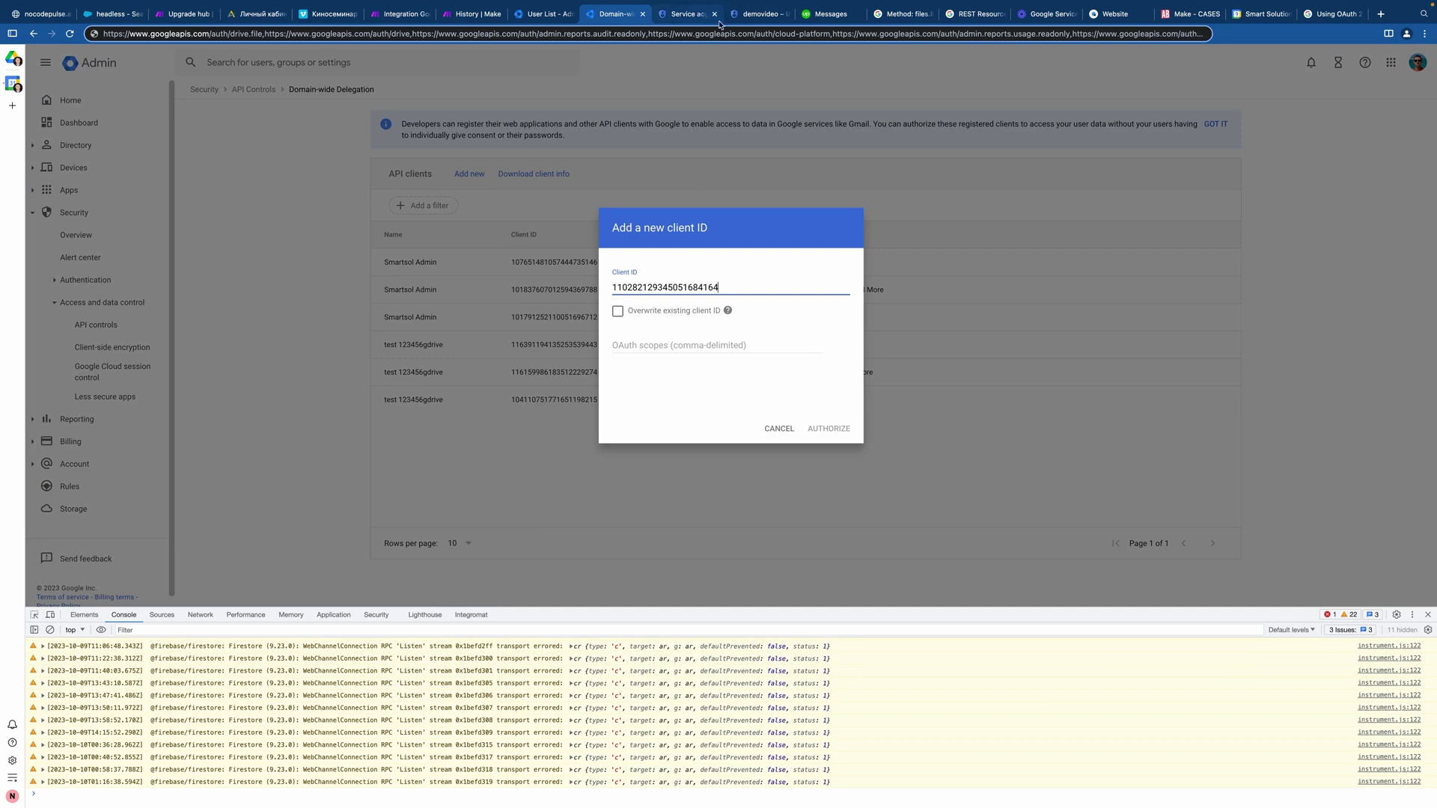
{"action": "left_click", "coordinate": [752, 13]}
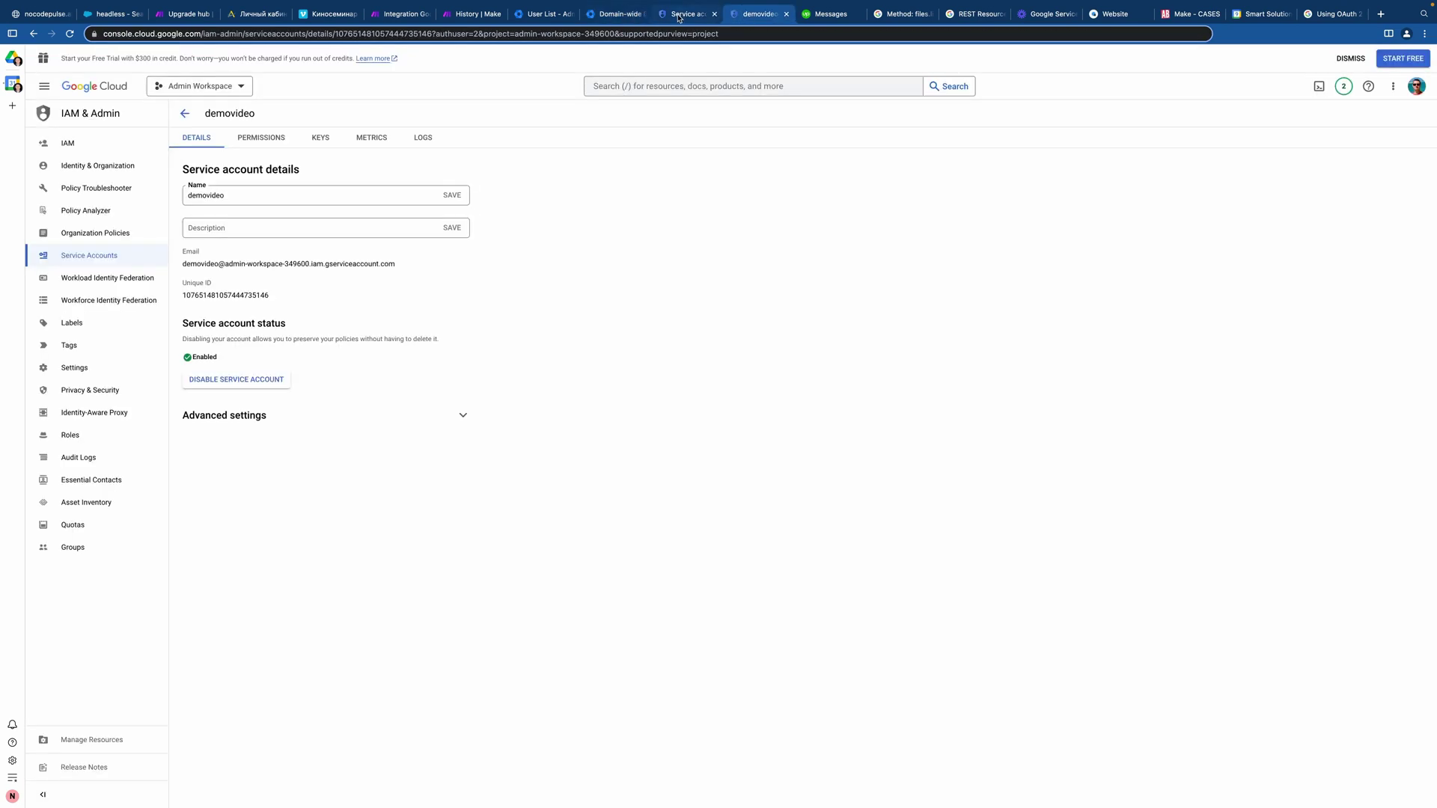
{"action": "left_click", "coordinate": [679, 15]}
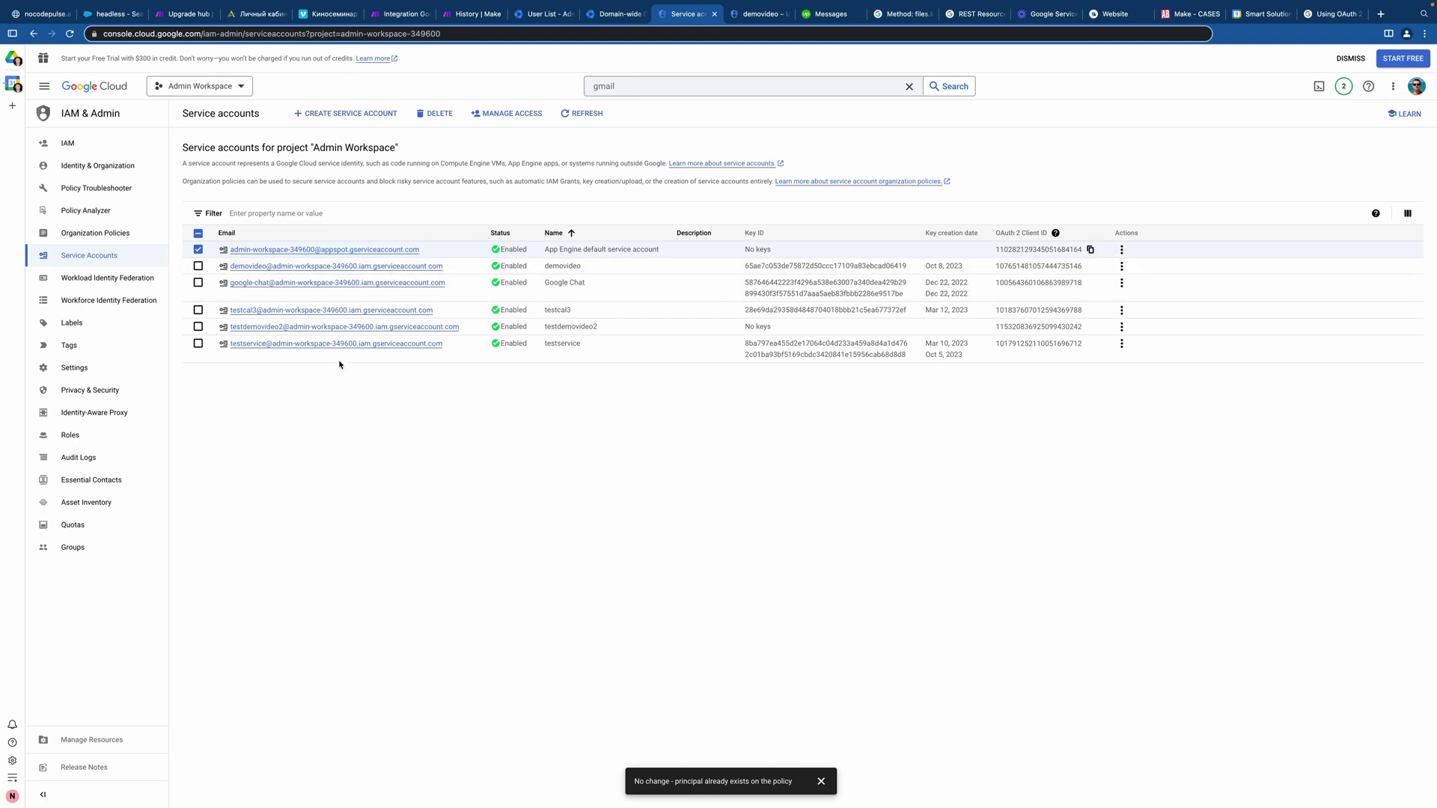
{"action": "left_click", "coordinate": [381, 249]}
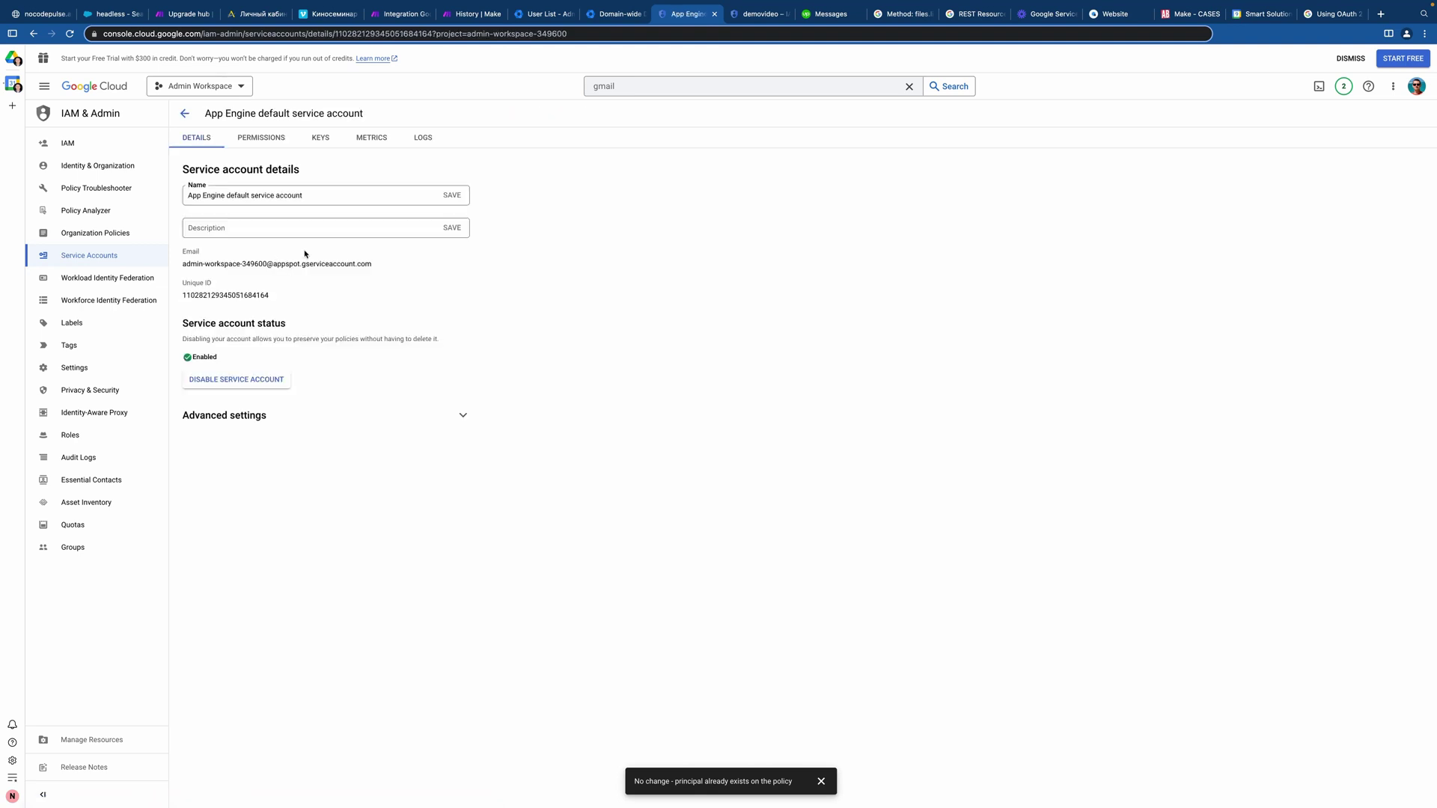
{"action": "left_click", "coordinate": [33, 33]}
{"action": "left_click", "coordinate": [611, 14]}
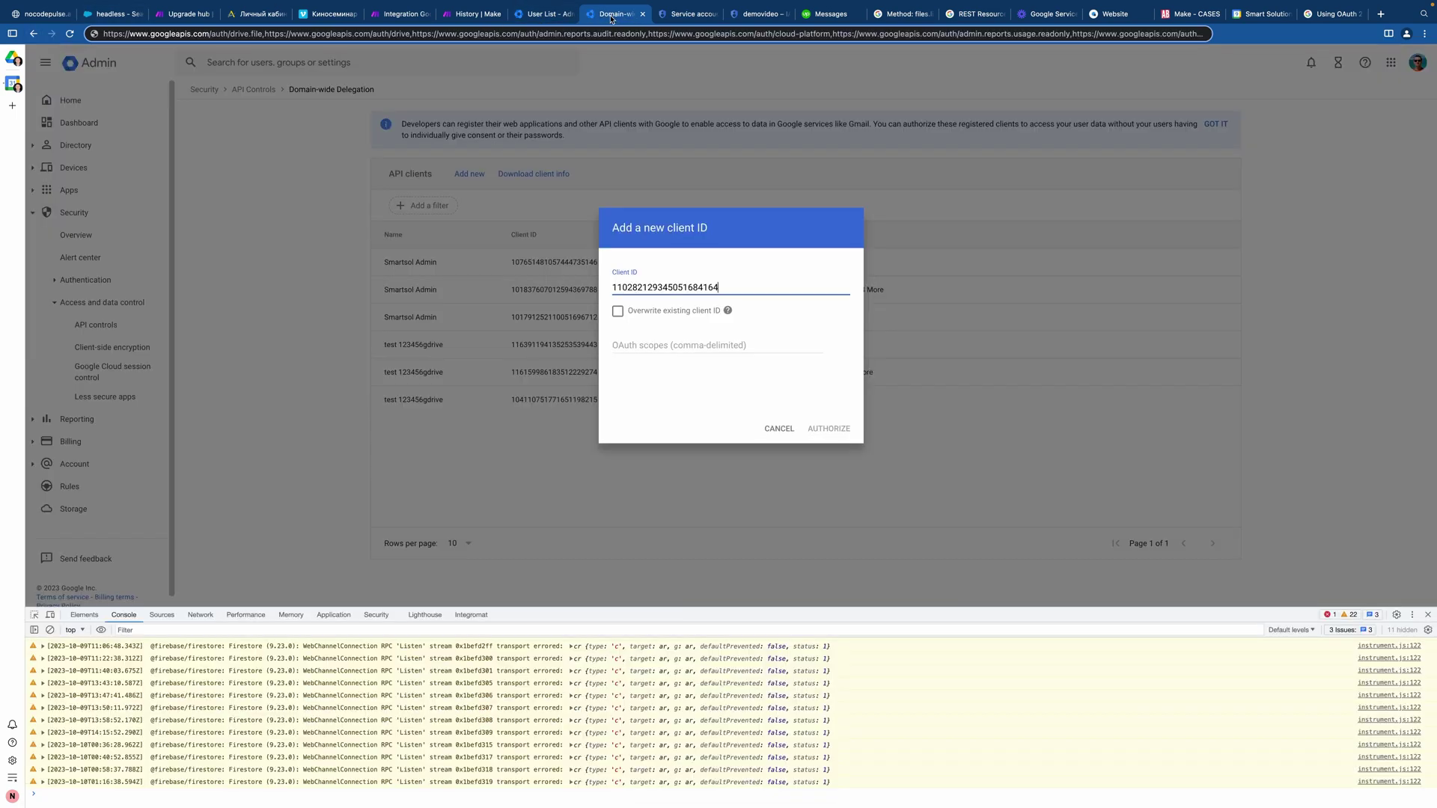
Add openid and the pasted Calendar API scope as the first two OAuth scopes
{"action": "left_click", "coordinate": [696, 345]}
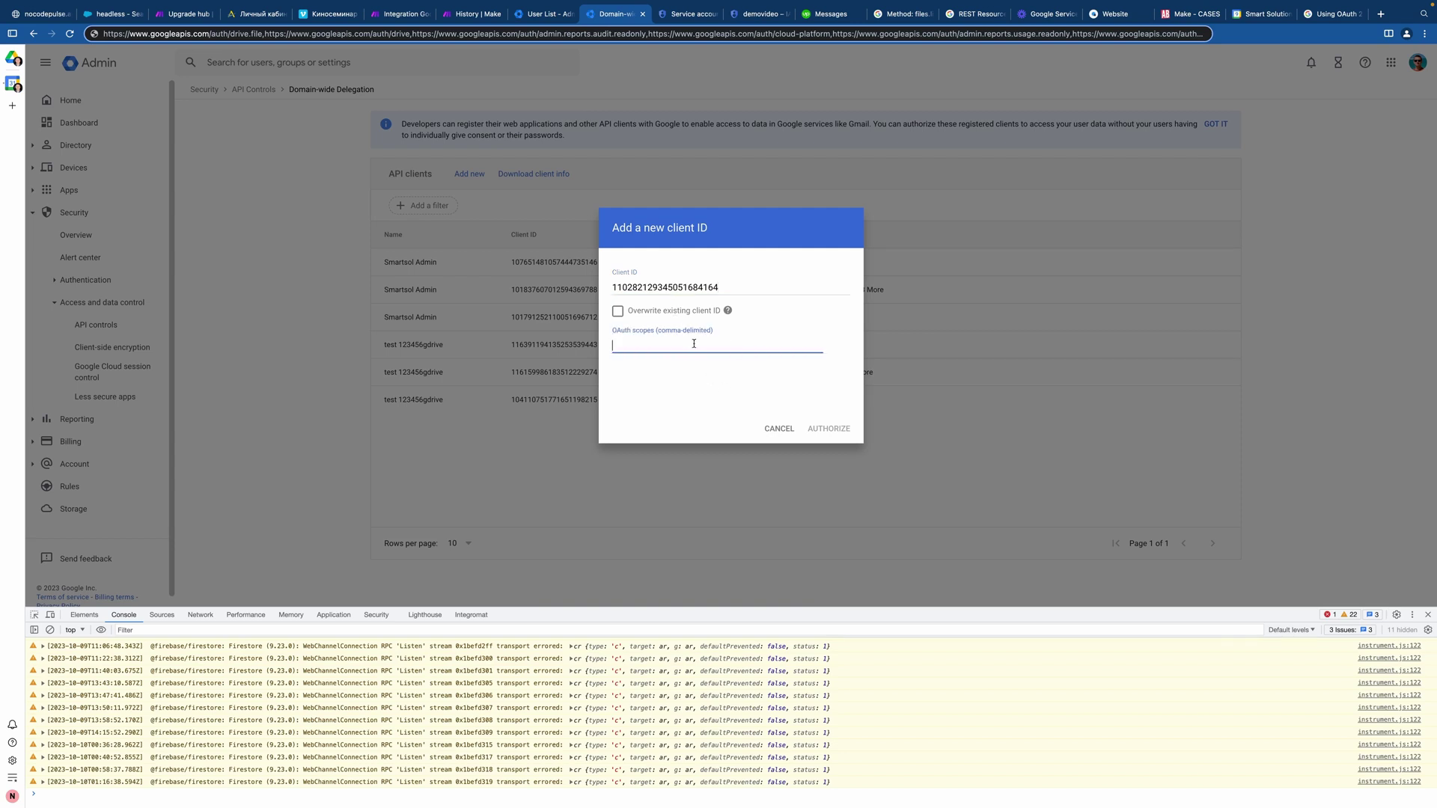
{"action": "type", "text": "openm"}
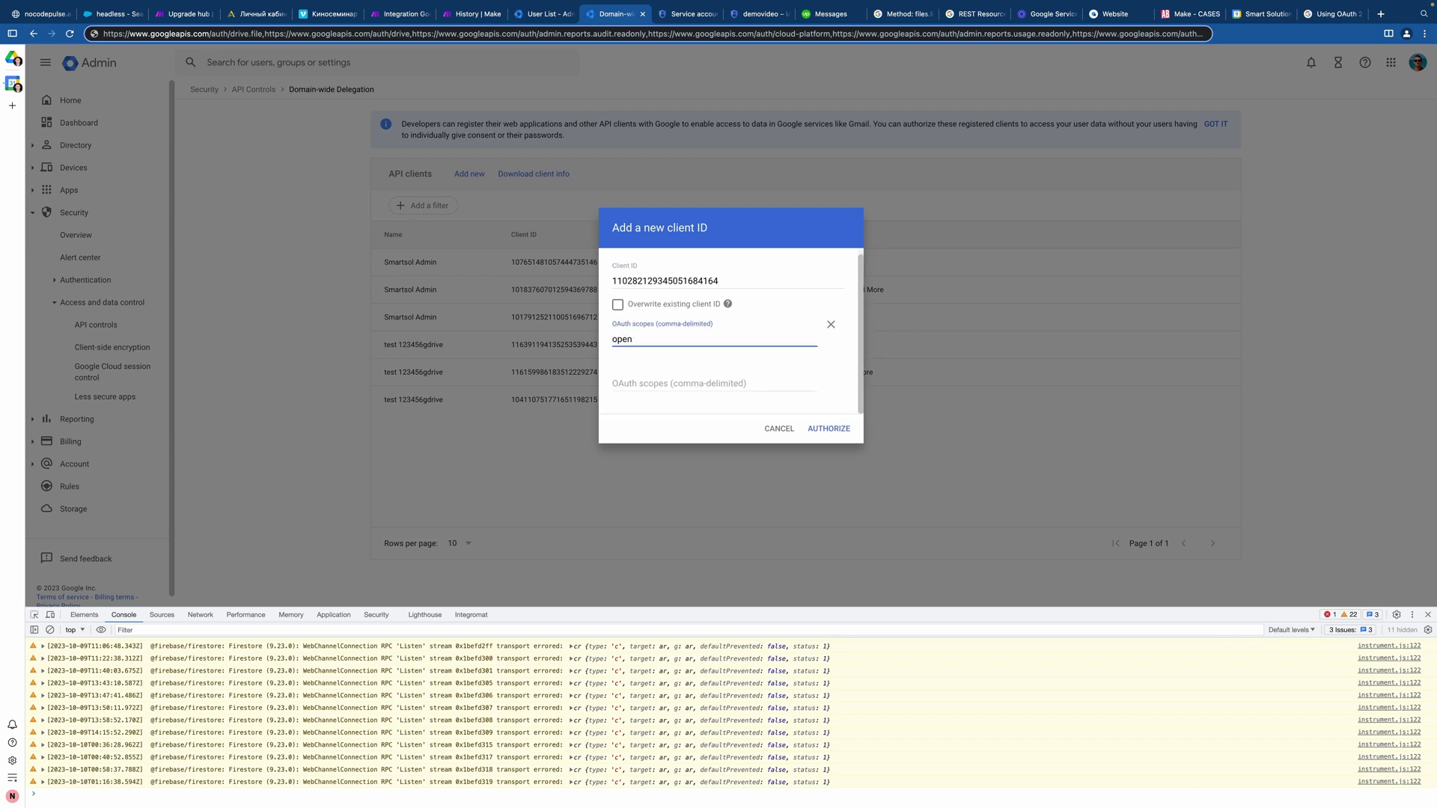
{"action": "left_click", "coordinate": [706, 385]}
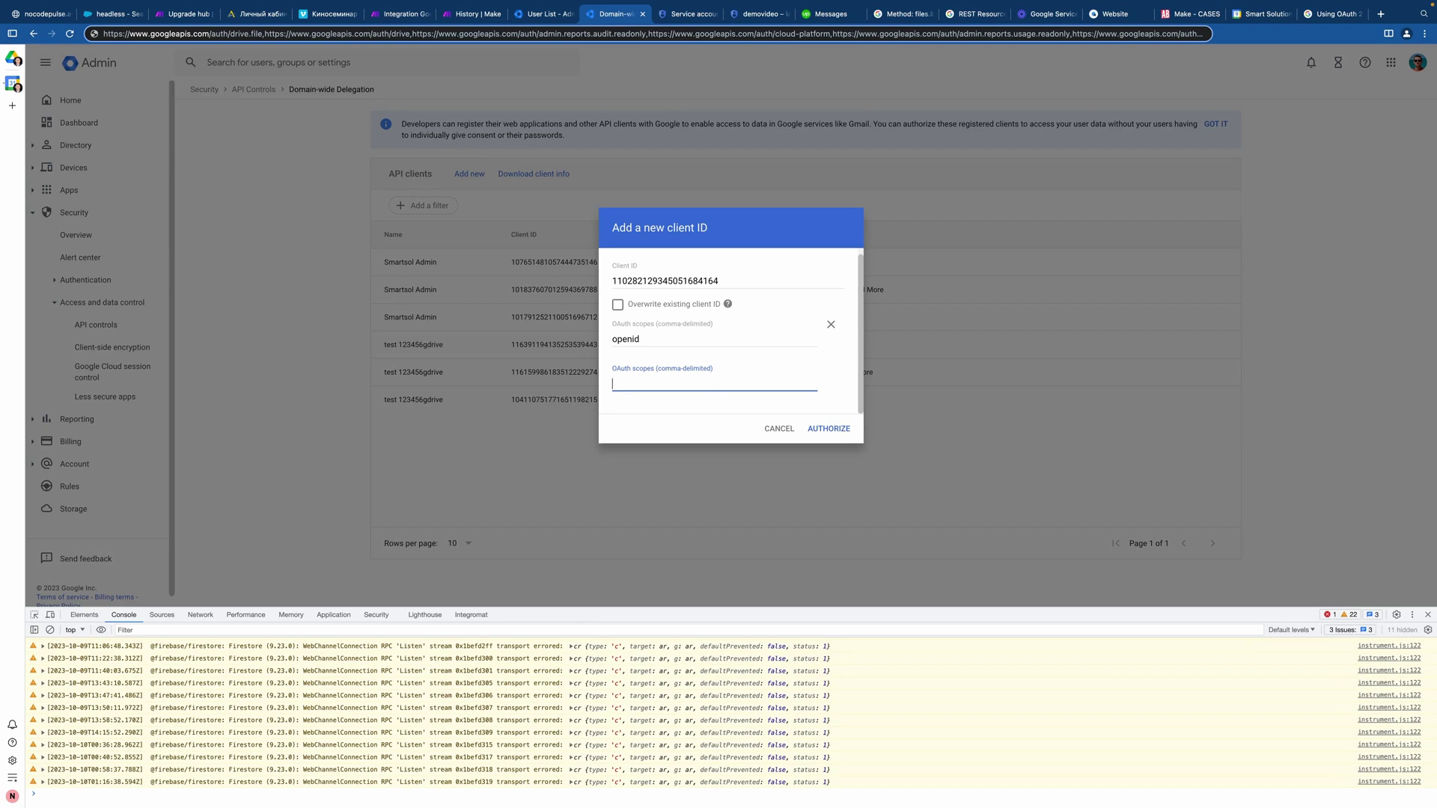
{"action": "type", "text": "https://www.googleapis.com/auth/calendar"}
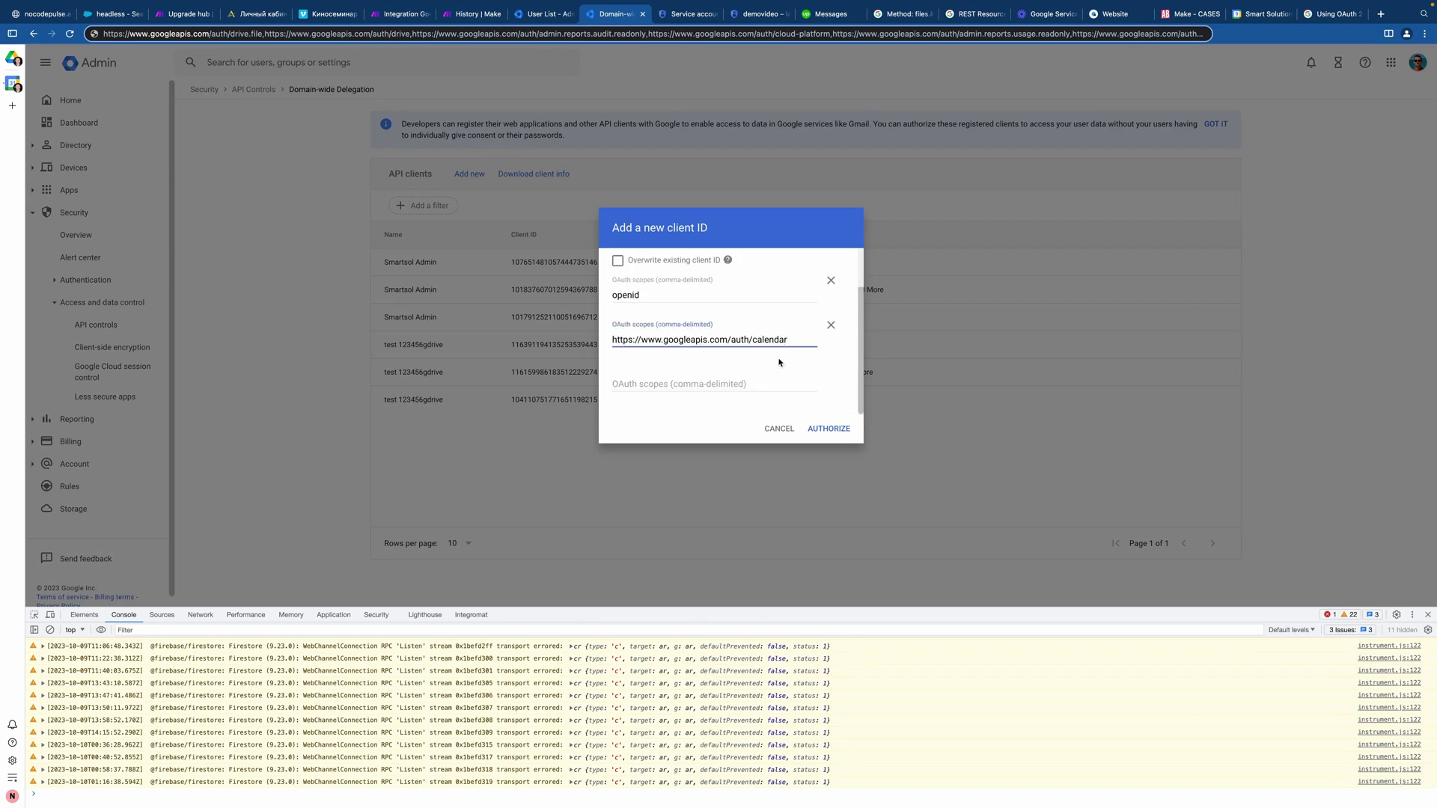
{"action": "left_click", "coordinate": [747, 387]}
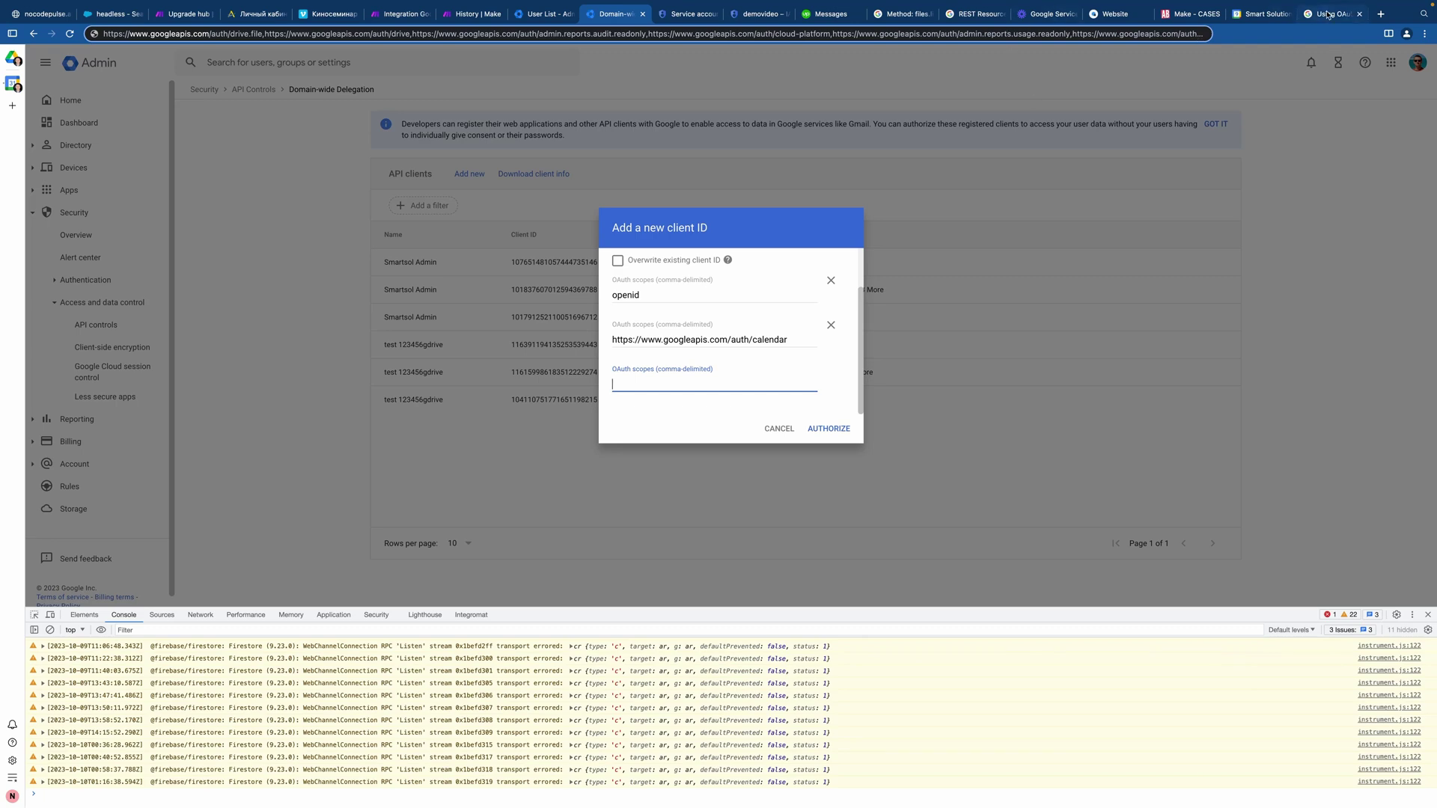
{"action": "left_click", "coordinate": [903, 18]}
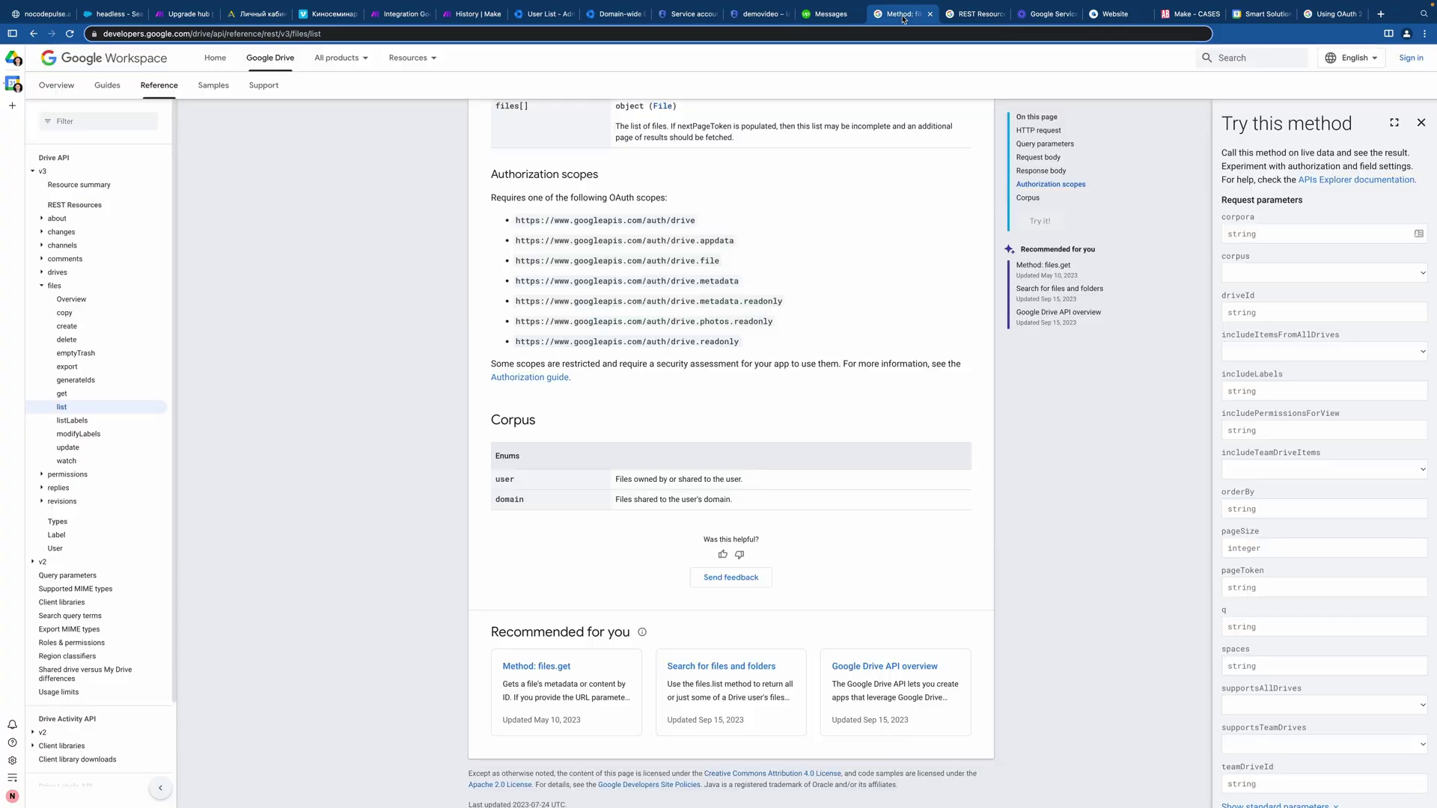
{"action": "left_click_drag", "start_coordinate": [696, 221], "coordinate": [501, 225]}
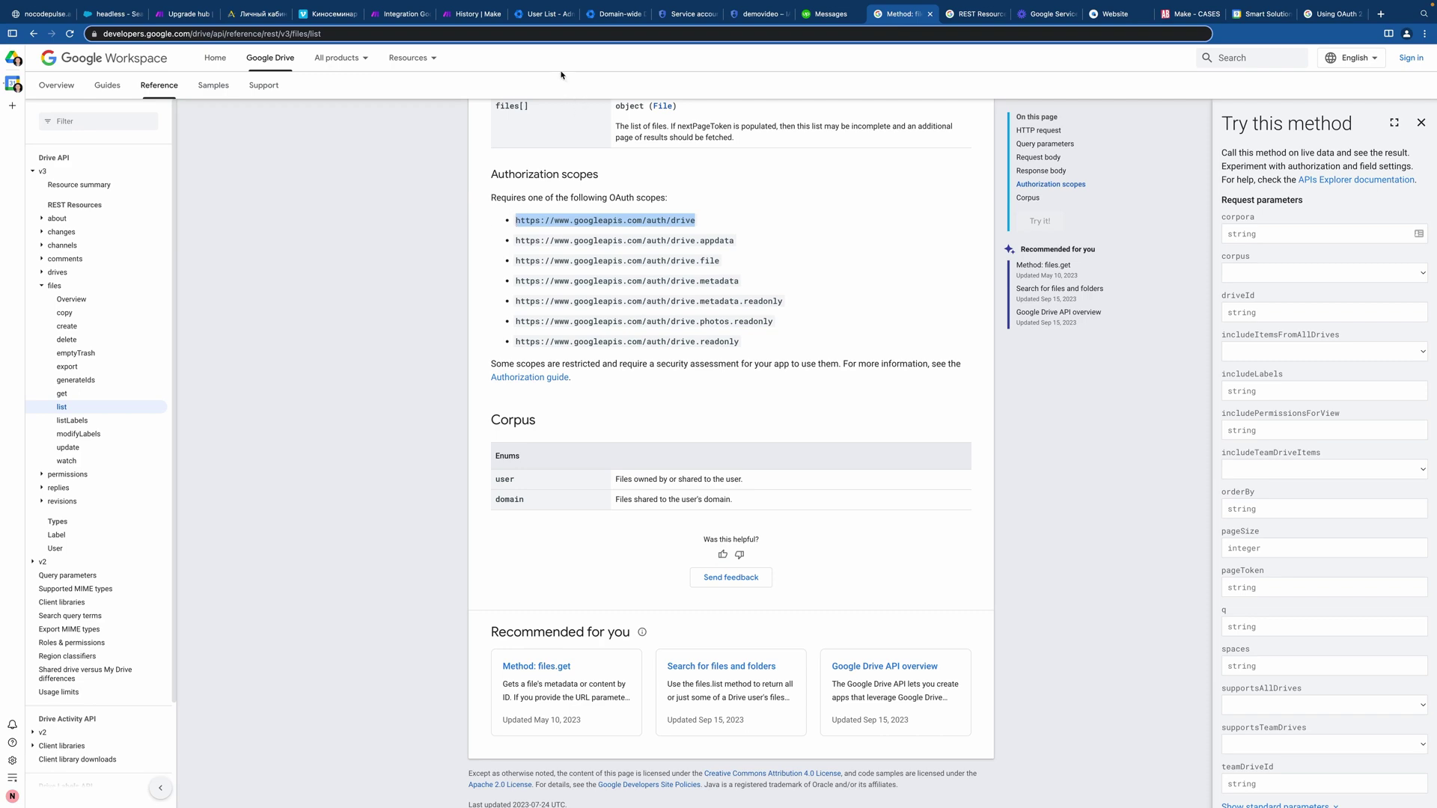
Paste the Drive scope as the third scope and the Gmail scopes into the fourth
{"action": "left_click", "coordinate": [616, 15]}
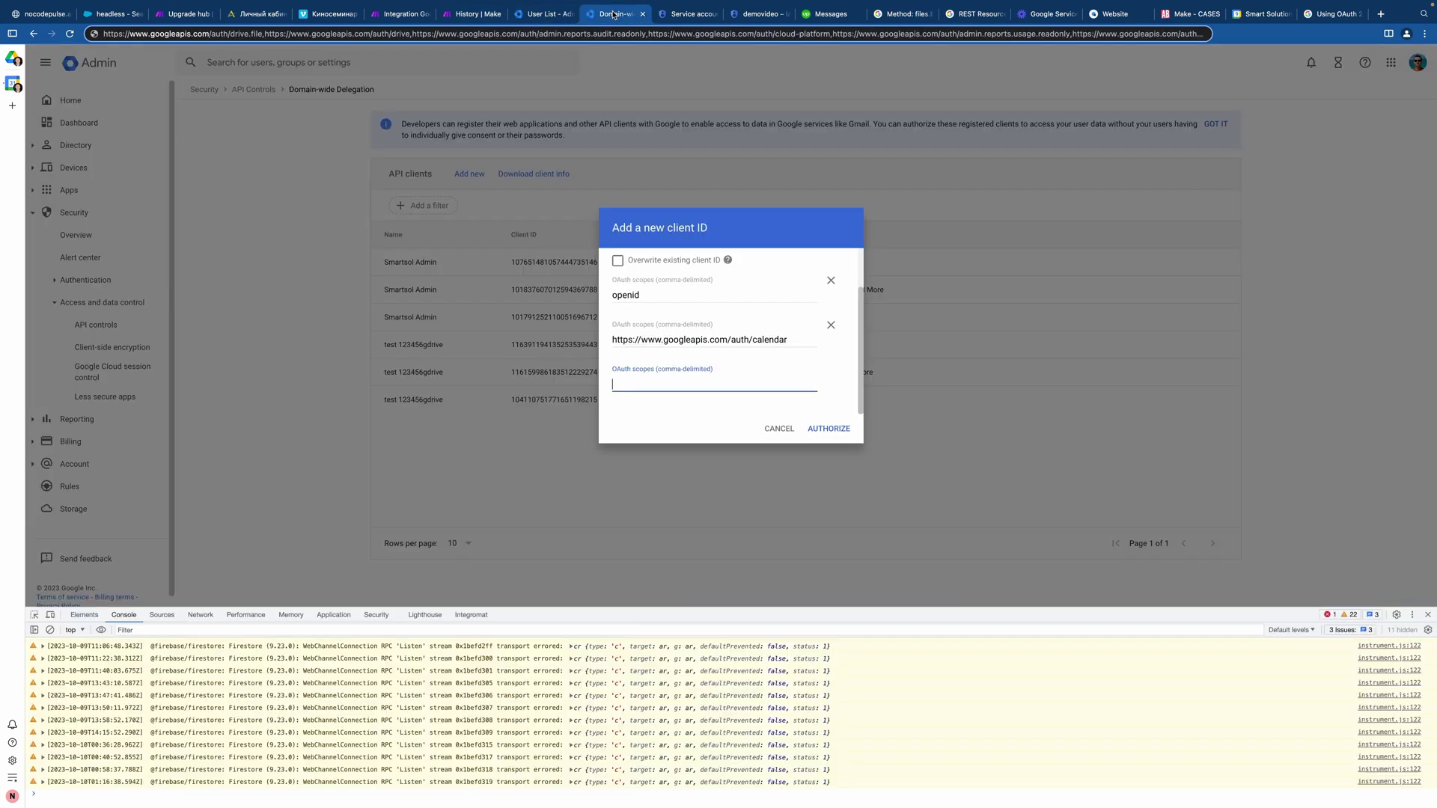
{"action": "type", "text": "https://www.googleapis.com/auth/drive"}
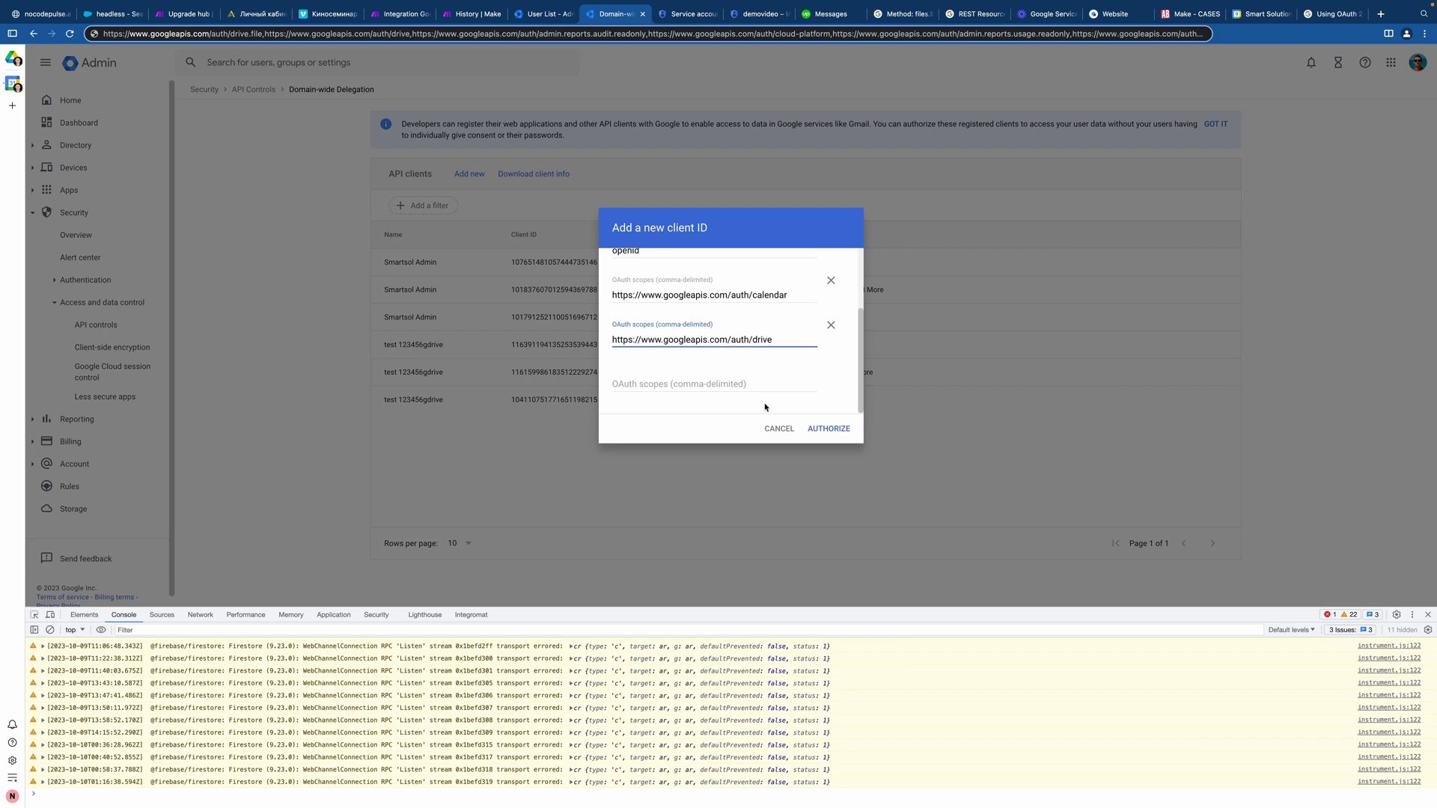
{"action": "left_click", "coordinate": [752, 381]}
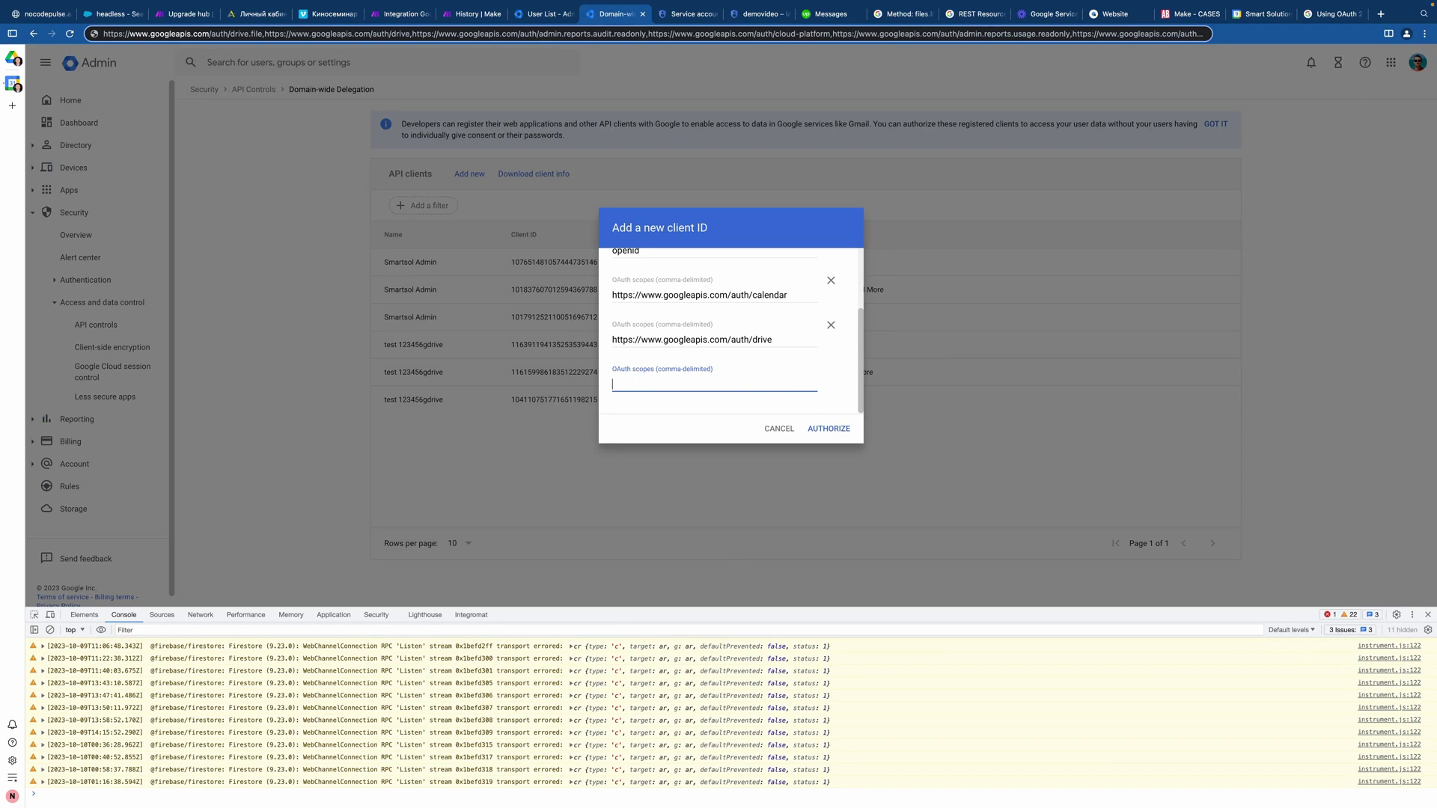
{"action": "type", "text": "https://www.googleapis.com/auth/gmail.metadata"}
{"action": "left_click_drag", "start_coordinate": [745, 338], "coordinate": [581, 341]}
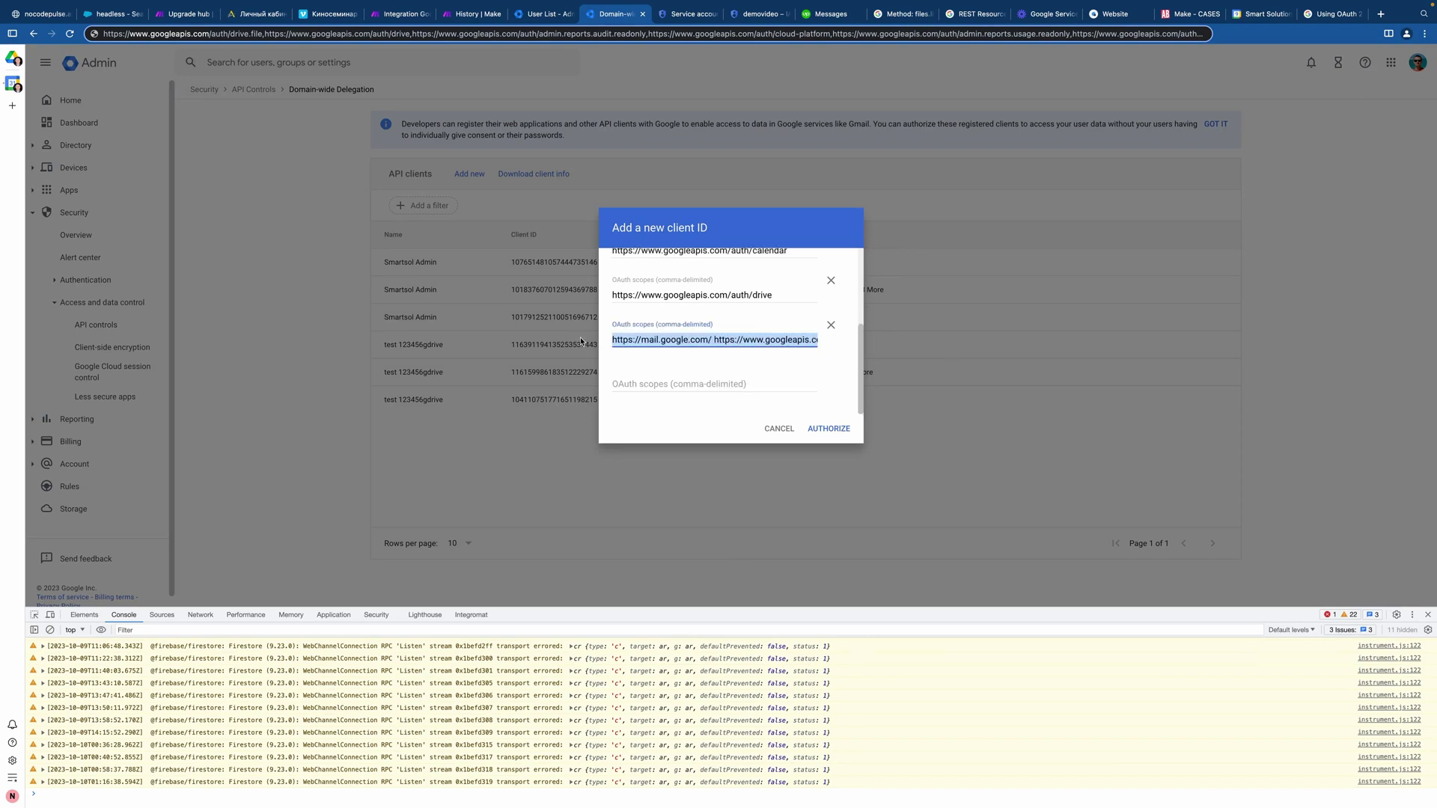
{"action": "left_click", "coordinate": [711, 340]}
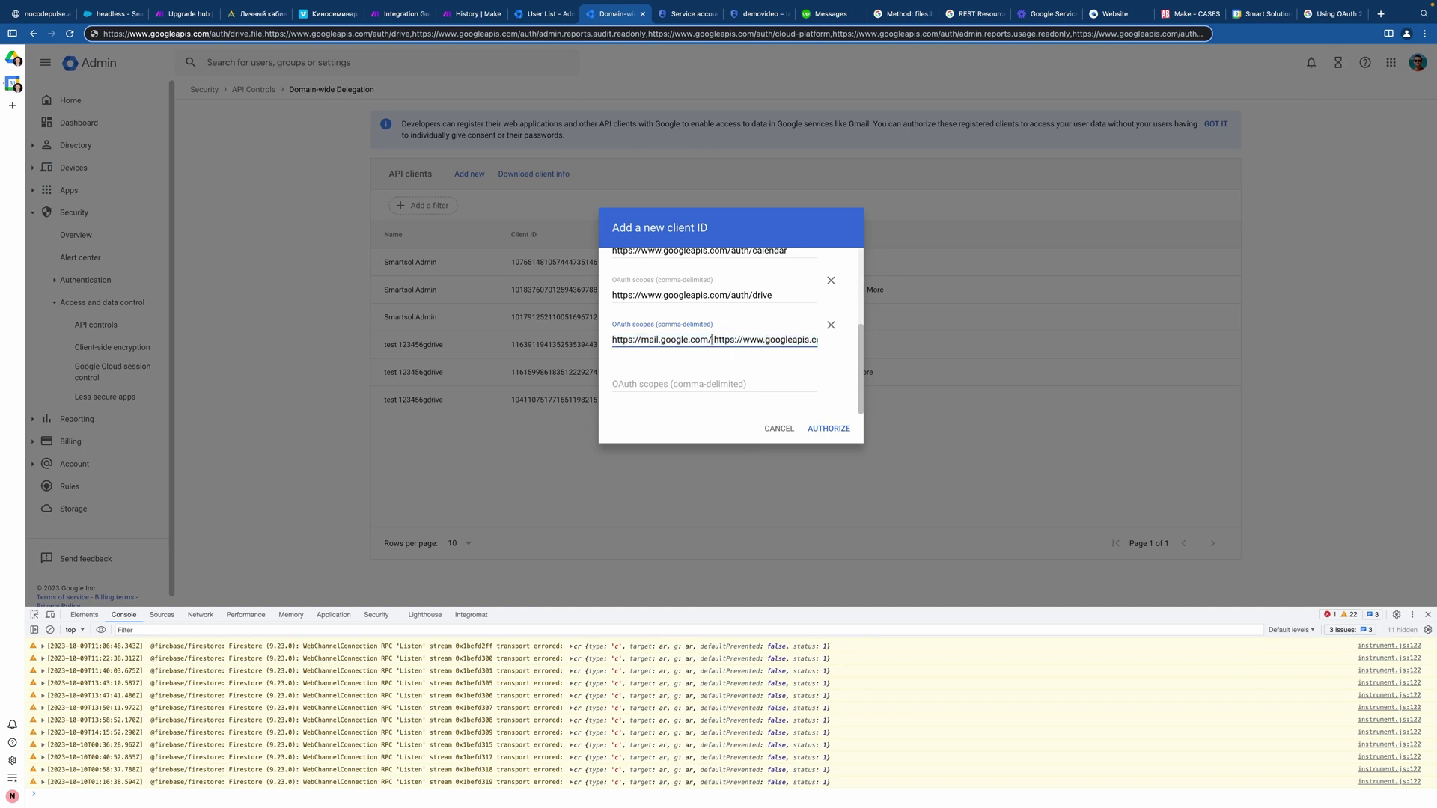
{"action": "type", "text": ","}
{"action": "left_click_drag", "start_coordinate": [711, 340], "coordinate": [851, 357]}
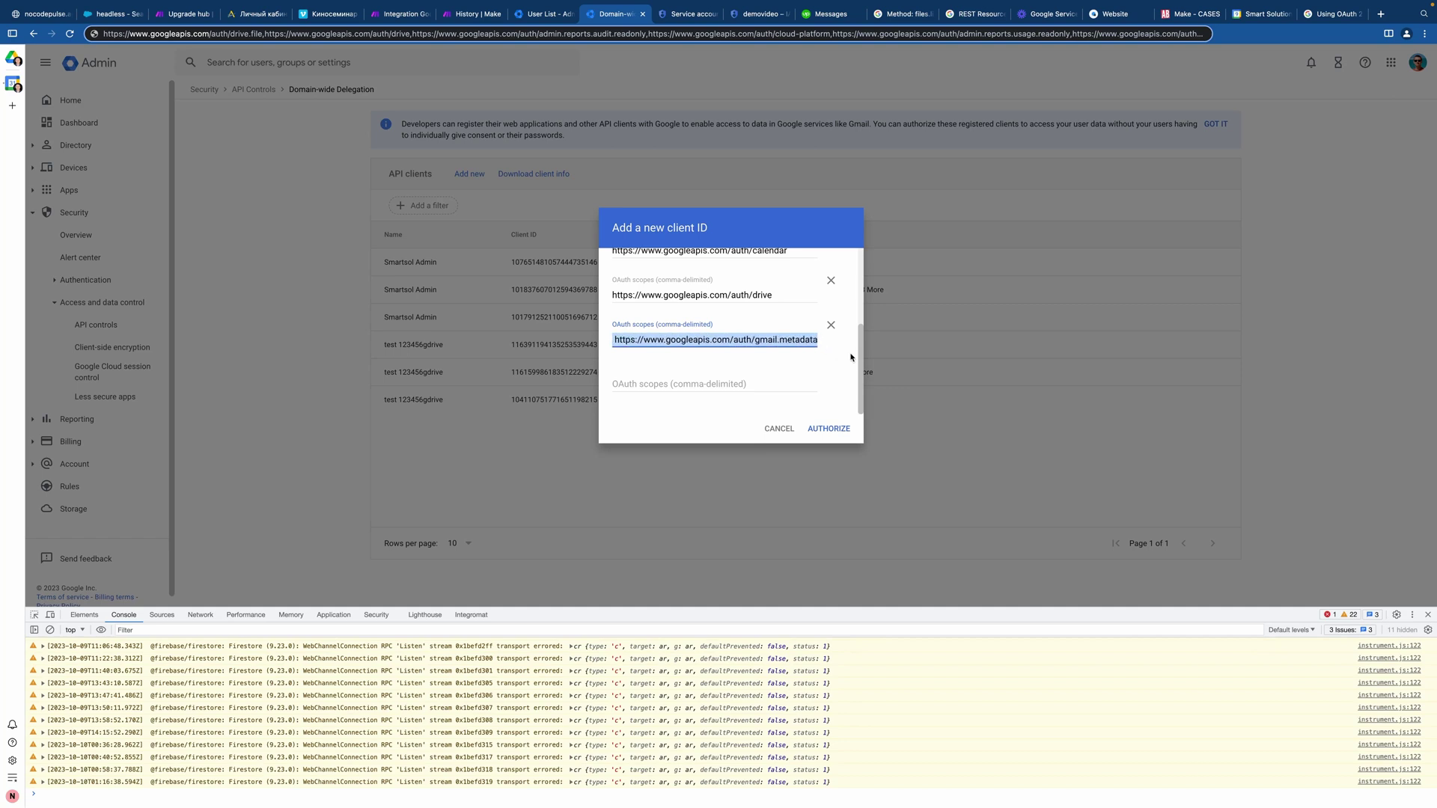
{"action": "key", "text": "BackSpace"}
{"action": "key", "text": "BackSpace"}
{"action": "key", "text": "BackSpace"}
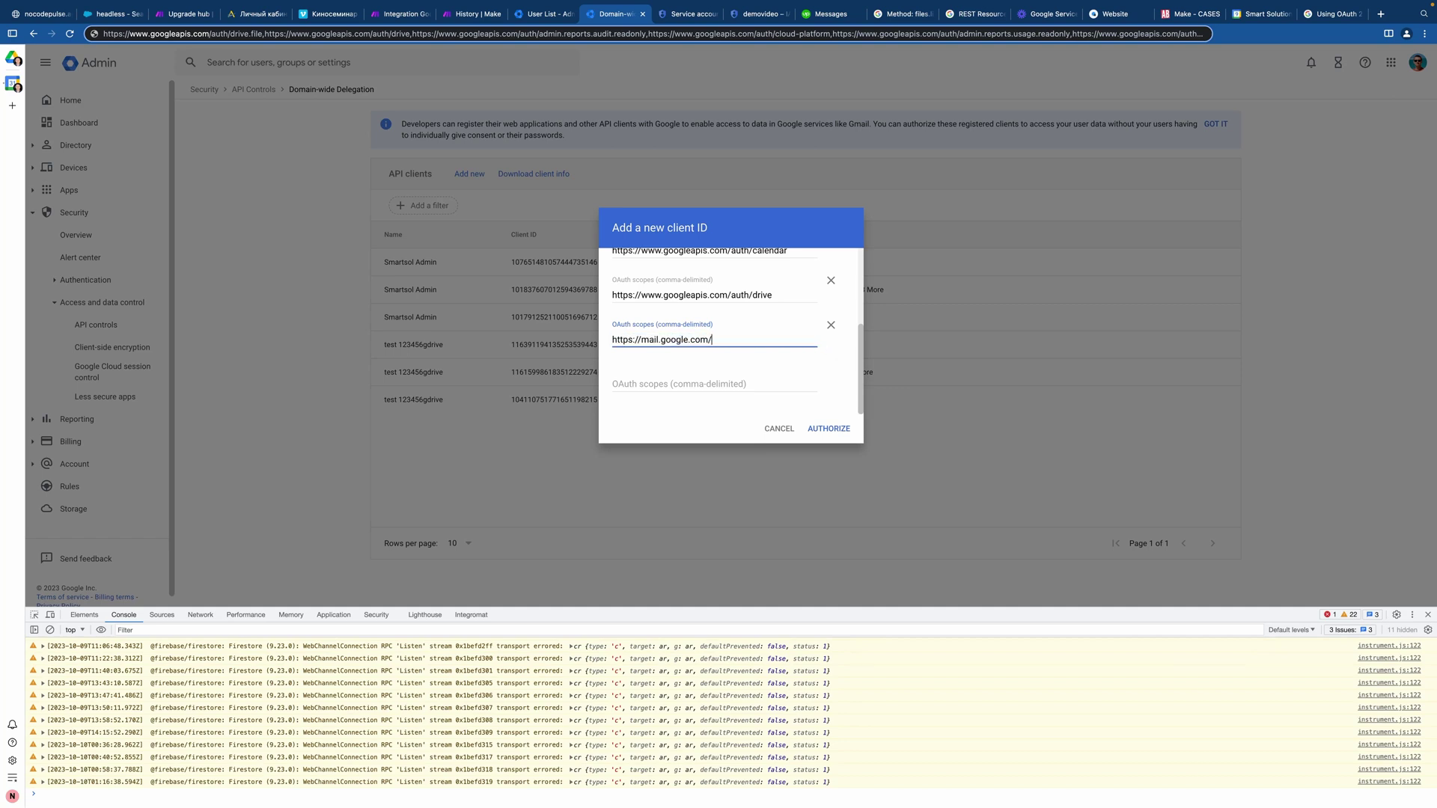
{"action": "scroll", "coordinate": [723, 315], "scroll_direction": "up", "scroll_amount": 2}
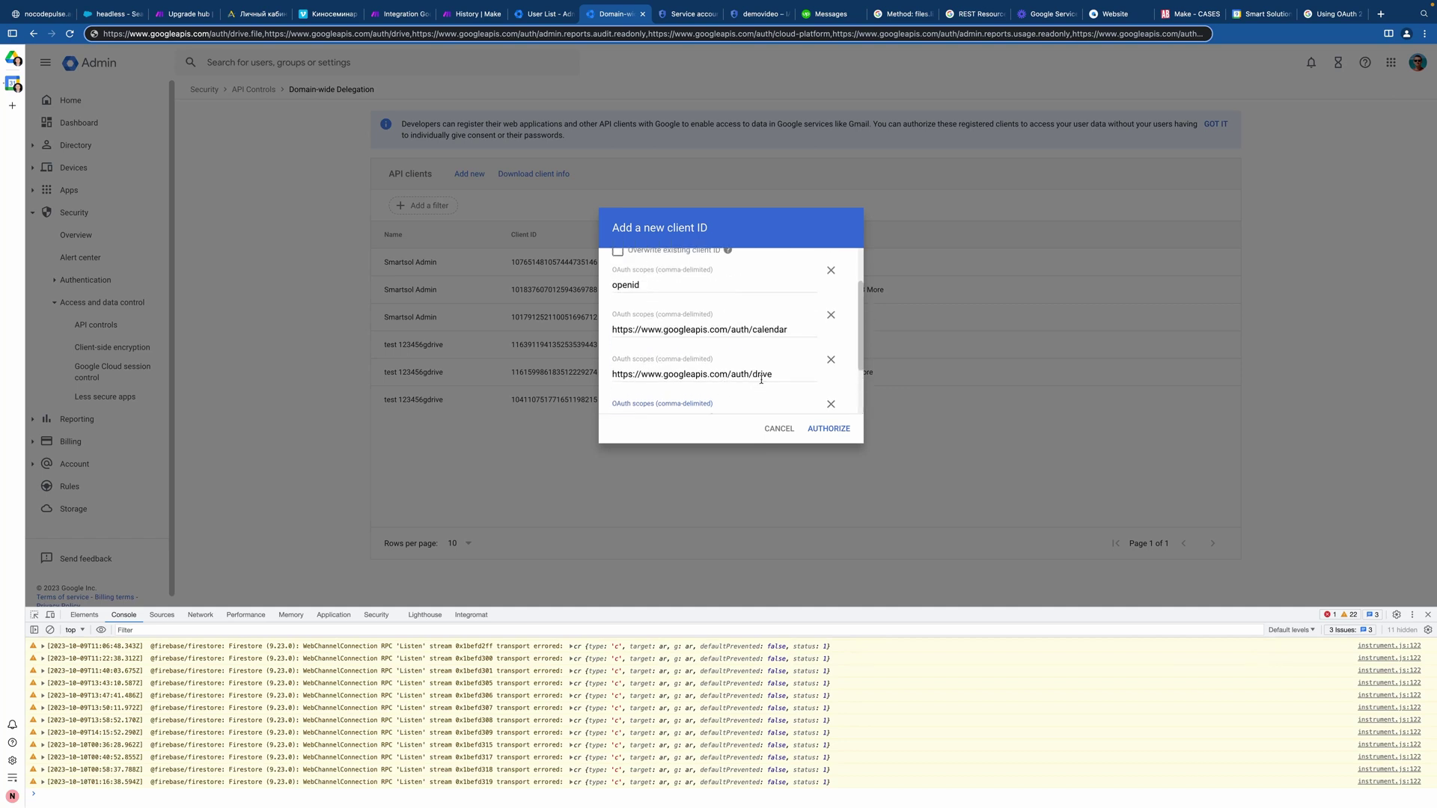
{"action": "left_click_drag", "start_coordinate": [773, 376], "coordinate": [639, 375]}
{"action": "scroll", "coordinate": [730, 336], "scroll_direction": "up", "scroll_amount": 3}
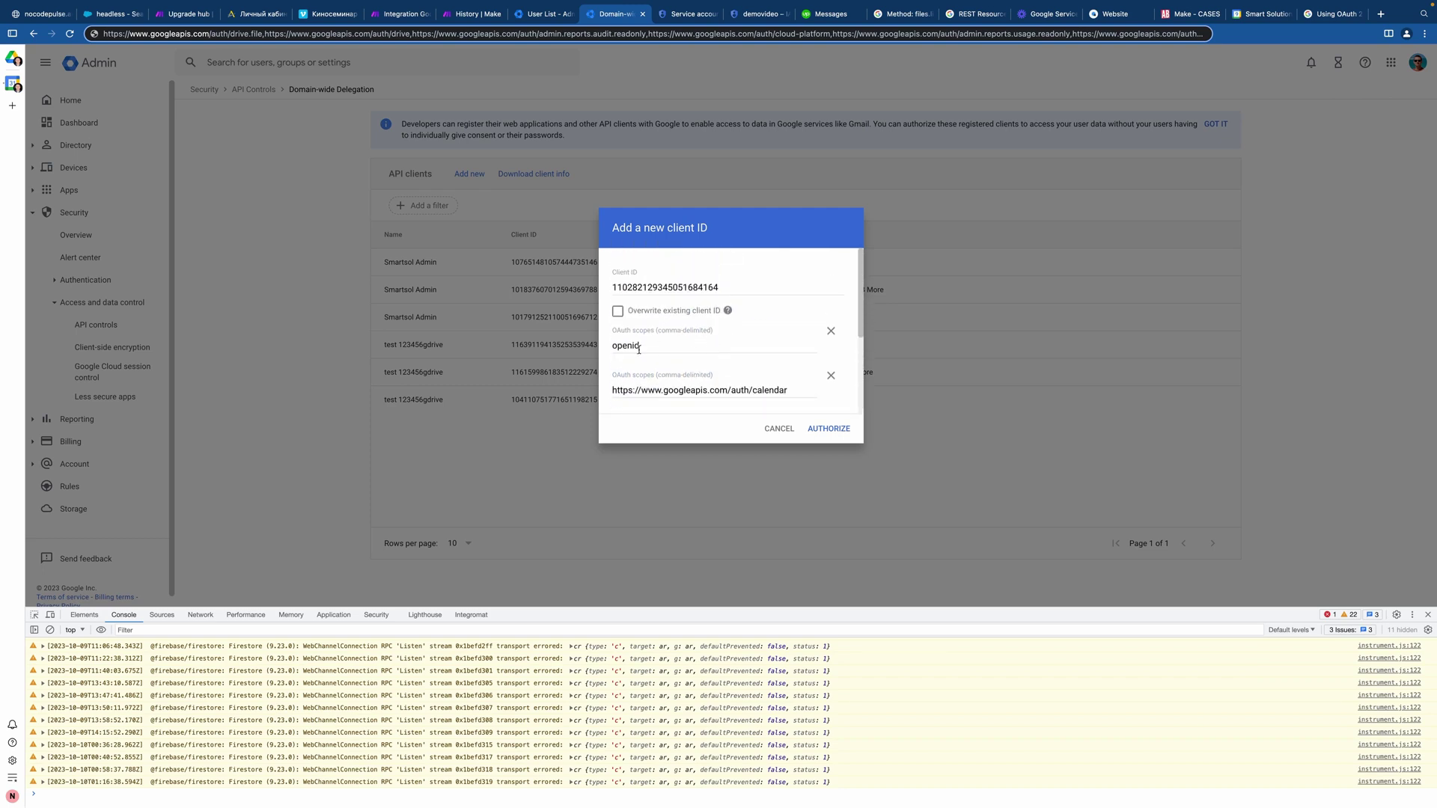
{"action": "left_click", "coordinate": [829, 429]}
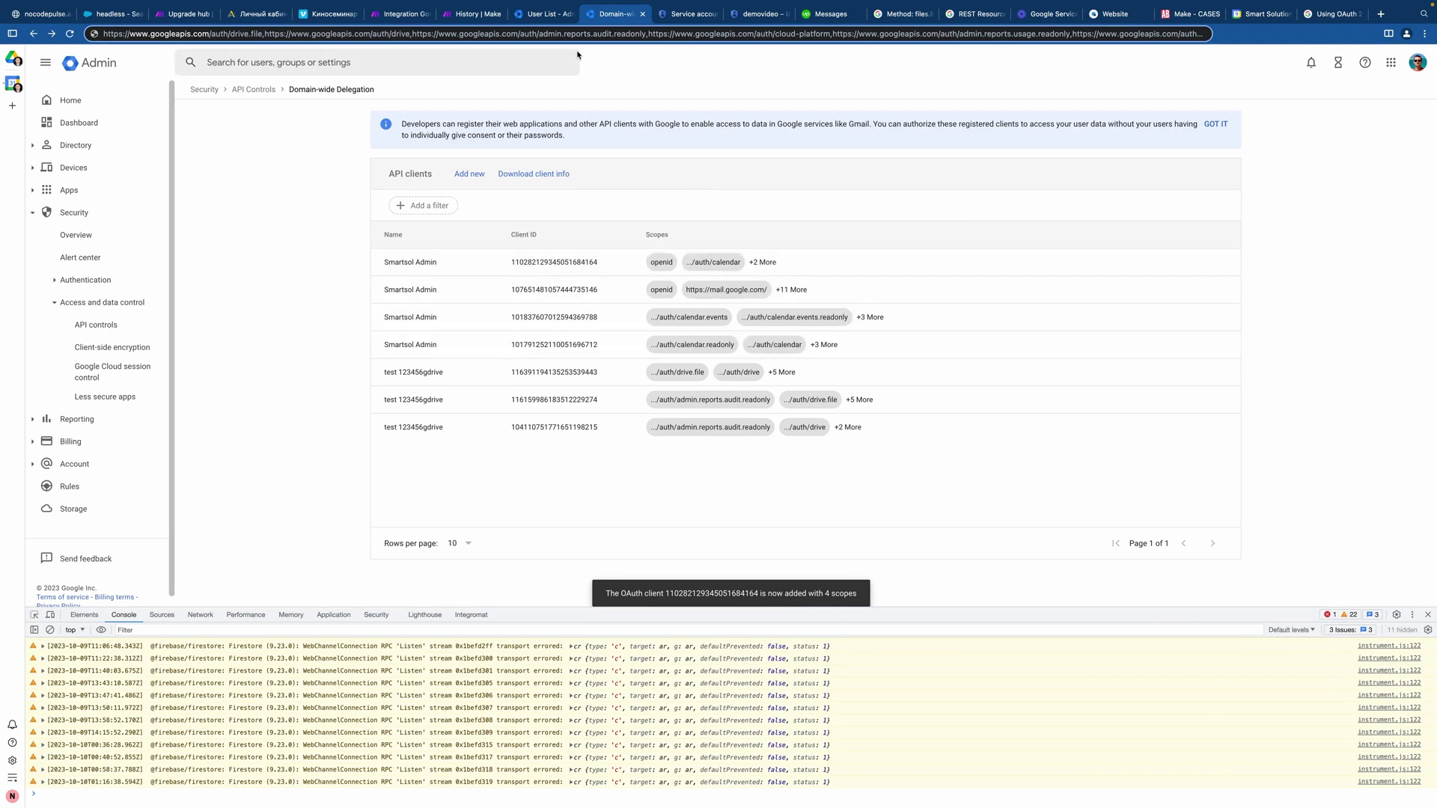
View the App Engine default service account's details in the Service Accounts list
{"action": "left_click", "coordinate": [756, 15]}
{"action": "left_click", "coordinate": [711, 15]}
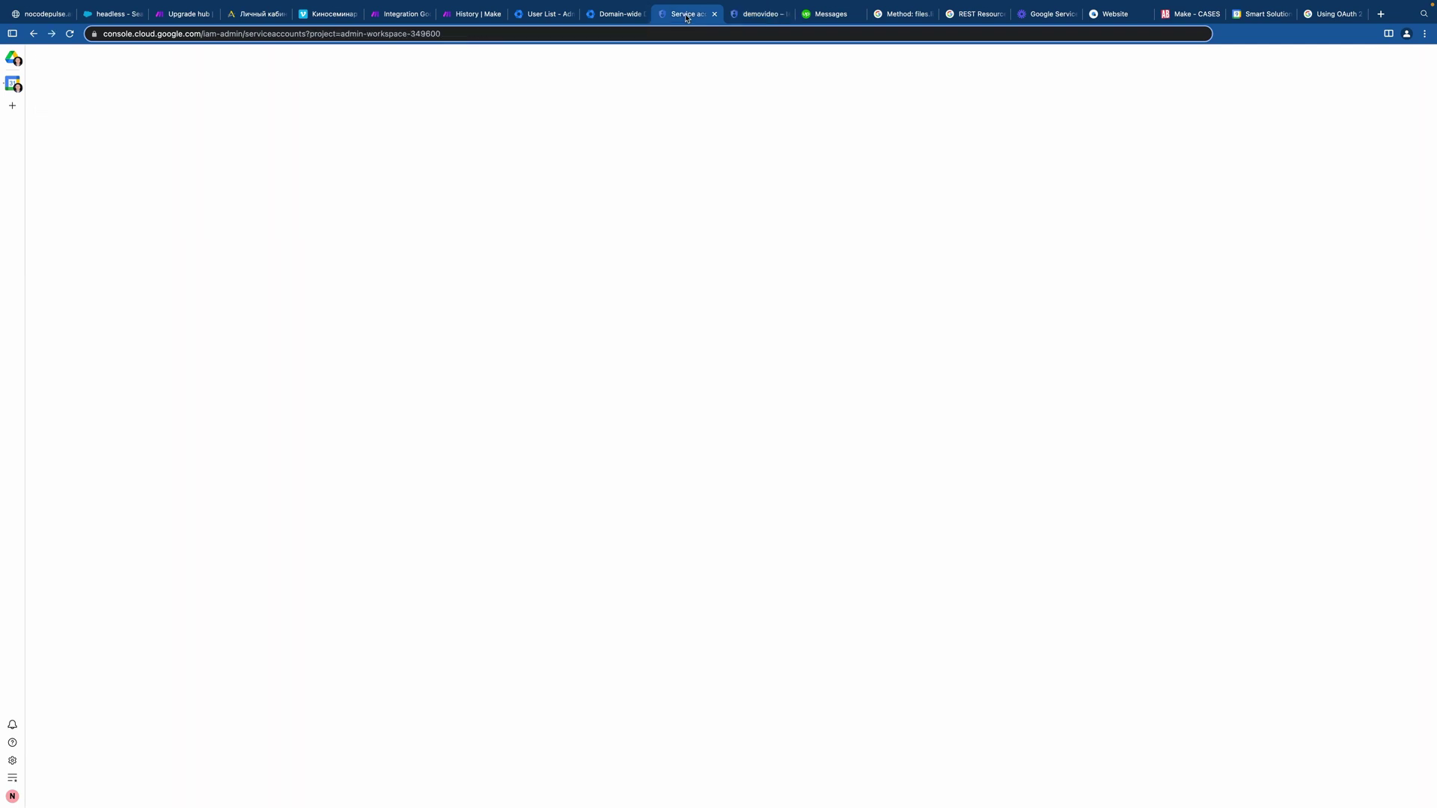
{"action": "left_click", "coordinate": [343, 257]}
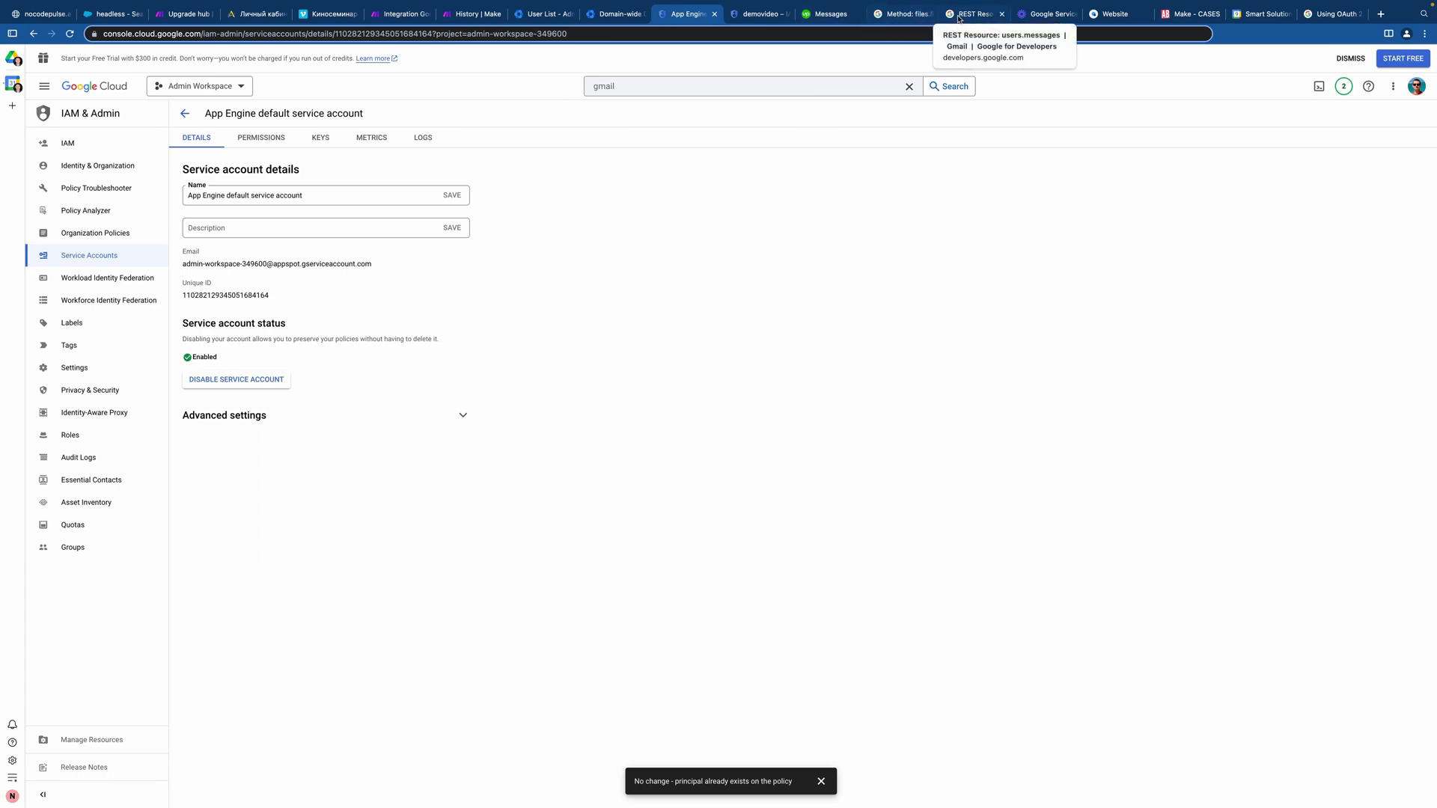
Find and select the JSON claim-set example in the Using OAuth 2.0 service-account docs
{"action": "left_click", "coordinate": [1318, 15]}
{"action": "scroll", "coordinate": [696, 392], "scroll_direction": "down", "scroll_amount": 6}
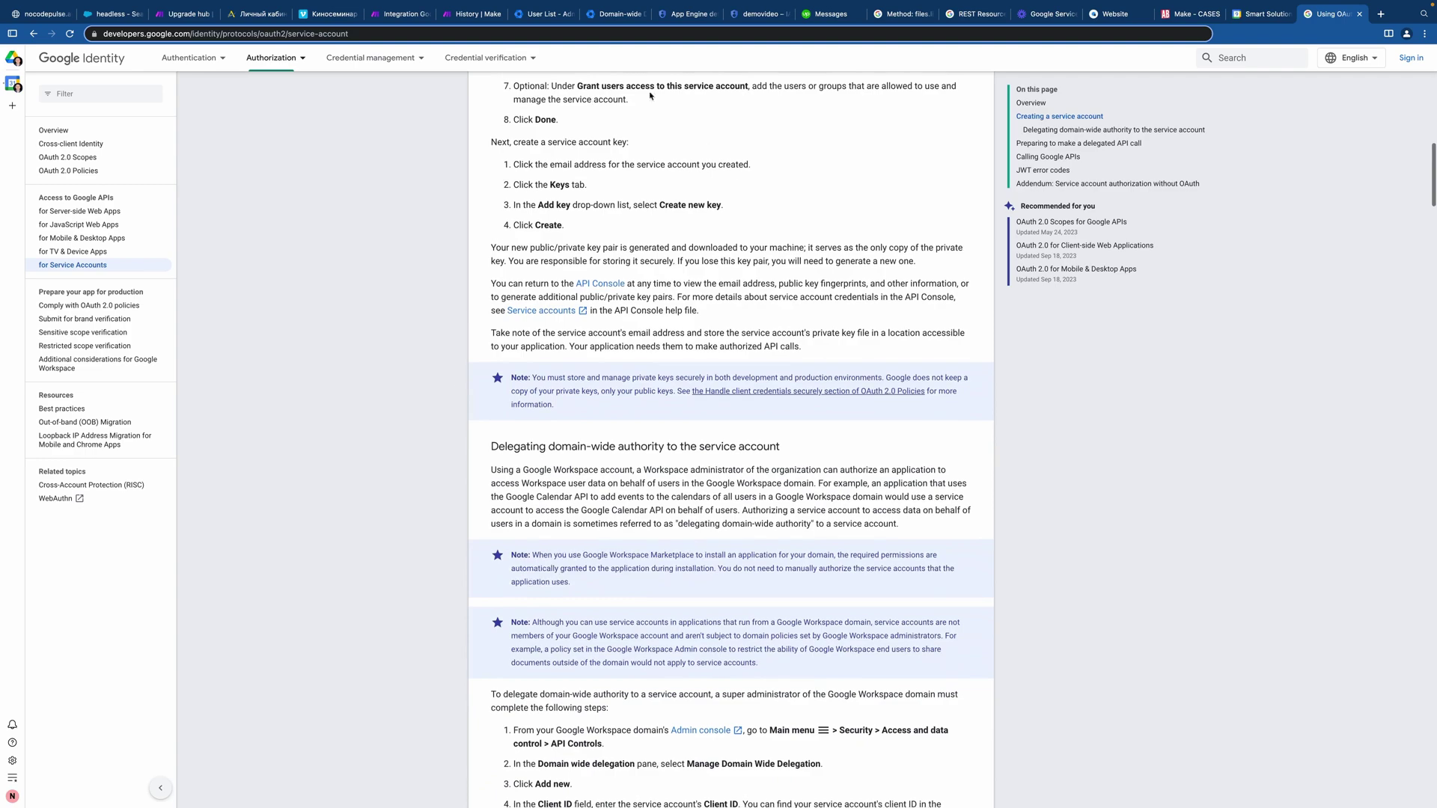
{"action": "scroll", "coordinate": [674, 262], "scroll_direction": "down", "scroll_amount": 10}
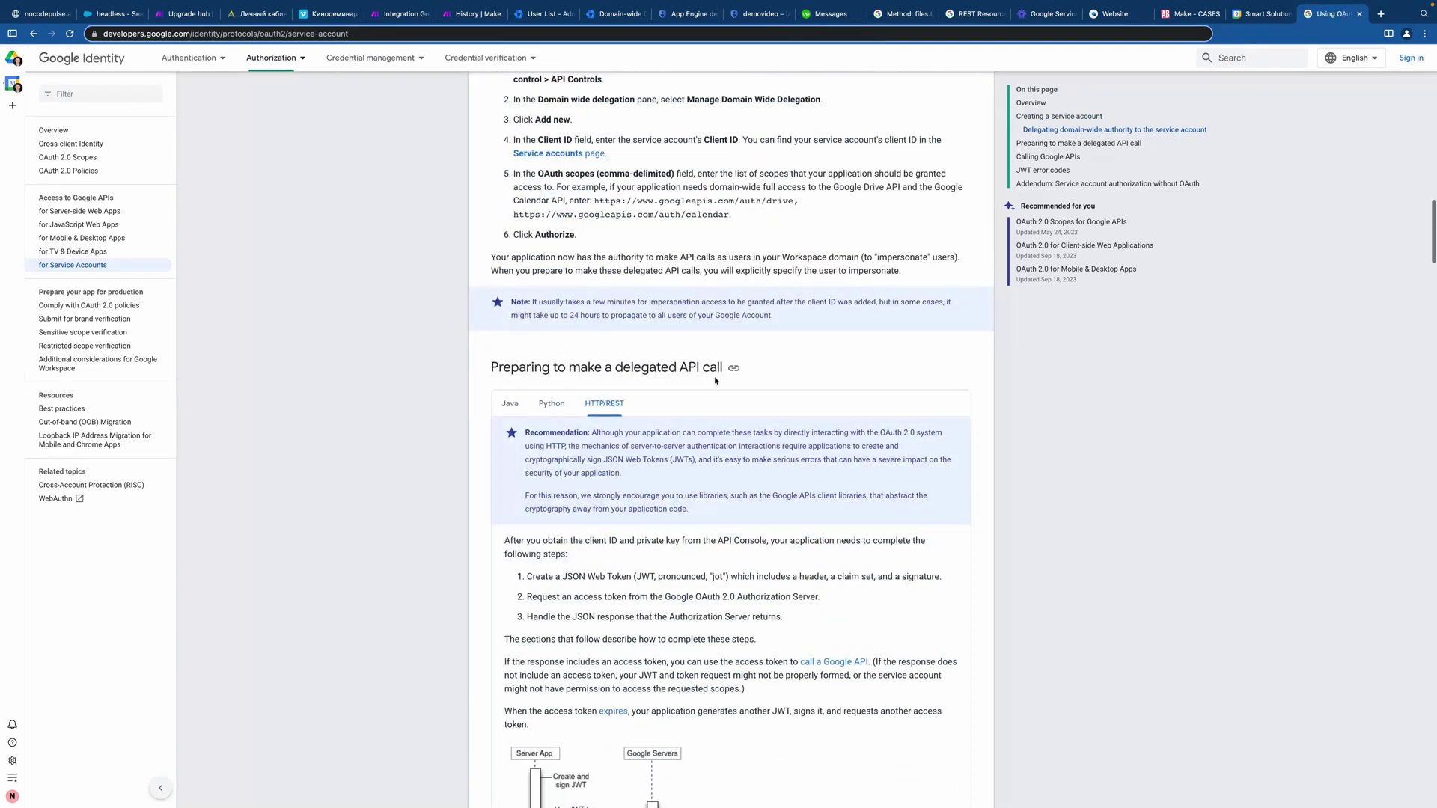
{"action": "scroll", "coordinate": [598, 321], "scroll_direction": "down", "scroll_amount": 5}
{"action": "scroll", "coordinate": [556, 276], "scroll_direction": "up", "scroll_amount": 2}
{"action": "scroll", "coordinate": [614, 247], "scroll_direction": "down", "scroll_amount": 6}
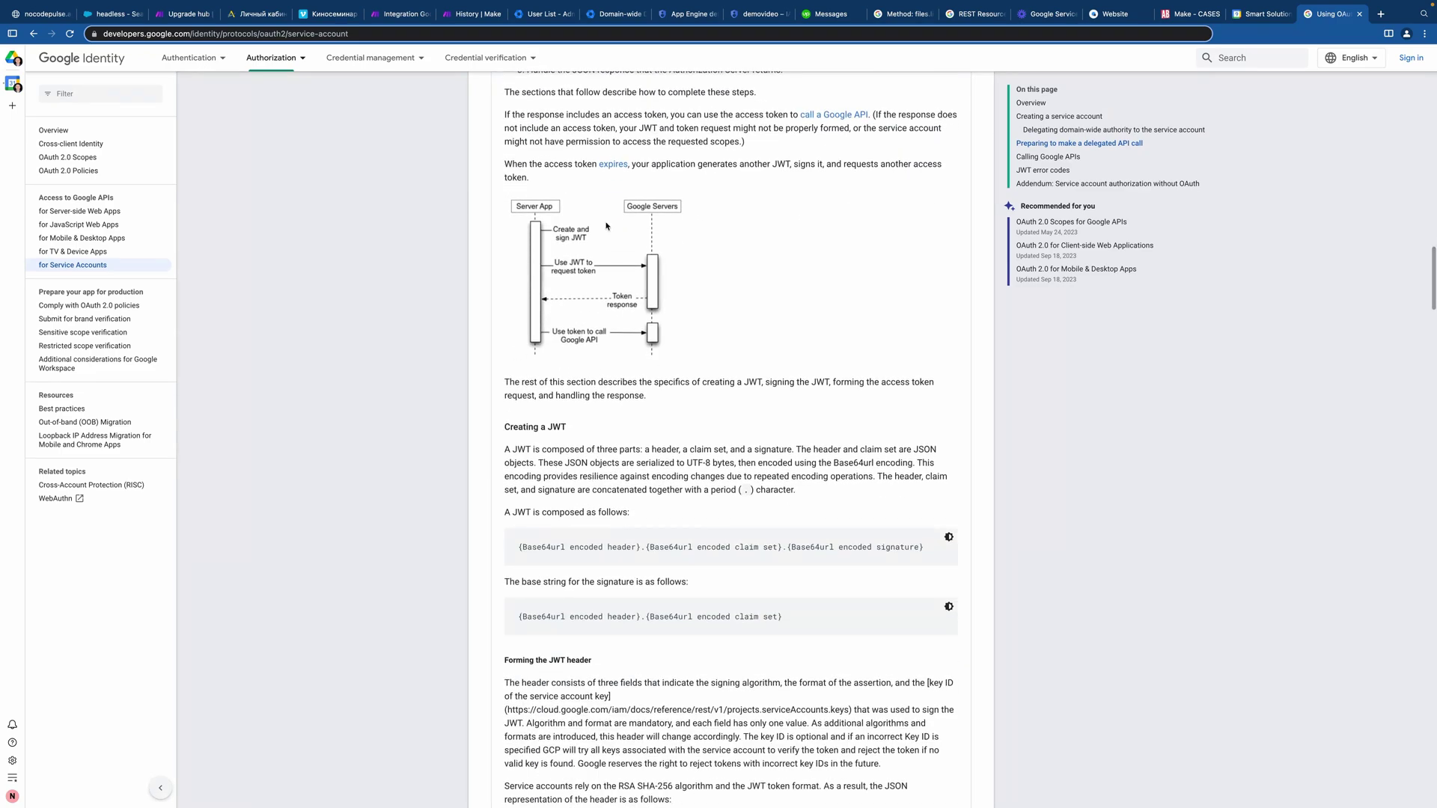
{"action": "scroll", "coordinate": [659, 222], "scroll_direction": "down", "scroll_amount": 18}
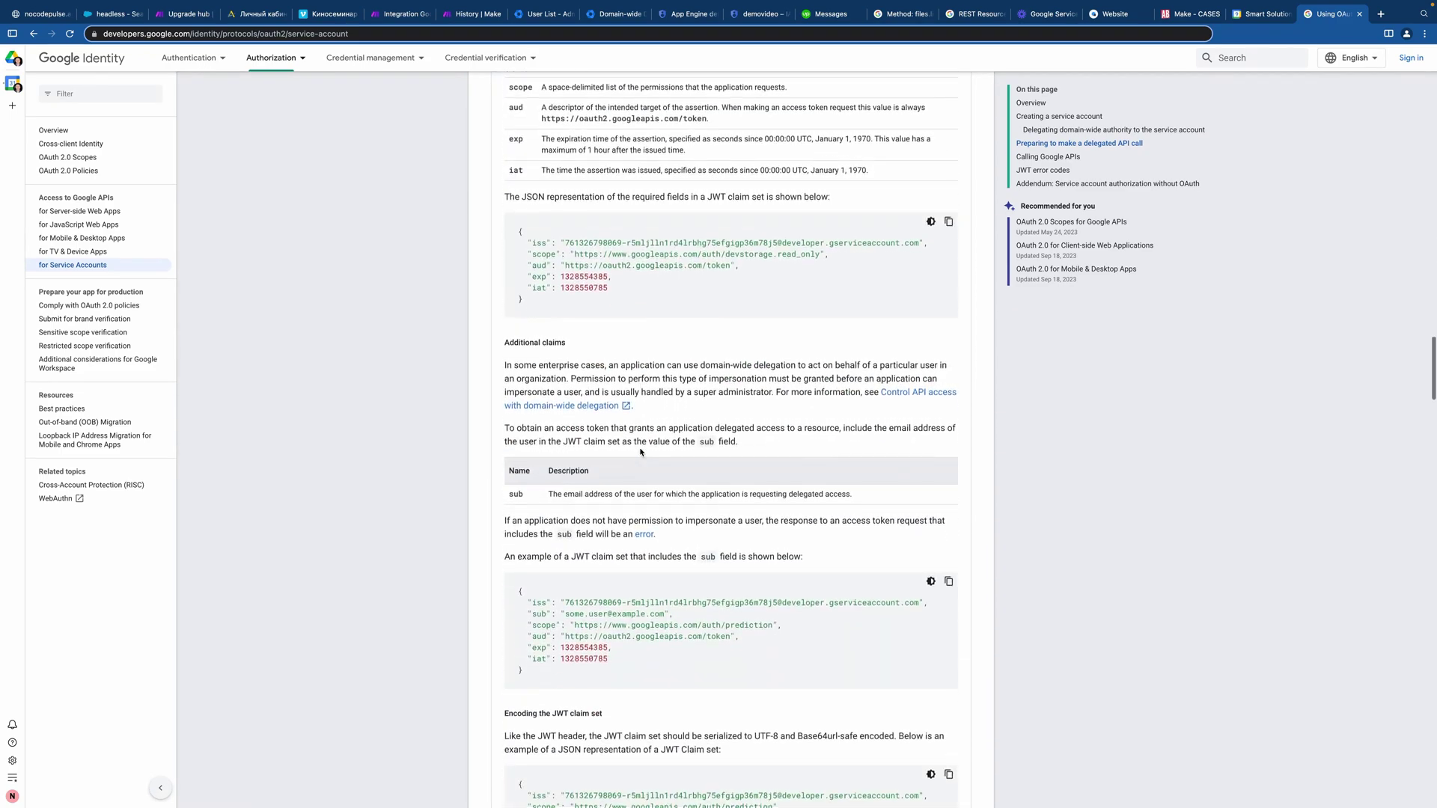
{"action": "scroll", "coordinate": [641, 452], "scroll_direction": "up", "scroll_amount": 13}
{"action": "scroll", "coordinate": [641, 452], "scroll_direction": "down", "scroll_amount": 7}
{"action": "scroll", "coordinate": [640, 452], "scroll_direction": "down", "scroll_amount": 2}
{"action": "left_click_drag", "start_coordinate": [517, 266], "coordinate": [555, 374]}
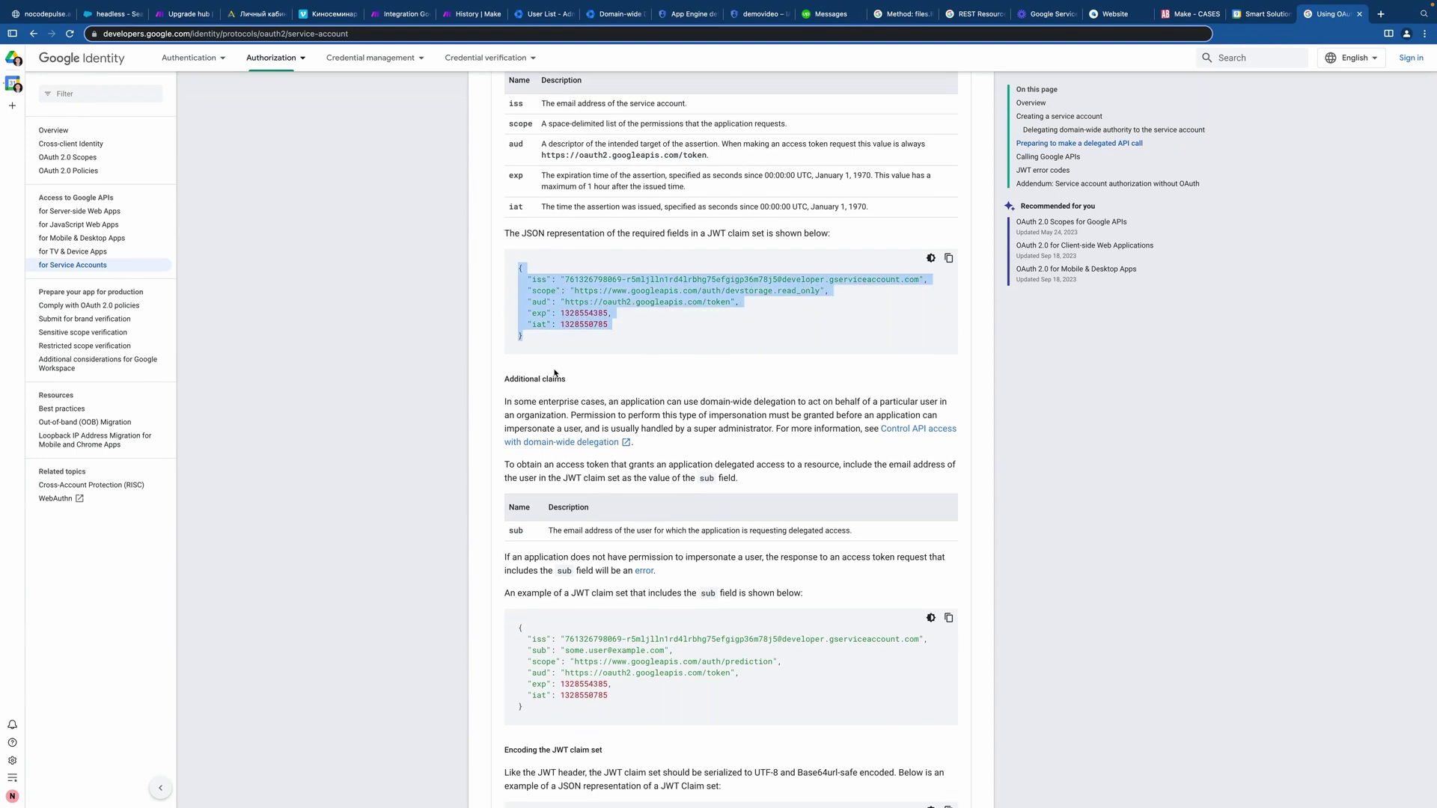
{"action": "left_click", "coordinate": [644, 349]}
{"action": "left_click_drag", "start_coordinate": [521, 266], "coordinate": [547, 360]}
Examine the JWT sub claim line and the documentation that follows it
{"action": "scroll", "coordinate": [638, 476], "scroll_direction": "down", "scroll_amount": 3}
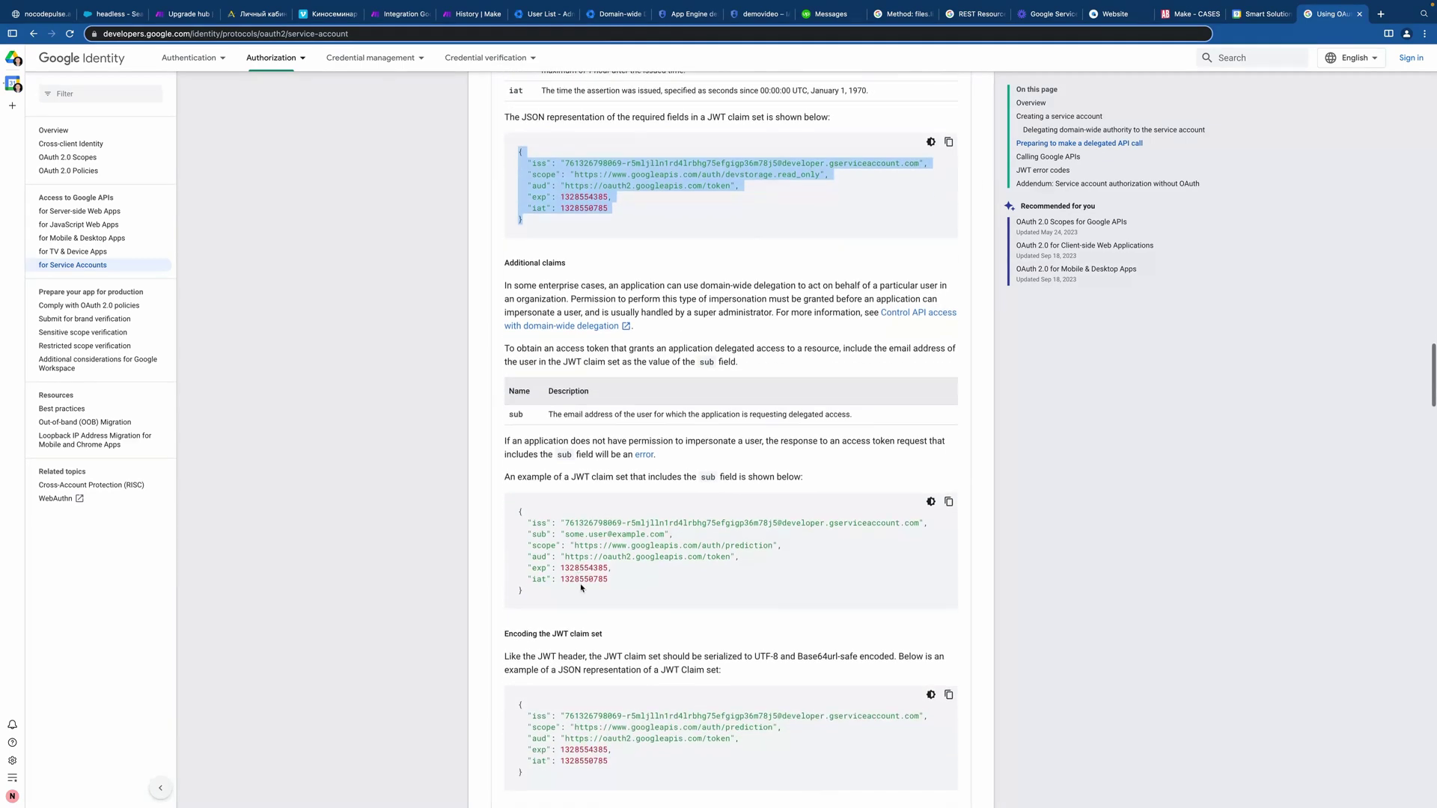
{"action": "left_click_drag", "start_coordinate": [523, 533], "coordinate": [744, 540]}
{"action": "left_click_drag", "start_coordinate": [635, 534], "coordinate": [633, 542]}
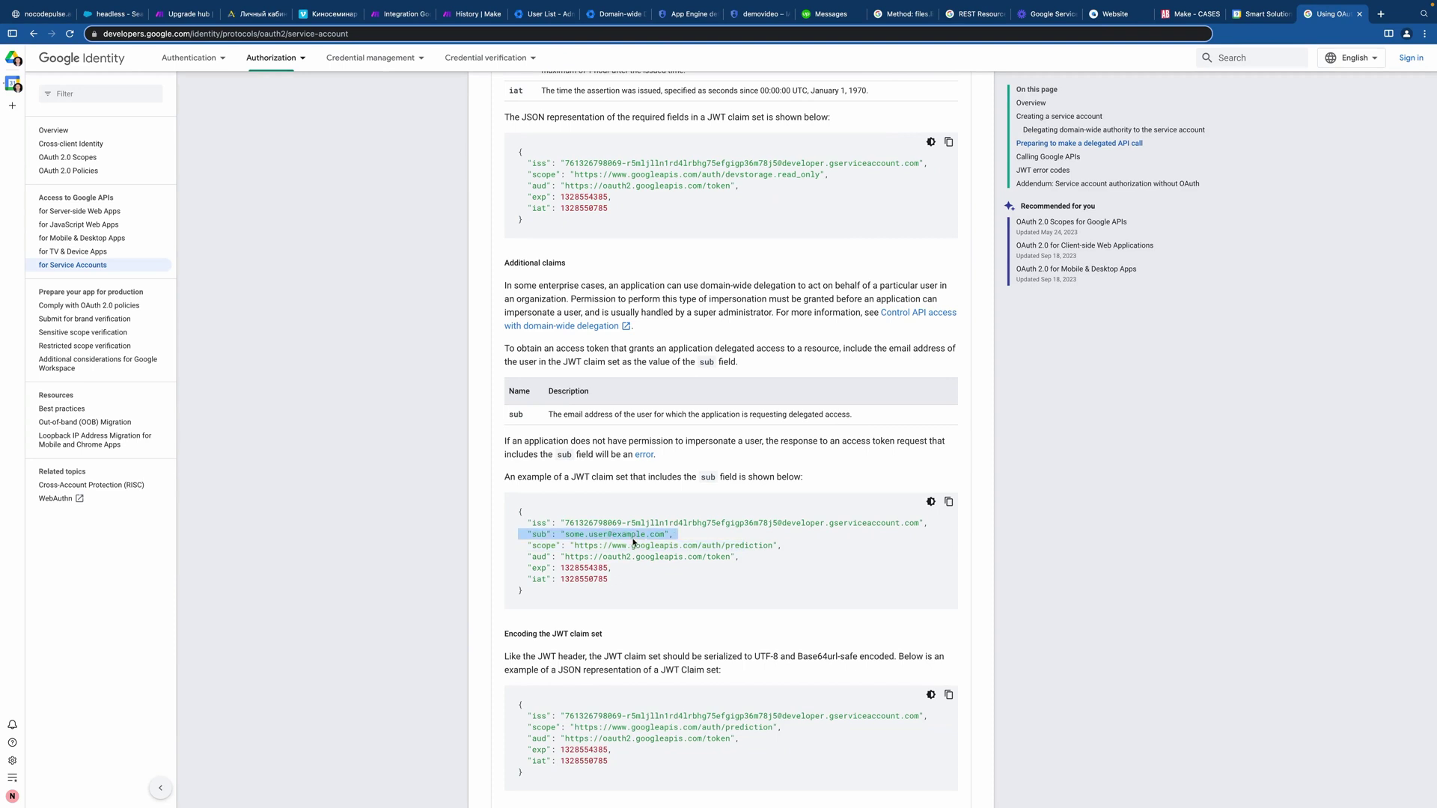
{"action": "triple_click", "coordinate": [537, 537]}
{"action": "scroll", "coordinate": [571, 569], "scroll_direction": "down", "scroll_amount": 1}
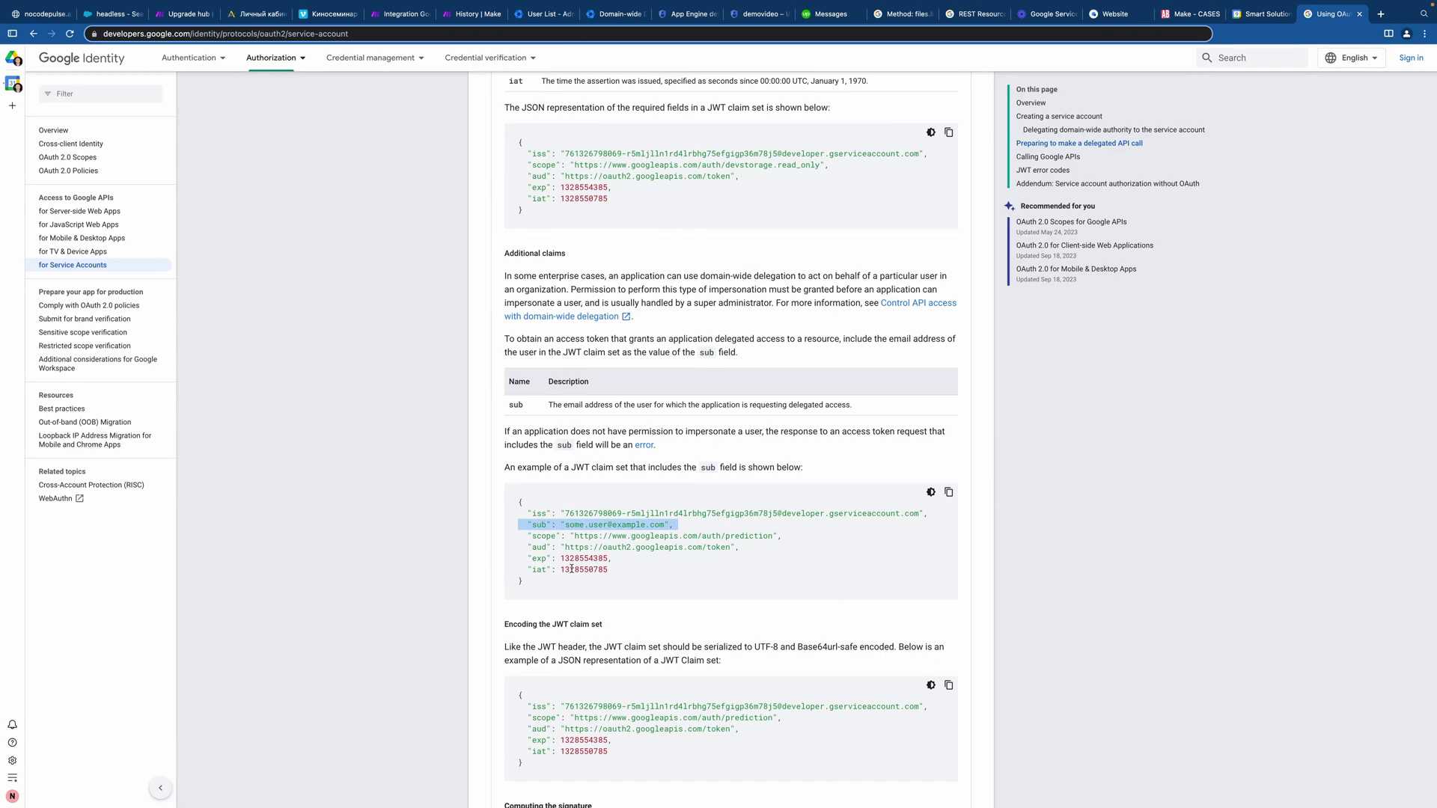
{"action": "scroll", "coordinate": [621, 569], "scroll_direction": "down", "scroll_amount": 5}
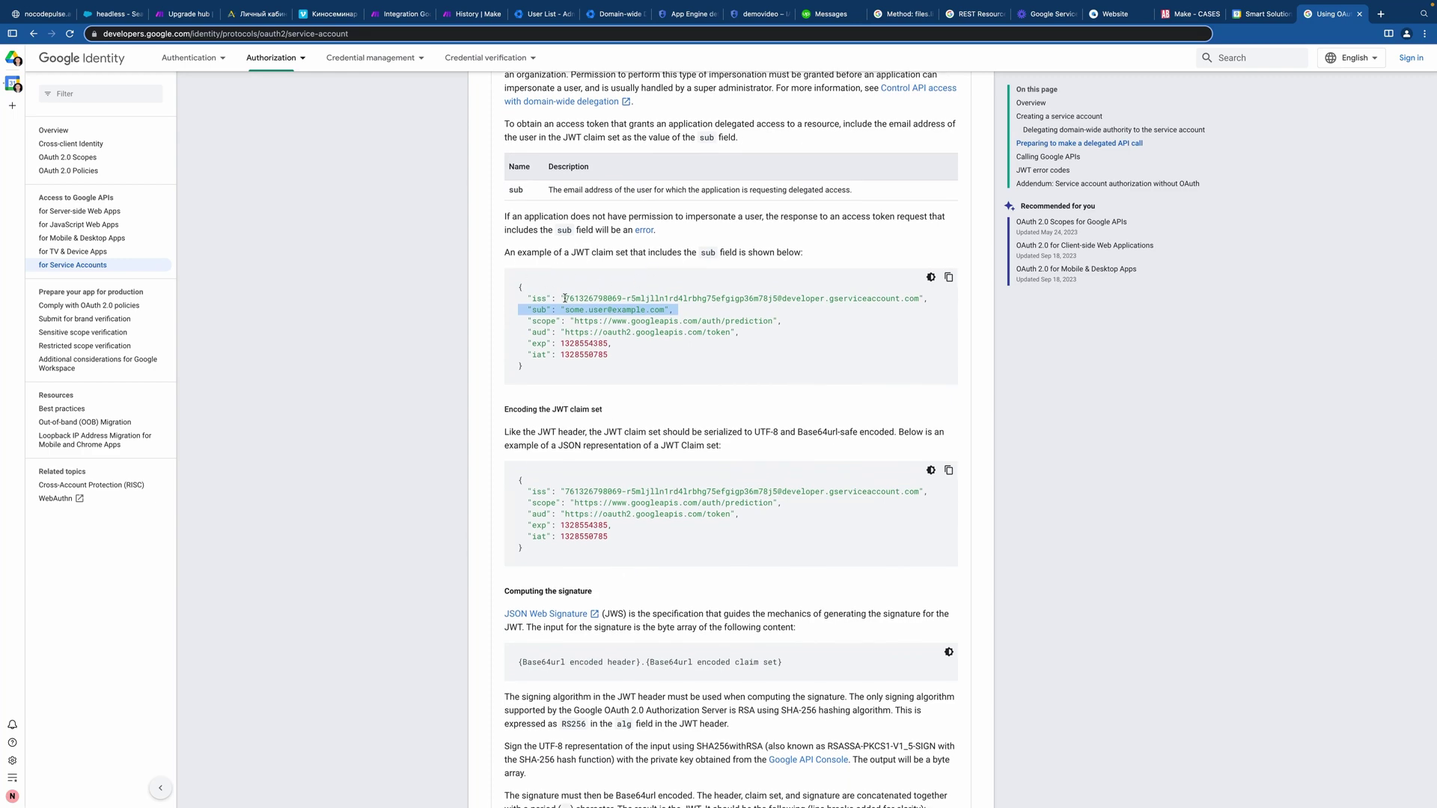
{"action": "left_click_drag", "start_coordinate": [565, 298], "coordinate": [928, 299]}
{"action": "scroll", "coordinate": [668, 437], "scroll_direction": "down", "scroll_amount": 2}
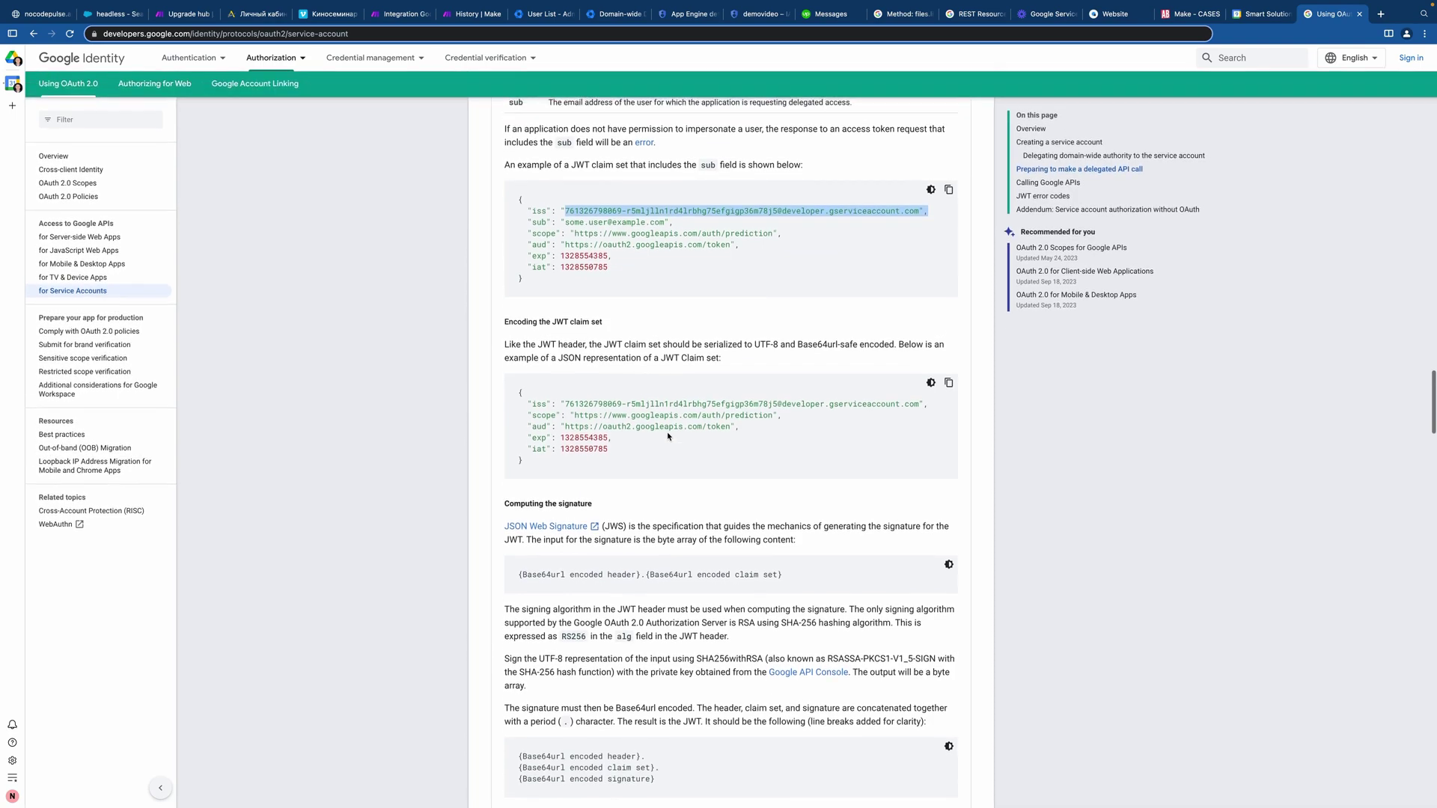
{"action": "scroll", "coordinate": [668, 436], "scroll_direction": "up", "scroll_amount": 8}
{"action": "scroll", "coordinate": [676, 476], "scroll_direction": "down", "scroll_amount": 5}
{"action": "scroll", "coordinate": [676, 476], "scroll_direction": "up", "scroll_amount": 20}
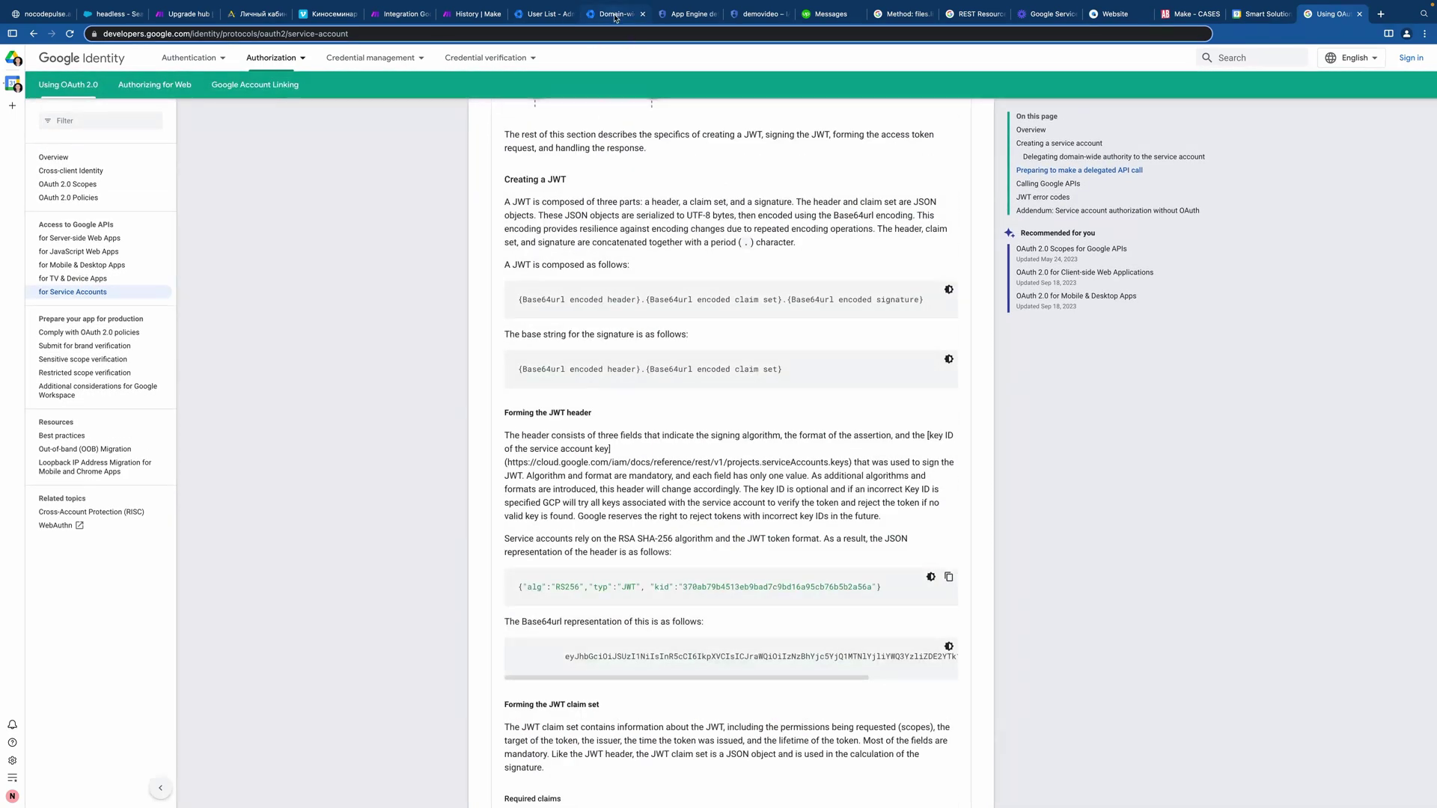
{"action": "left_click", "coordinate": [471, 15]}
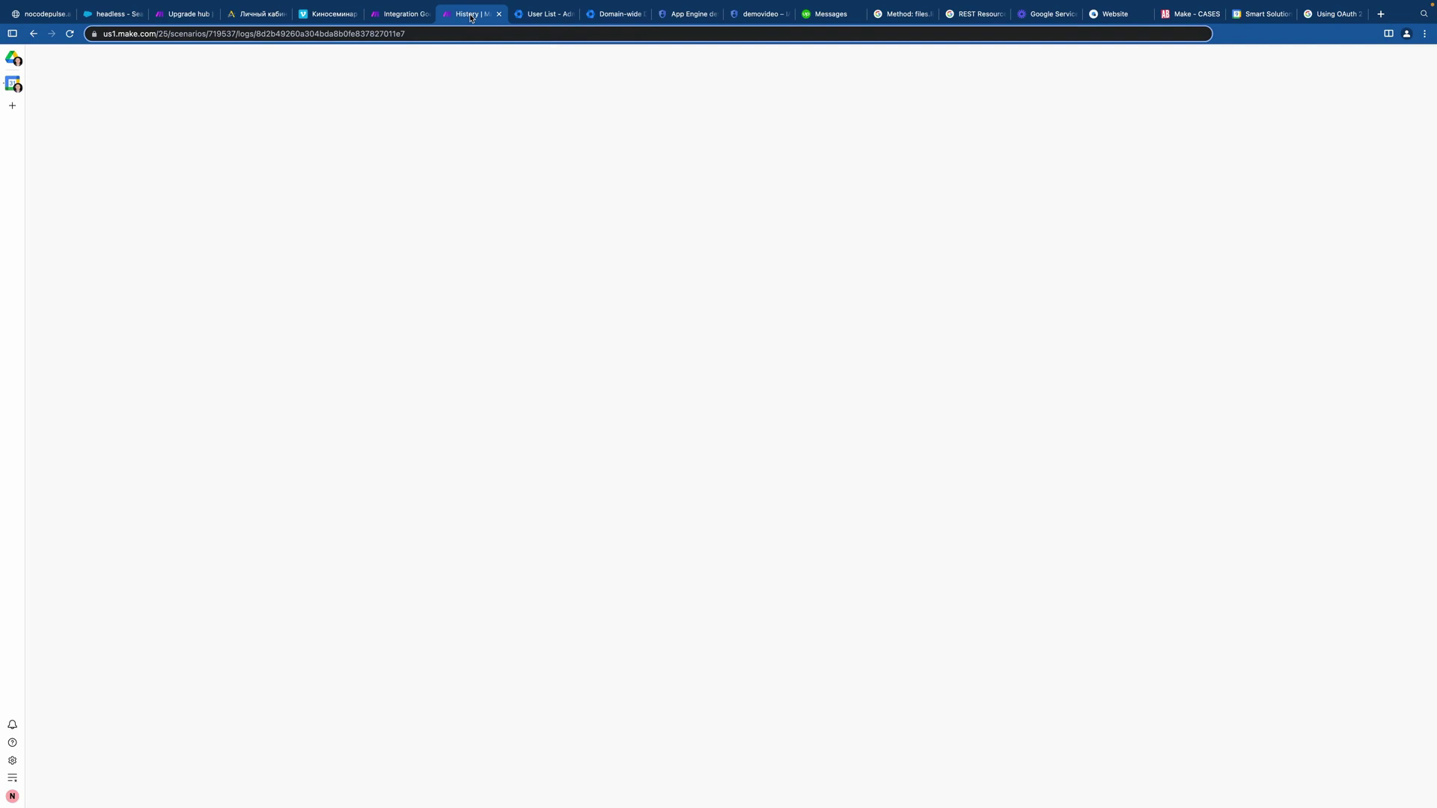
Add a Google Admin Dev Custom Signed API Call module after the Google Drive step
{"action": "left_click", "coordinate": [400, 15]}
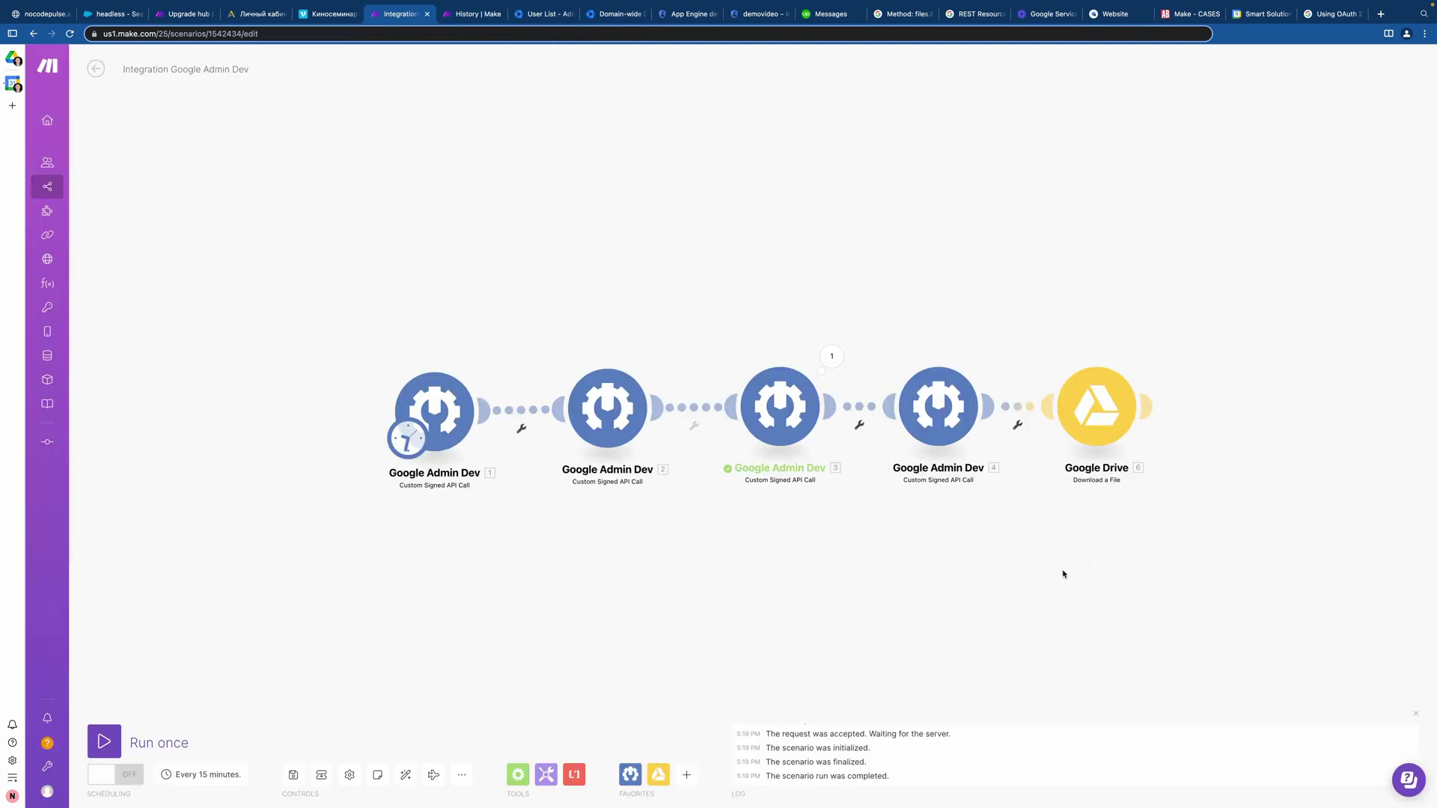
{"action": "scroll", "coordinate": [696, 558], "scroll_direction": "right", "scroll_amount": 10}
{"action": "scroll", "coordinate": [696, 553], "scroll_direction": "down", "scroll_amount": 3}
{"action": "scroll", "coordinate": [696, 553], "scroll_direction": "down", "scroll_amount": 1}
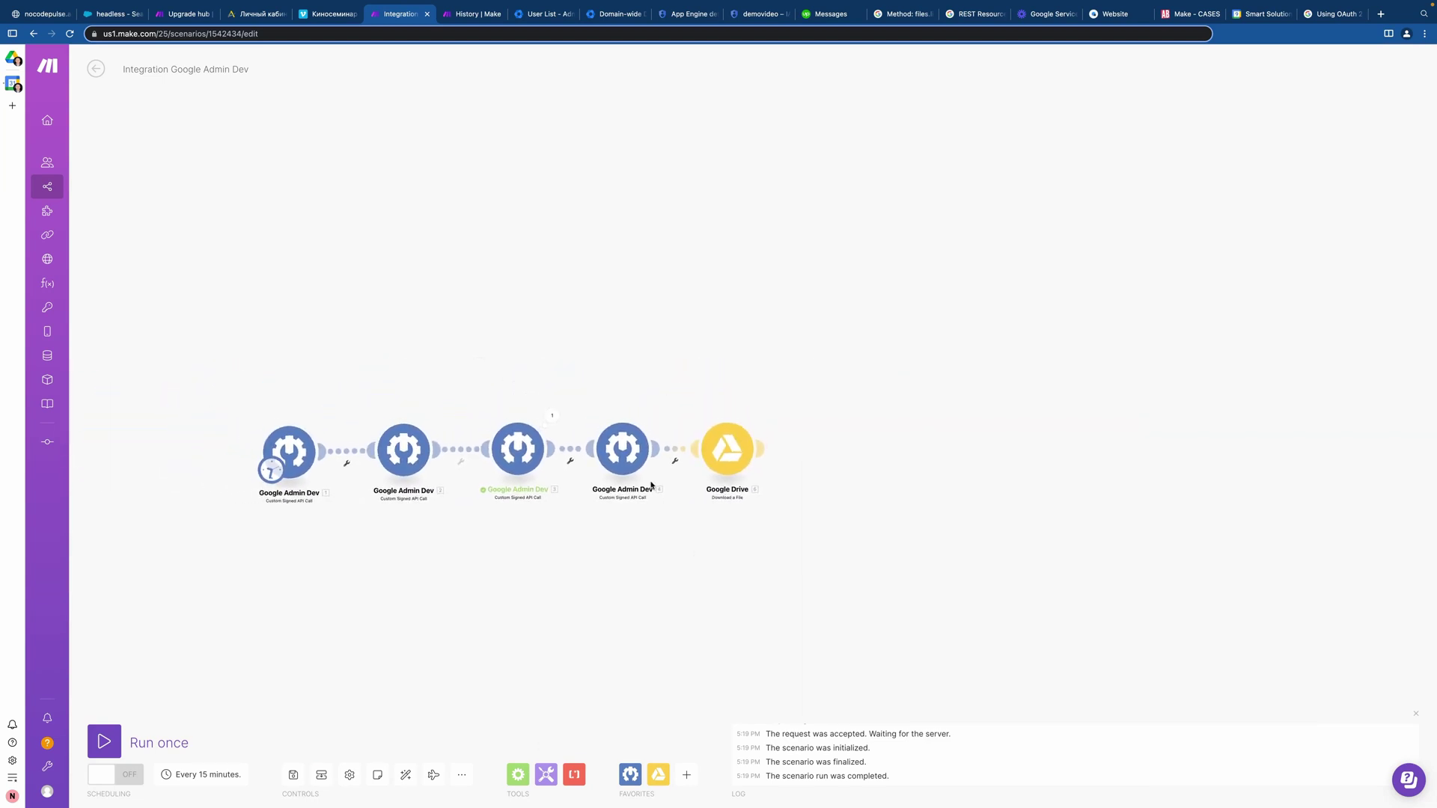
{"action": "left_click", "coordinate": [764, 448]}
{"action": "left_click", "coordinate": [921, 411]}
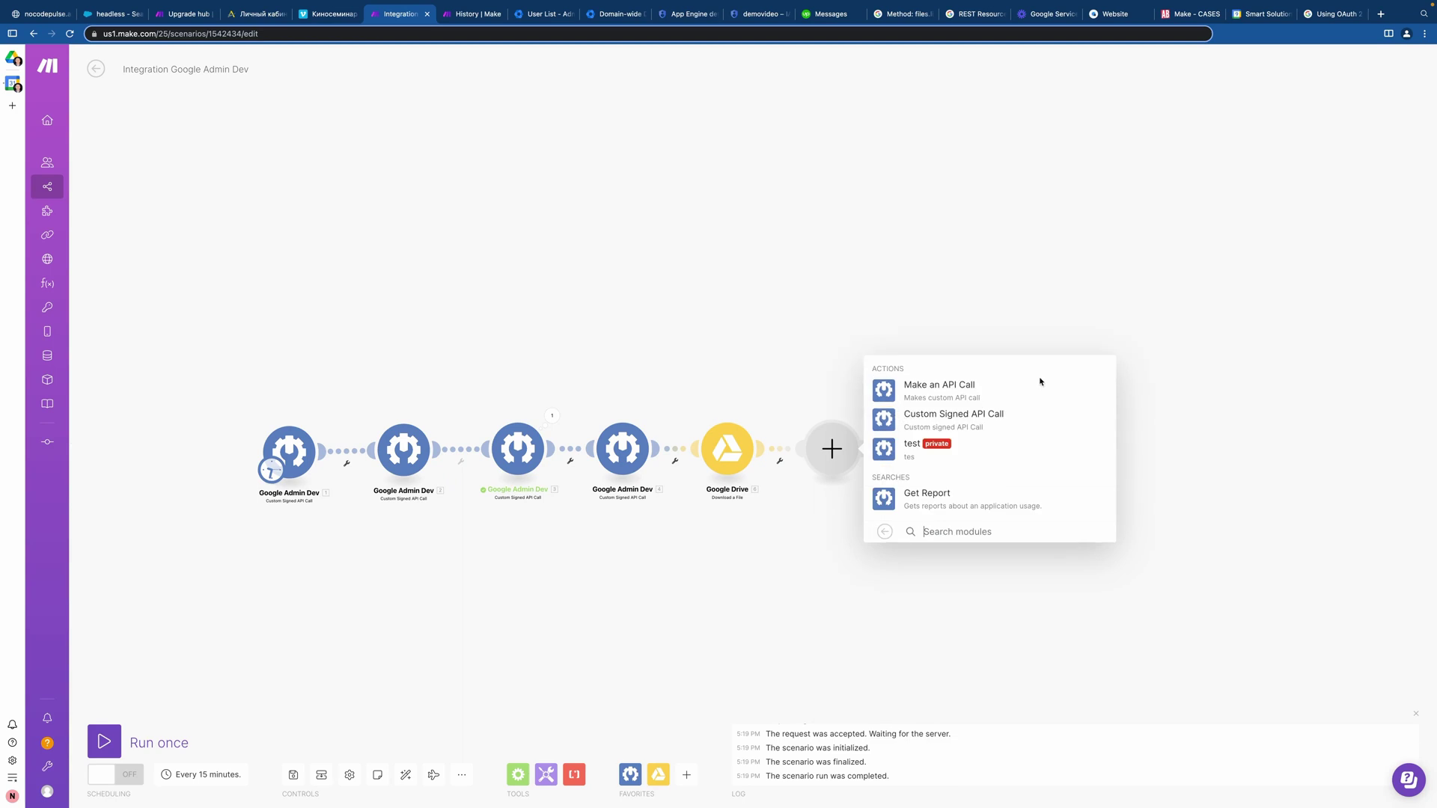
{"action": "left_click", "coordinate": [949, 419]}
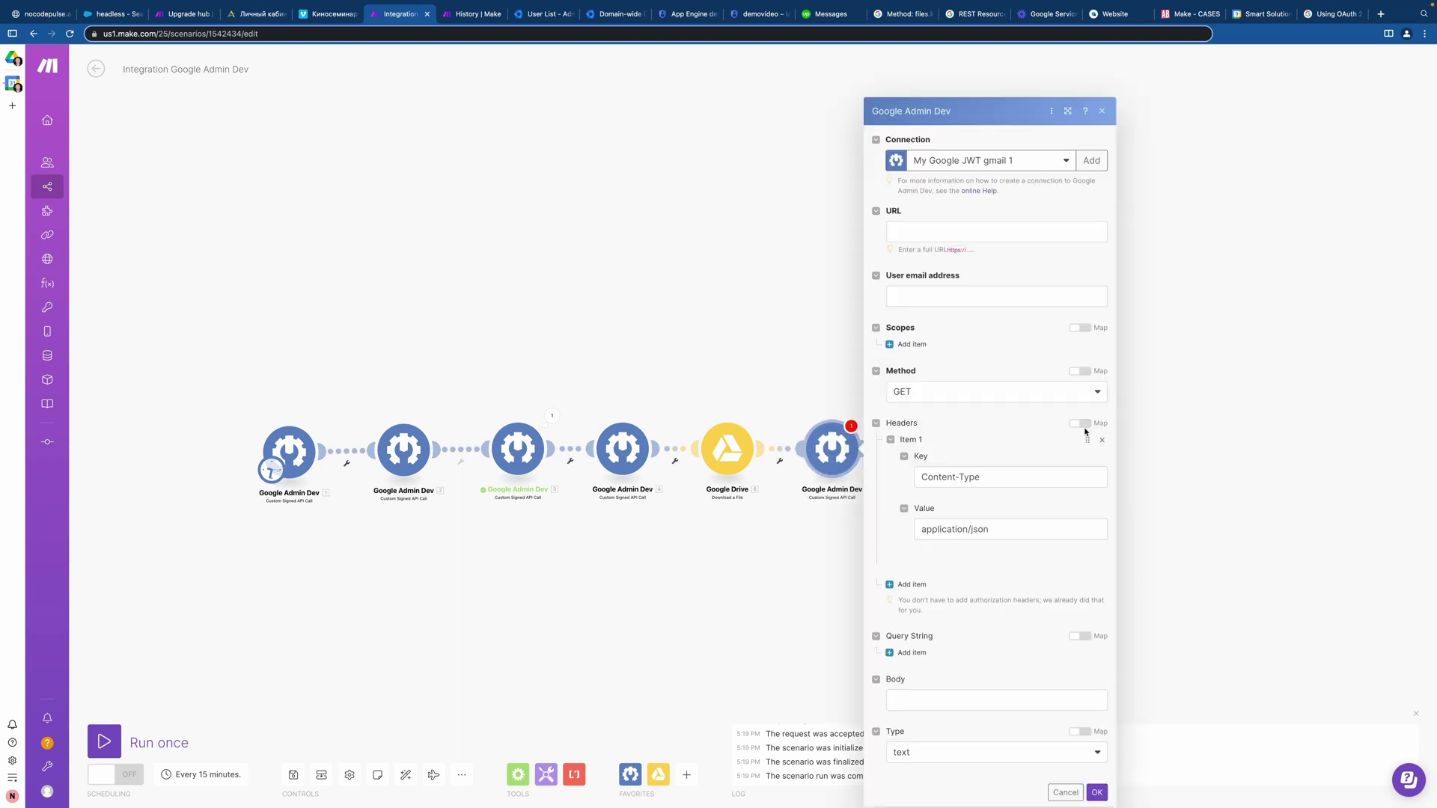
Create a connection with four empty scope items named 'My Google JWT demo video 3'
{"action": "left_click", "coordinate": [1091, 160]}
{"action": "left_click", "coordinate": [1171, 282]}
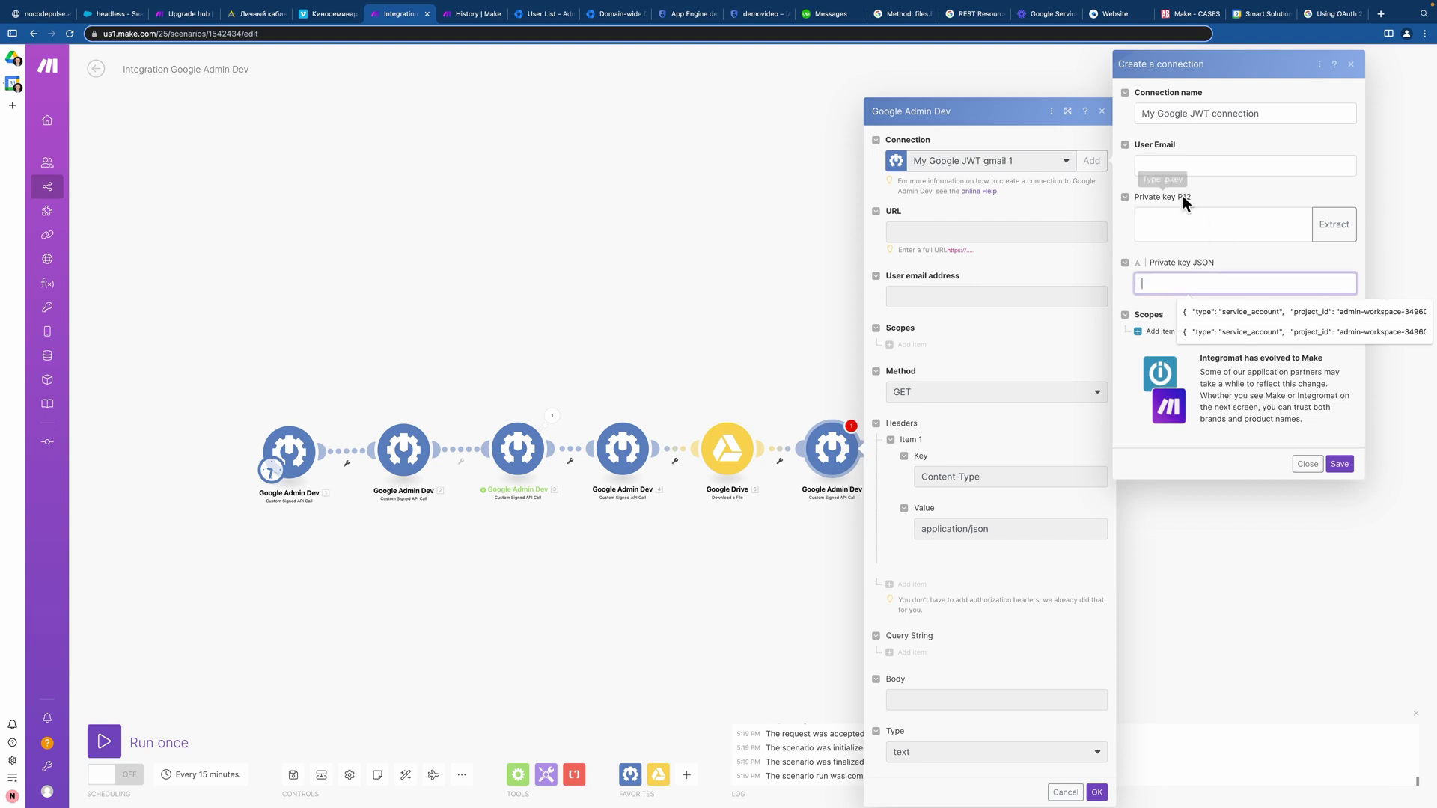
{"action": "left_click", "coordinate": [1156, 331]}
{"action": "left_click", "coordinate": [1144, 394]}
{"action": "left_click", "coordinate": [1145, 455]}
{"action": "left_click", "coordinate": [1145, 517]}
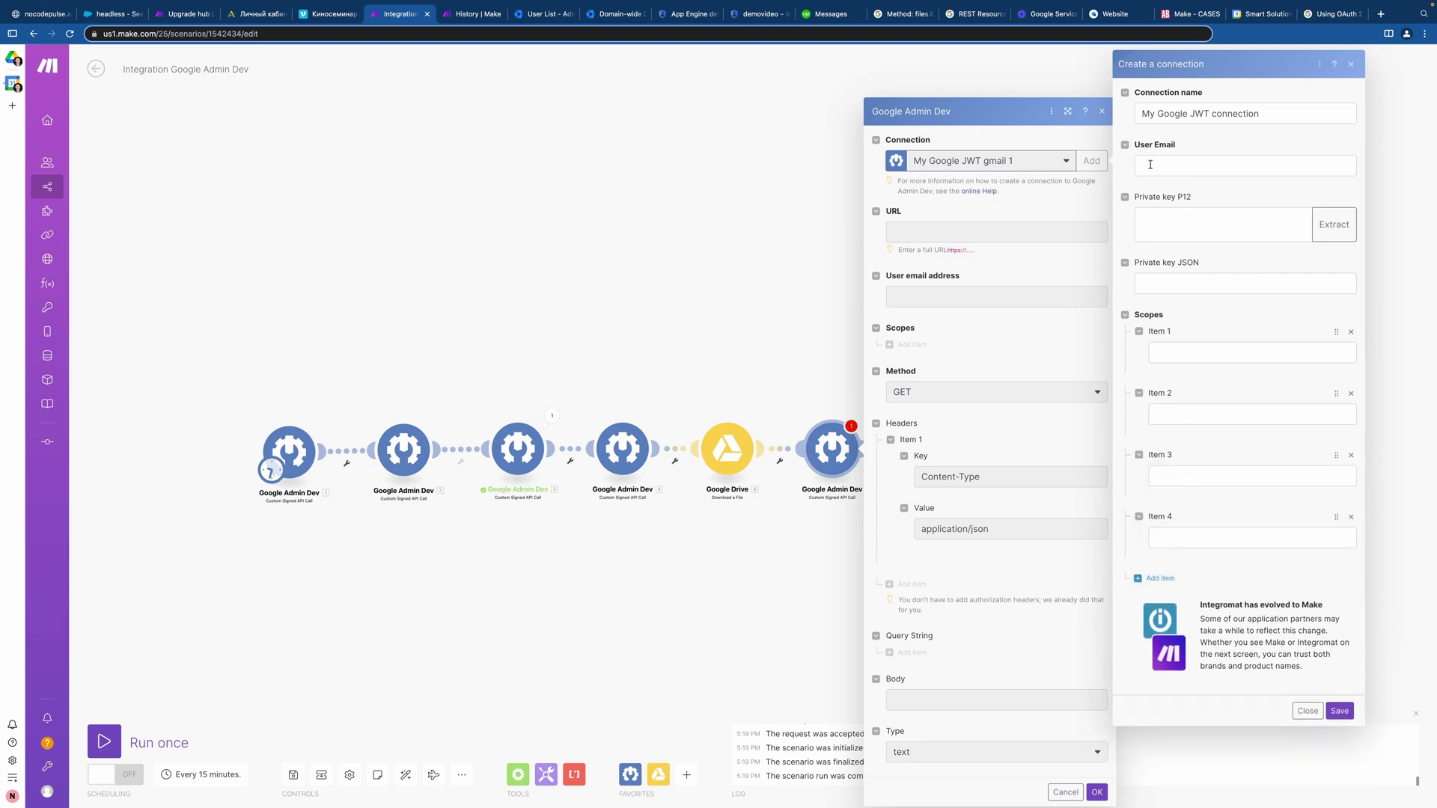
{"action": "double_click", "coordinate": [1246, 113]}
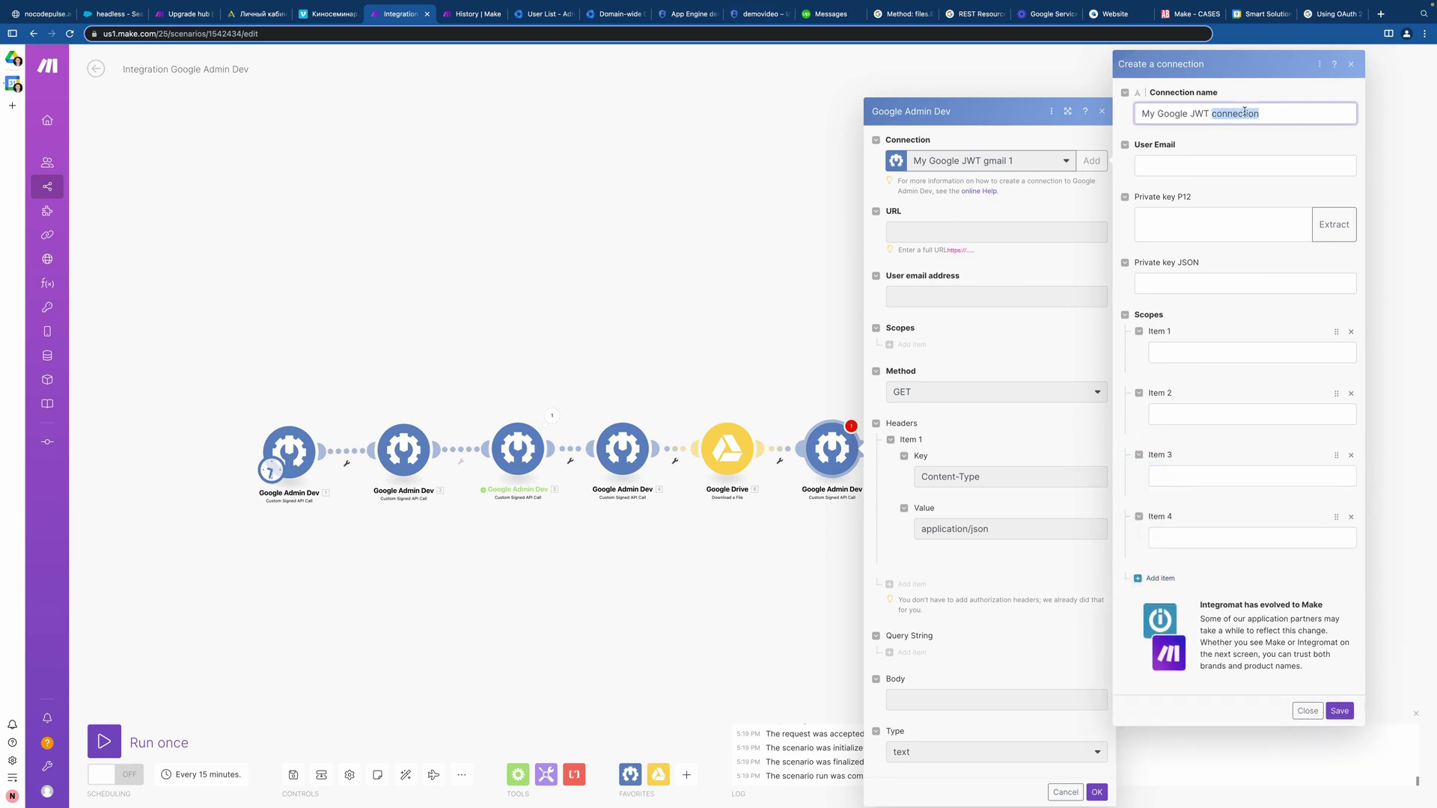
{"action": "type", "text": "demo video 3"}
{"action": "left_click", "coordinate": [1192, 169]}
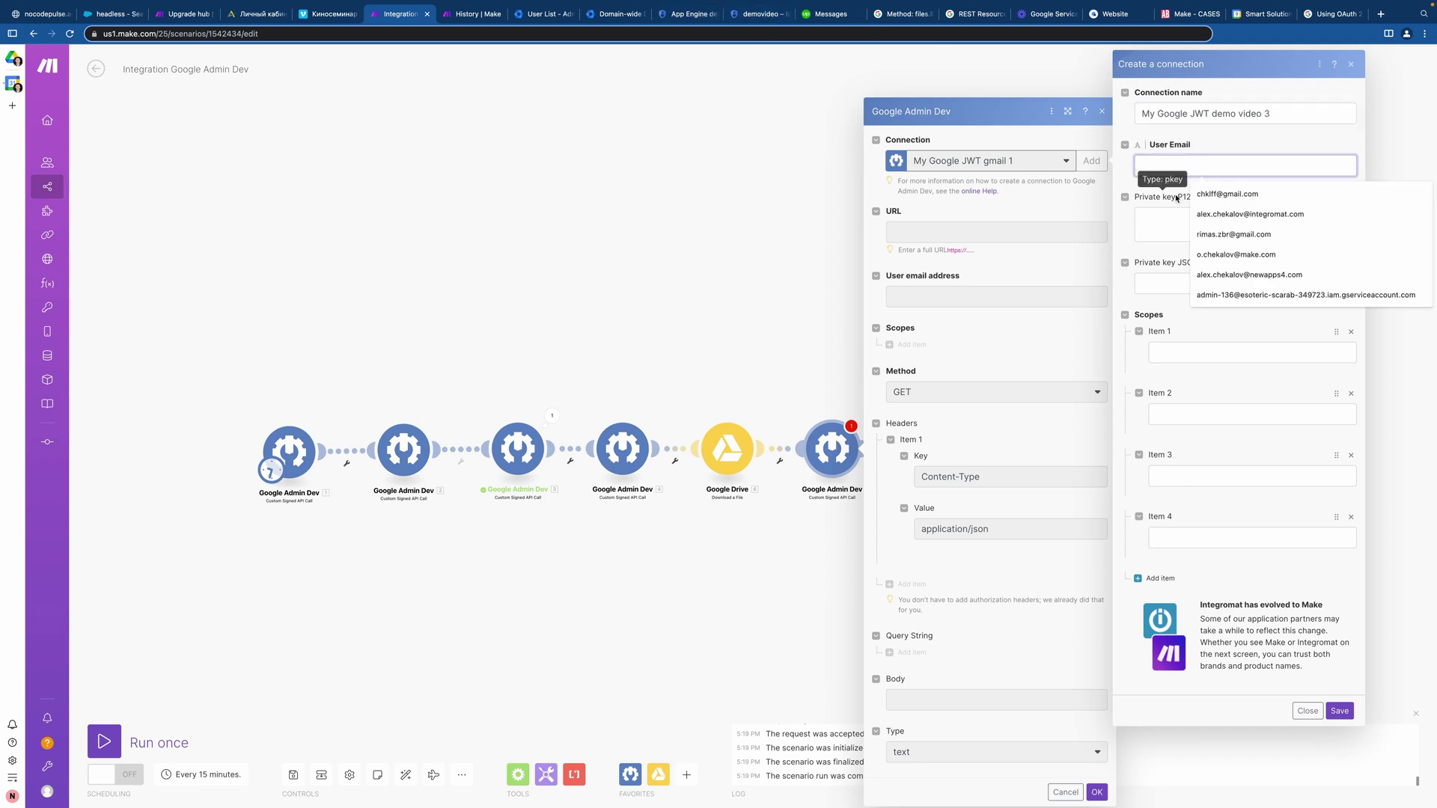
Copy the App Engine default service account's email from the Service Accounts list
{"action": "left_click", "coordinate": [757, 14]}
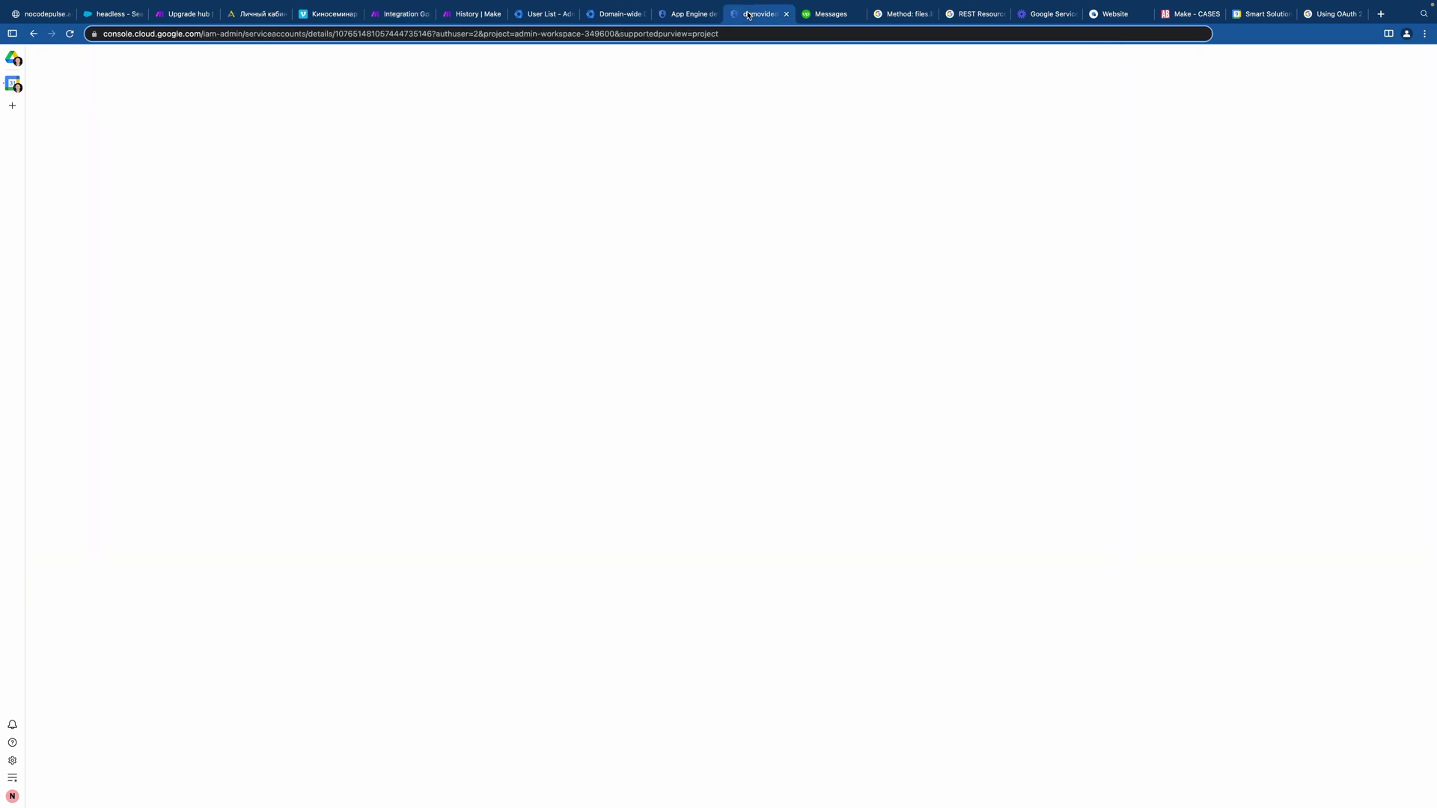
{"action": "left_click", "coordinate": [677, 15]}
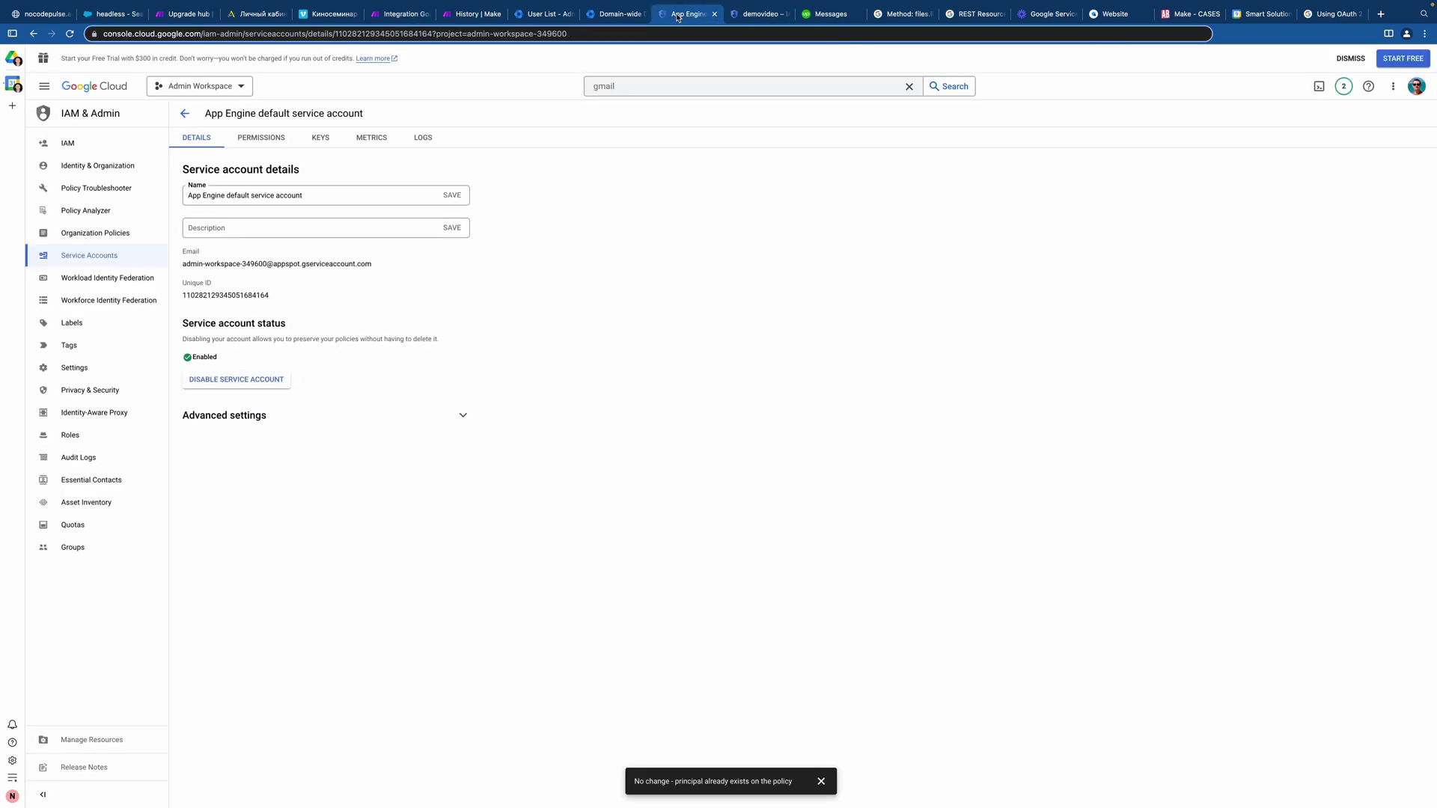
{"action": "triple_click", "coordinate": [268, 263]}
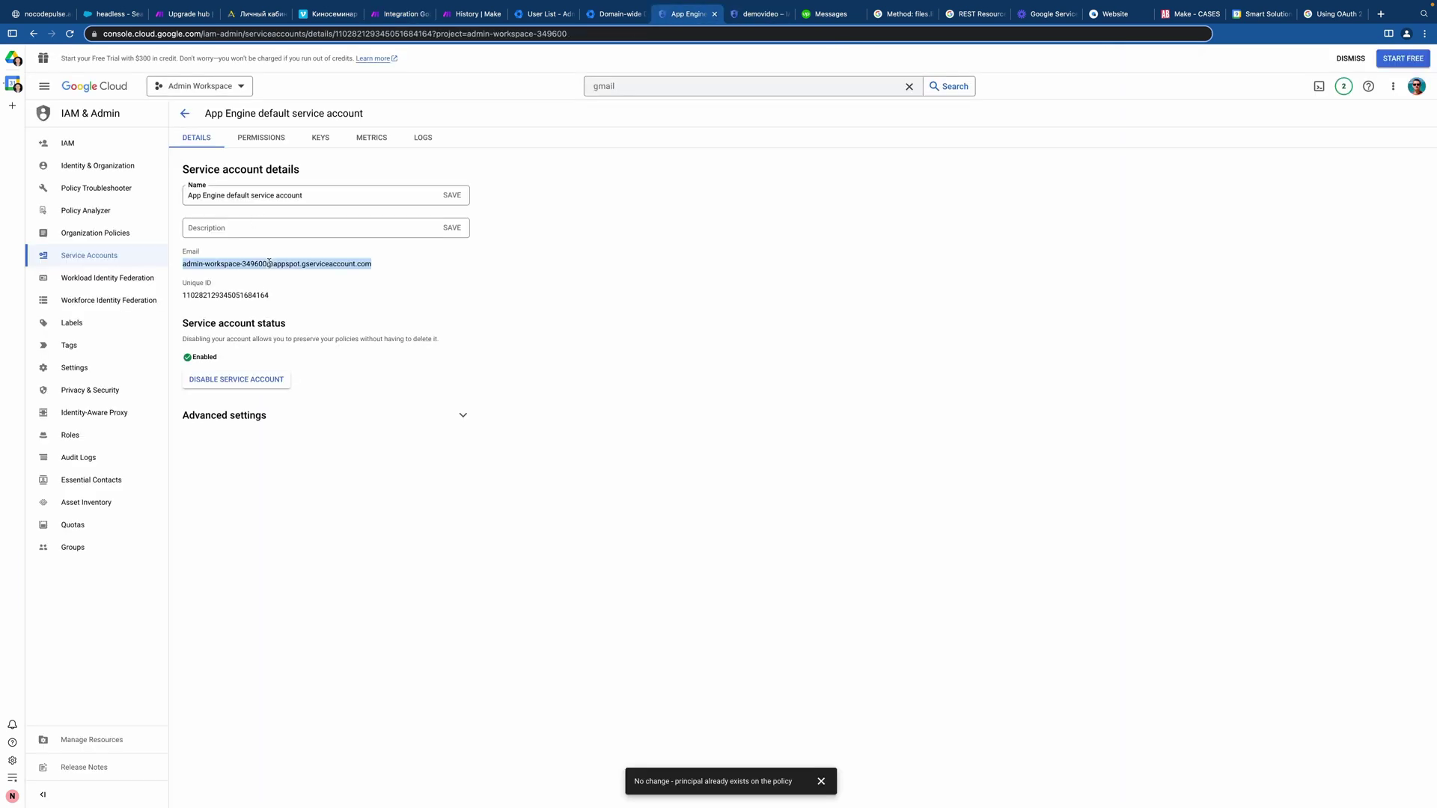
{"action": "left_click", "coordinate": [93, 256]}
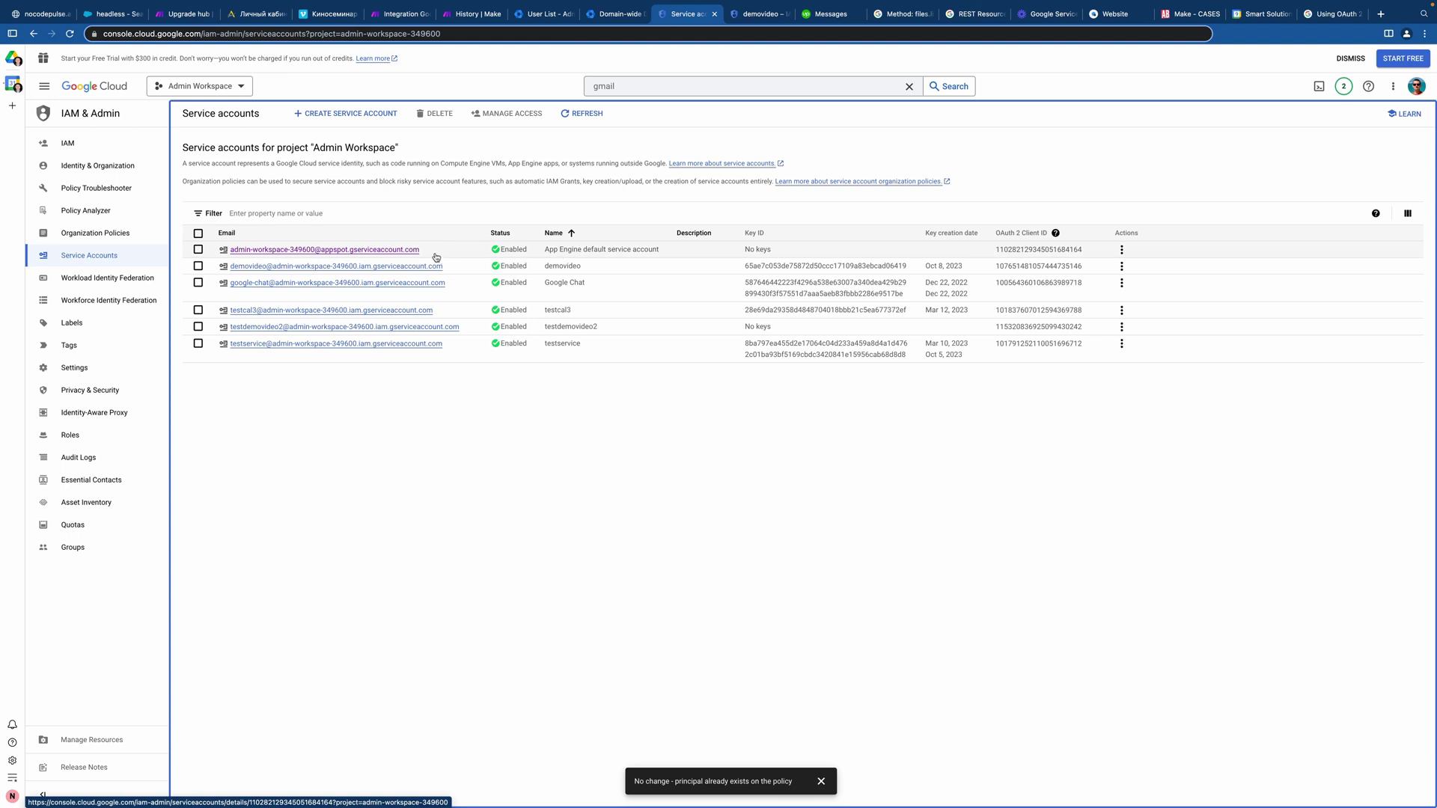
{"action": "left_click", "coordinate": [426, 250]}
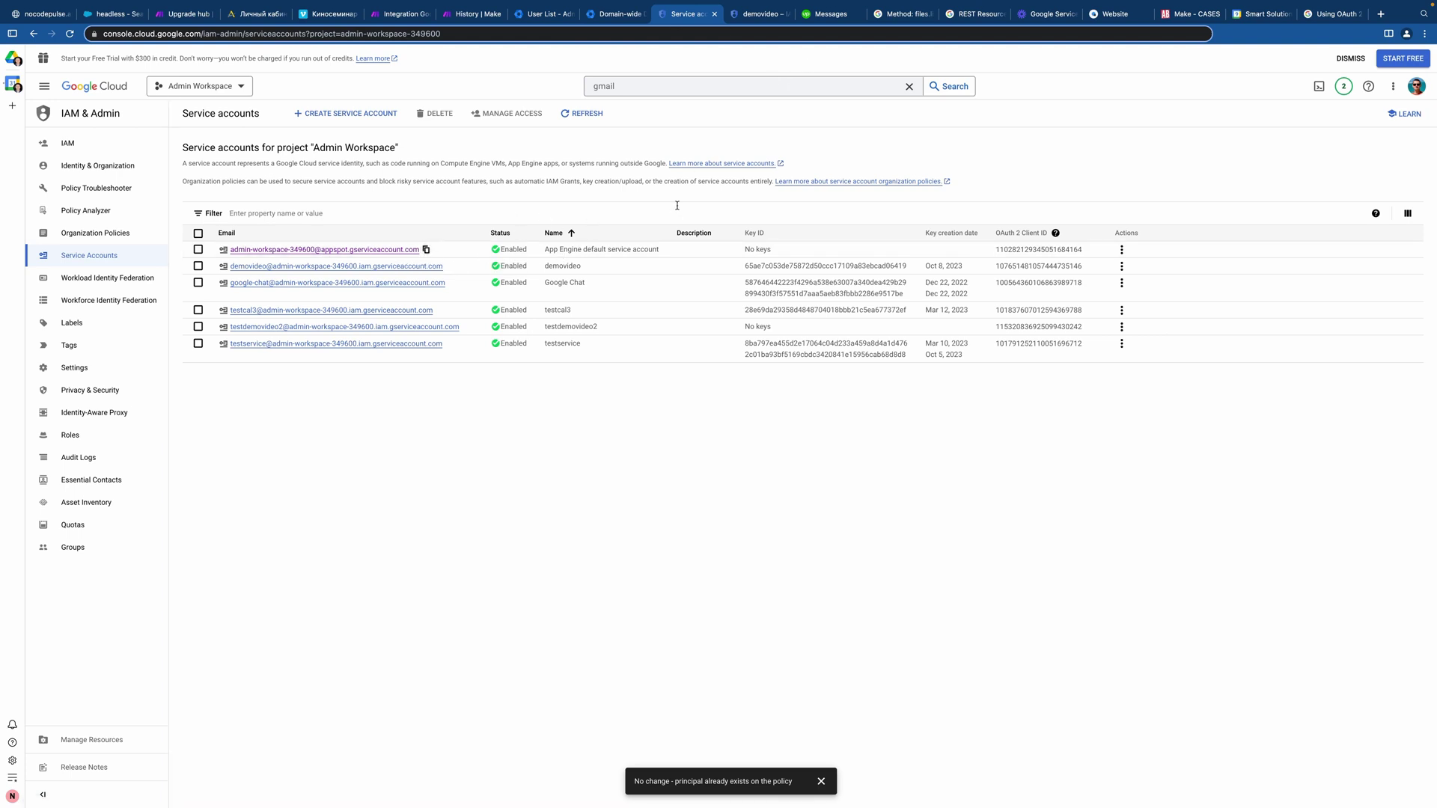
{"action": "left_click", "coordinate": [390, 250]}
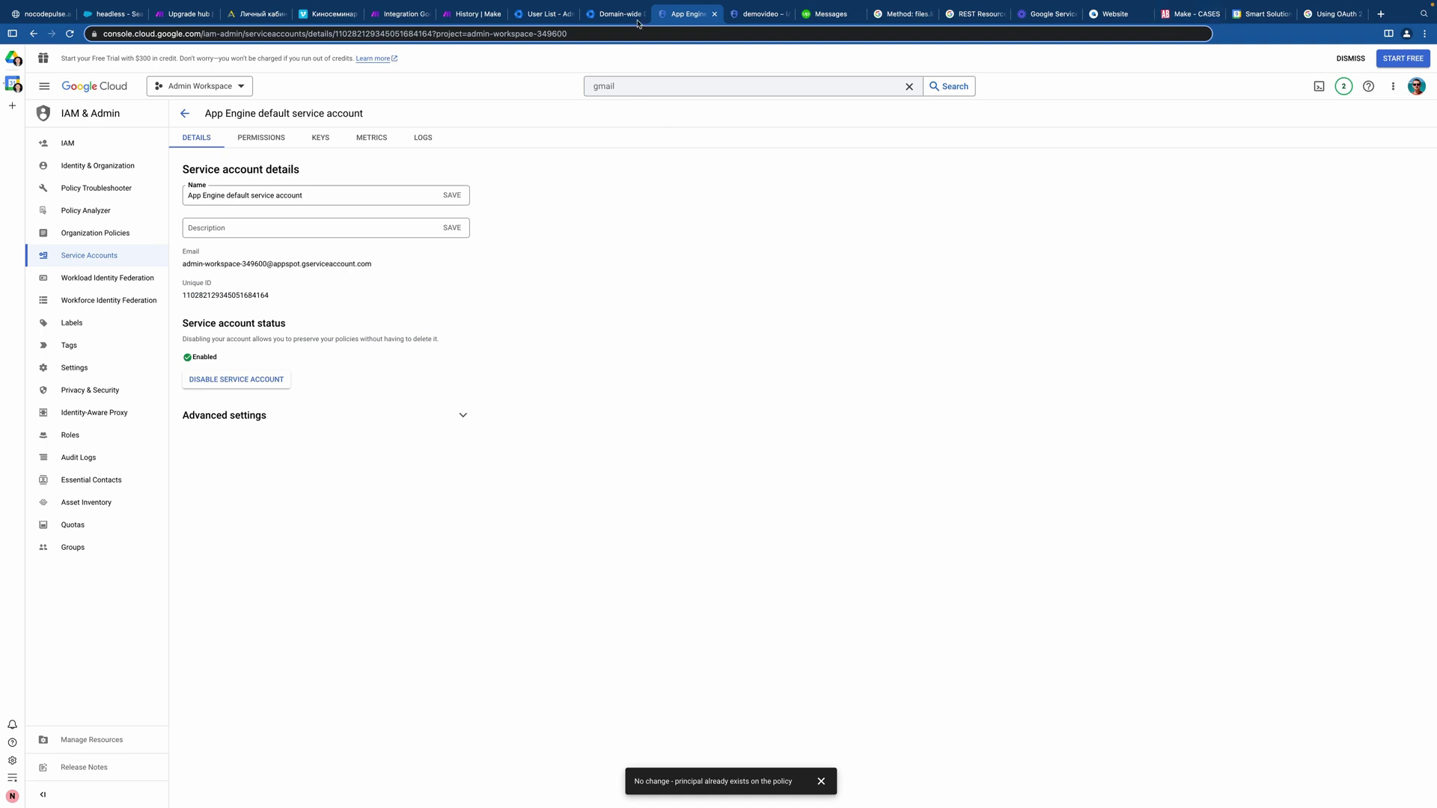
Set the connection's User Email to the appspot service account address from the suggestions
{"action": "left_click", "coordinate": [411, 17]}
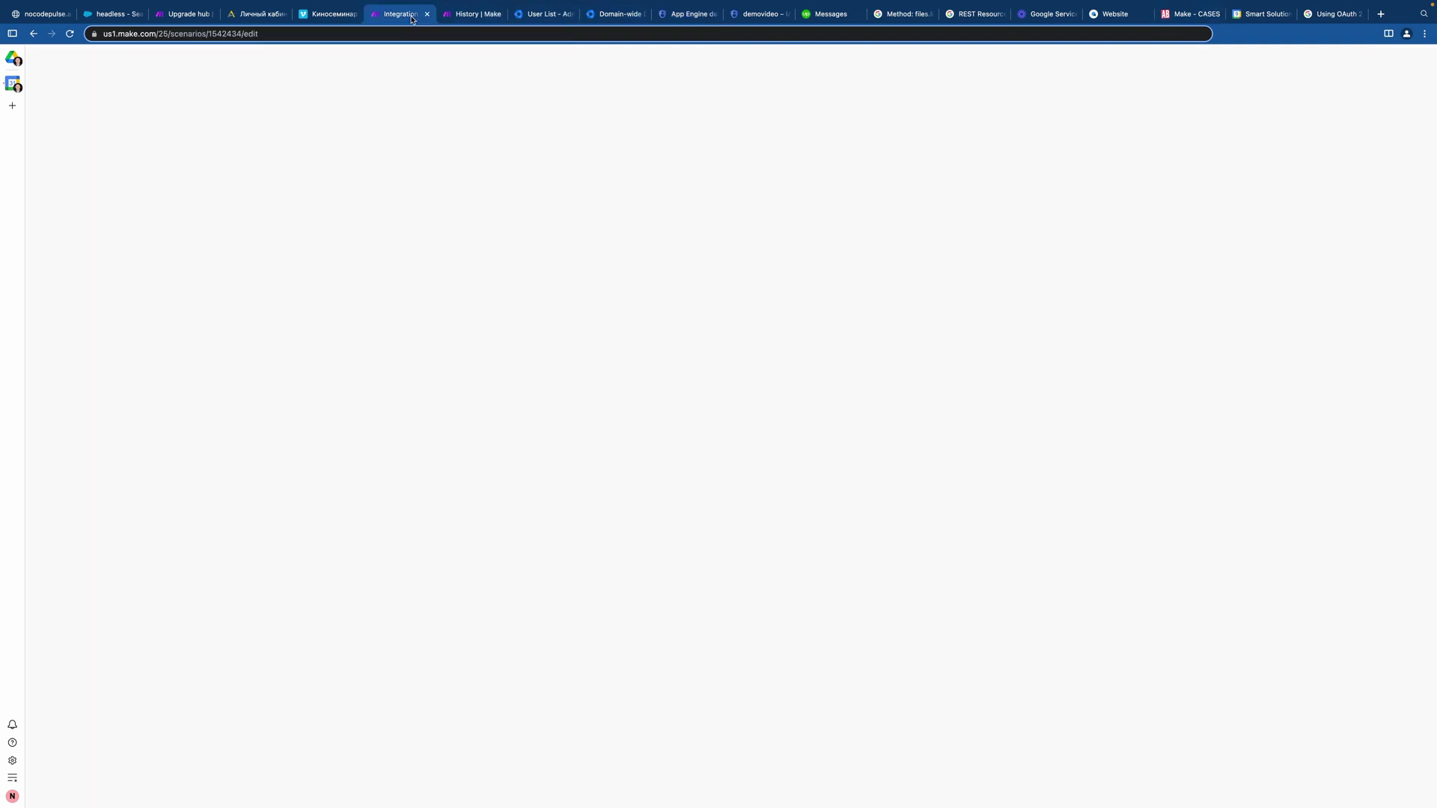
{"action": "left_click", "coordinate": [1201, 170]}
{"action": "left_click", "coordinate": [1347, 256]}
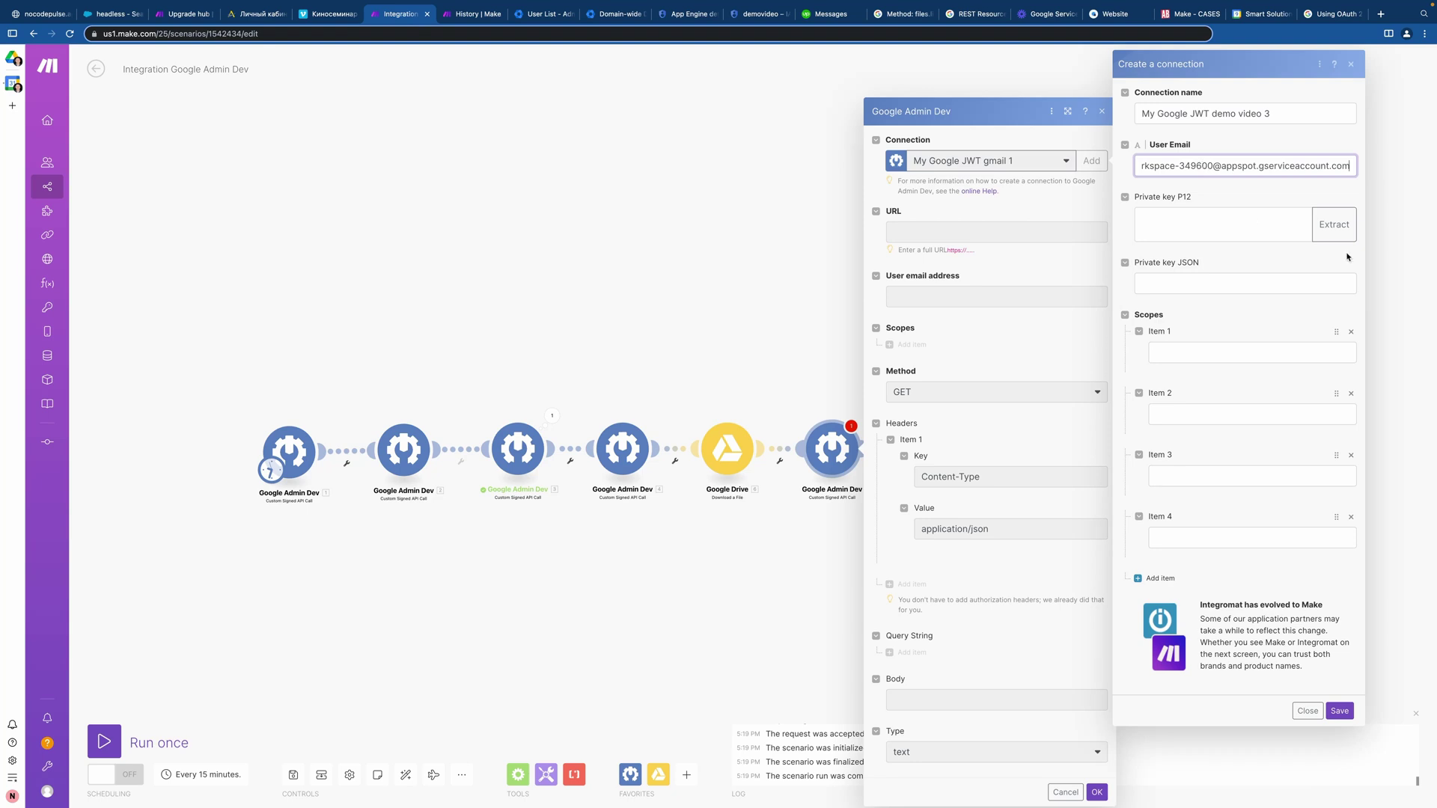
{"action": "left_click", "coordinate": [1148, 284]}
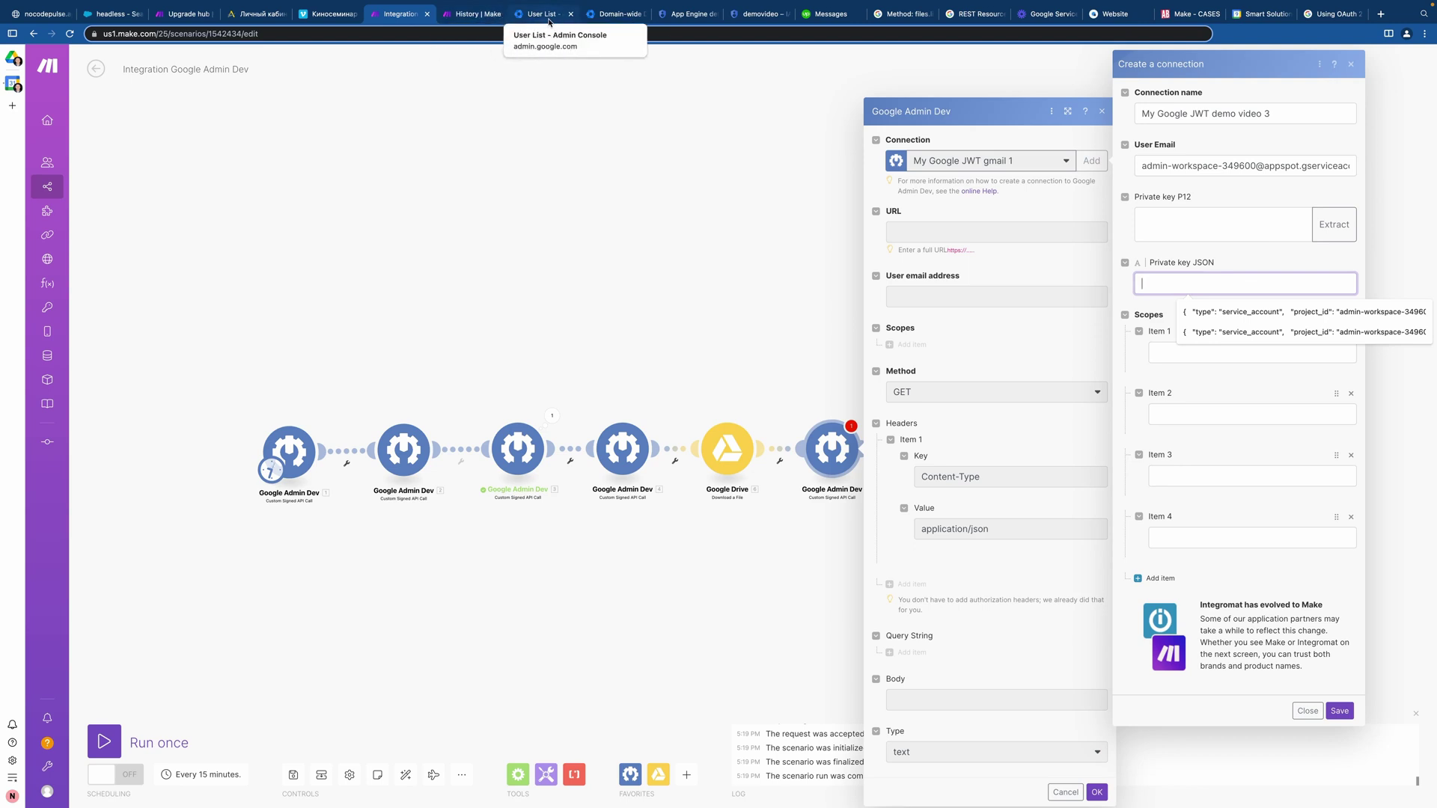
{"action": "left_click", "coordinate": [682, 15]}
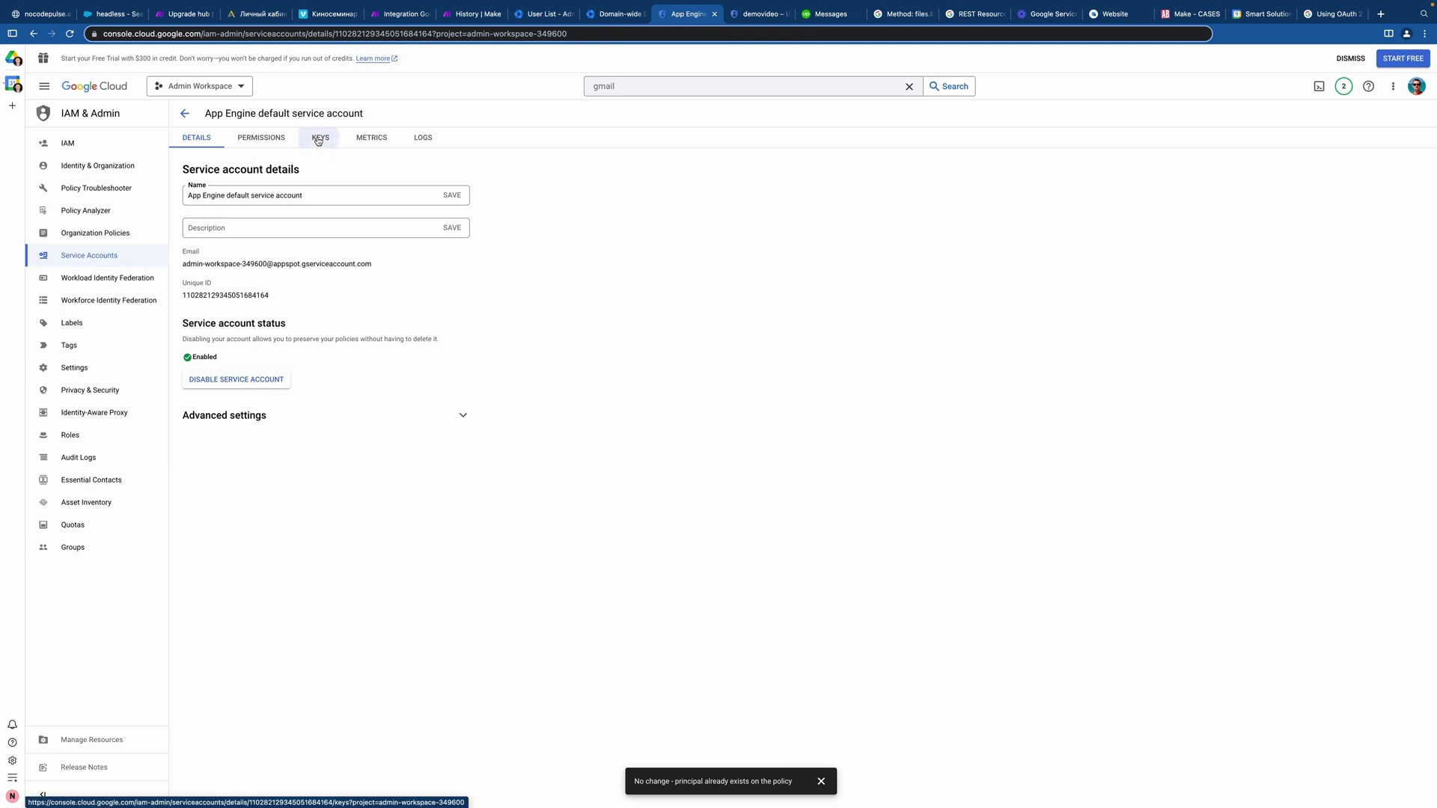
Add a new JSON private key on the service account's Keys tab and close the saved-key confirmation
{"action": "left_click", "coordinate": [320, 138]}
{"action": "left_click", "coordinate": [207, 278]}
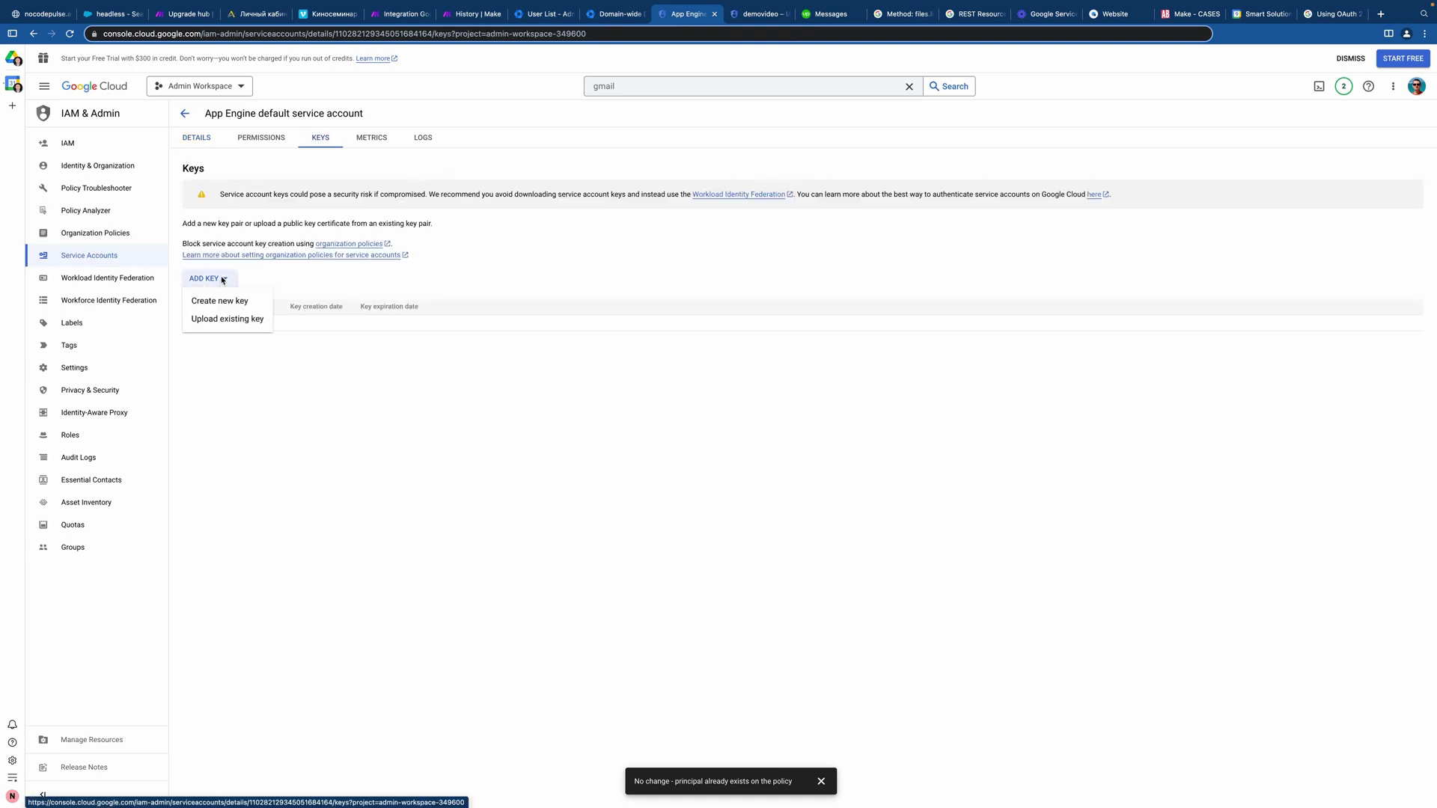
{"action": "left_click", "coordinate": [230, 300]}
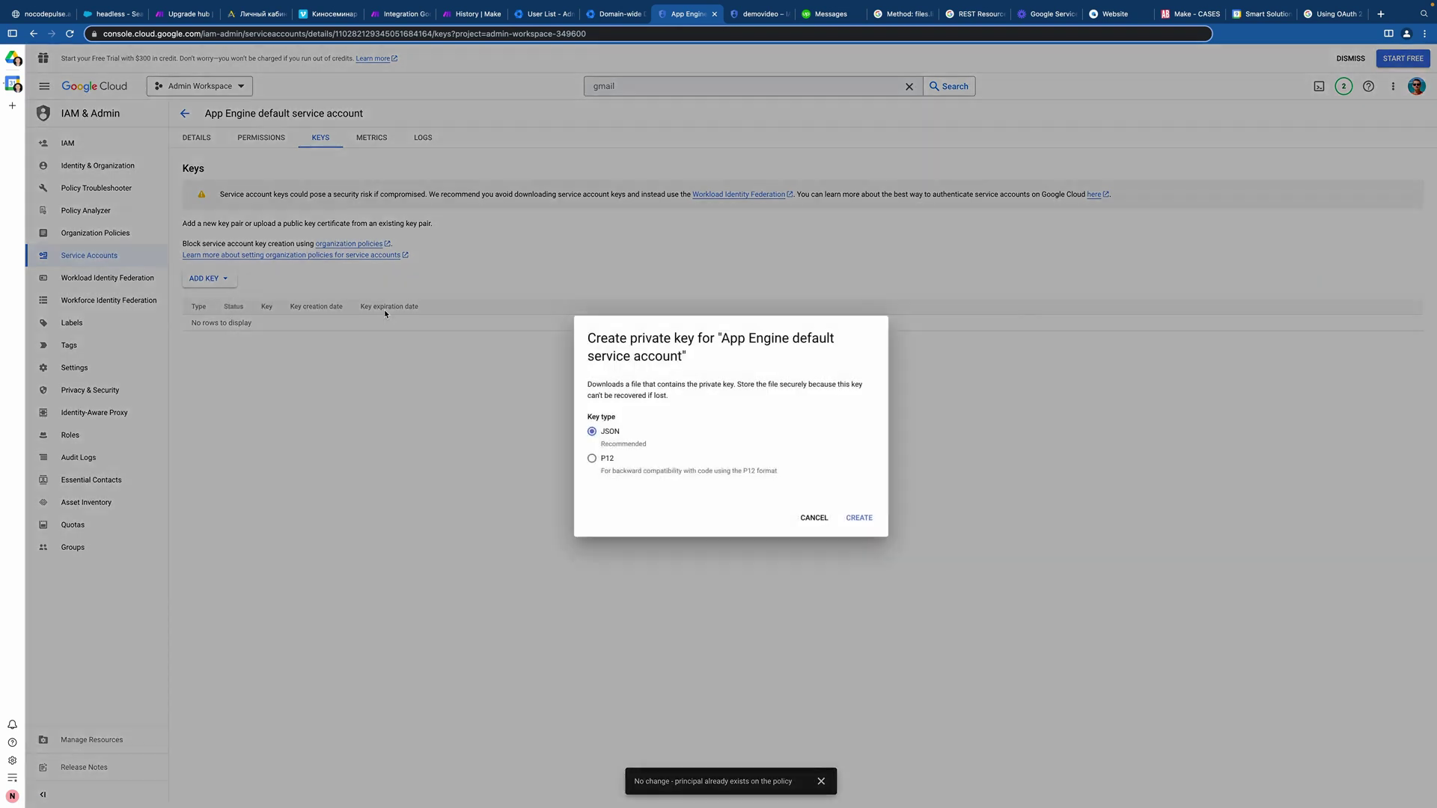
{"action": "left_click", "coordinate": [859, 518]}
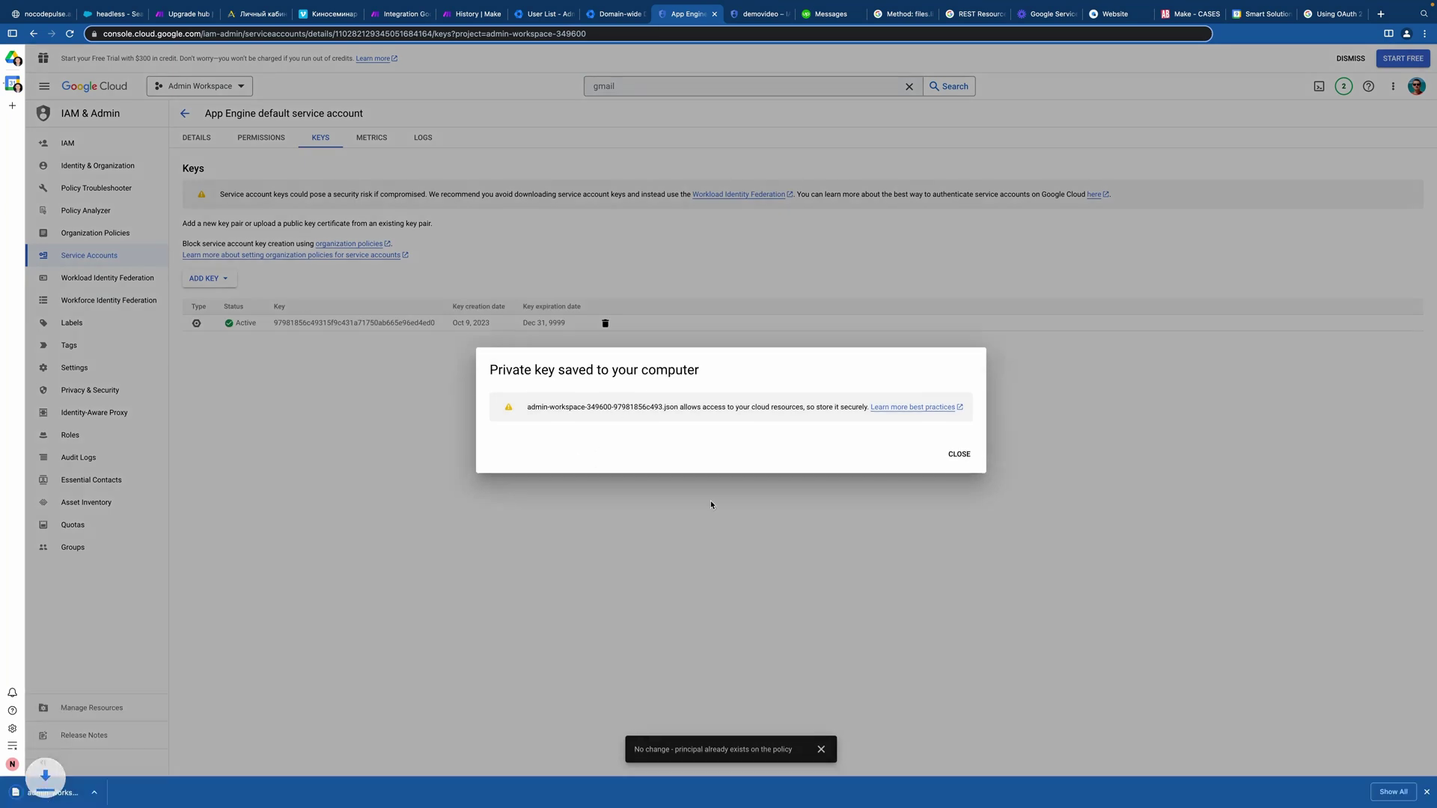
{"action": "left_click", "coordinate": [951, 452]}
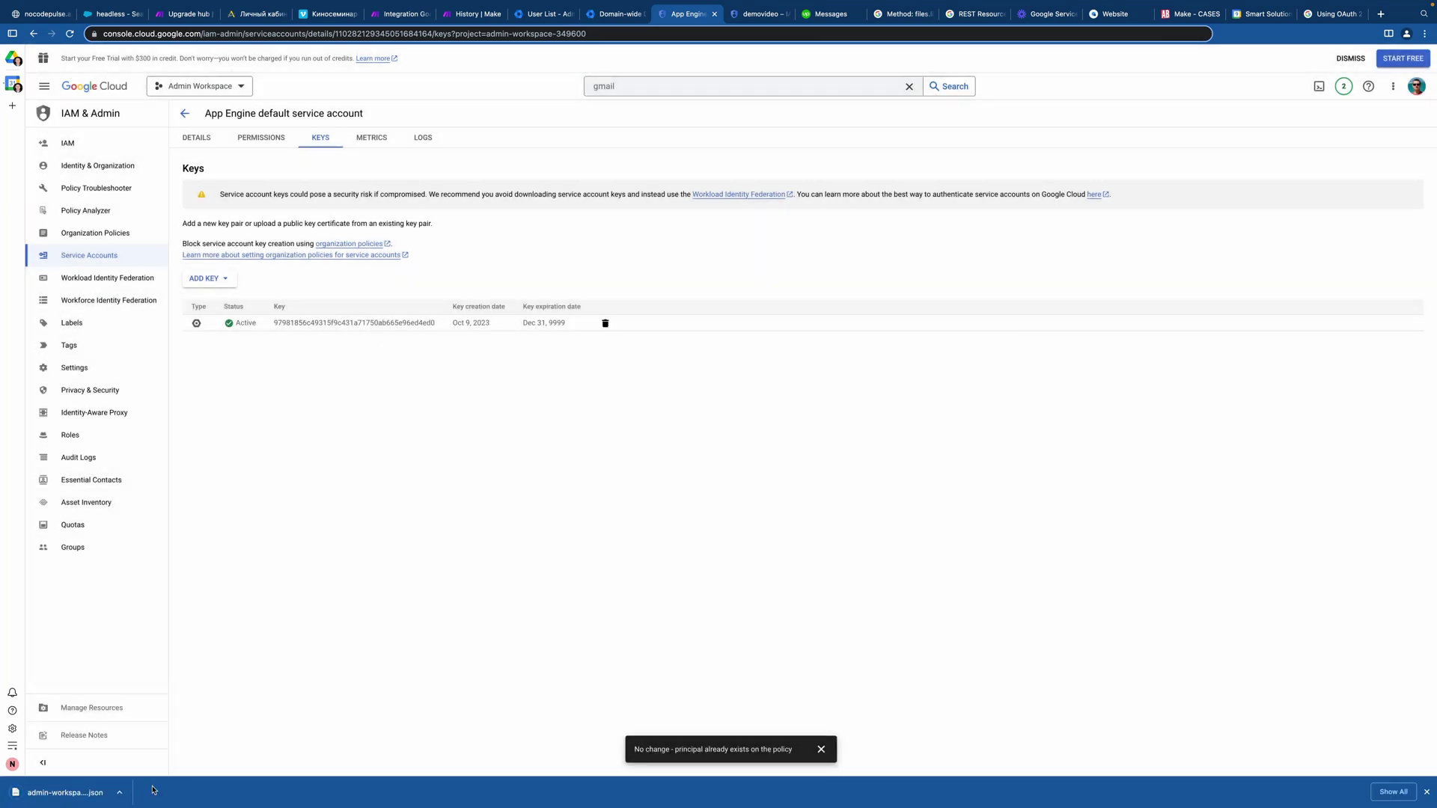
{"action": "key", "text": "ctrl+Left"}
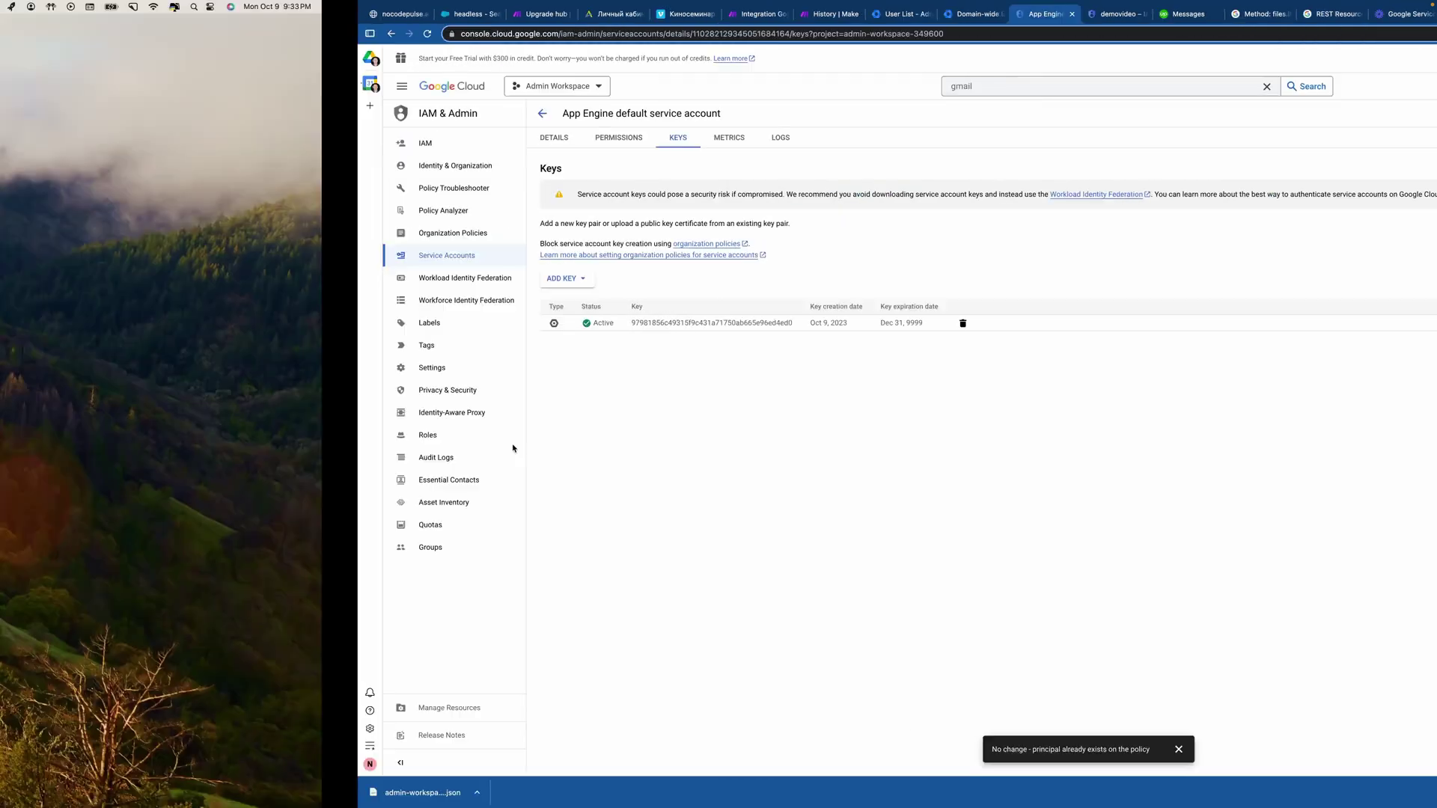
{"action": "left_click_drag", "start_coordinate": [511, 773], "coordinate": [513, 327]}
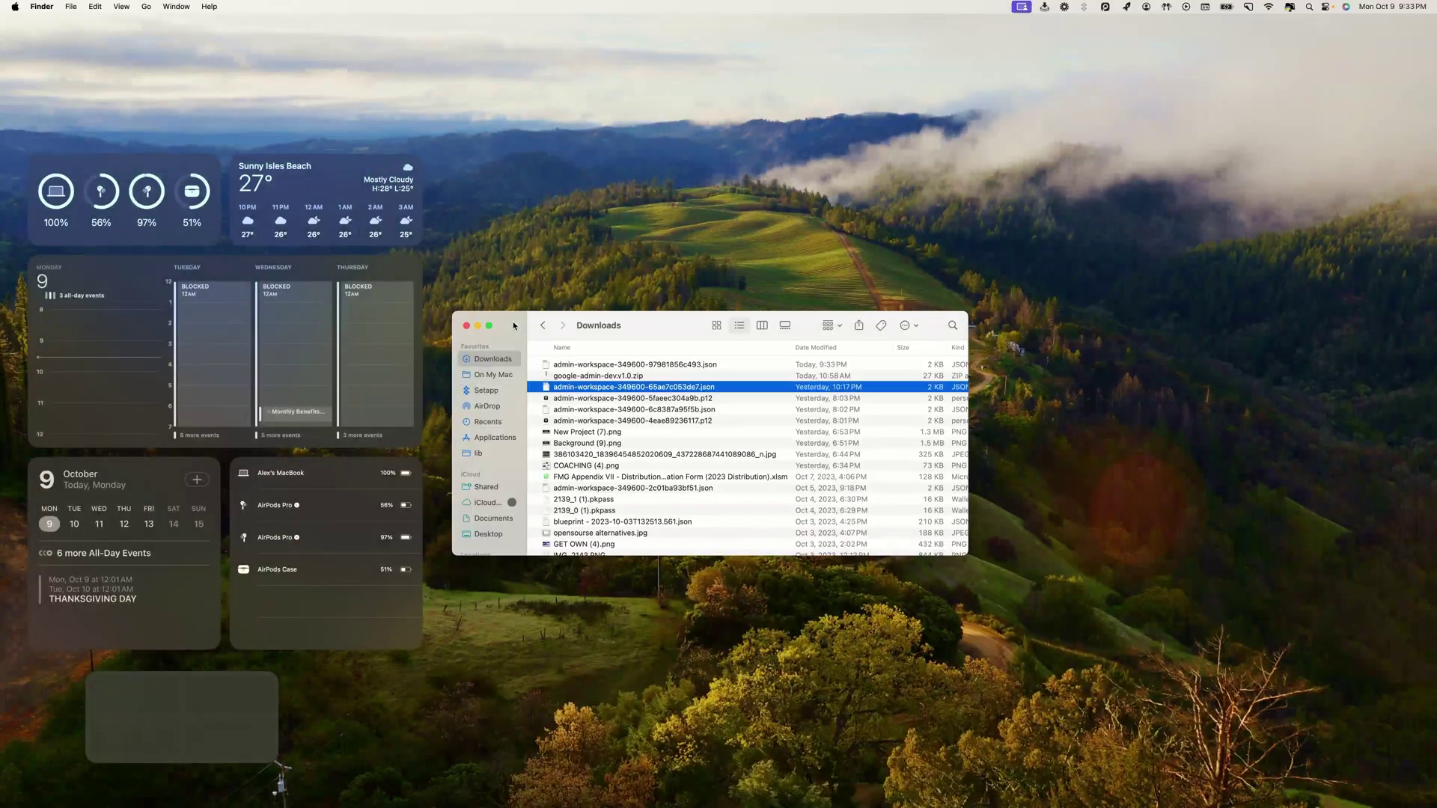
{"action": "key", "text": "space"}
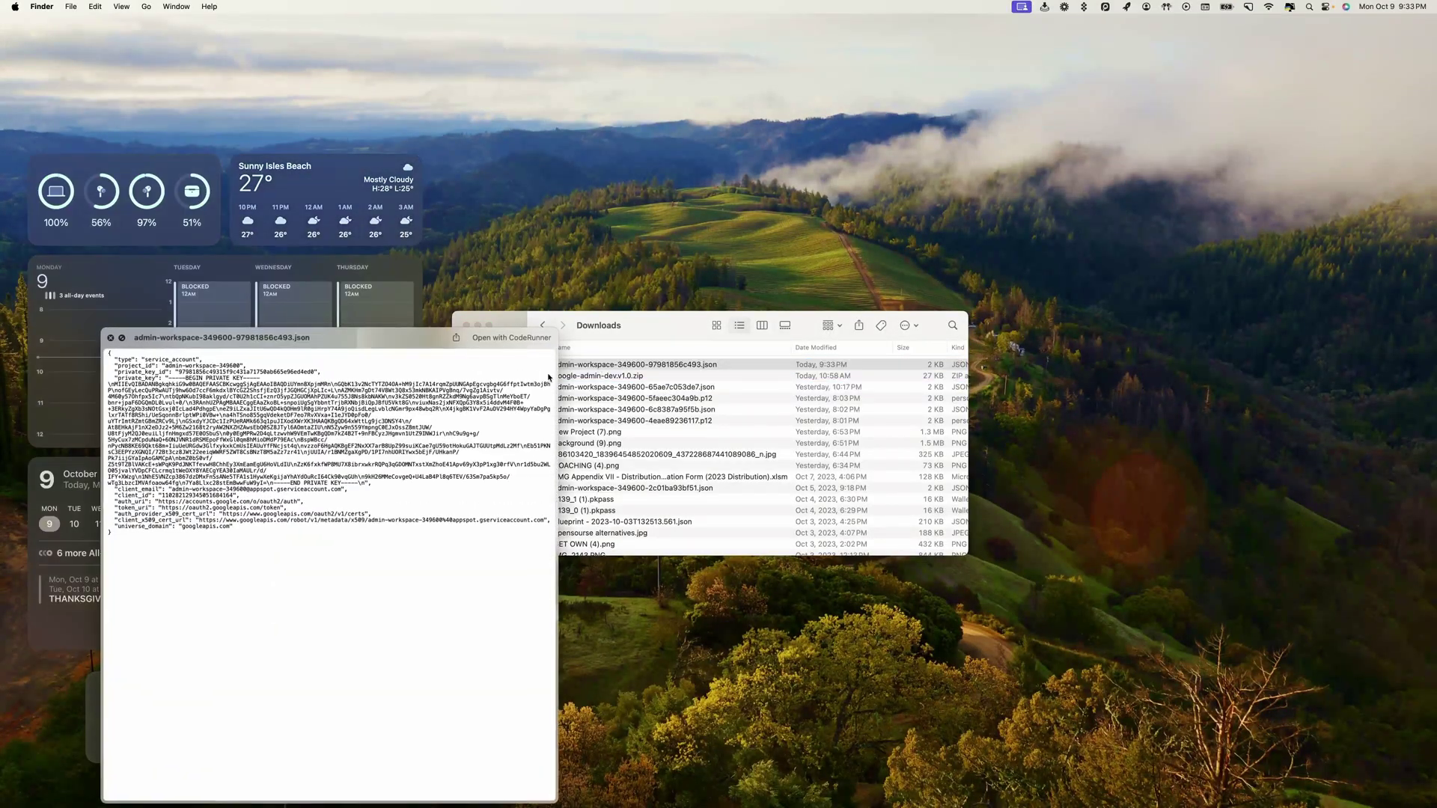
{"action": "left_click_drag", "start_coordinate": [108, 356], "coordinate": [137, 568]}
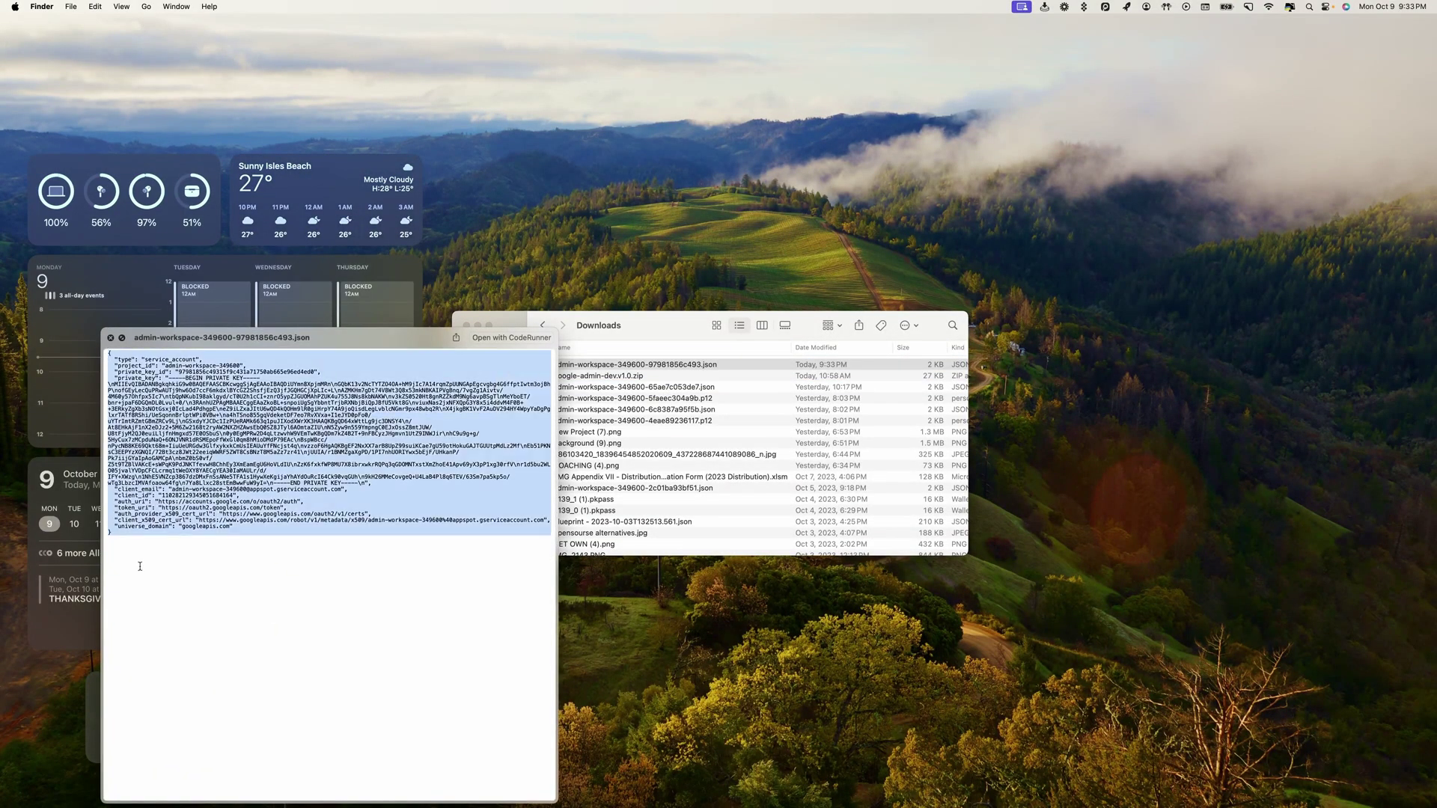
{"action": "key", "text": "super+Tab"}
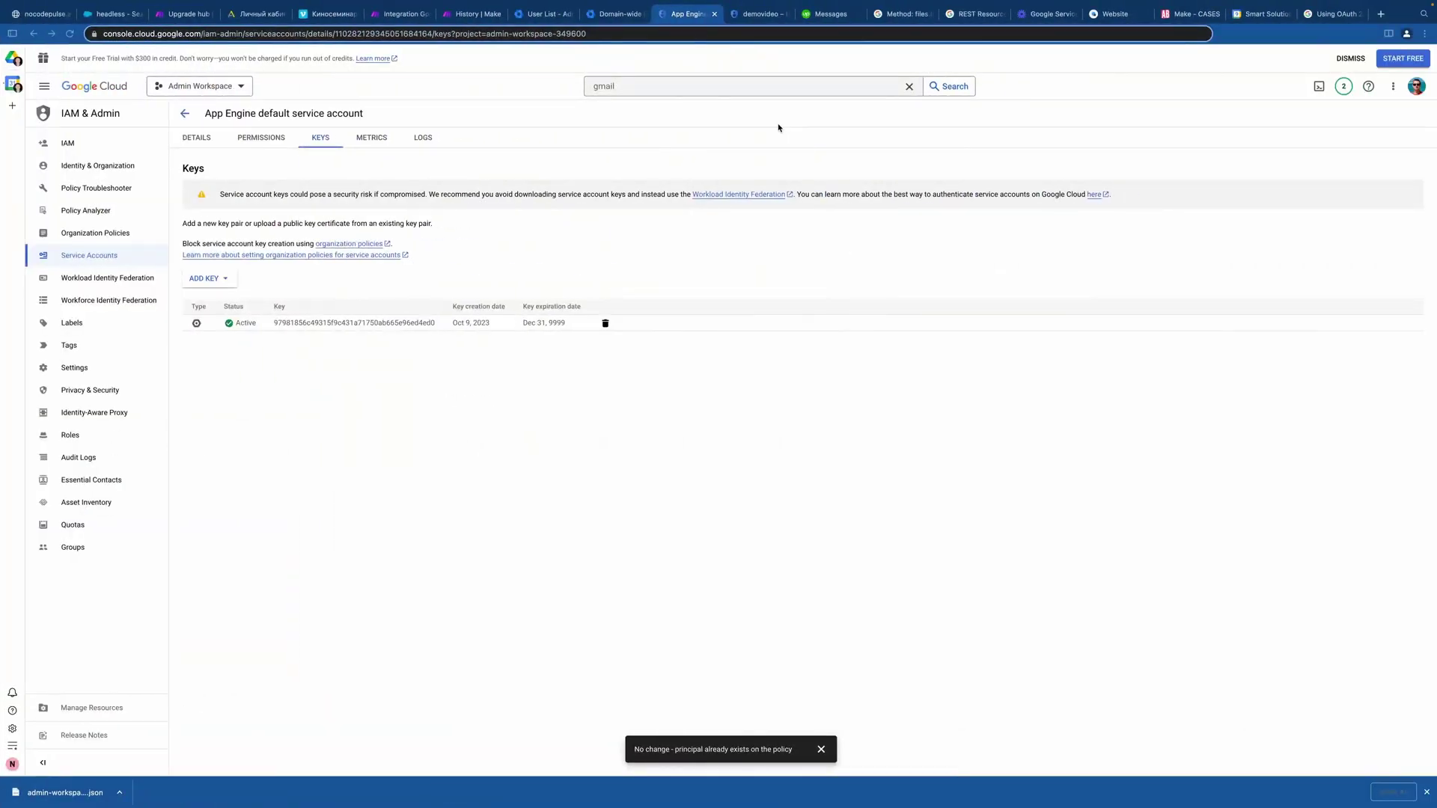
Paste the service-account JSON key into the new connection and set scopes 1-2 to Drive and openid
{"action": "left_click", "coordinate": [400, 15]}
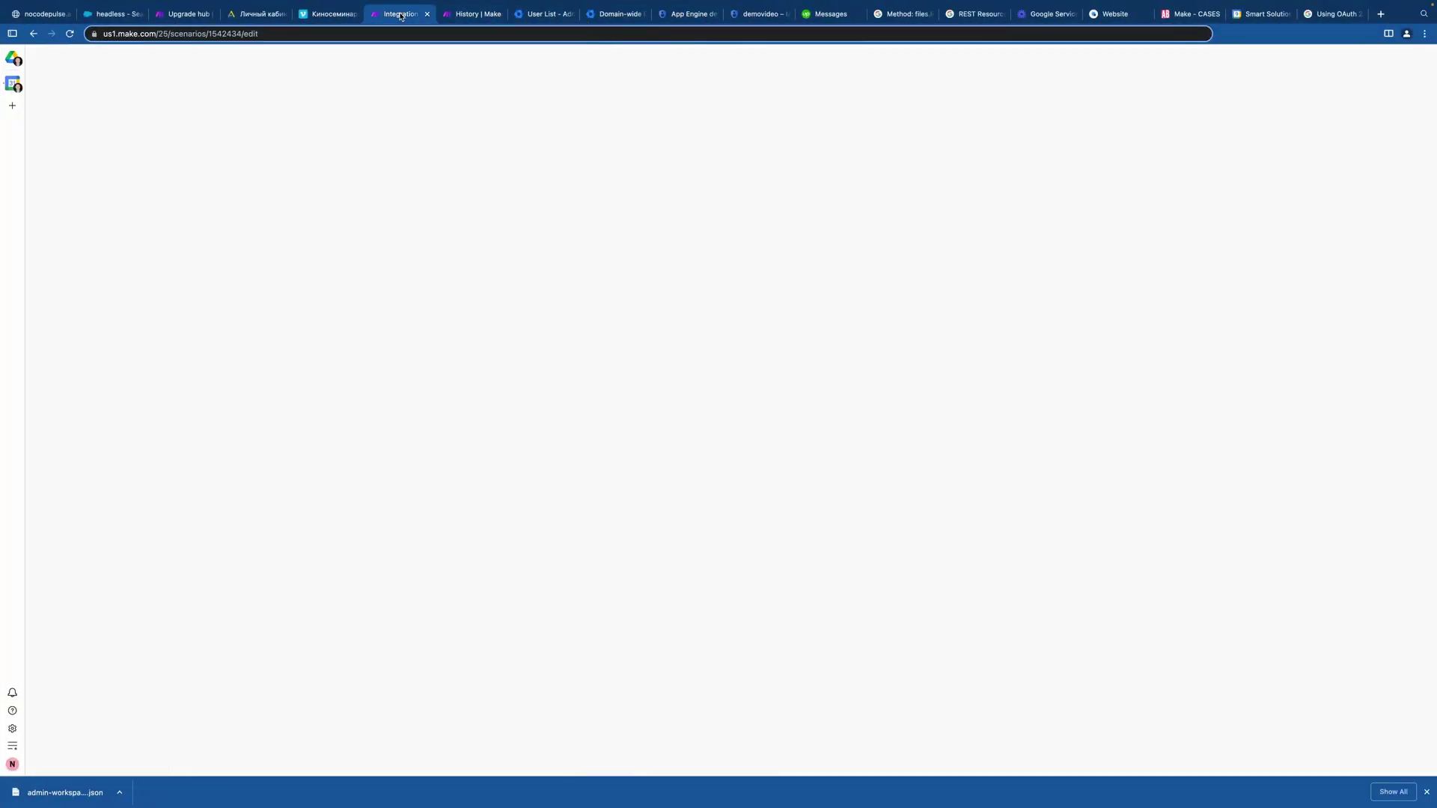
{"action": "left_click", "coordinate": [1198, 284]}
{"action": "key", "text": "ctrl+v"}
{"action": "left_click", "coordinate": [1193, 353]}
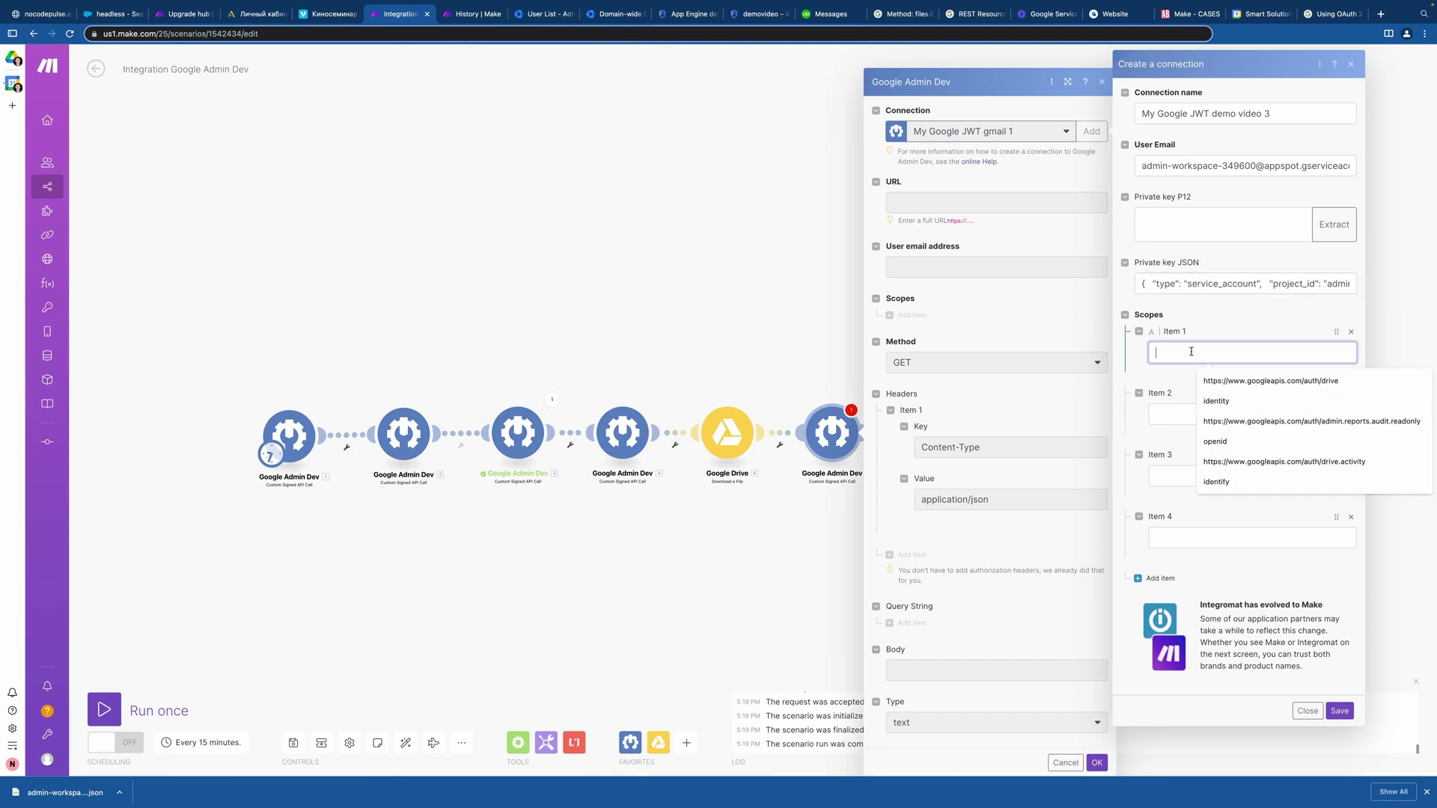
{"action": "left_click", "coordinate": [1231, 381]}
{"action": "left_click", "coordinate": [1211, 416]}
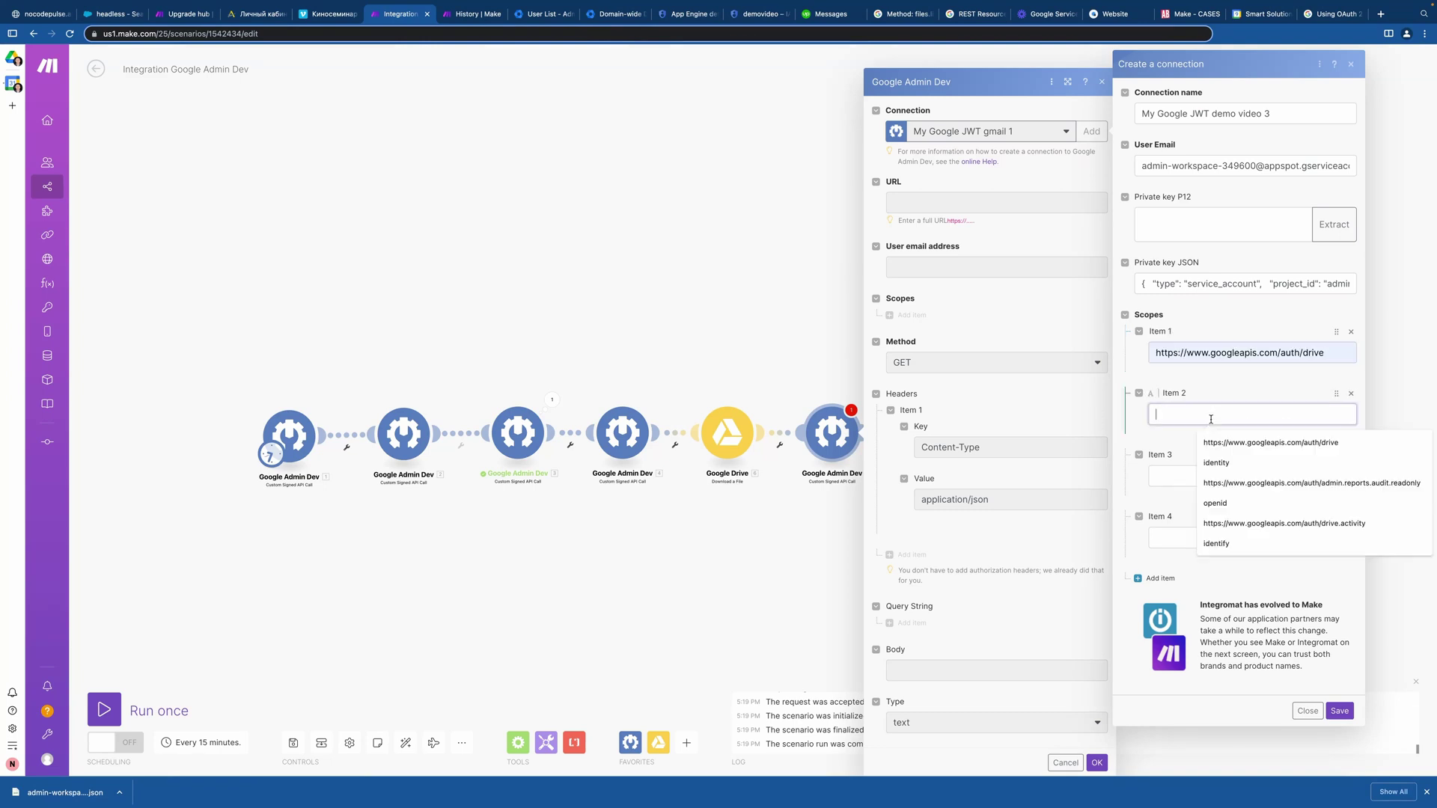
{"action": "left_click", "coordinate": [1215, 503]}
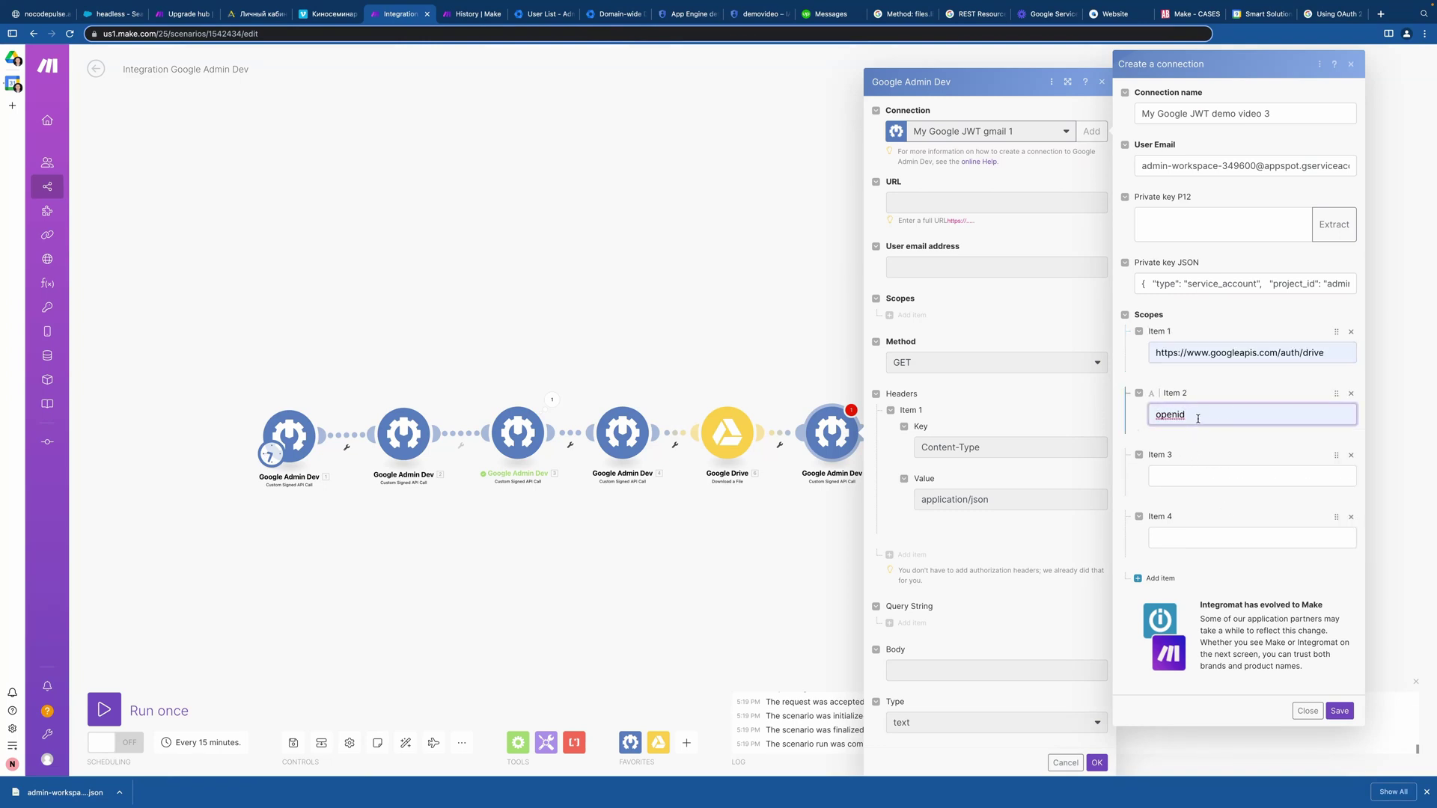
{"action": "left_click", "coordinate": [1198, 476]}
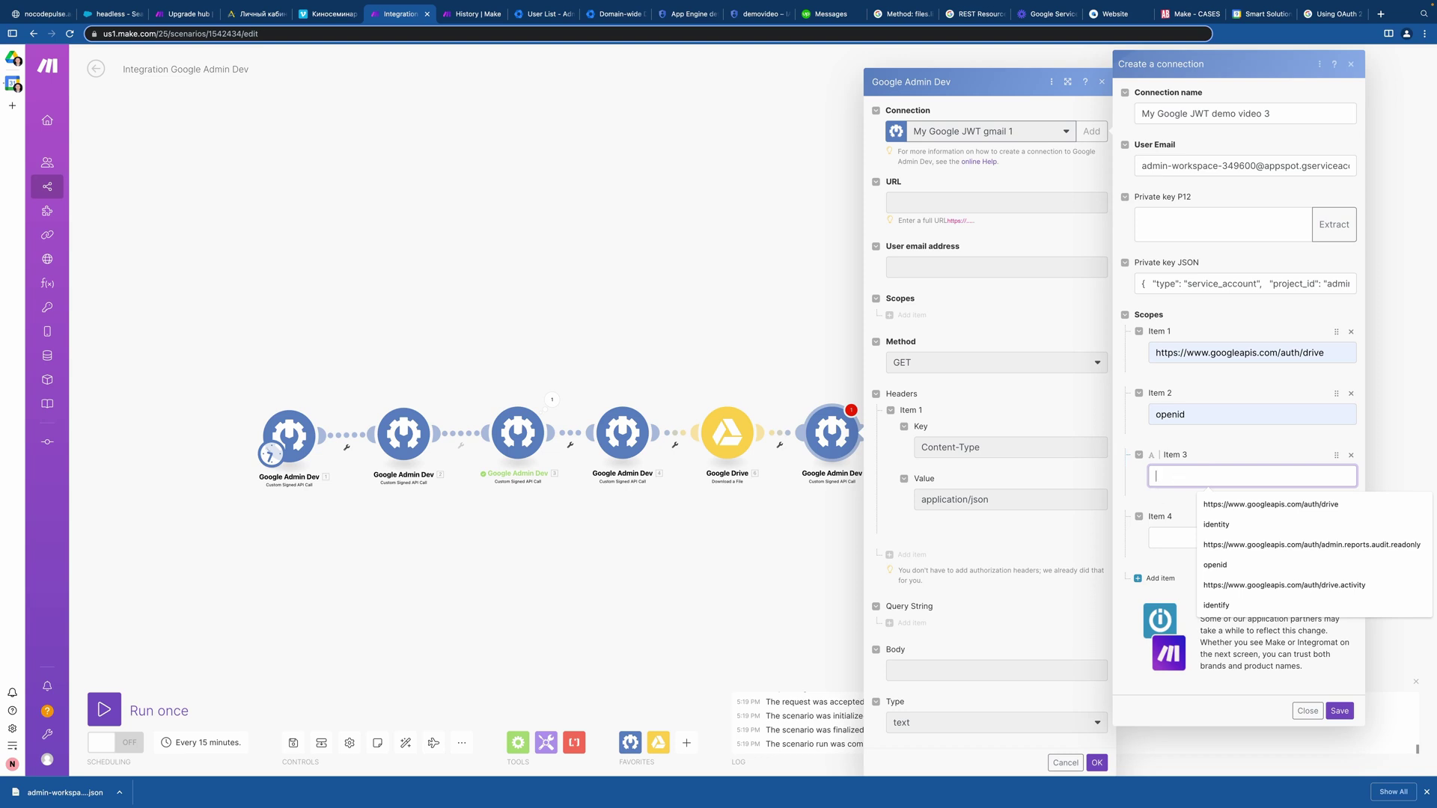
{"action": "key", "text": "super+v"}
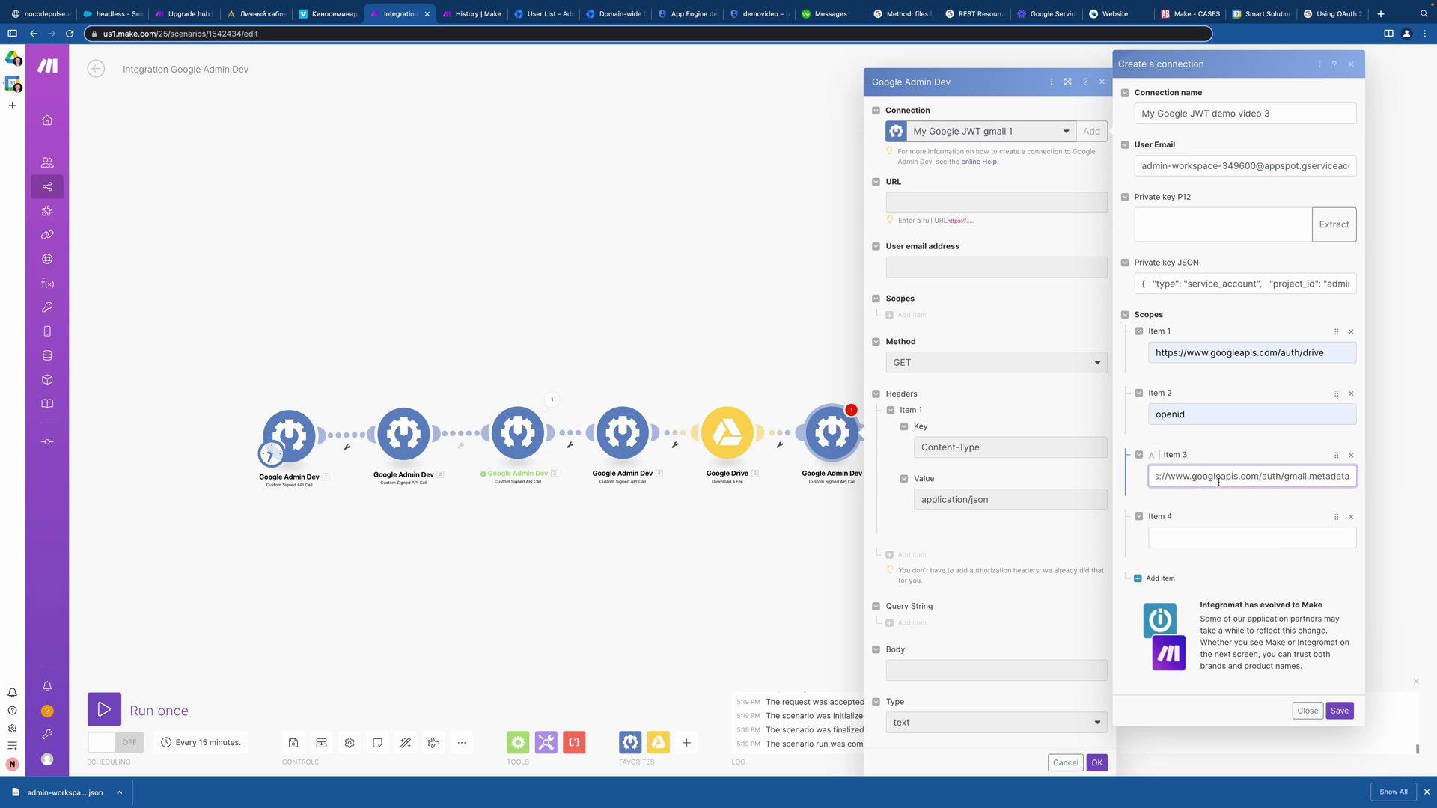
{"action": "key", "text": "super+a"}
{"action": "left_click", "coordinate": [1286, 478]}
{"action": "left_click_drag", "start_coordinate": [1258, 476], "coordinate": [1353, 476]}
{"action": "key", "text": "BackSpace"}
{"action": "left_click", "coordinate": [1196, 539]}
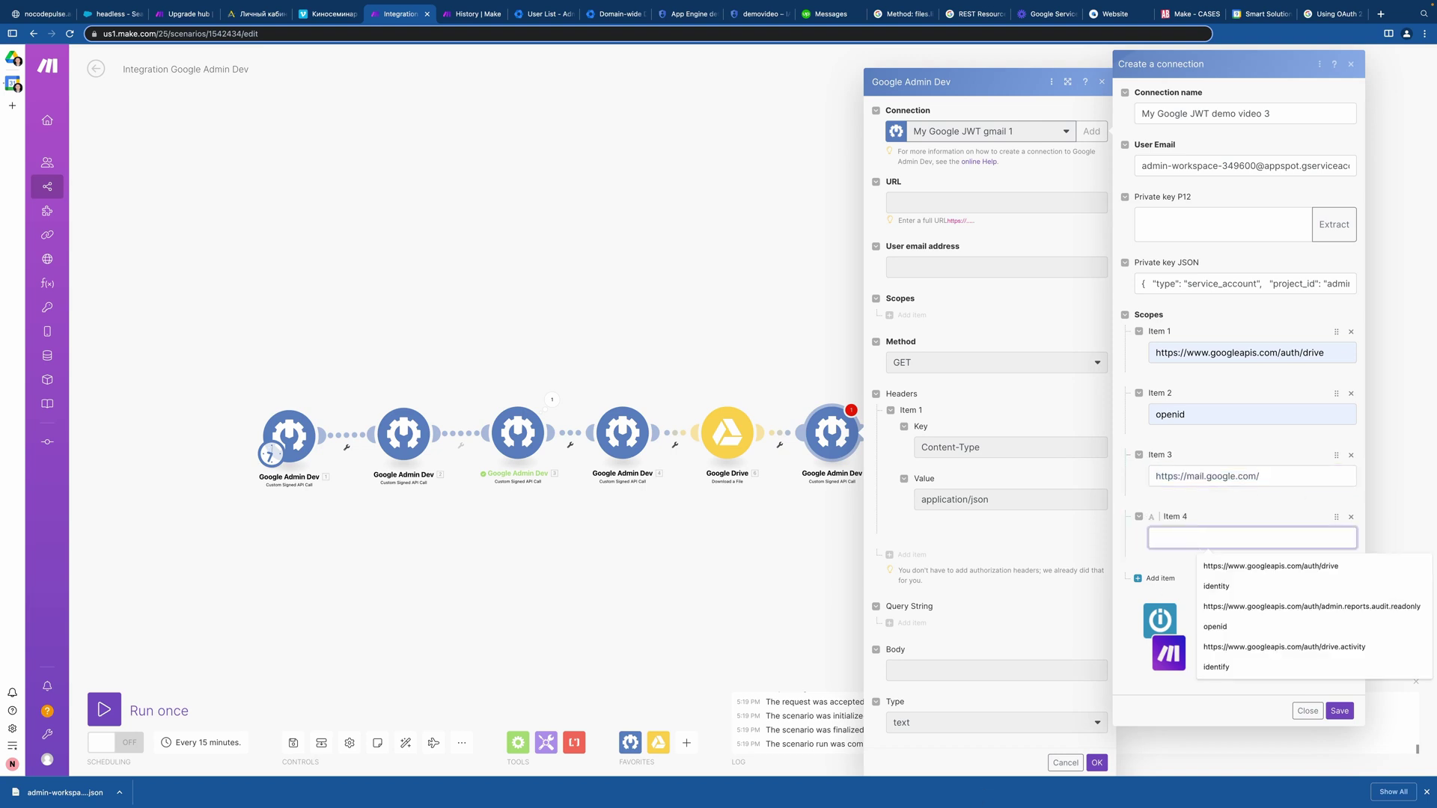
{"action": "type", "text": "https://www.googleapis.com/auth/calendar"}
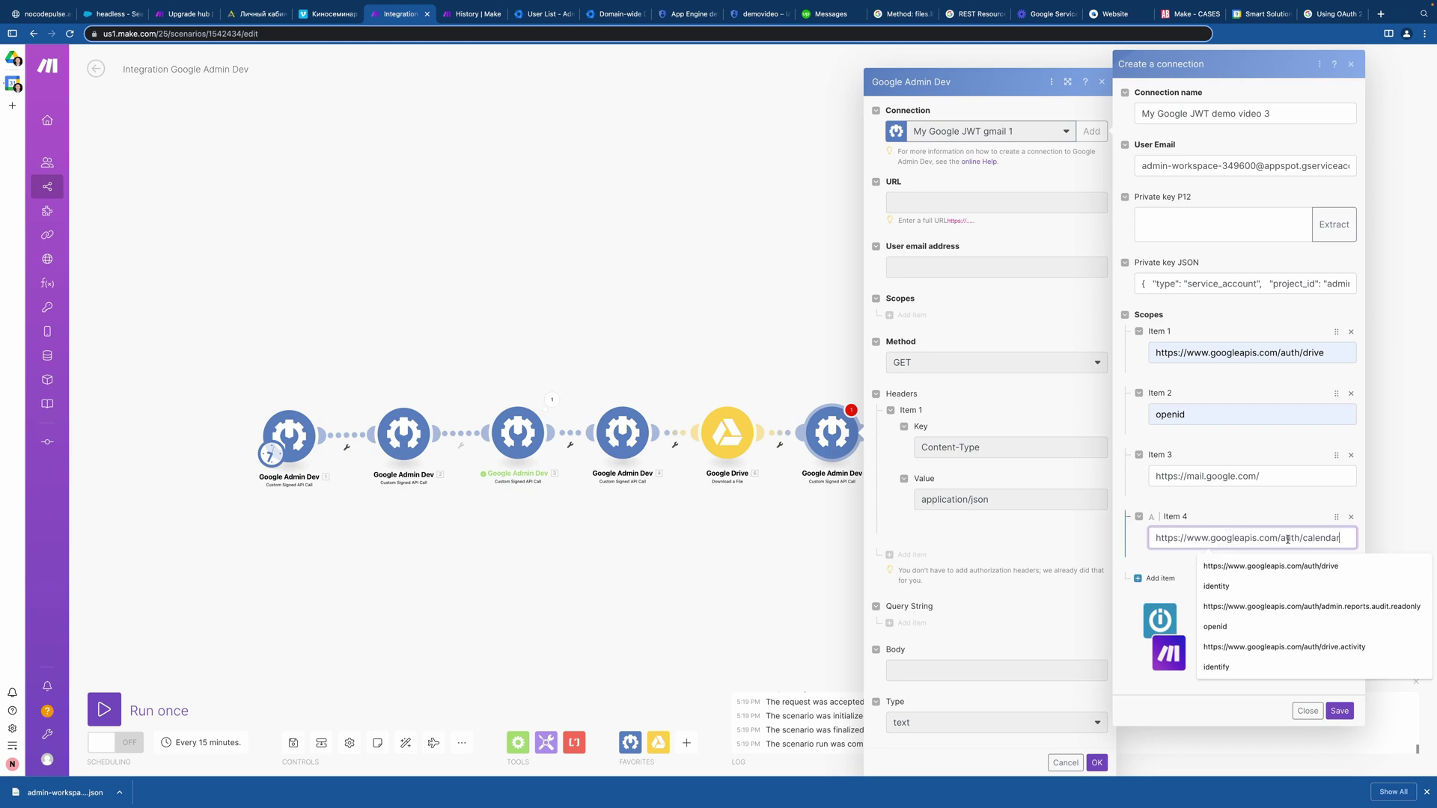
{"action": "triple_click", "coordinate": [1204, 478]}
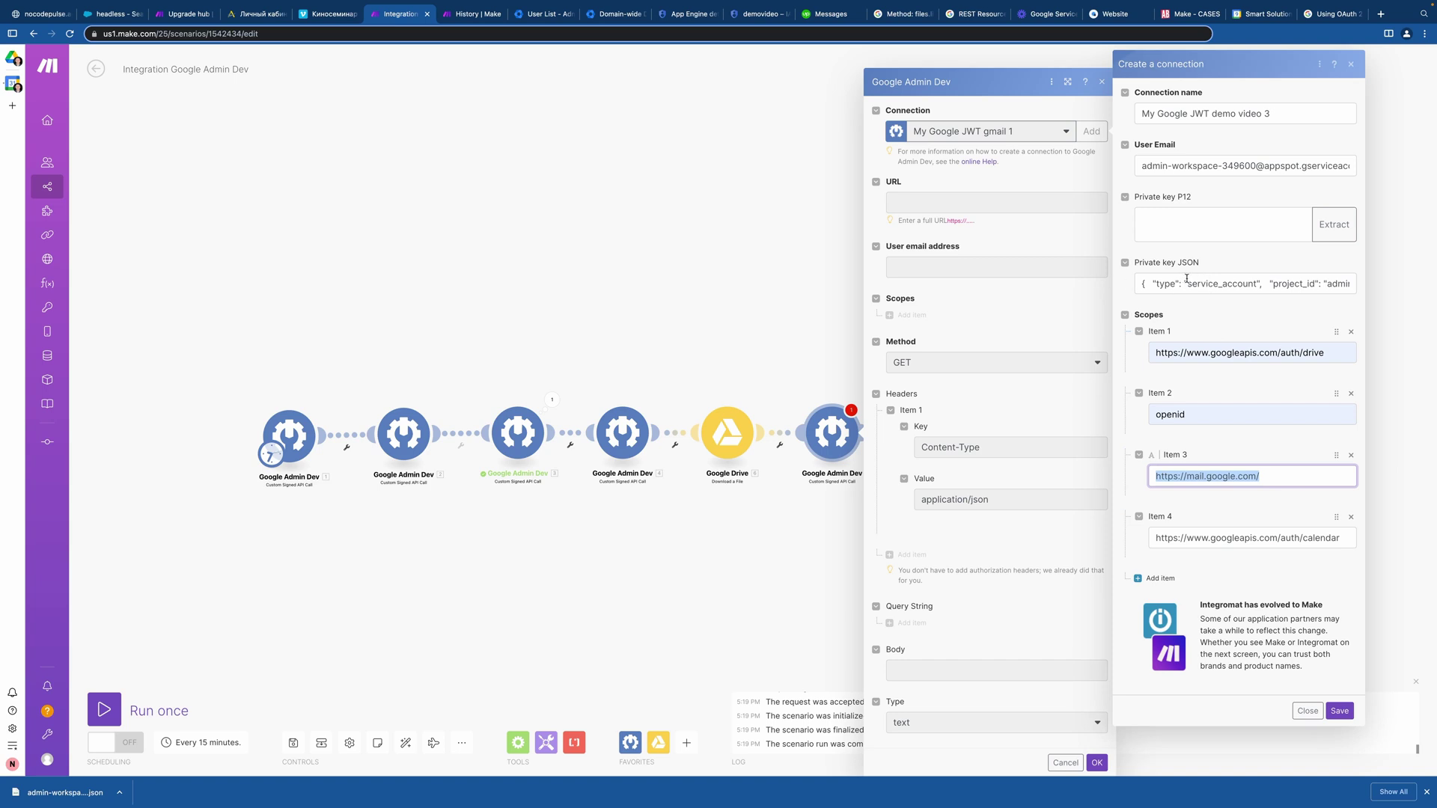
{"action": "left_click", "coordinate": [1248, 284]}
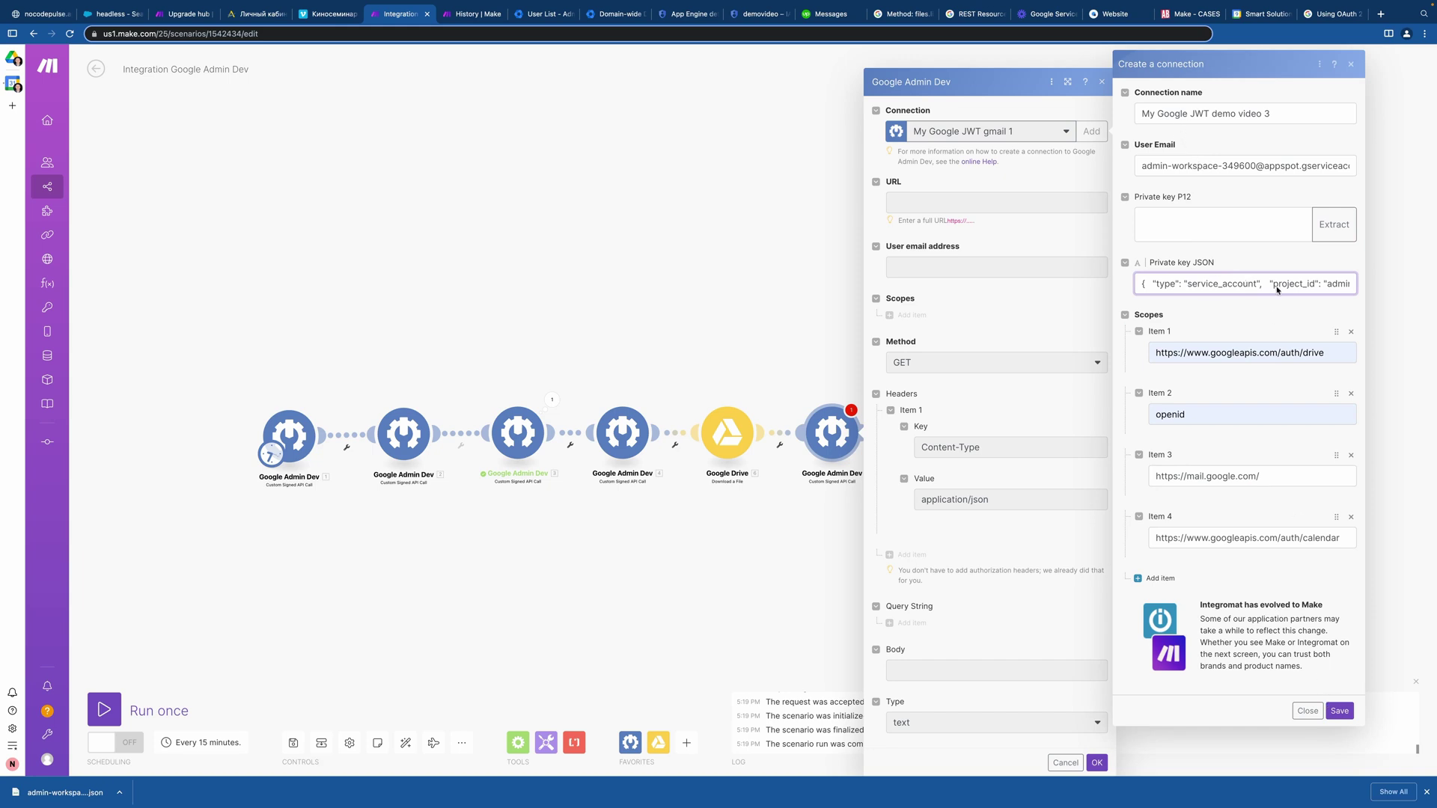
{"action": "left_click", "coordinate": [1340, 711]}
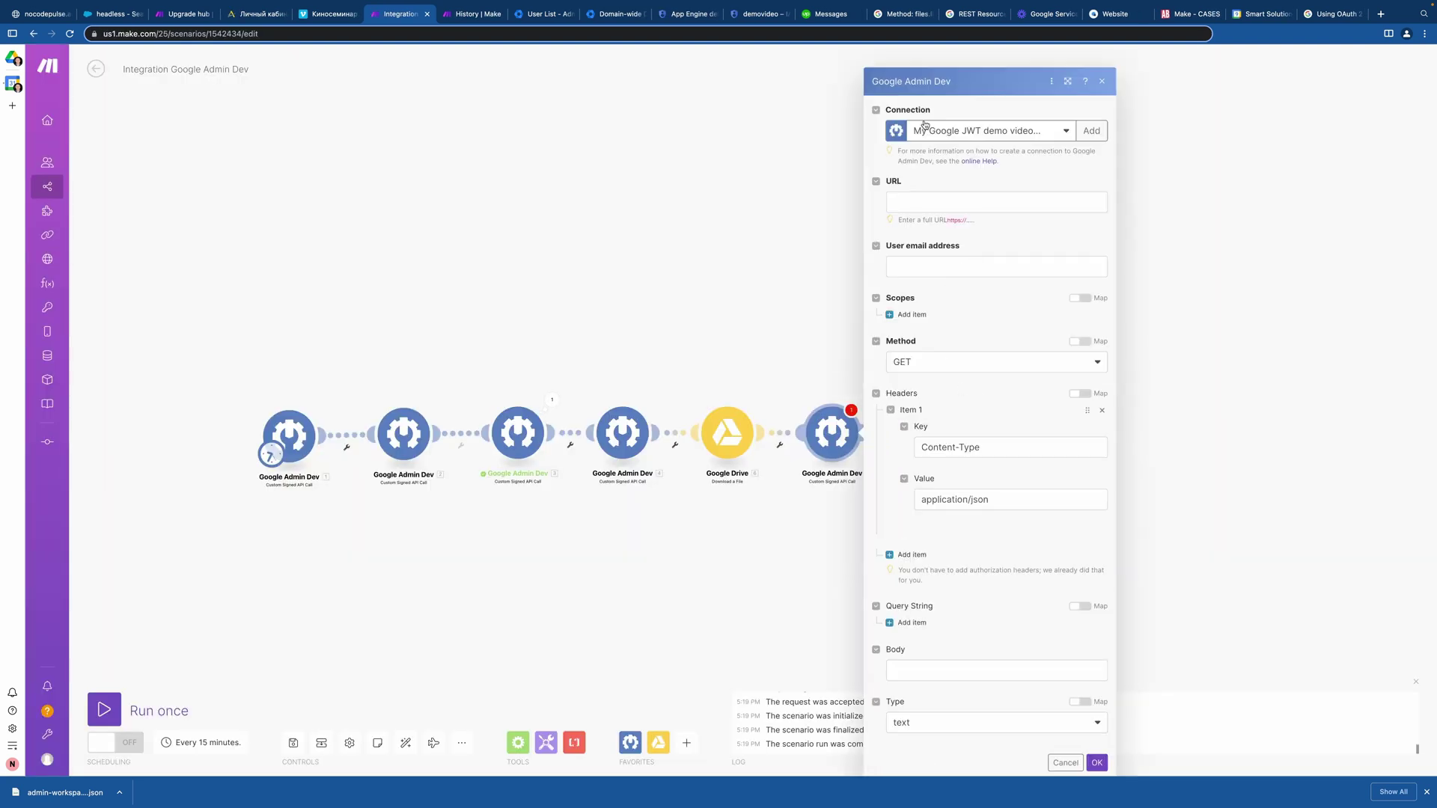
Close module 7's settings and open the first Google Admin Dev module's settings
{"action": "left_click", "coordinate": [932, 203]}
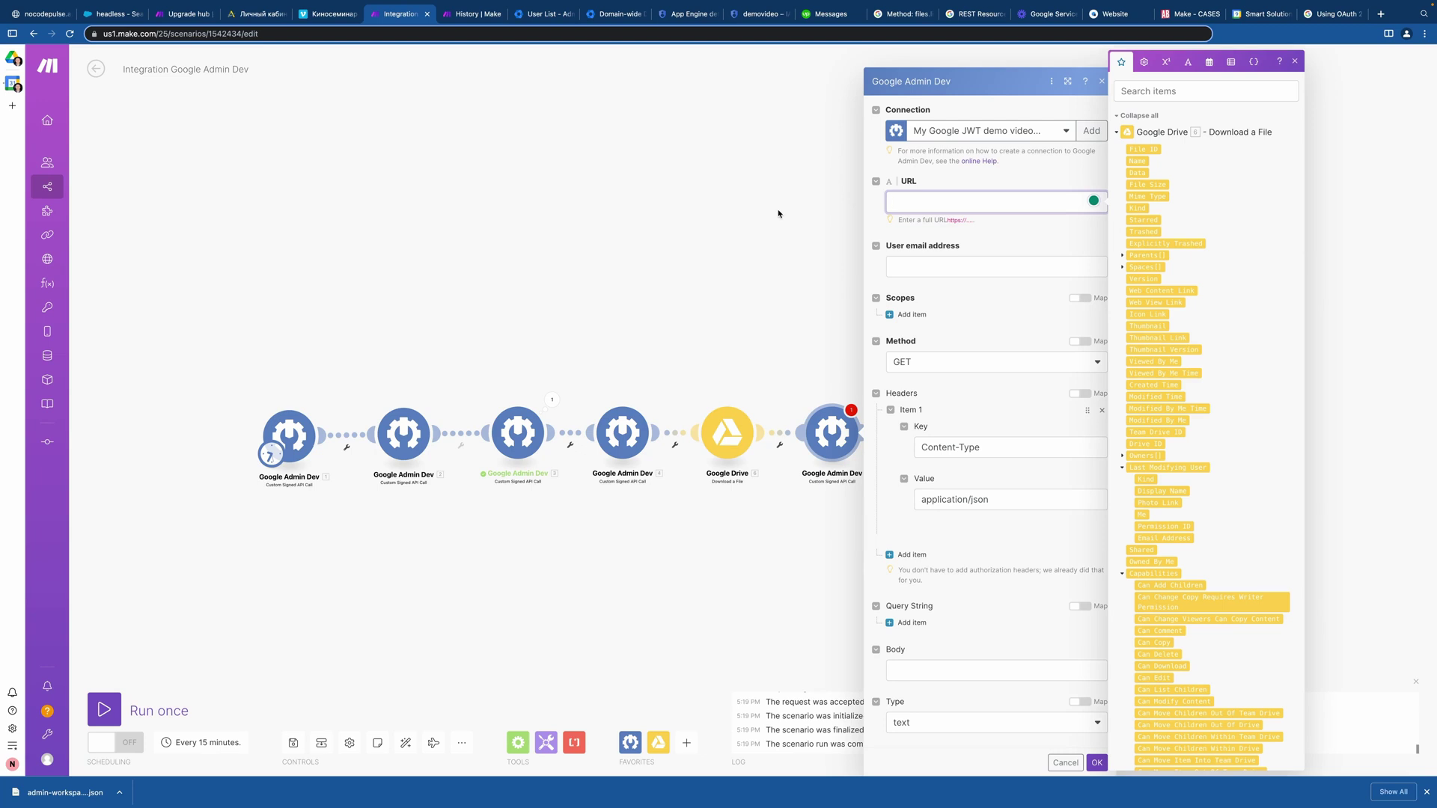
{"action": "left_click", "coordinate": [767, 261]}
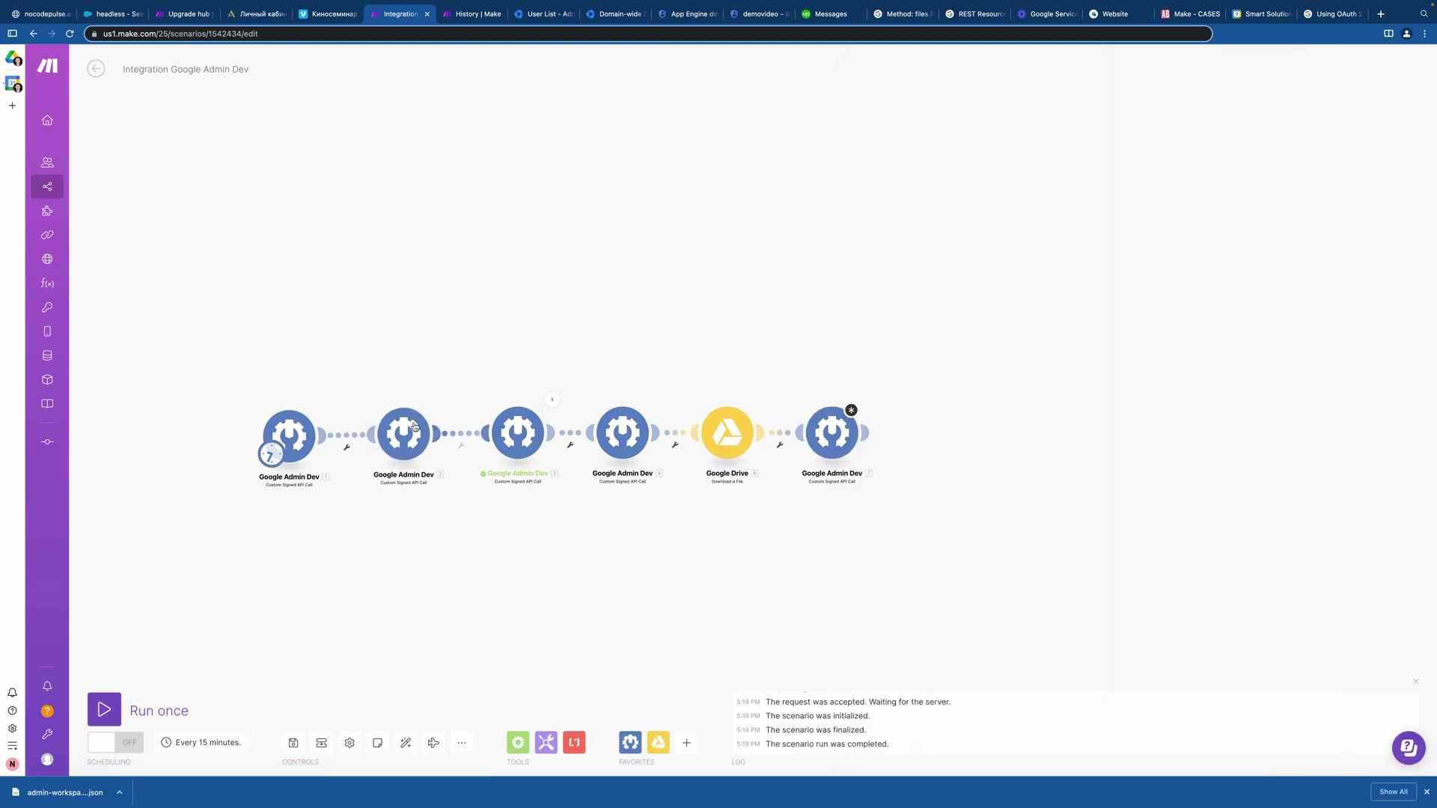
{"action": "left_click_drag", "start_coordinate": [344, 369], "coordinate": [526, 359]}
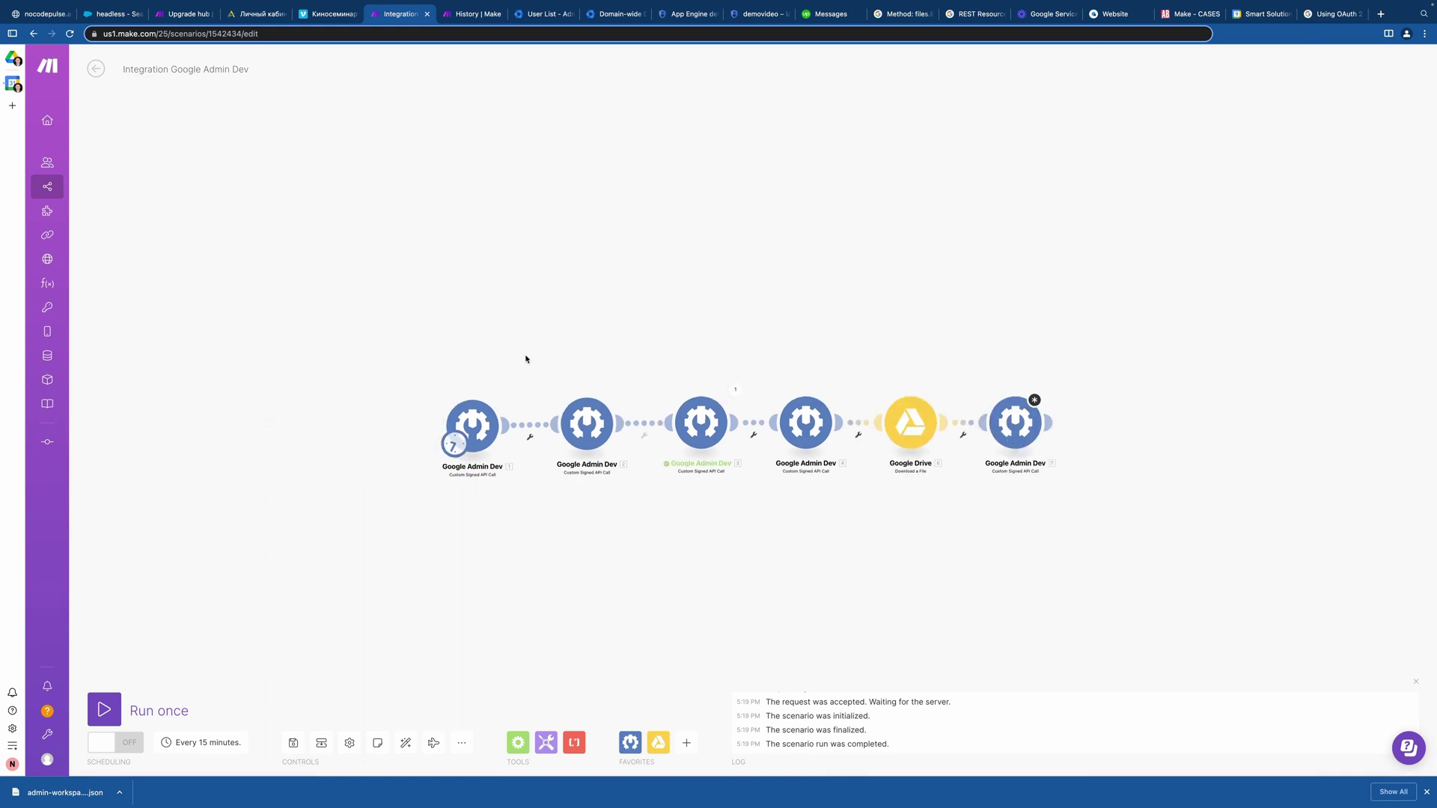
{"action": "left_click", "coordinate": [479, 426]}
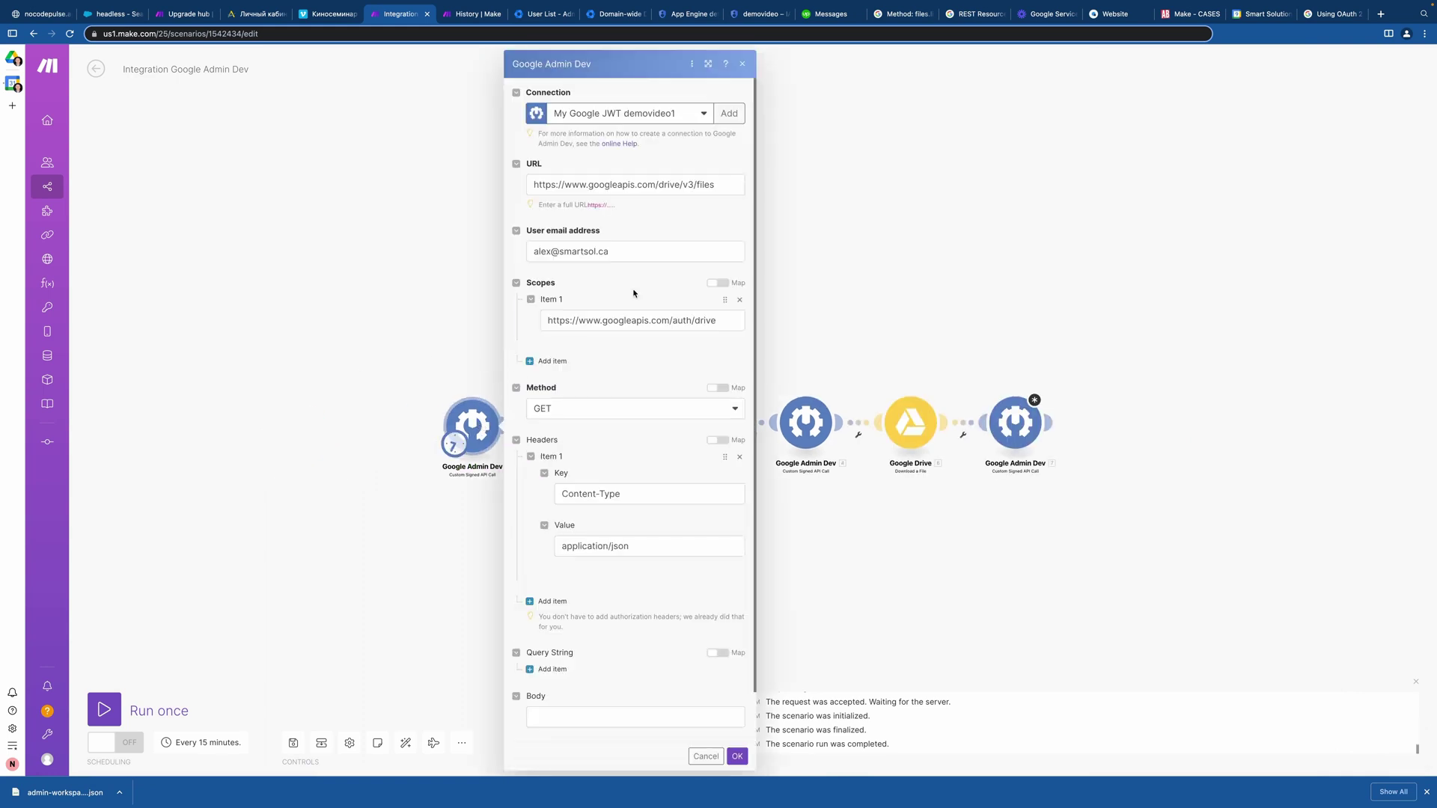
{"action": "left_click", "coordinate": [692, 188]}
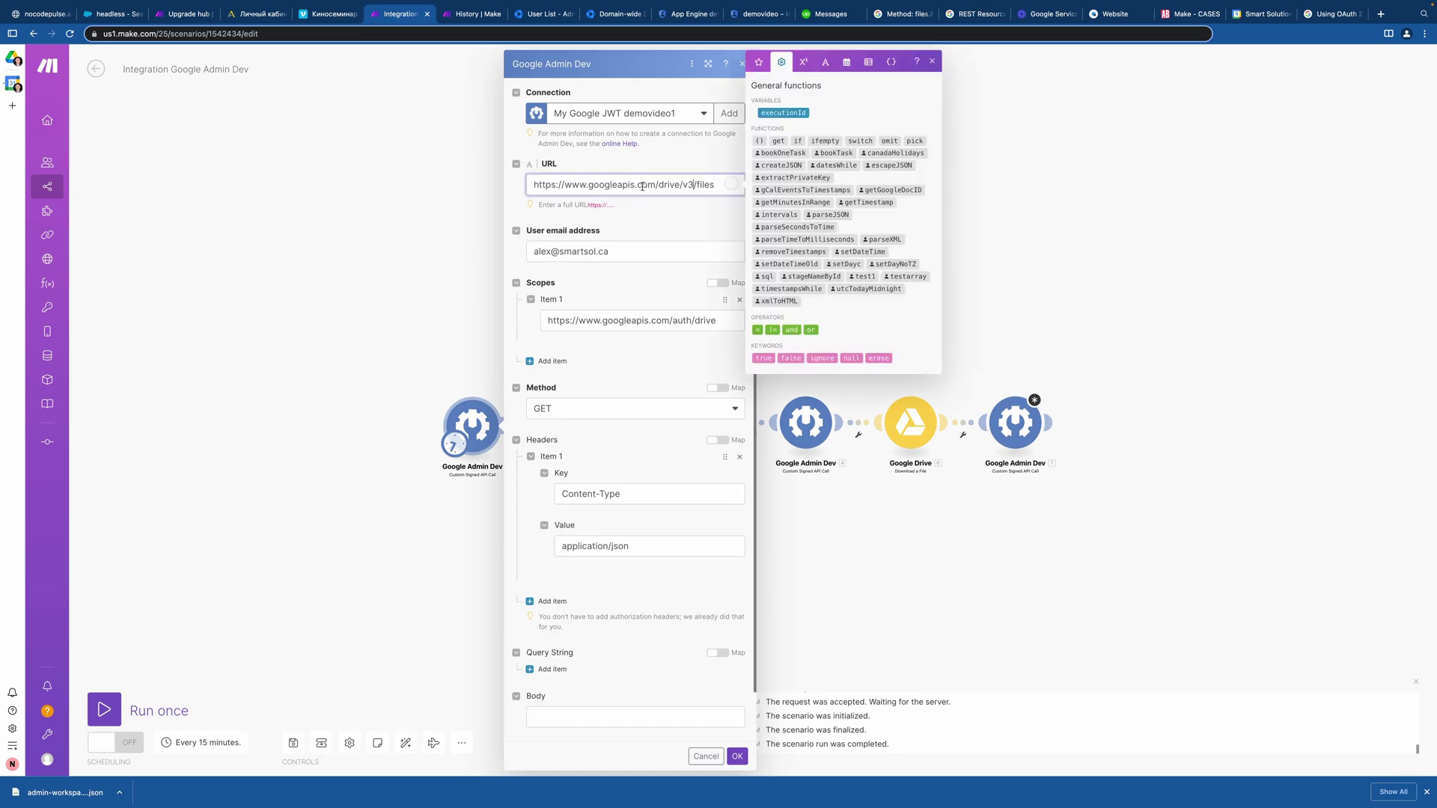
{"action": "left_click", "coordinate": [629, 251]}
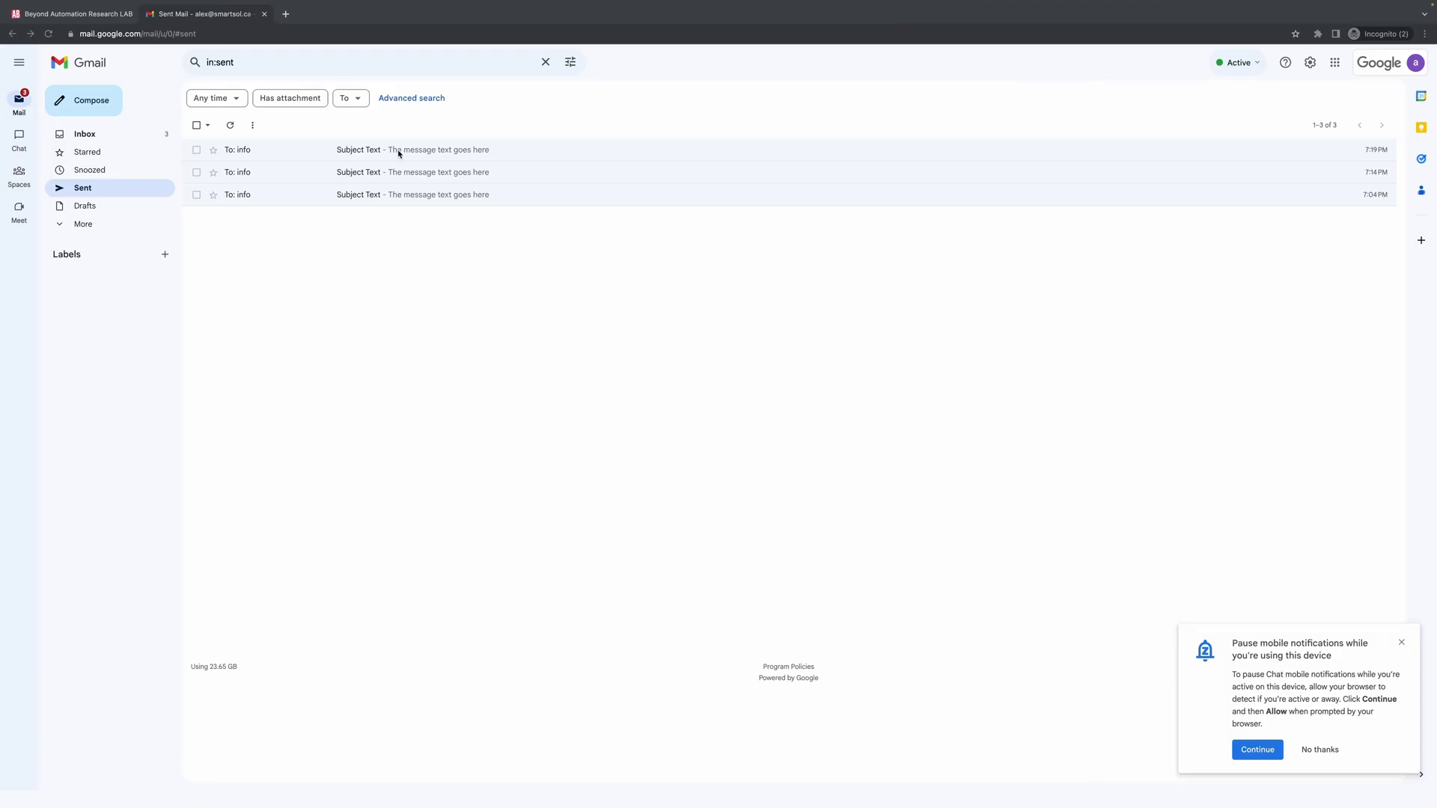
Make the browser full screen and open Google Drive from the Google apps grid
{"action": "key", "text": "ctrl+super+f"}
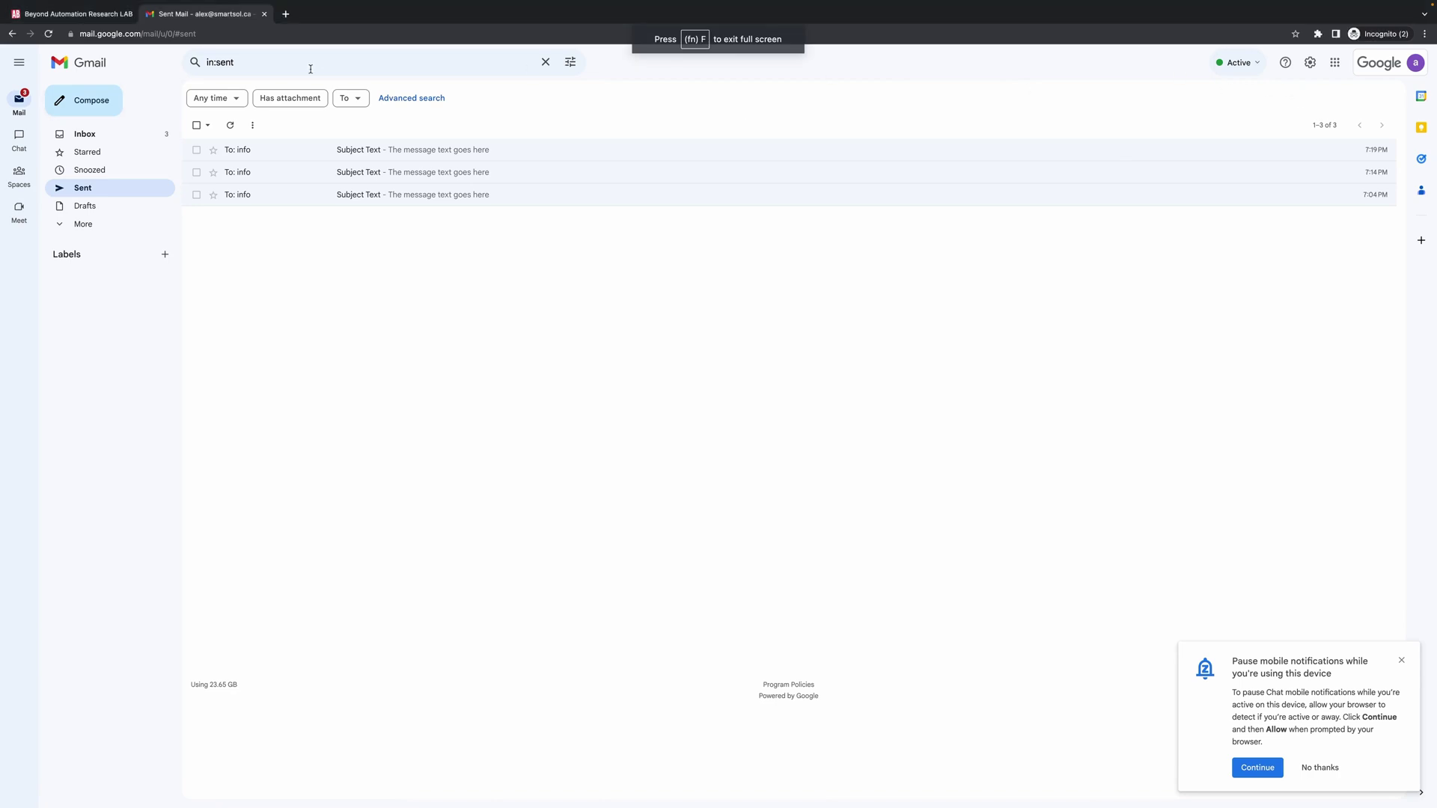
{"action": "left_click", "coordinate": [1334, 62]}
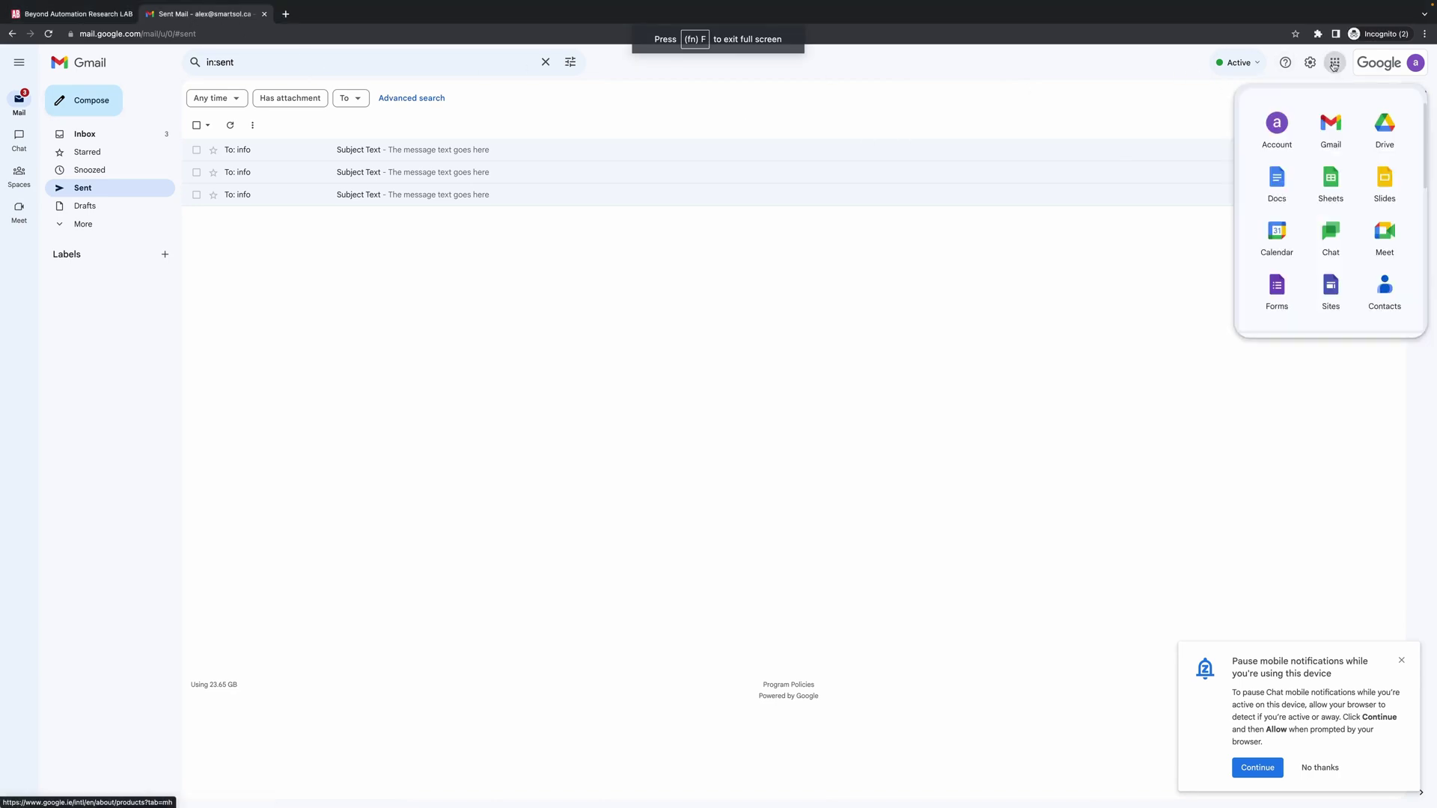
{"action": "left_click", "coordinate": [1390, 132]}
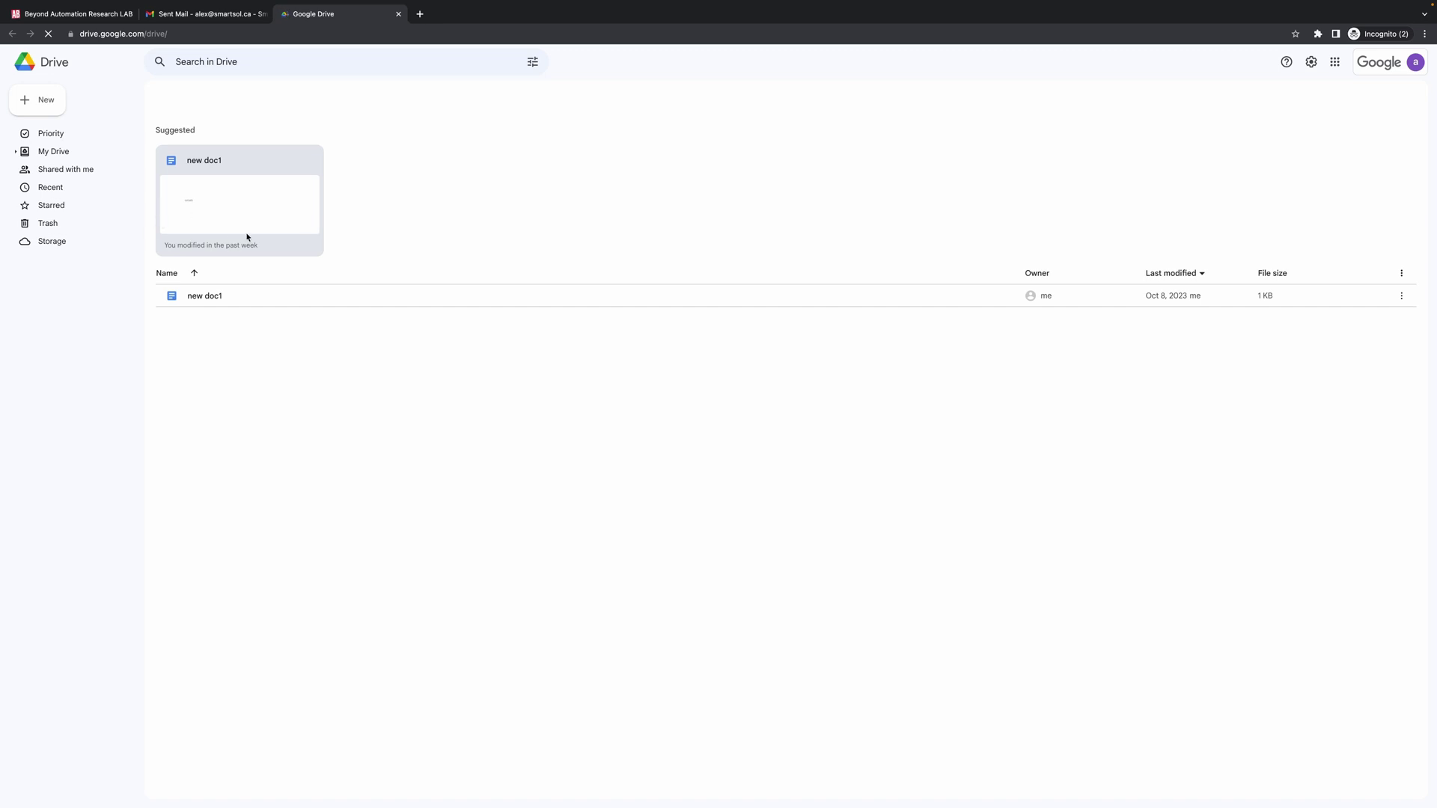
Create a new Google Docs document from Drive and title it 'test 2'
{"action": "left_click", "coordinate": [43, 102]}
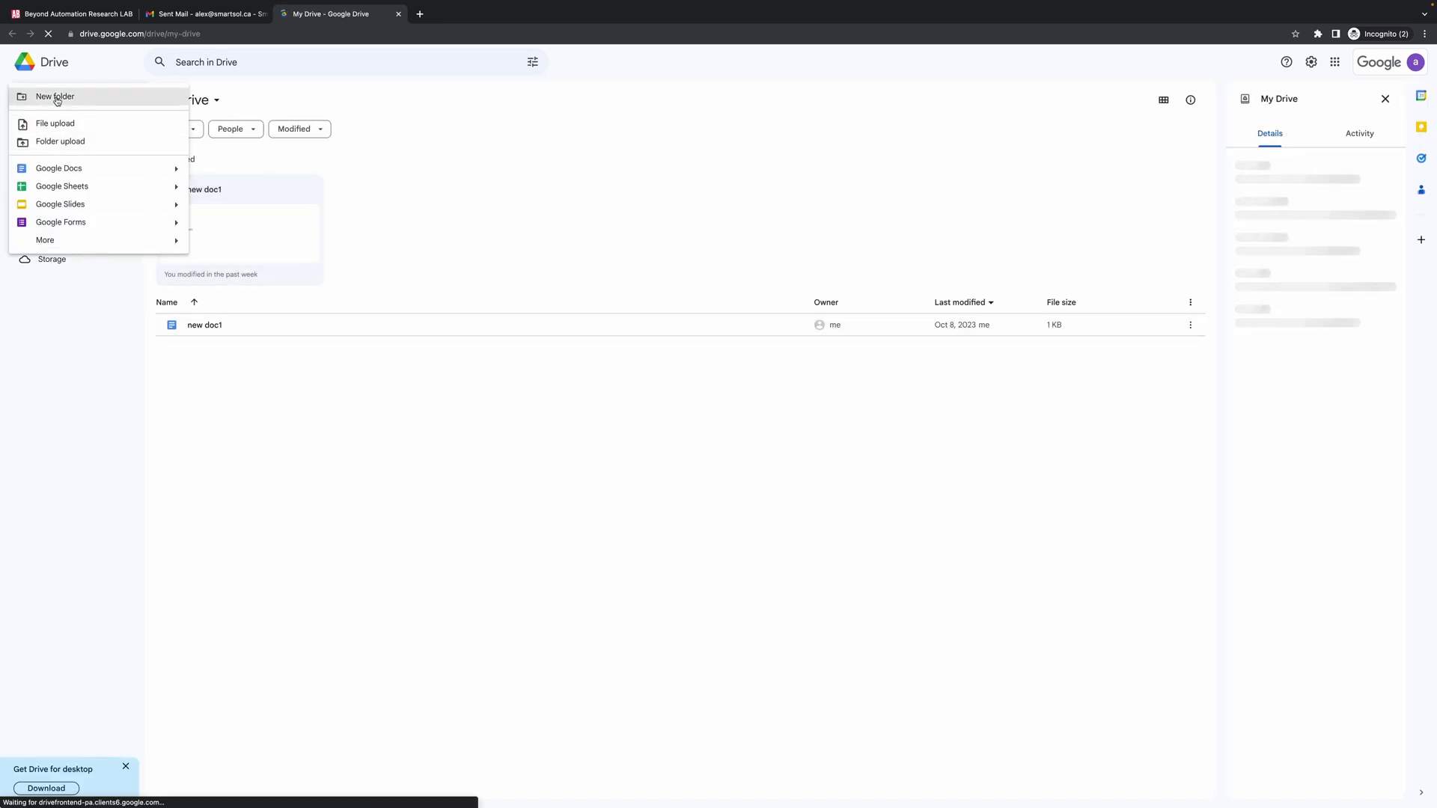
{"action": "left_click", "coordinate": [68, 169]}
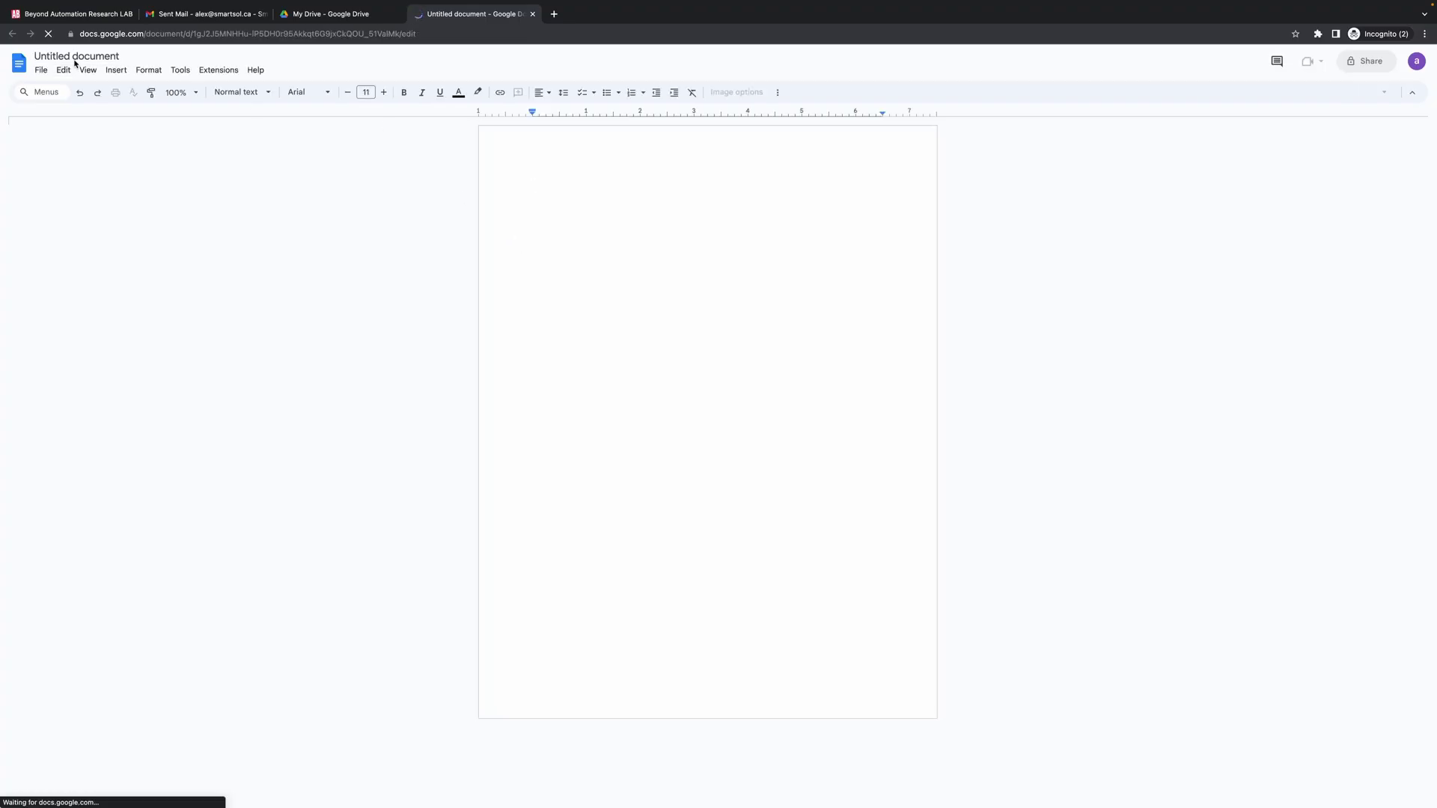
{"action": "left_click", "coordinate": [91, 56]}
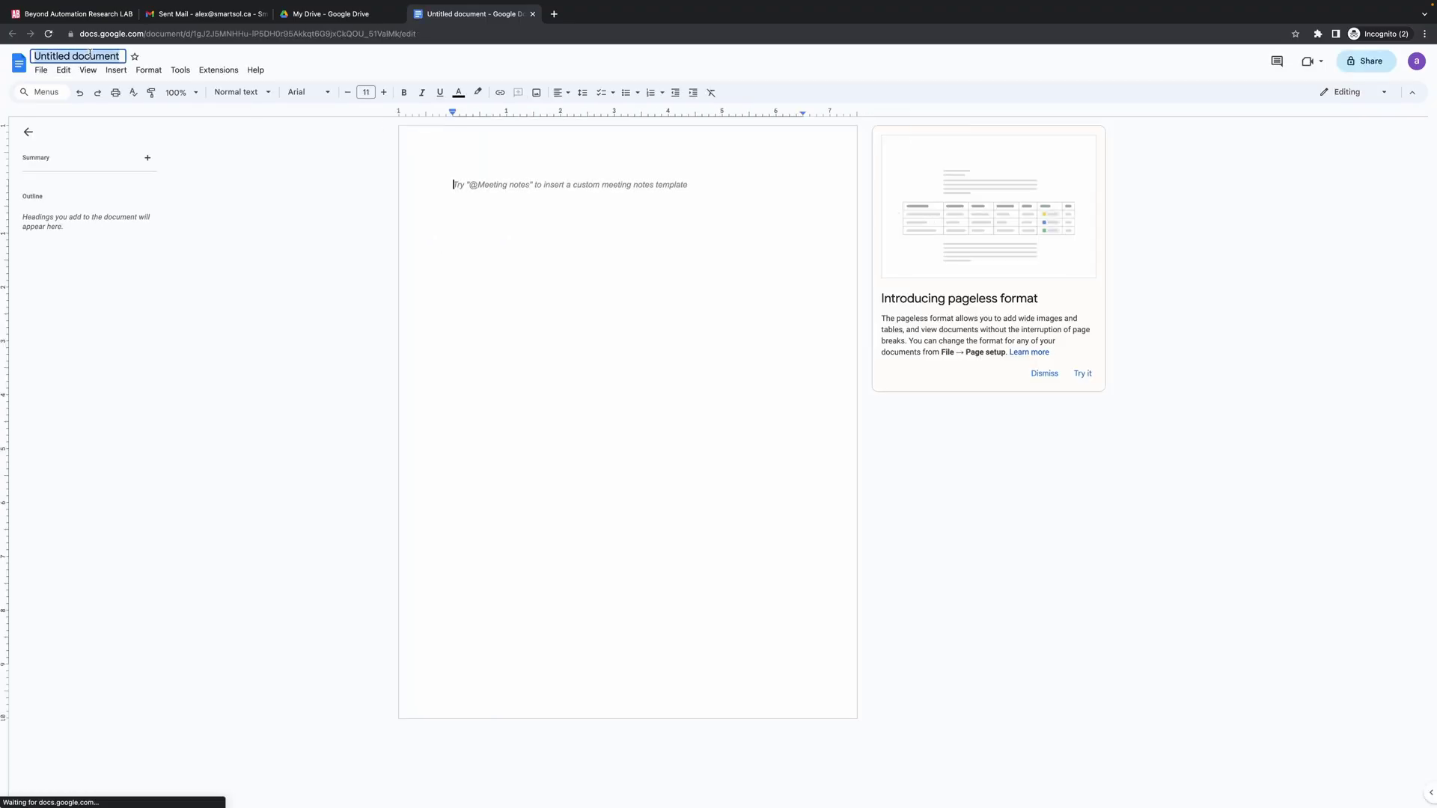
{"action": "type", "text": "test 2"}
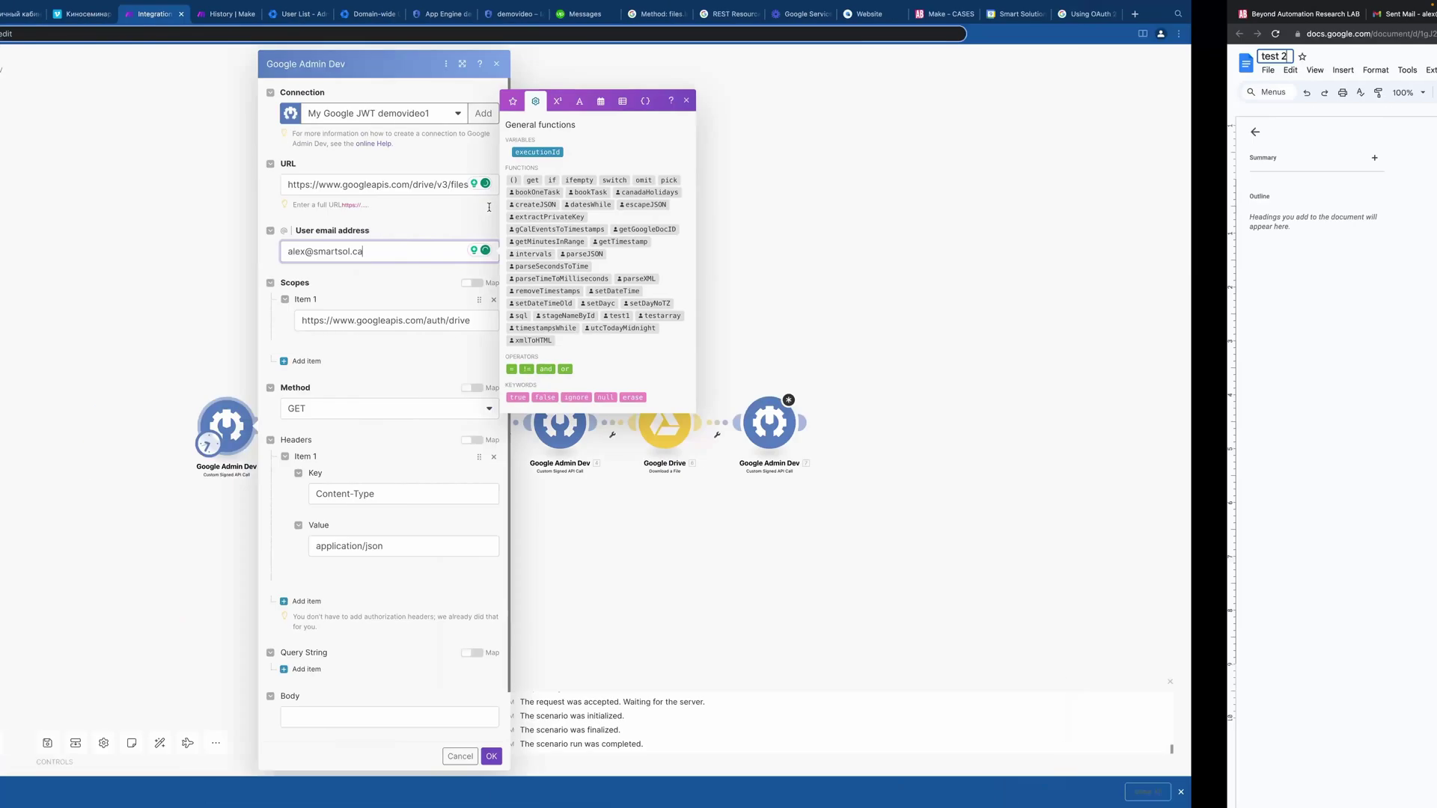
Assign the My Google JWT demo video 3 connection to module 1 and run the scenario once
{"action": "left_click", "coordinate": [644, 269]}
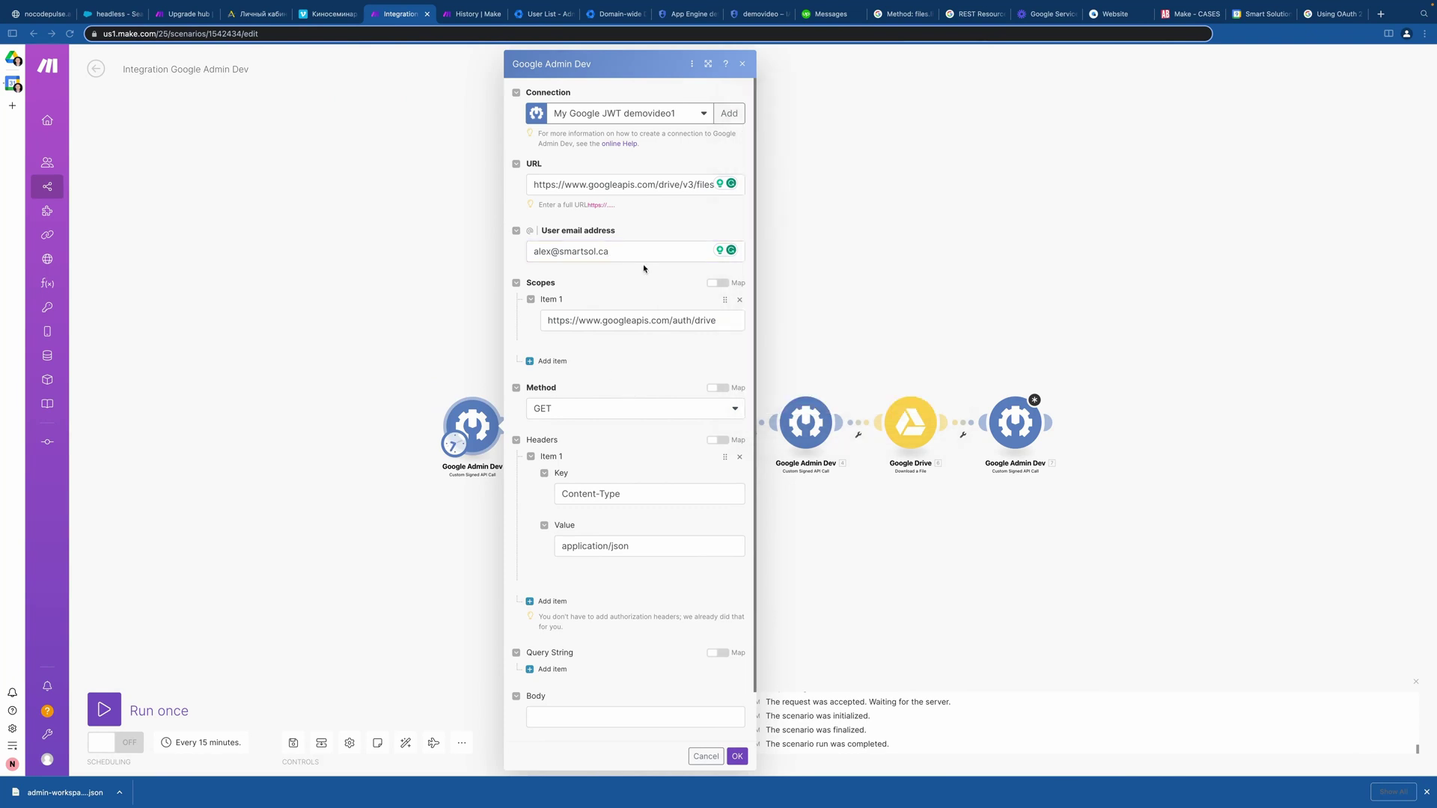
{"action": "left_click", "coordinate": [667, 114]}
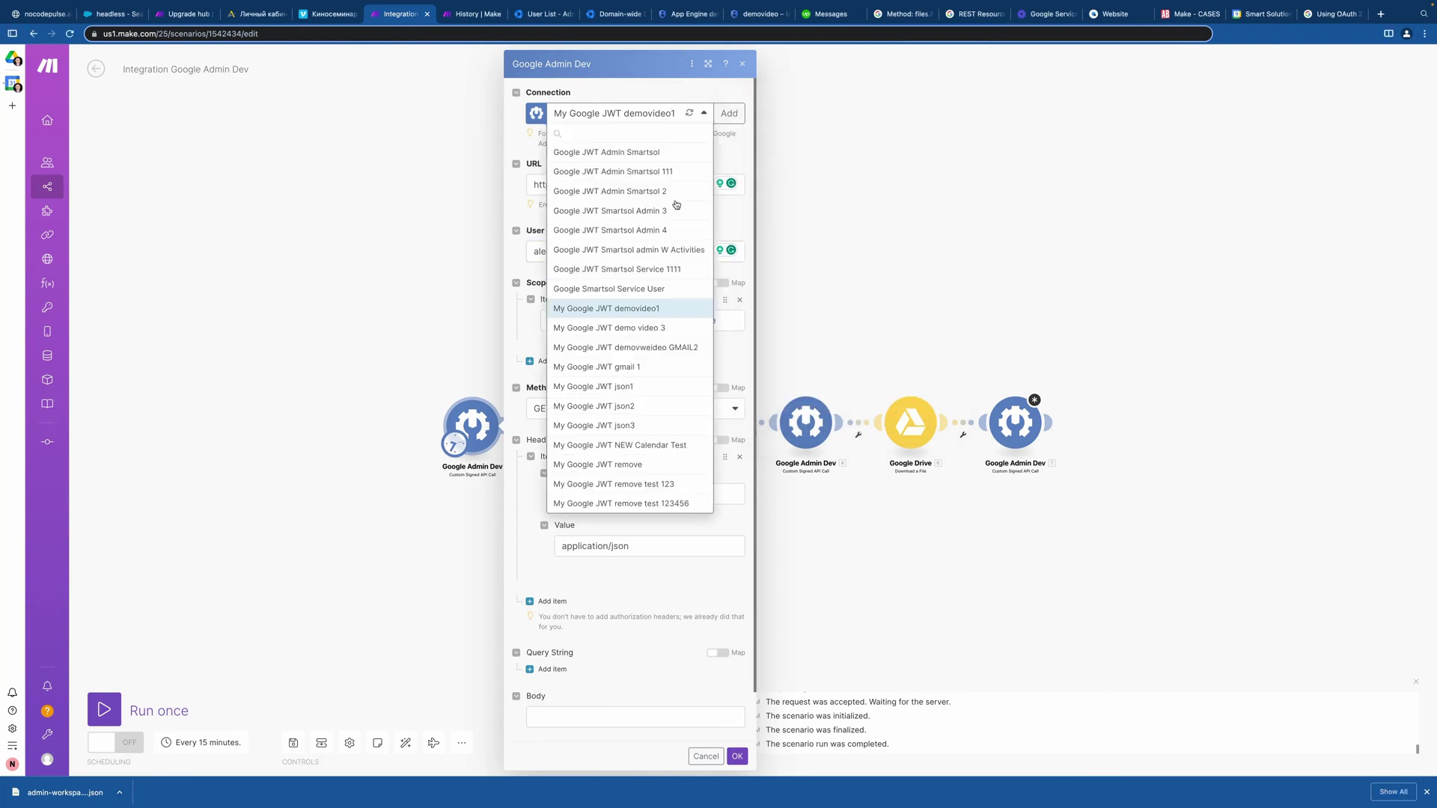
{"action": "left_click", "coordinate": [661, 328]}
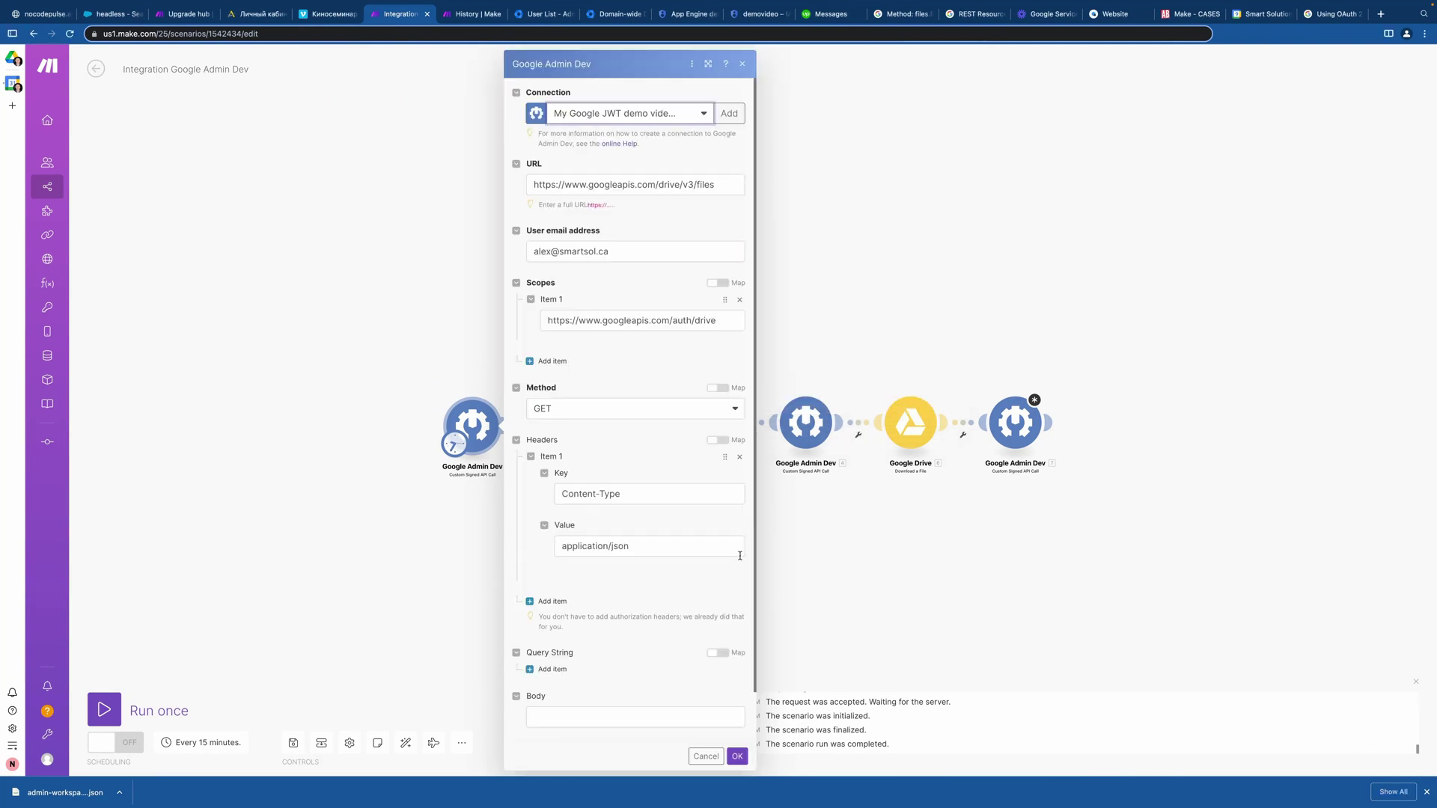
{"action": "left_click", "coordinate": [737, 756]}
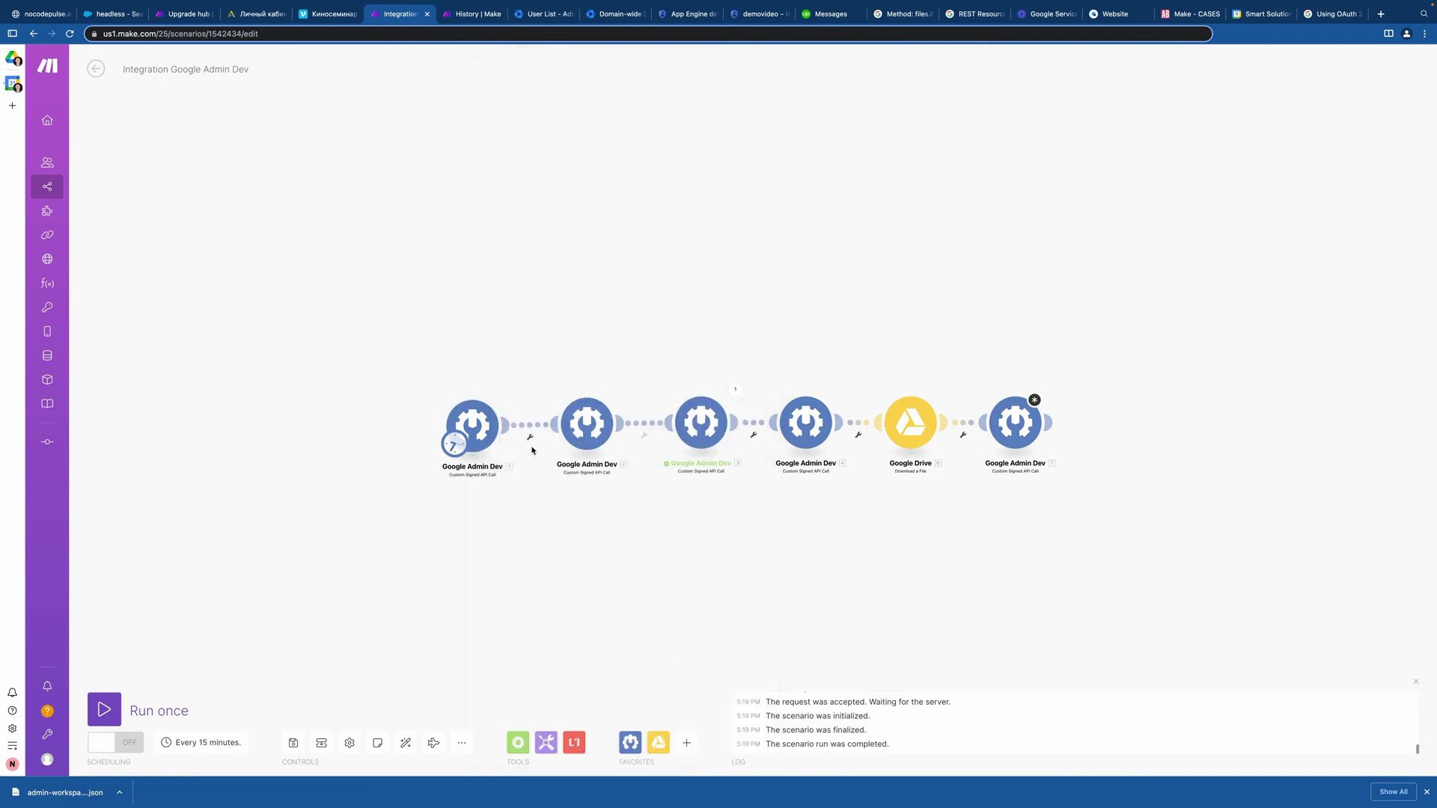
{"action": "right_click", "coordinate": [478, 429]}
{"action": "left_click", "coordinate": [528, 454]}
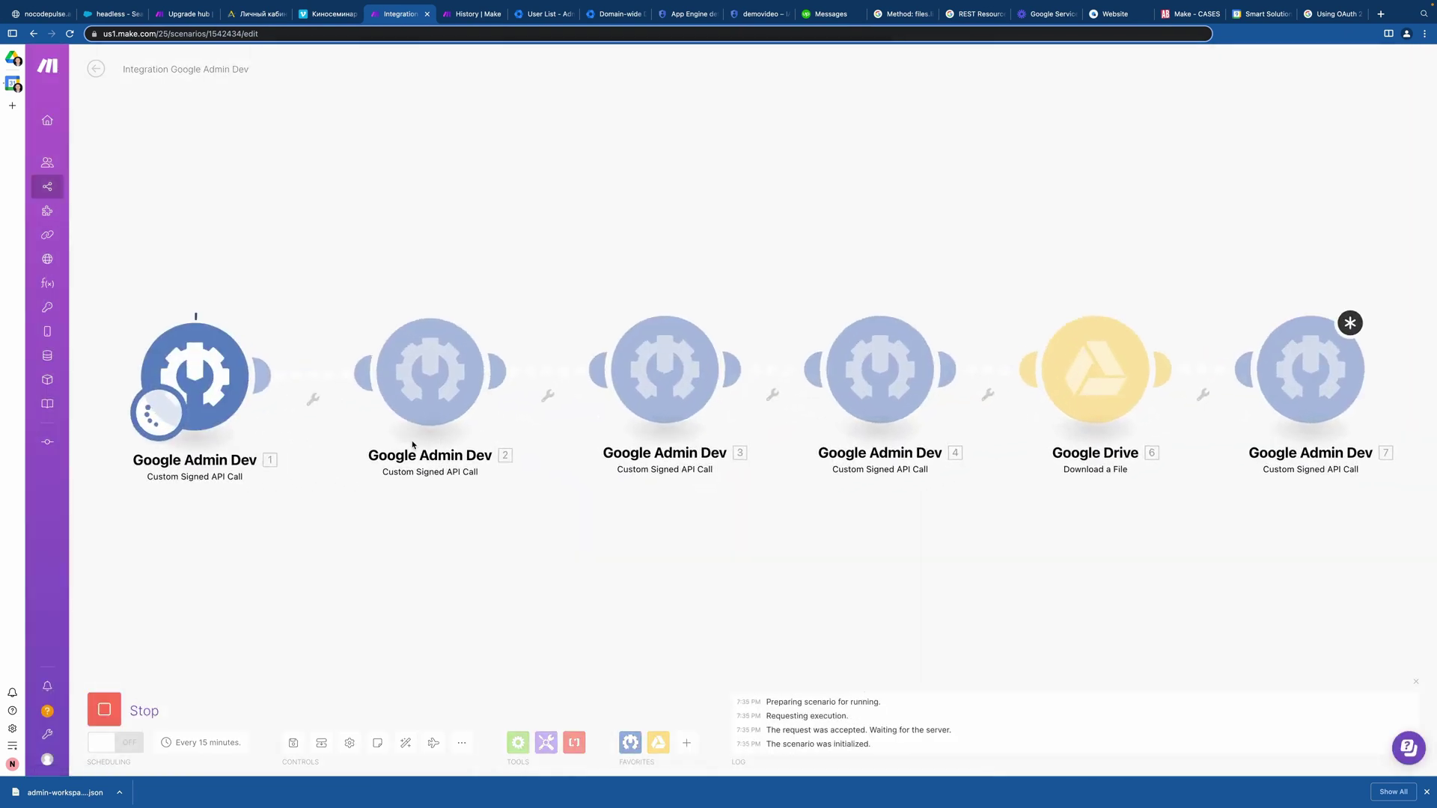
Expand module 1's output to confirm the returned files test 2 and new doc1
{"action": "left_click", "coordinate": [261, 307]}
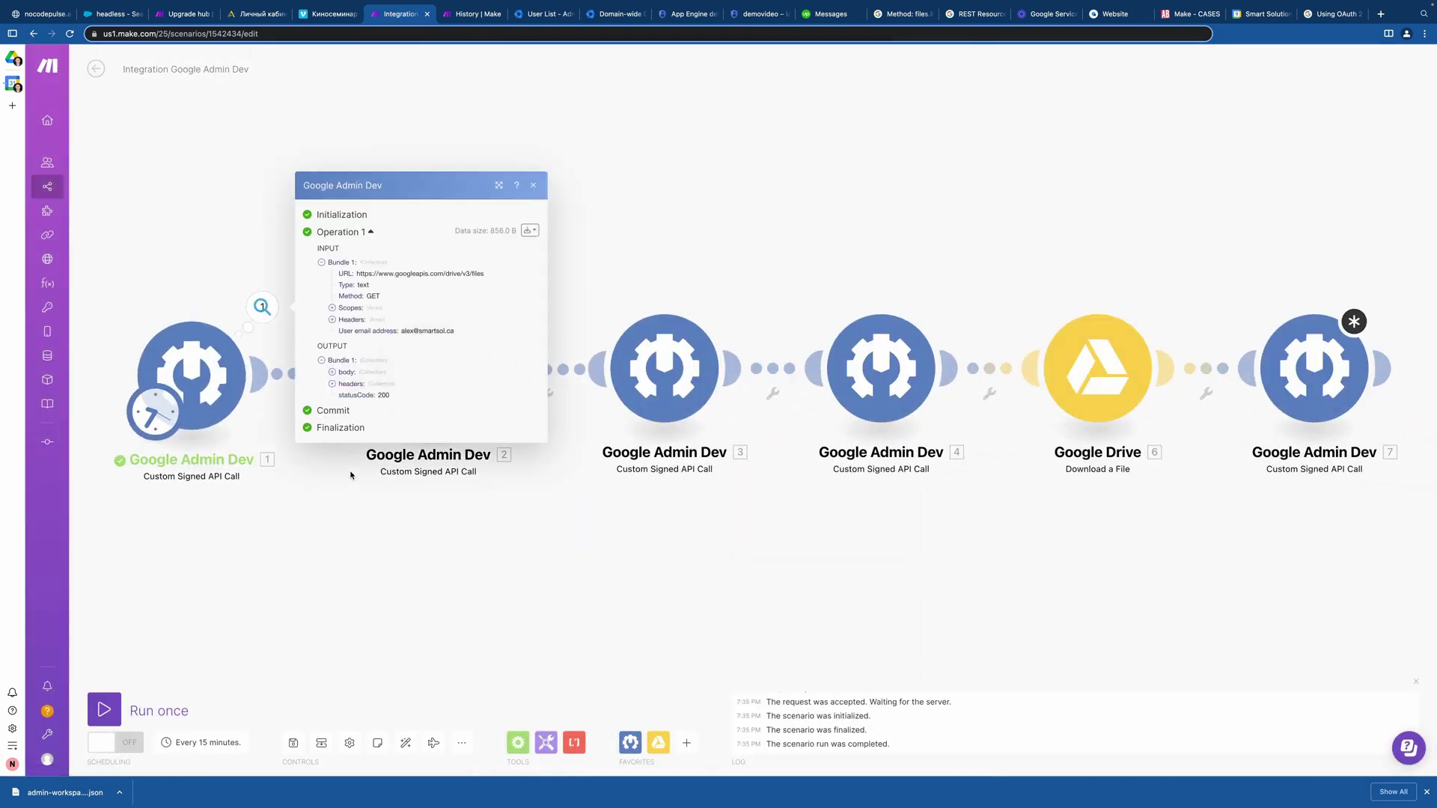
{"action": "left_click", "coordinate": [331, 373]}
{"action": "left_click", "coordinate": [343, 390]}
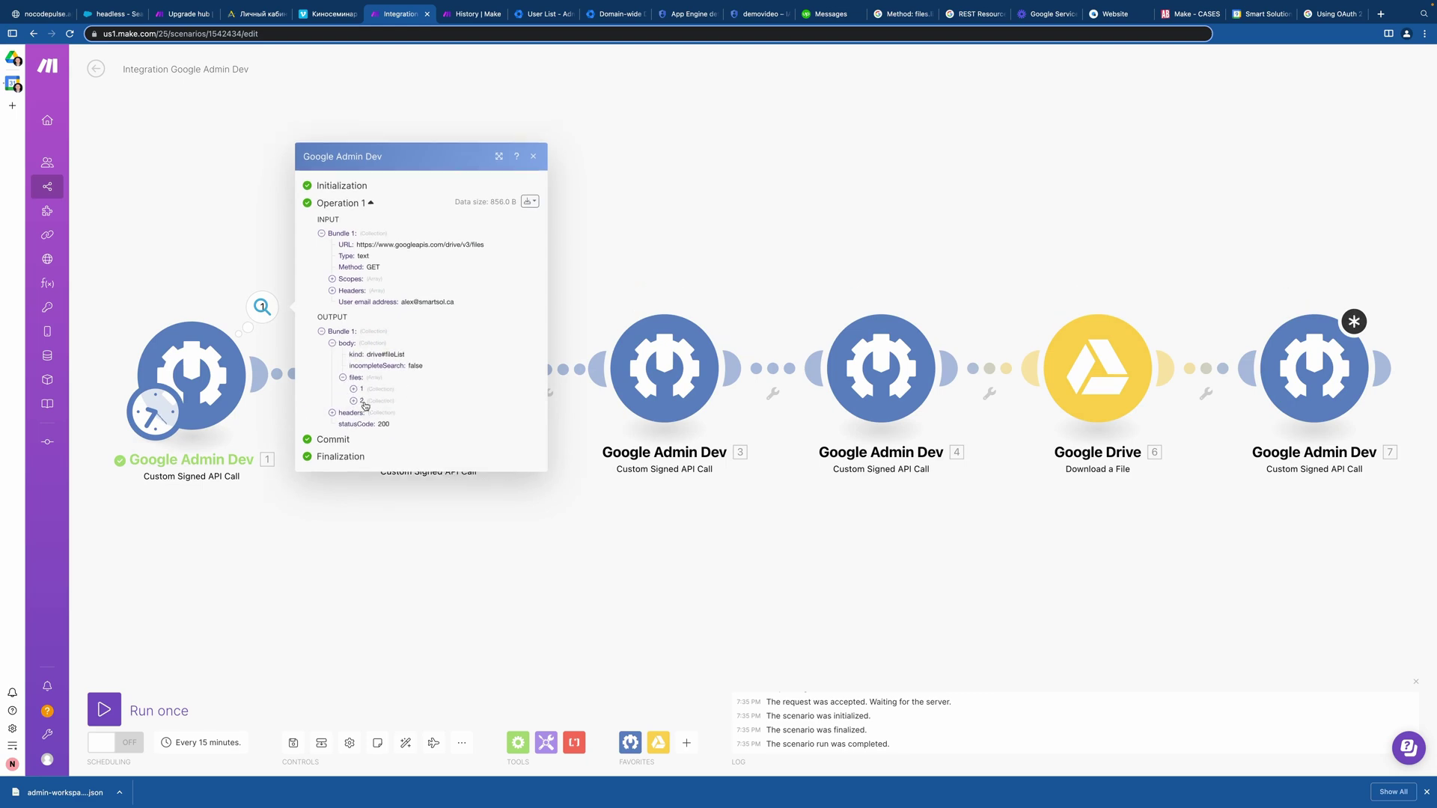
{"action": "key", "text": "ctrl+Right"}
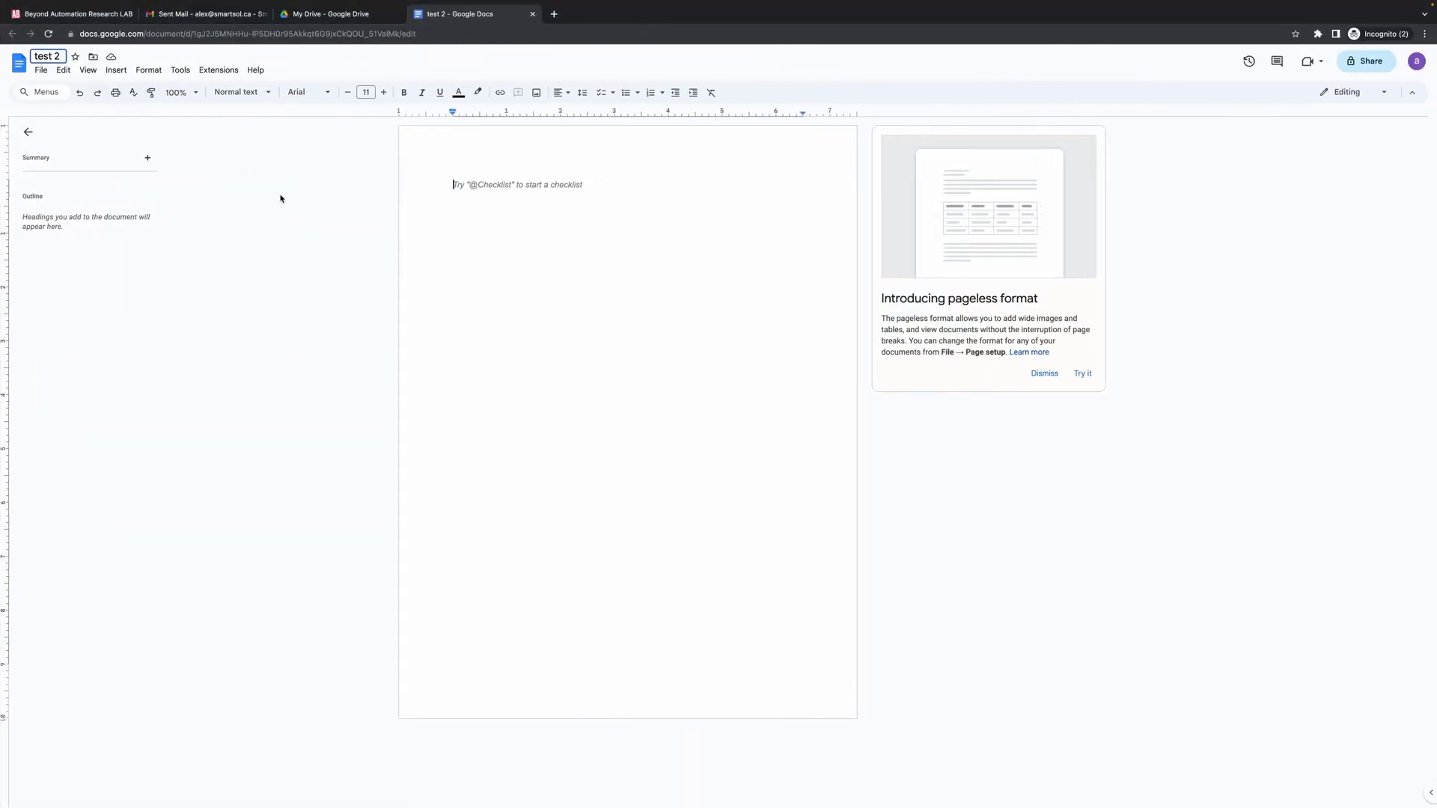
{"action": "key", "text": "ctrl+Left"}
{"action": "left_click", "coordinate": [353, 378]}
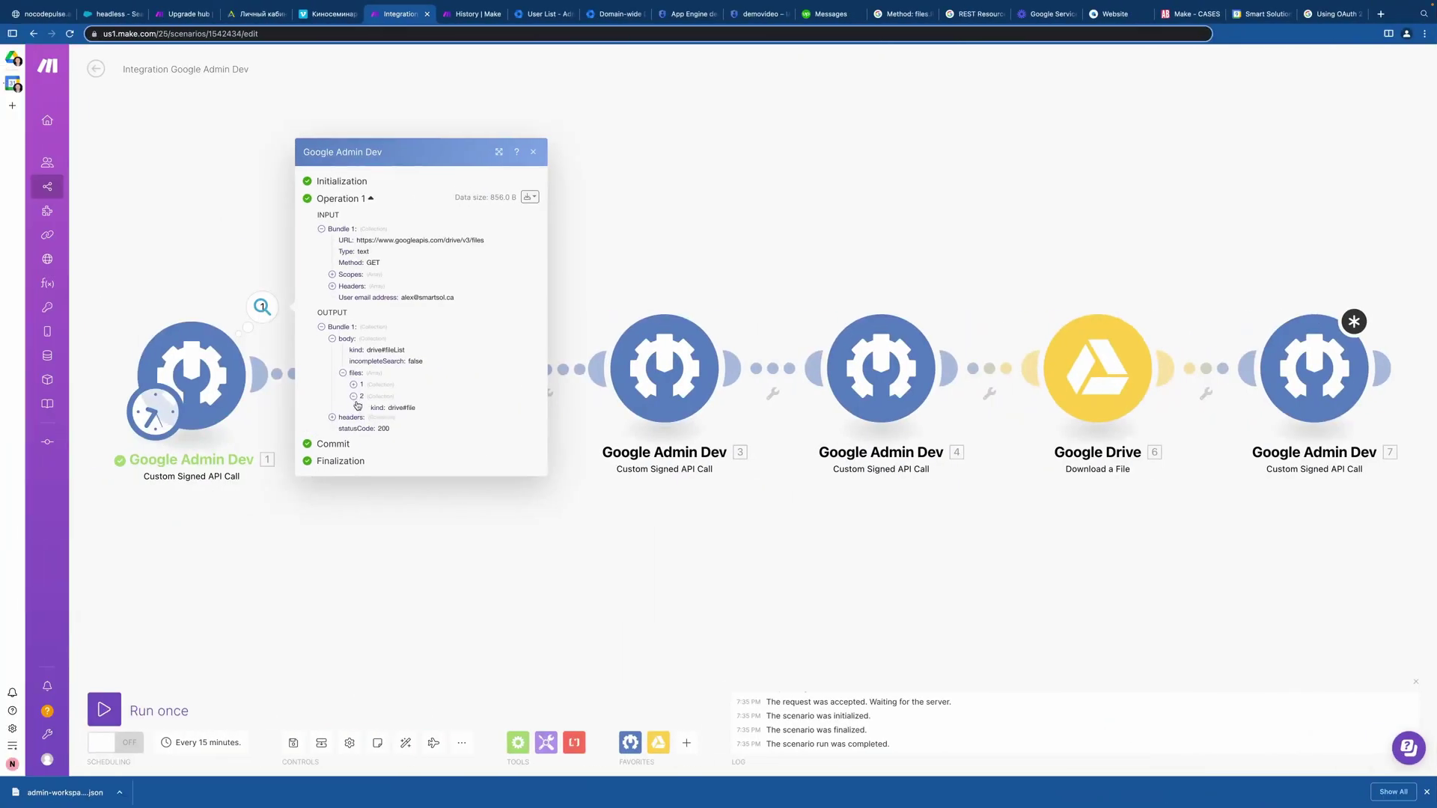
{"action": "left_click", "coordinate": [354, 367]}
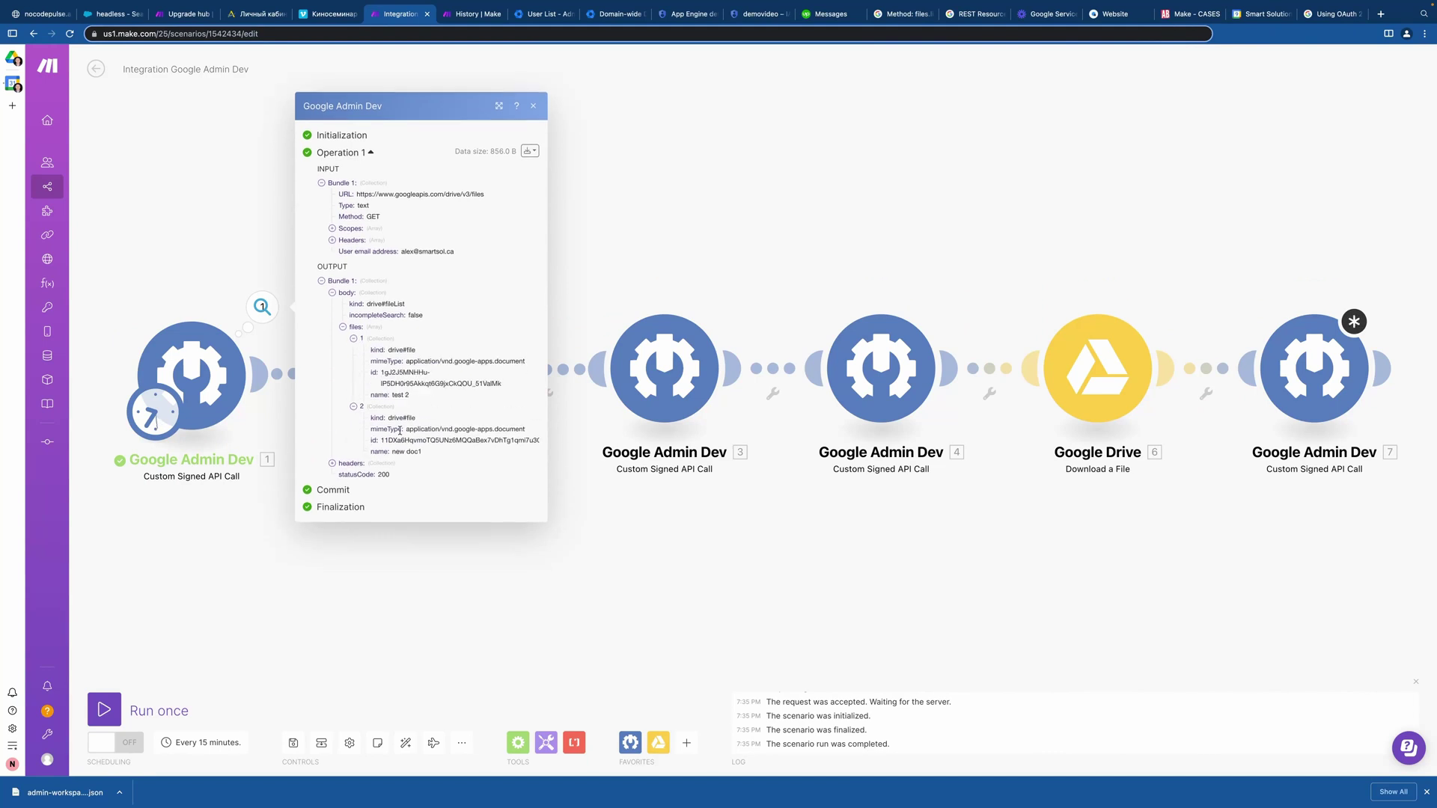
{"action": "left_click_drag", "start_coordinate": [392, 451], "coordinate": [455, 449]}
{"action": "left_click", "coordinate": [186, 390]}
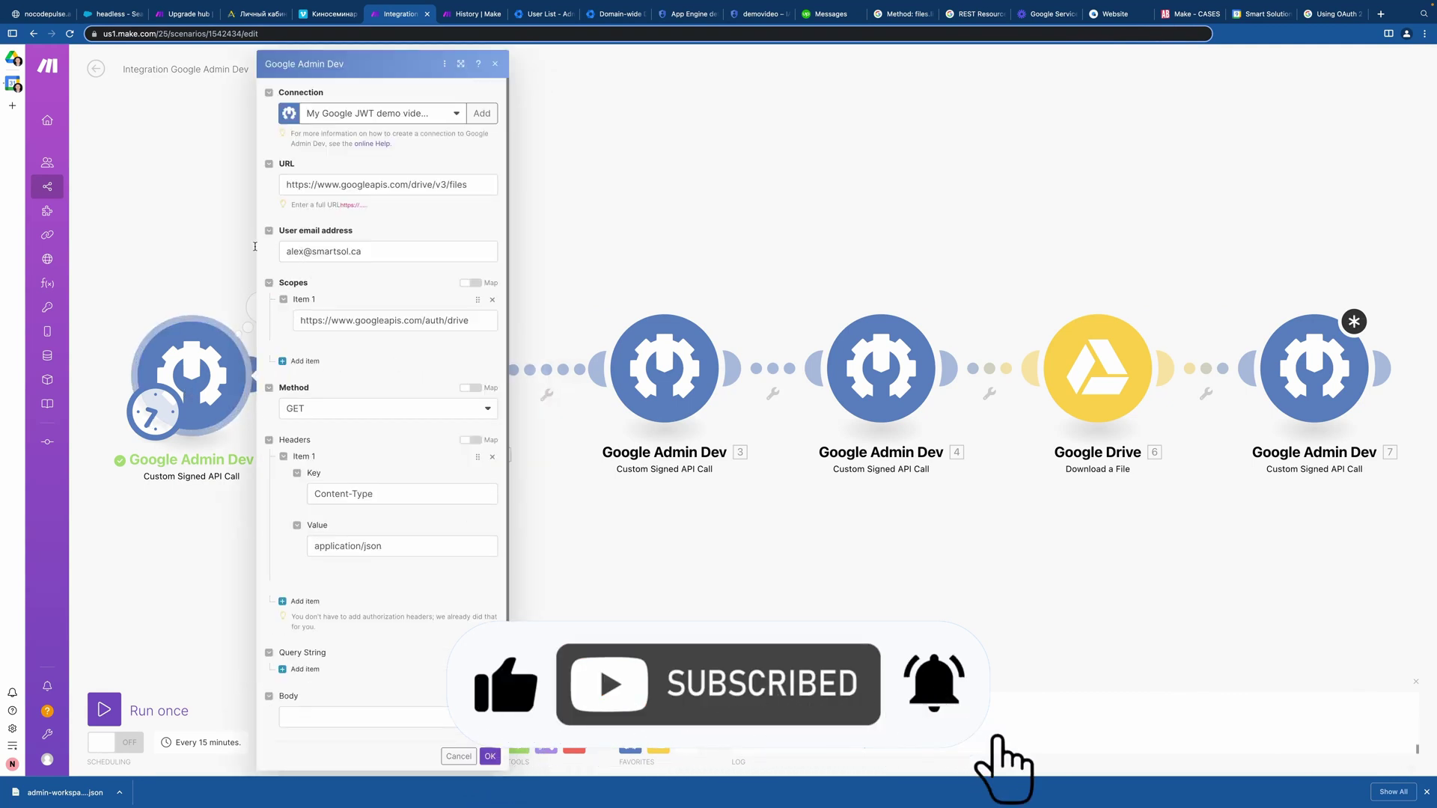
Change module 1's user email to the info account, run only that module, and check the file list
{"action": "double_click", "coordinate": [304, 253]}
{"action": "type", "text": "info"}
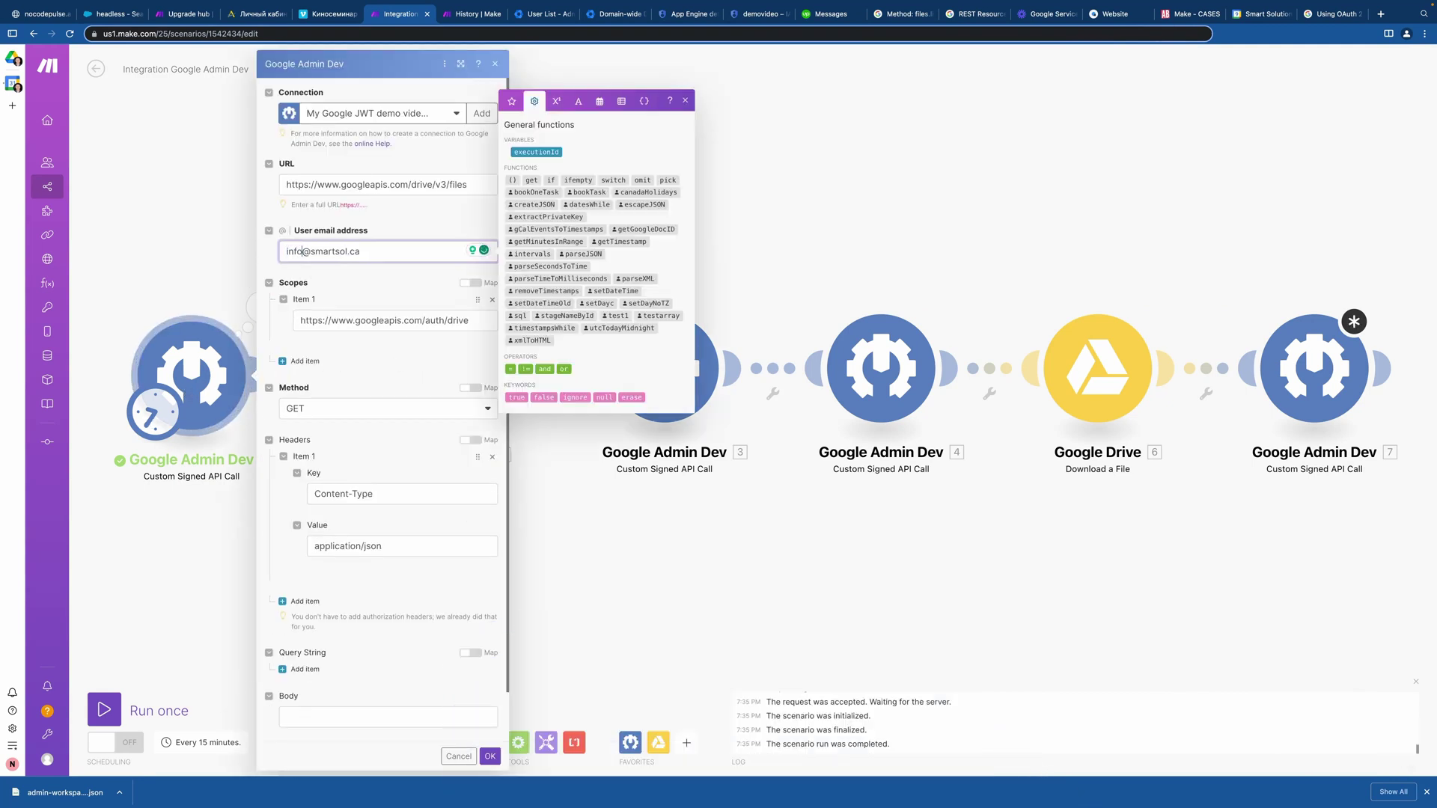
{"action": "left_click", "coordinate": [489, 753]}
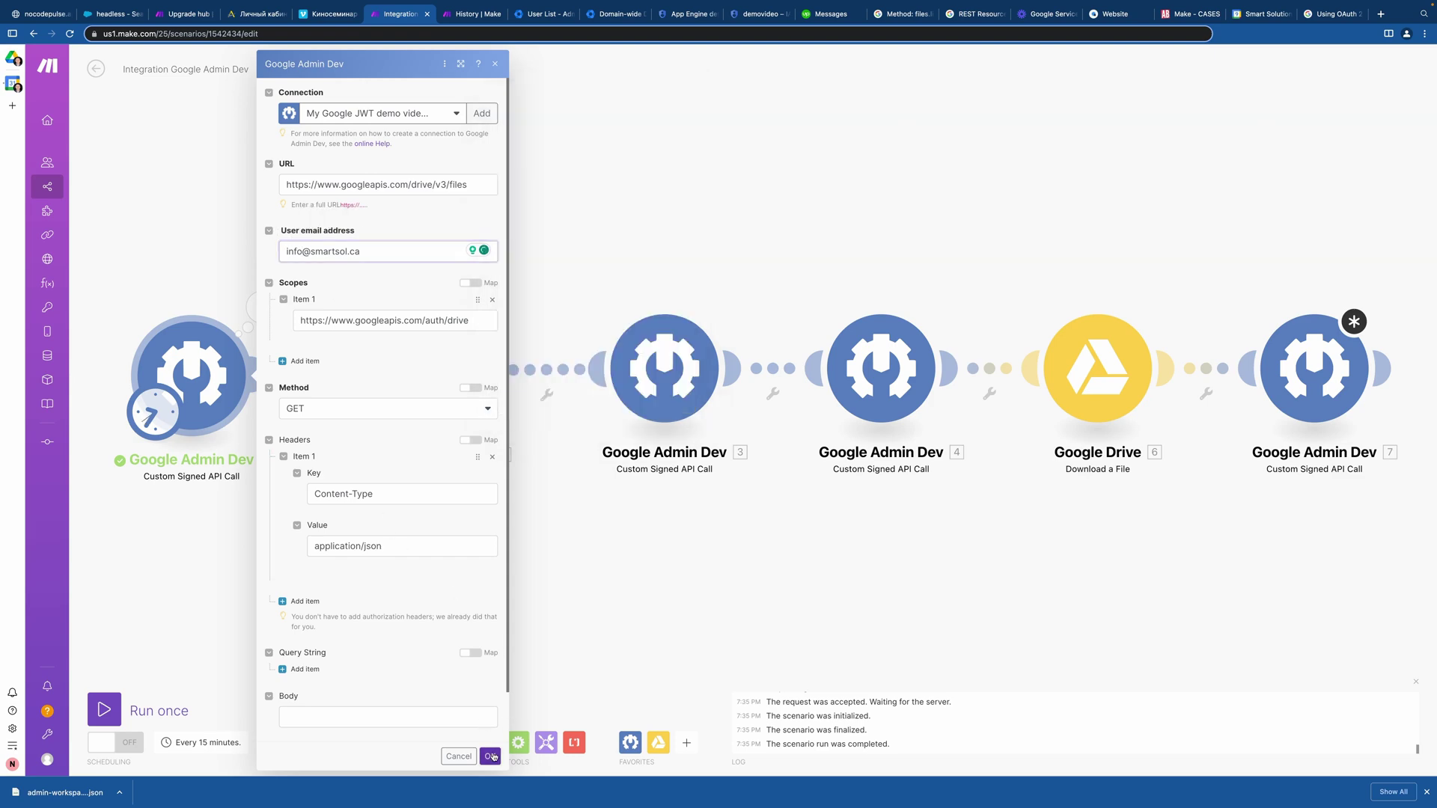
{"action": "right_click", "coordinate": [197, 370]}
{"action": "left_click", "coordinate": [231, 395]}
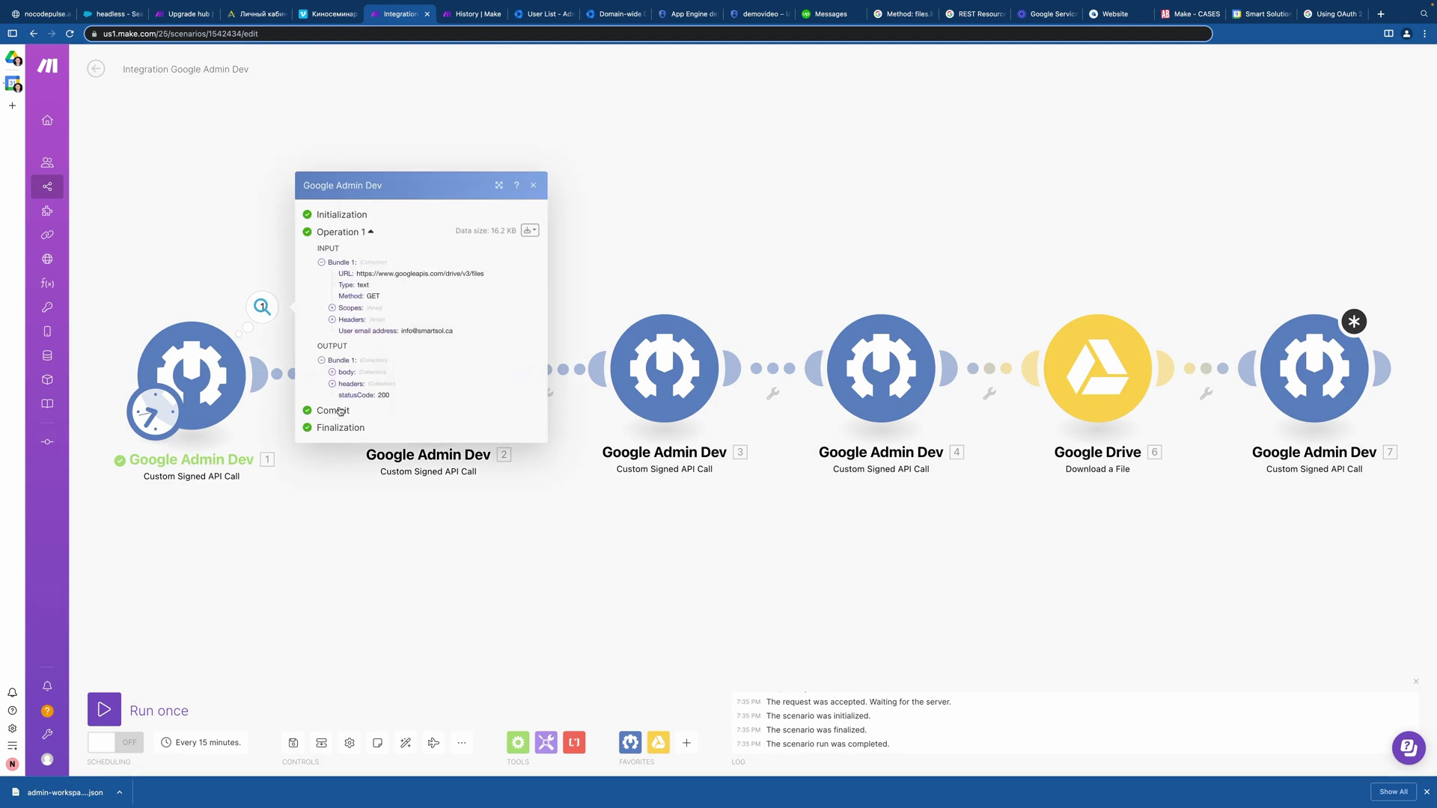
{"action": "left_click", "coordinate": [333, 379]}
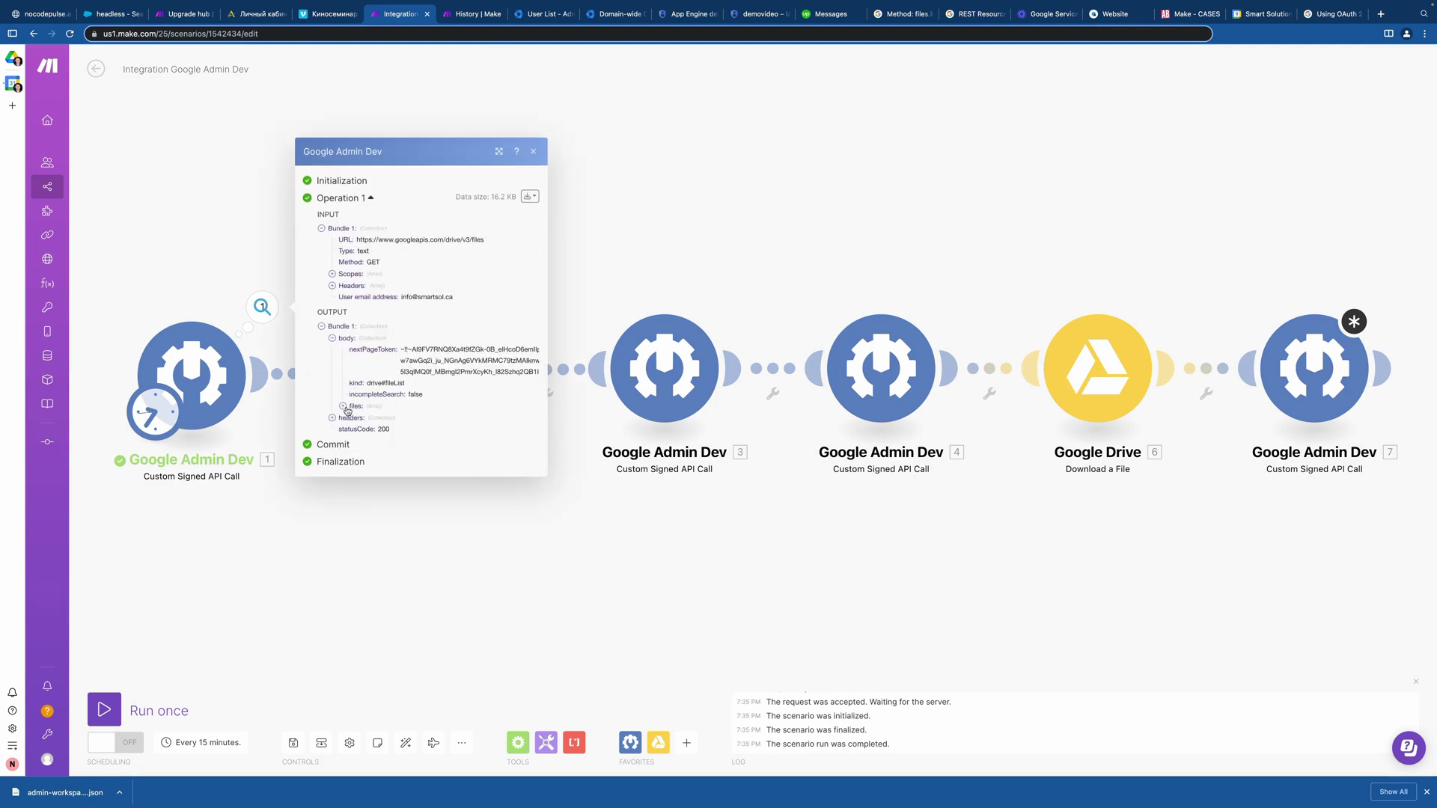
{"action": "left_click", "coordinate": [343, 406]}
{"action": "scroll", "coordinate": [314, 337], "scroll_direction": "down", "scroll_amount": 10}
{"action": "scroll", "coordinate": [310, 319], "scroll_direction": "up", "scroll_amount": 1}
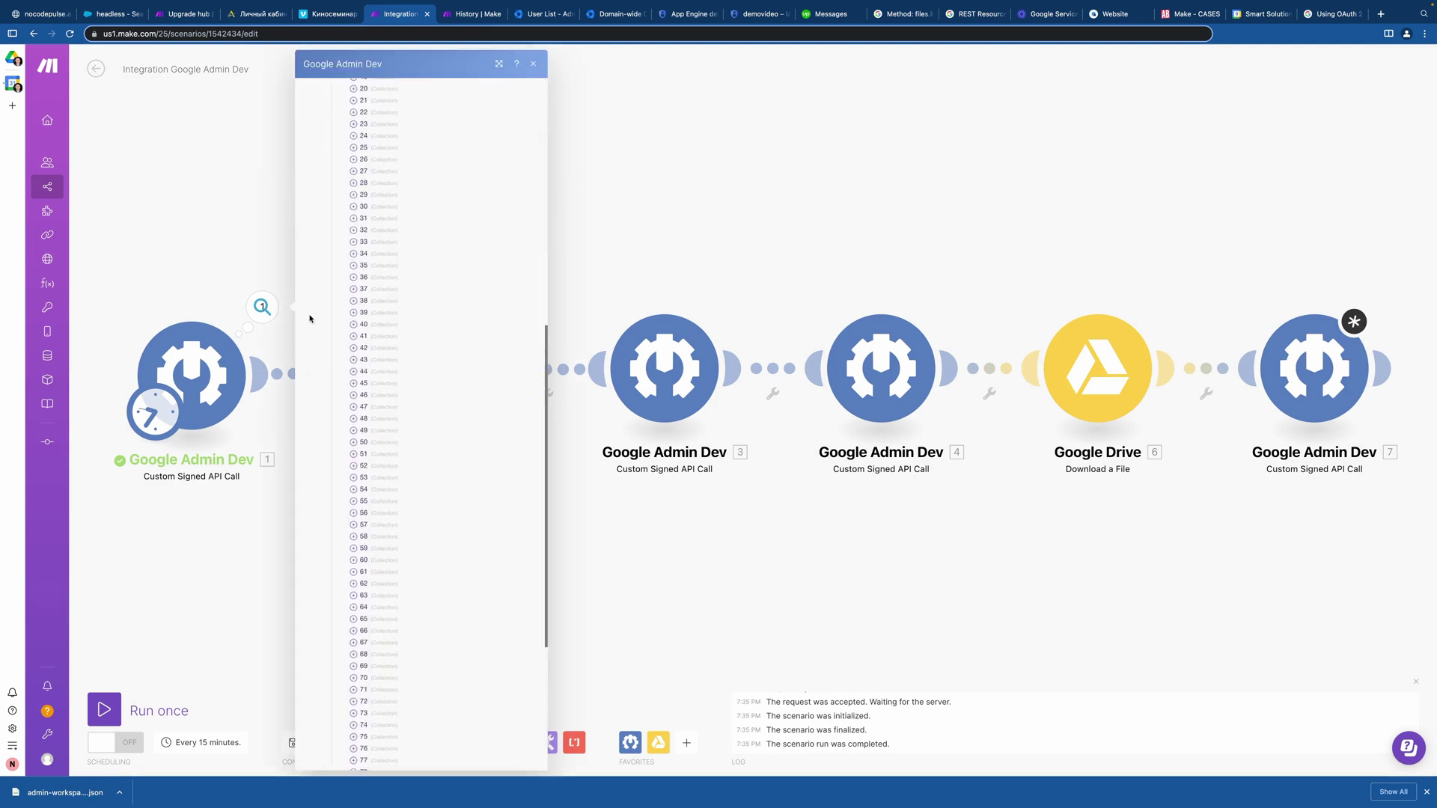
{"action": "left_click", "coordinate": [219, 205]}
Review module 2's POST URL to Gmail's messages/send and bring up its actions
{"action": "left_click", "coordinate": [431, 390]}
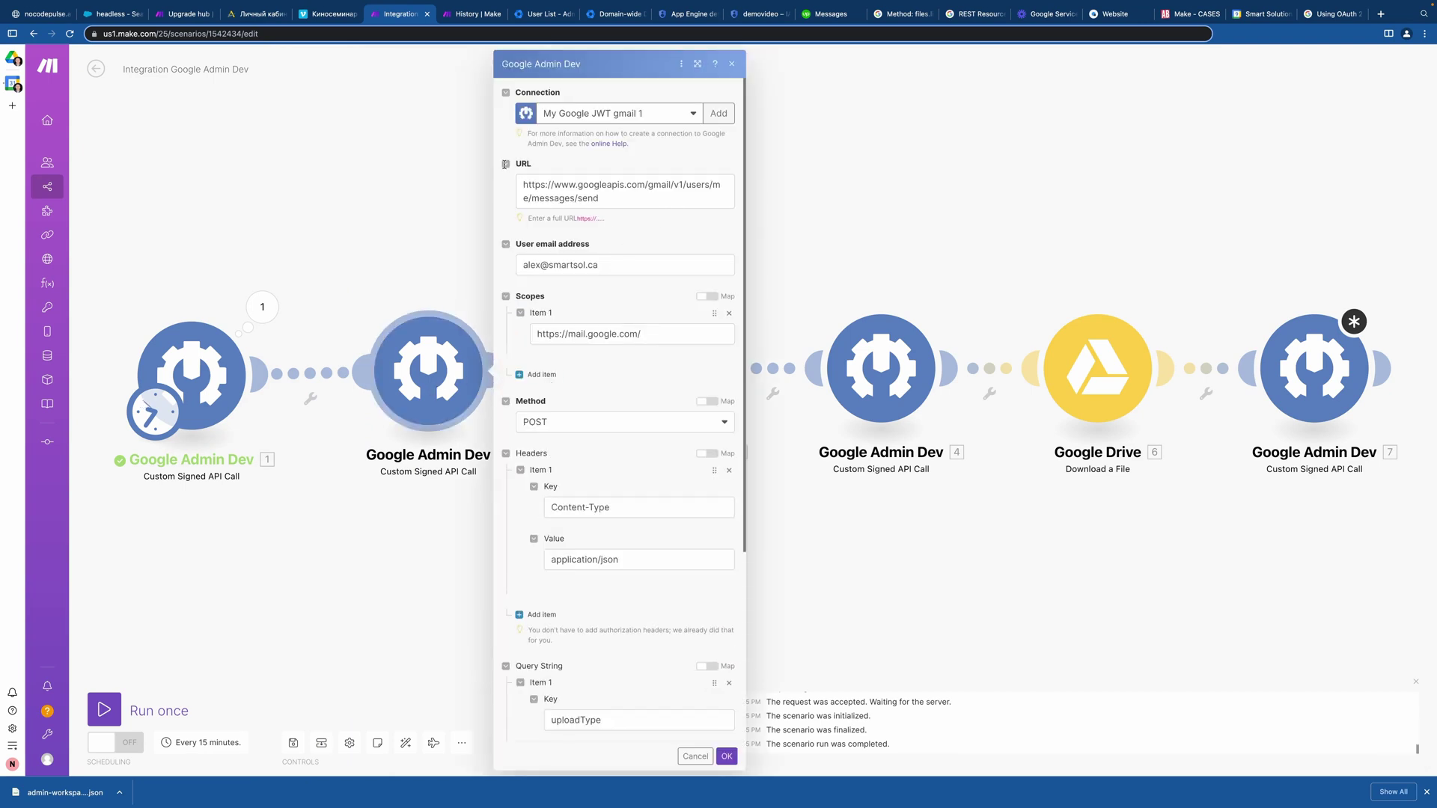
{"action": "left_click_drag", "start_coordinate": [521, 184], "coordinate": [610, 216]}
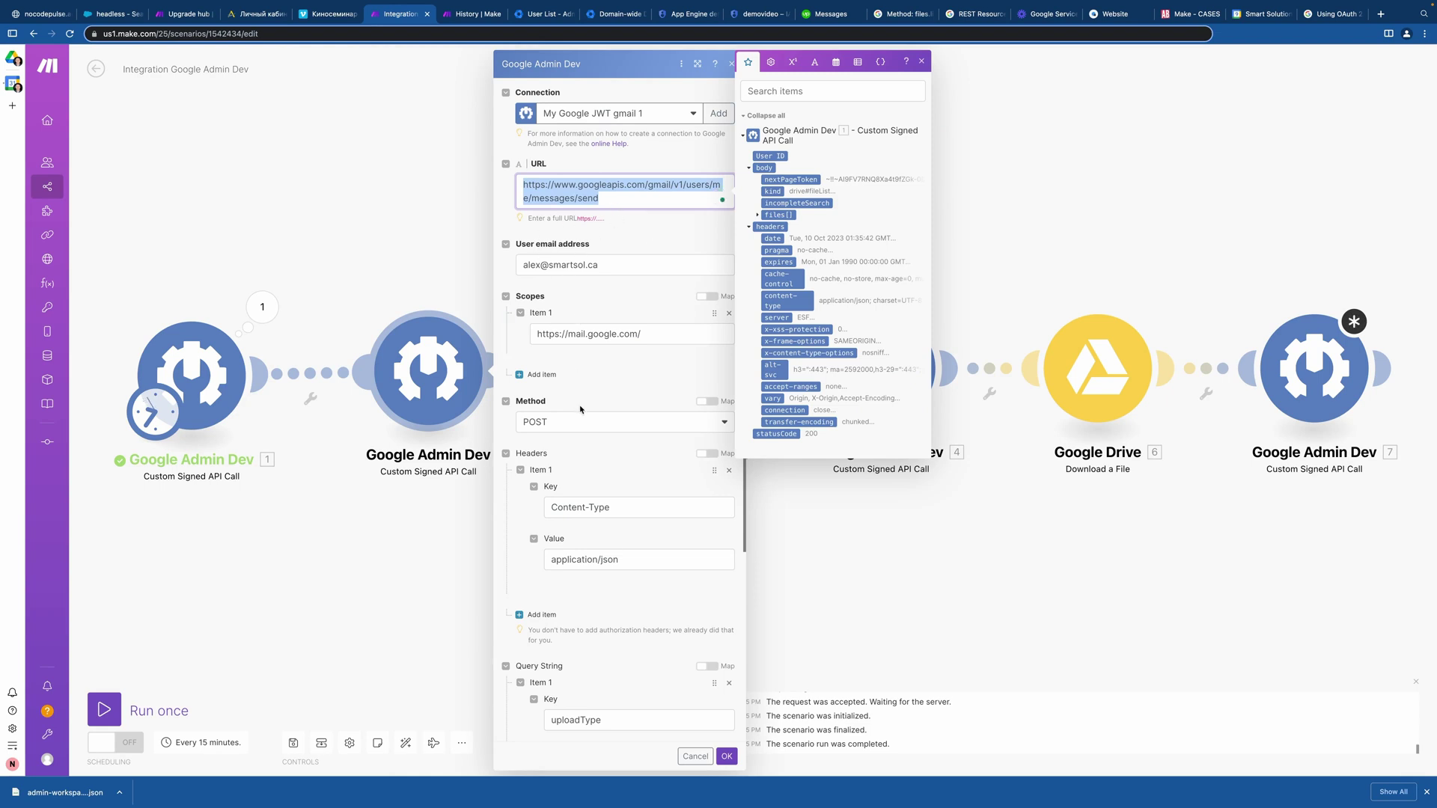
{"action": "scroll", "coordinate": [579, 409], "scroll_direction": "down", "scroll_amount": 4}
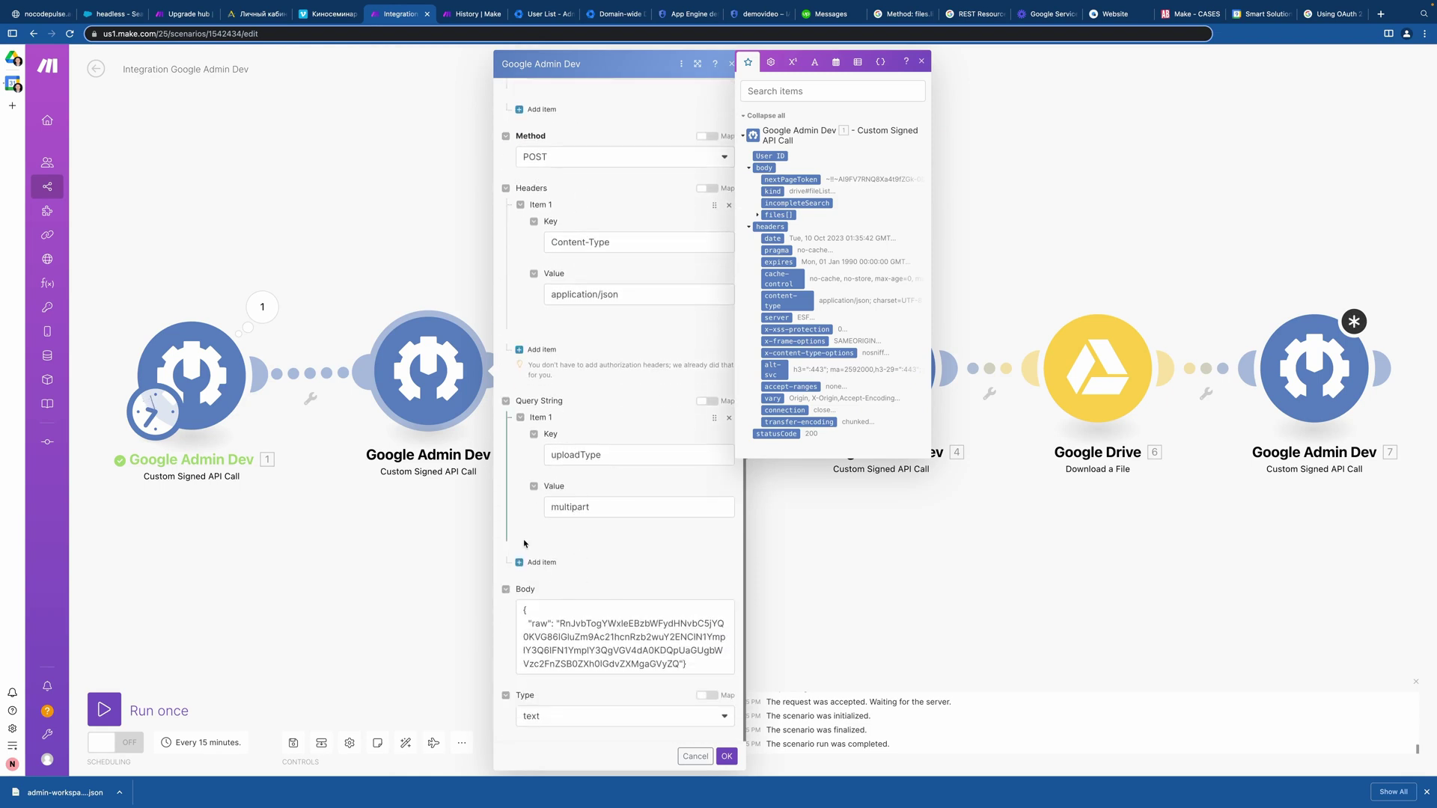
{"action": "left_click", "coordinate": [400, 553]}
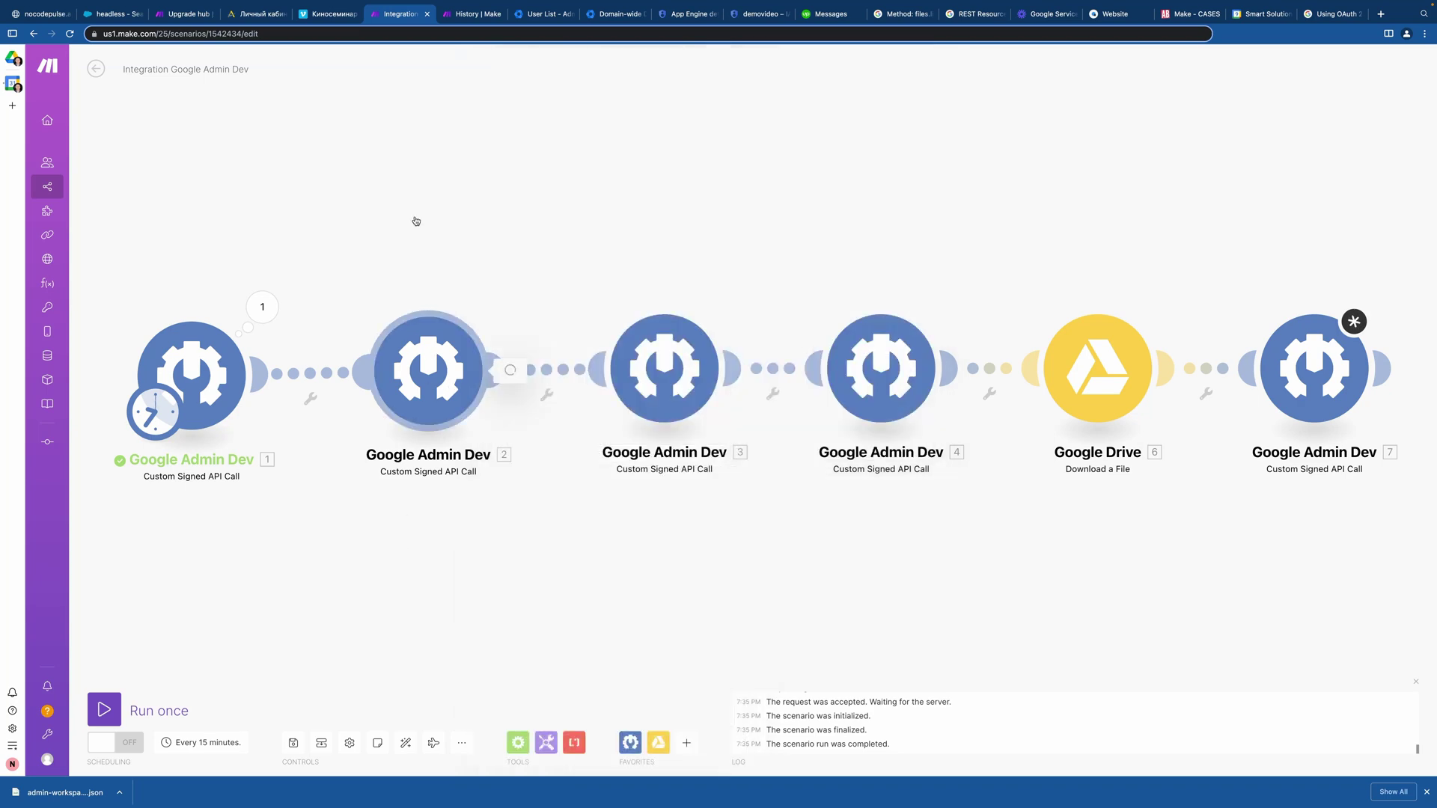
{"action": "right_click", "coordinate": [456, 390]}
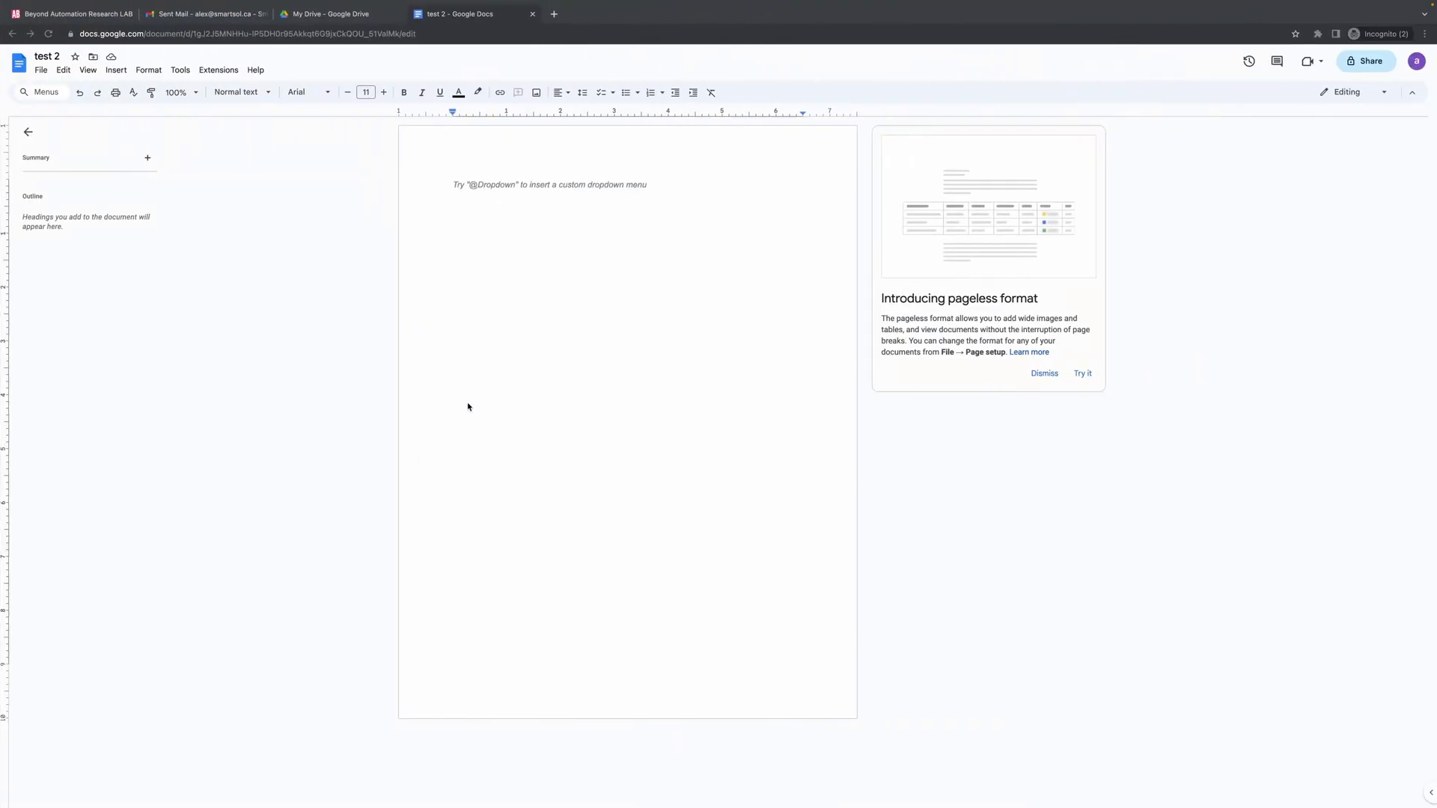
Select all three sent conversations in Gmail's Sent Mail and move them to Trash
{"action": "left_click", "coordinate": [202, 15]}
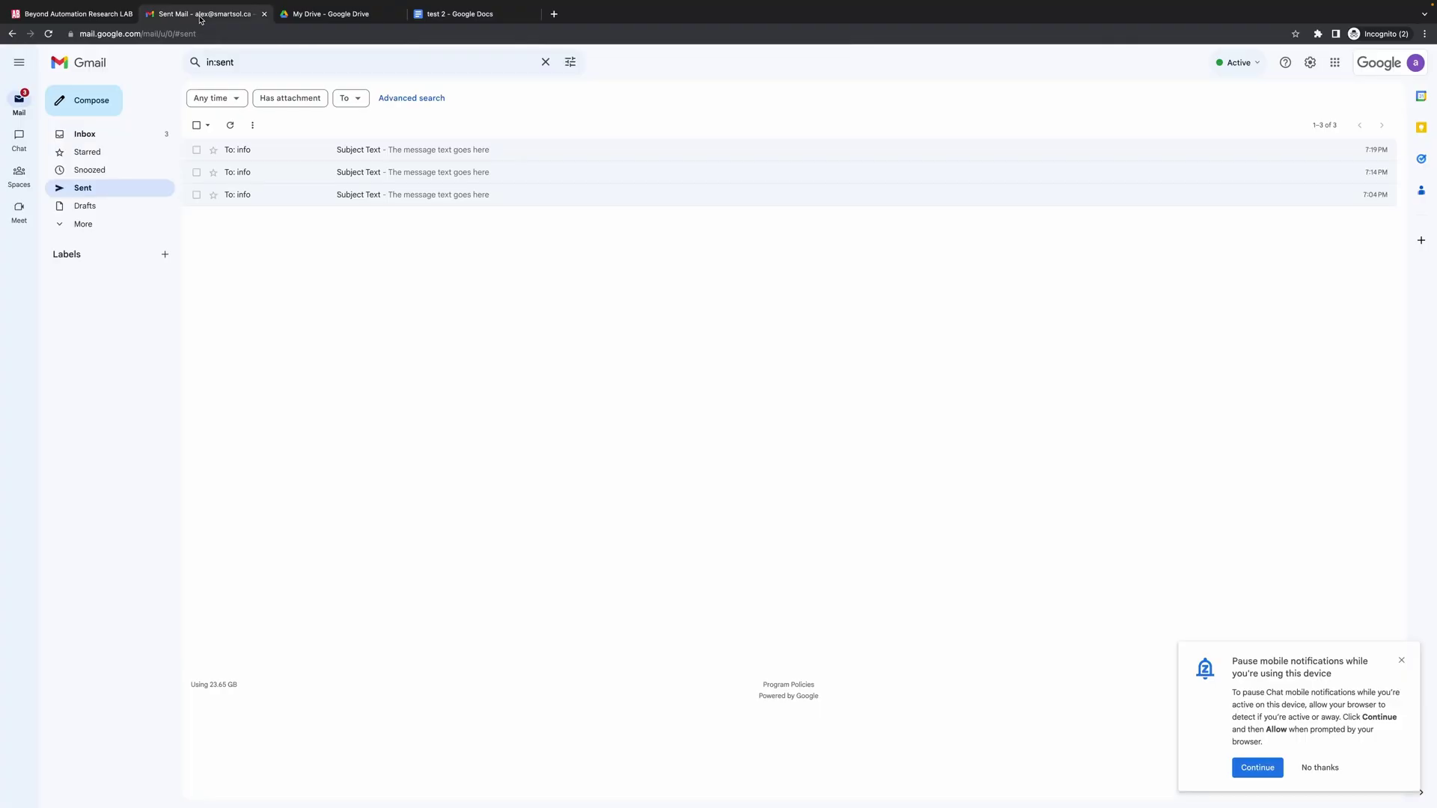
{"action": "mouse_move", "coordinate": [196, 172]}
{"action": "left_mouse_down"}
{"action": "mouse_move", "coordinate": [197, 205]}
{"action": "mouse_move", "coordinate": [197, 186]}
{"action": "left_mouse_up"}
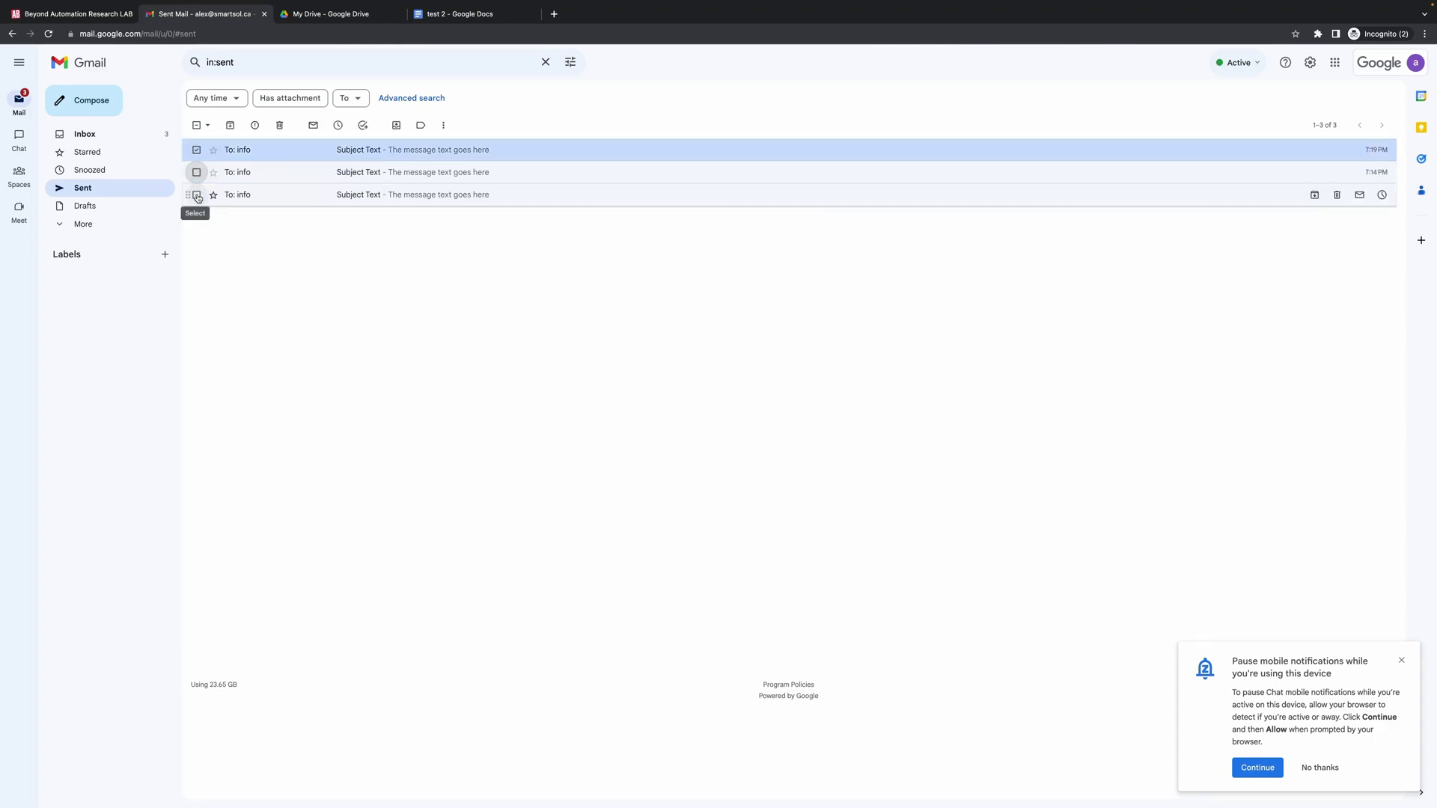
{"action": "left_click", "coordinate": [196, 195]}
{"action": "left_click", "coordinate": [279, 125]}
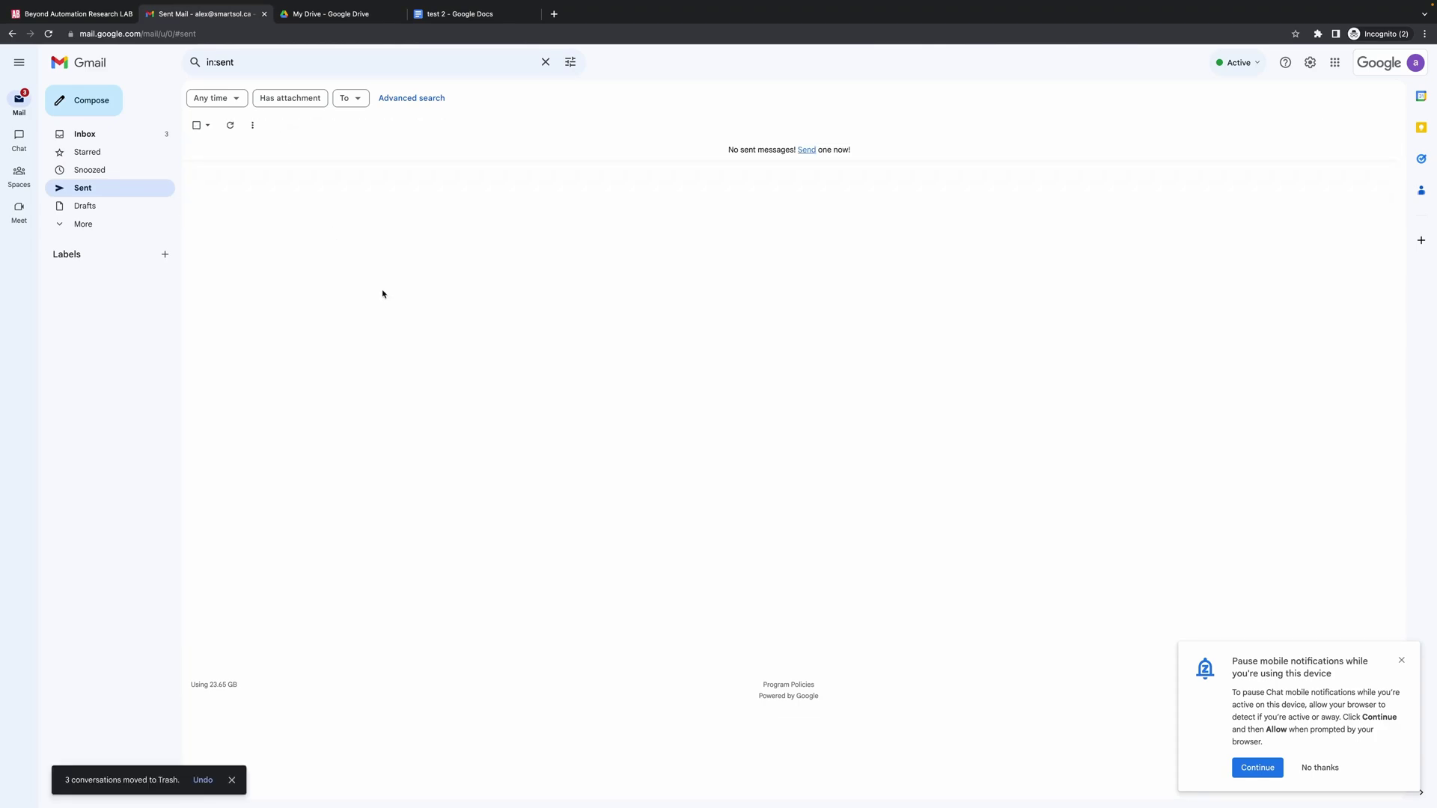
Return to the Make scenario and open then close module 2's settings
{"action": "key", "text": "ctrl+Left"}
{"action": "left_click", "coordinate": [387, 282]}
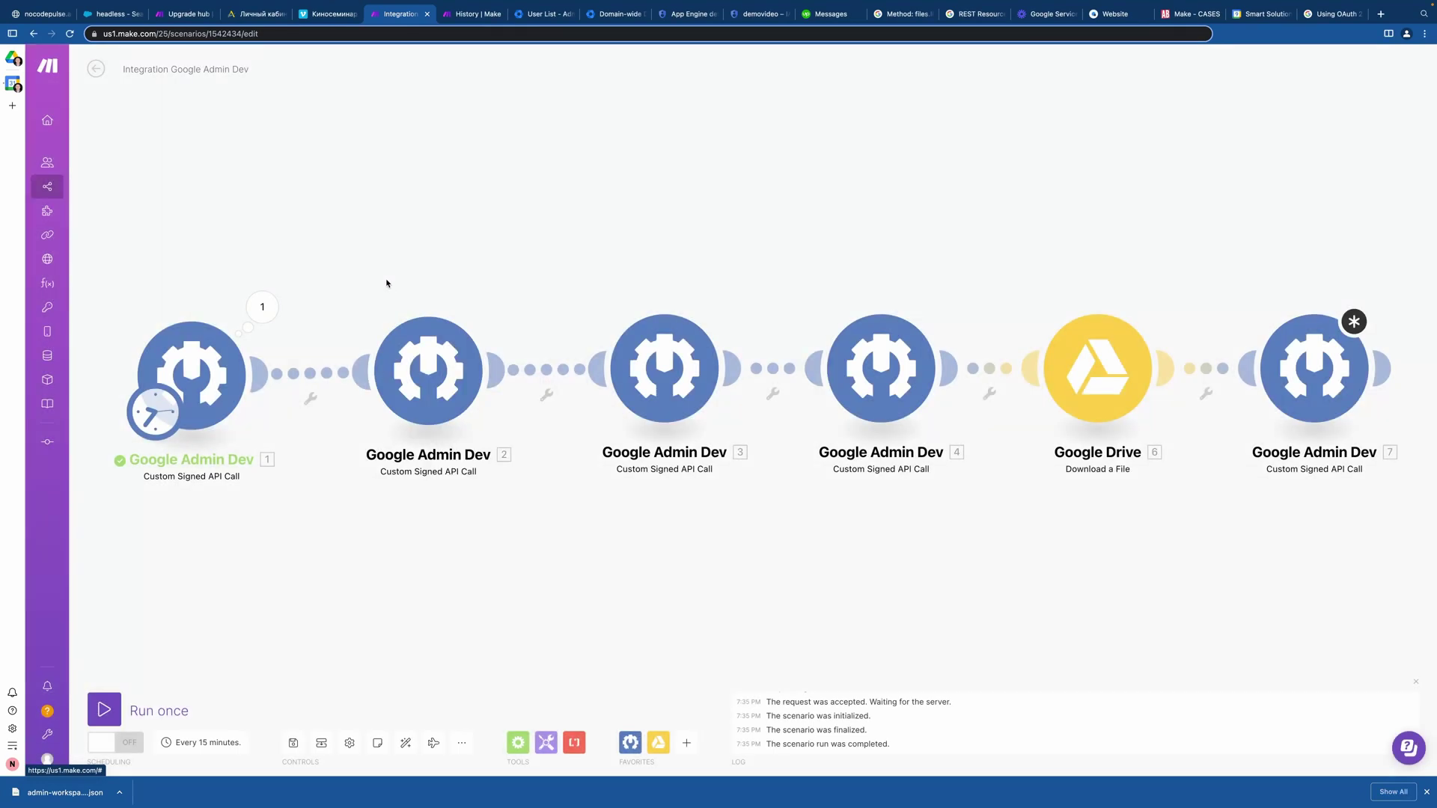
{"action": "left_click", "coordinate": [423, 372]}
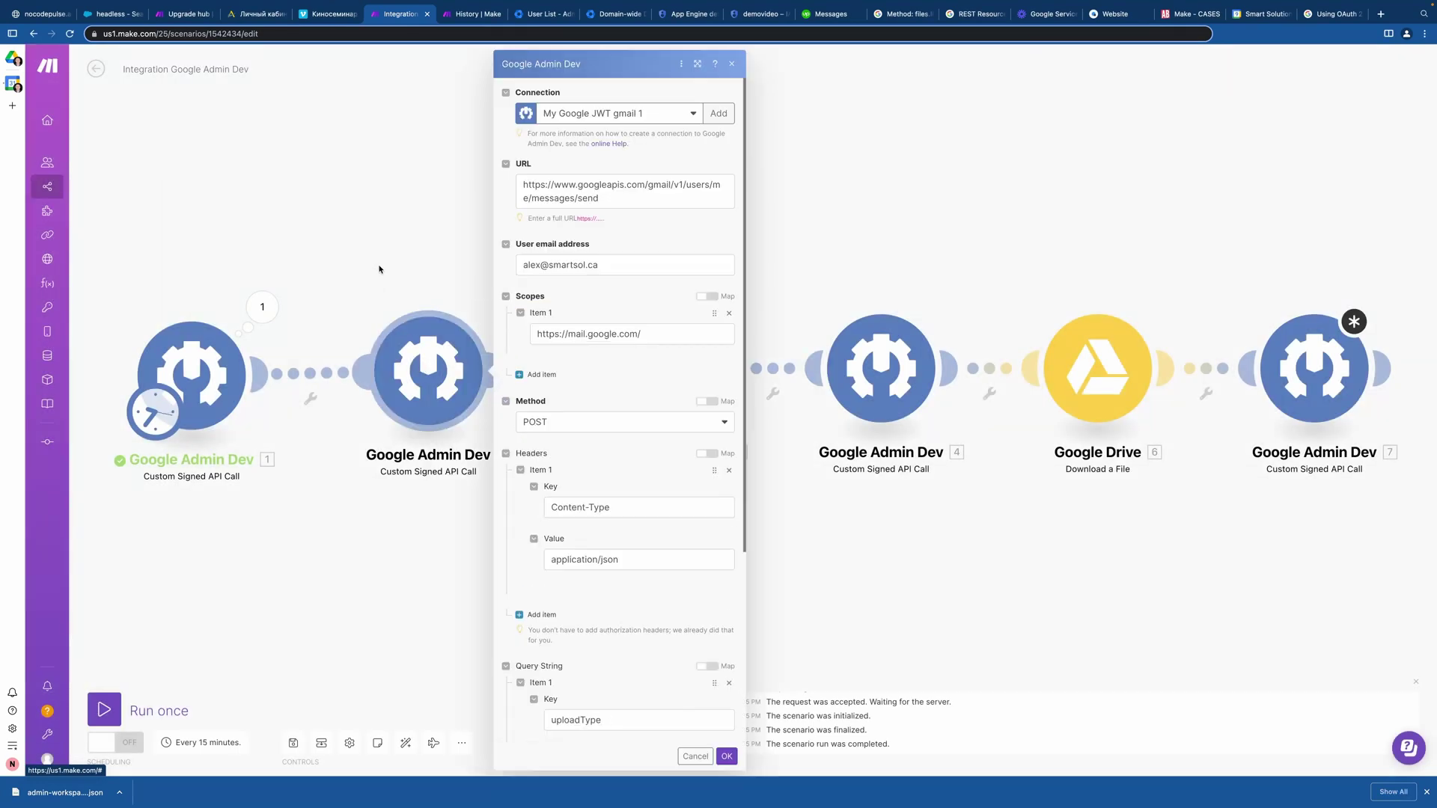
{"action": "left_click", "coordinate": [409, 305]}
Run module 2 alone, inspect its message id, threadId and SENT label, then reload Gmail's Sent folder
{"action": "right_click", "coordinate": [421, 366]}
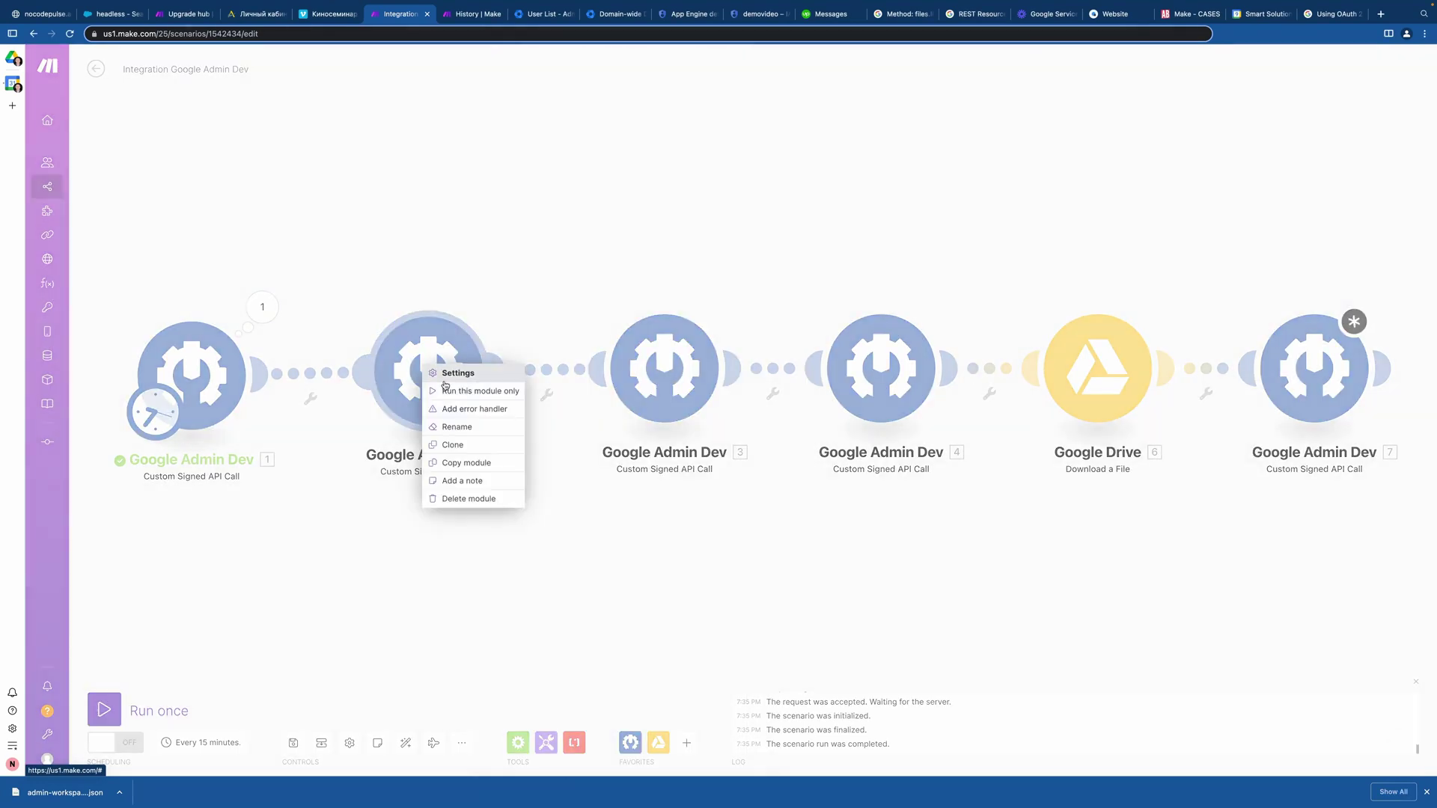
{"action": "left_click", "coordinate": [449, 389]}
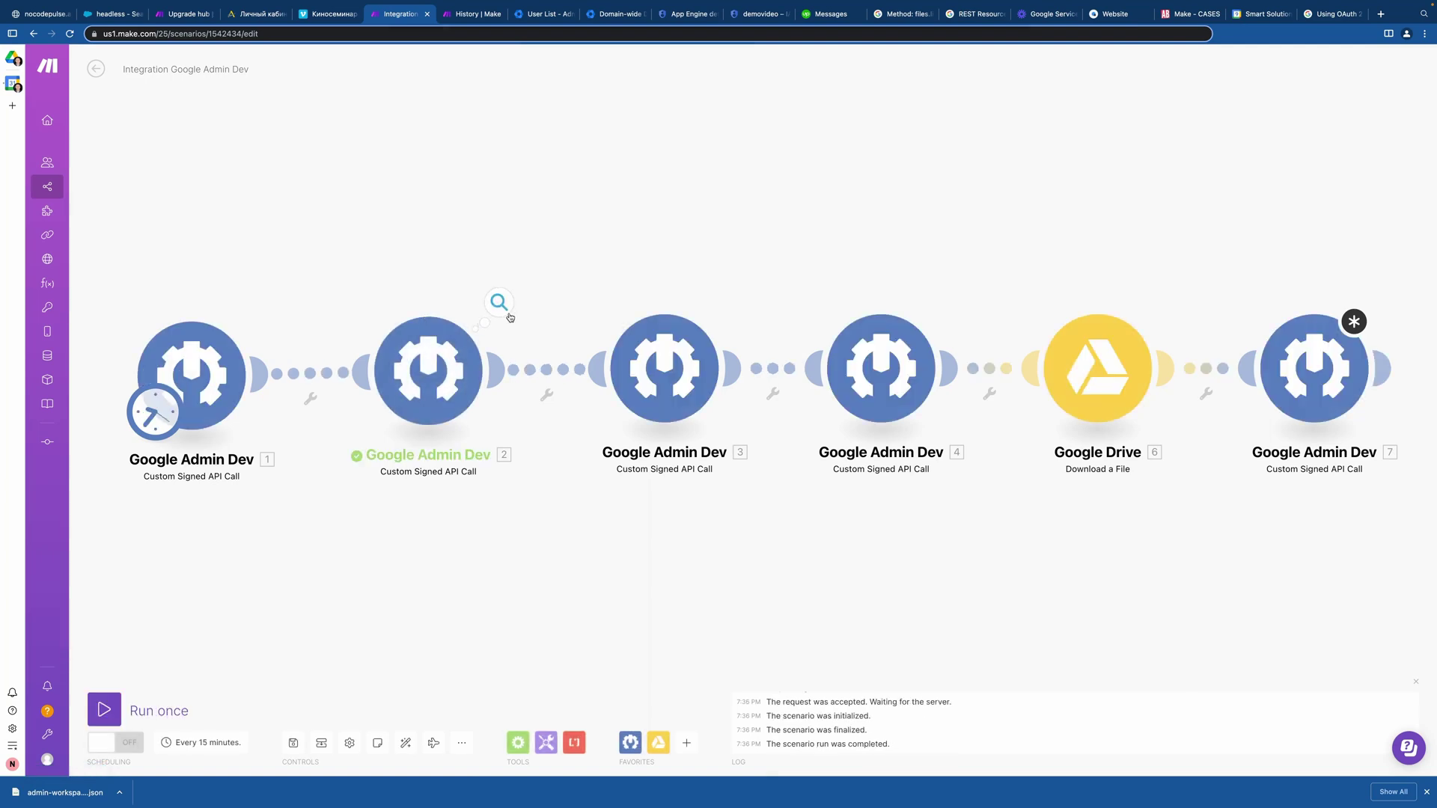
{"action": "key", "text": "ctrl+Right"}
{"action": "left_click", "coordinate": [499, 302]}
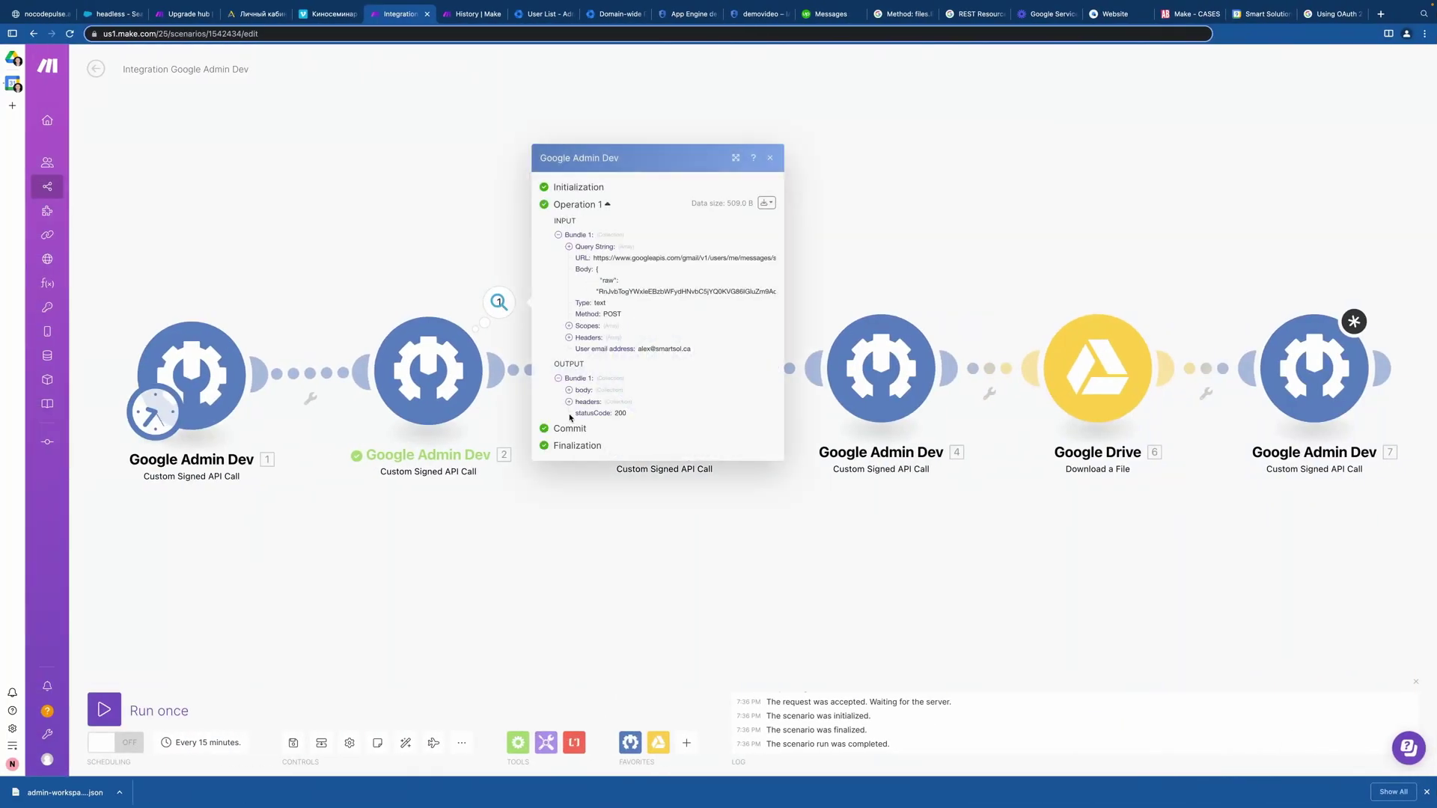
{"action": "left_click", "coordinate": [568, 390]}
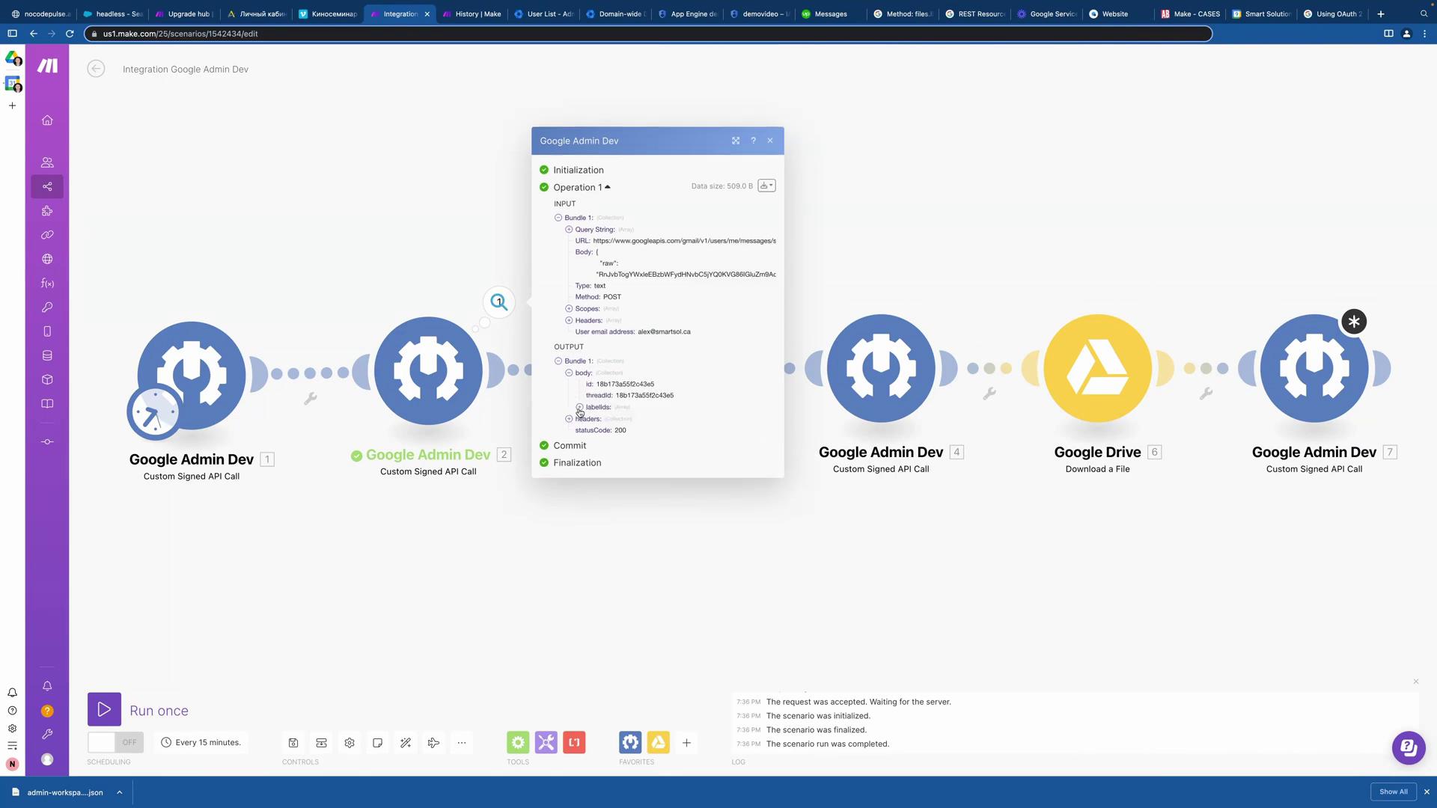
{"action": "left_click", "coordinate": [580, 407]}
{"action": "left_click_drag", "start_coordinate": [603, 378], "coordinate": [658, 389]}
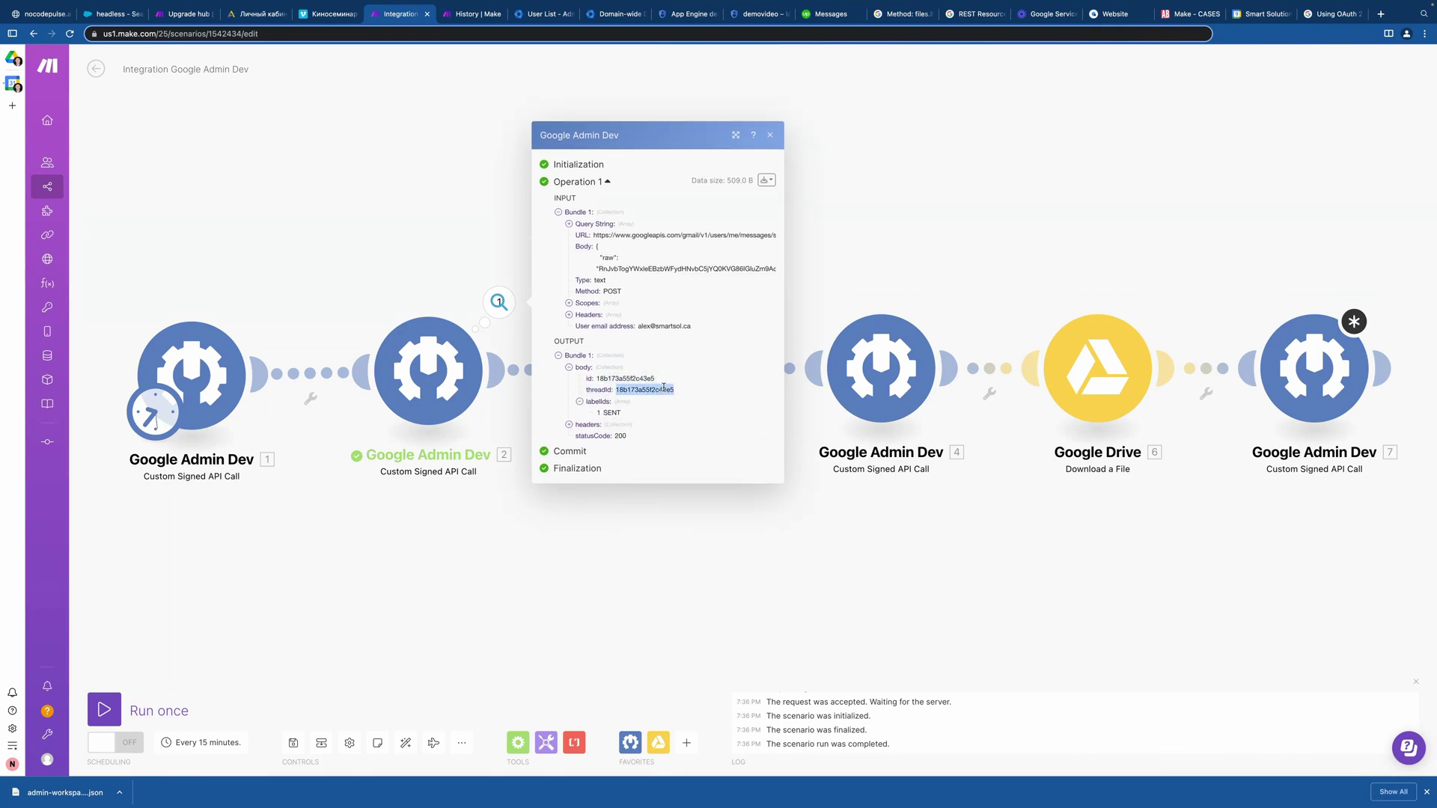
{"action": "key", "text": "ctrl+Right"}
{"action": "left_click", "coordinate": [48, 36]}
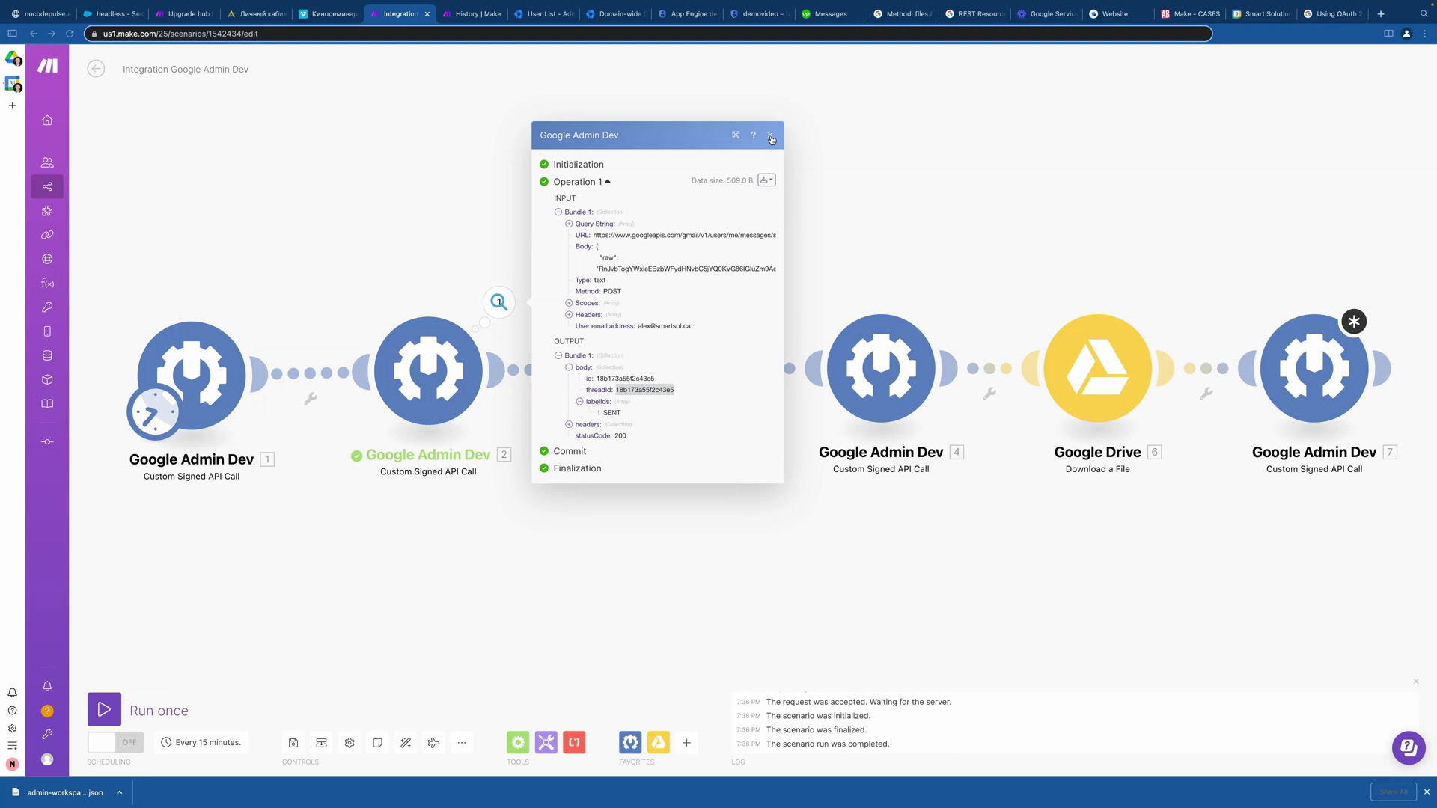
{"action": "left_click", "coordinate": [812, 184]}
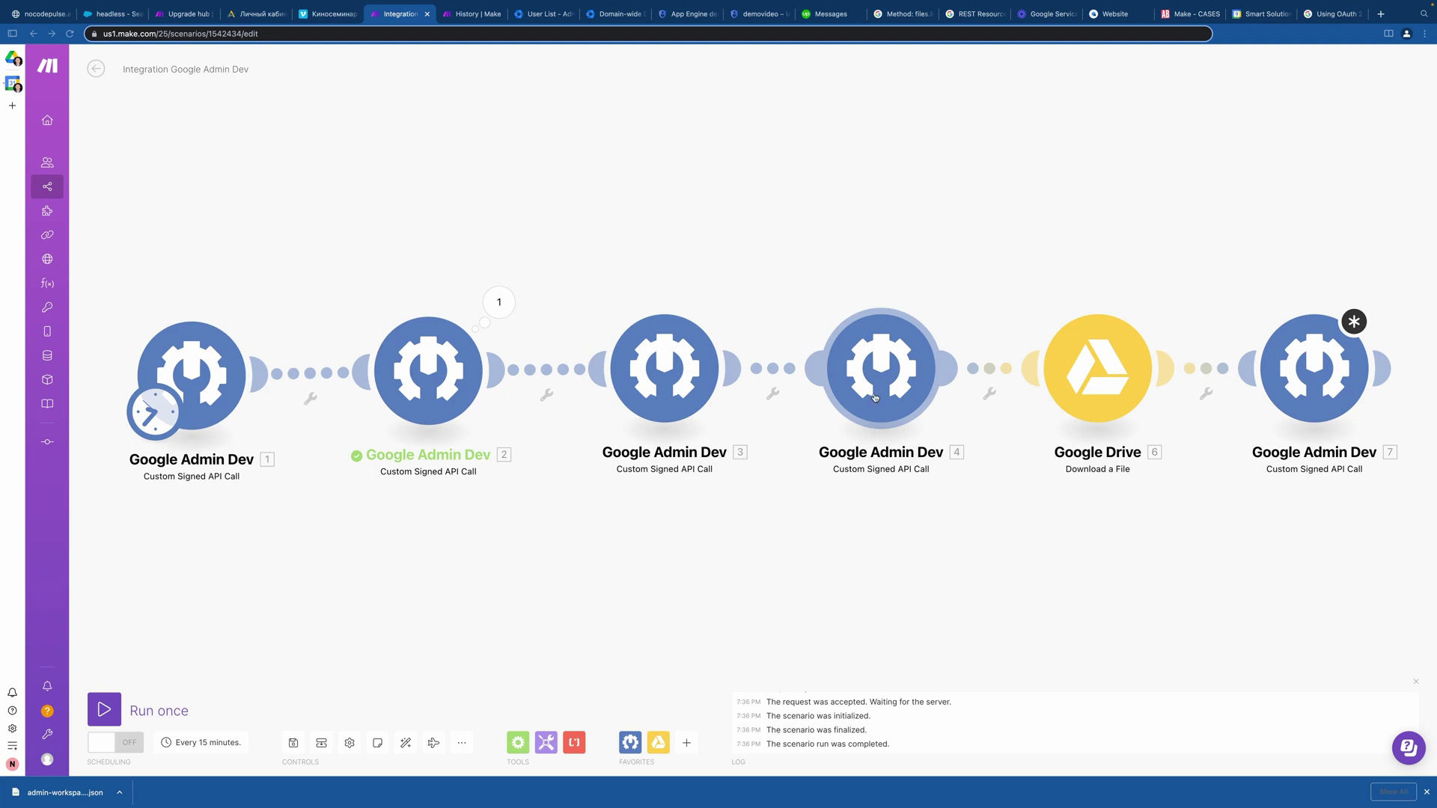
Open the fourth module's calendar request and review its events URL
{"action": "left_click", "coordinate": [874, 397]}
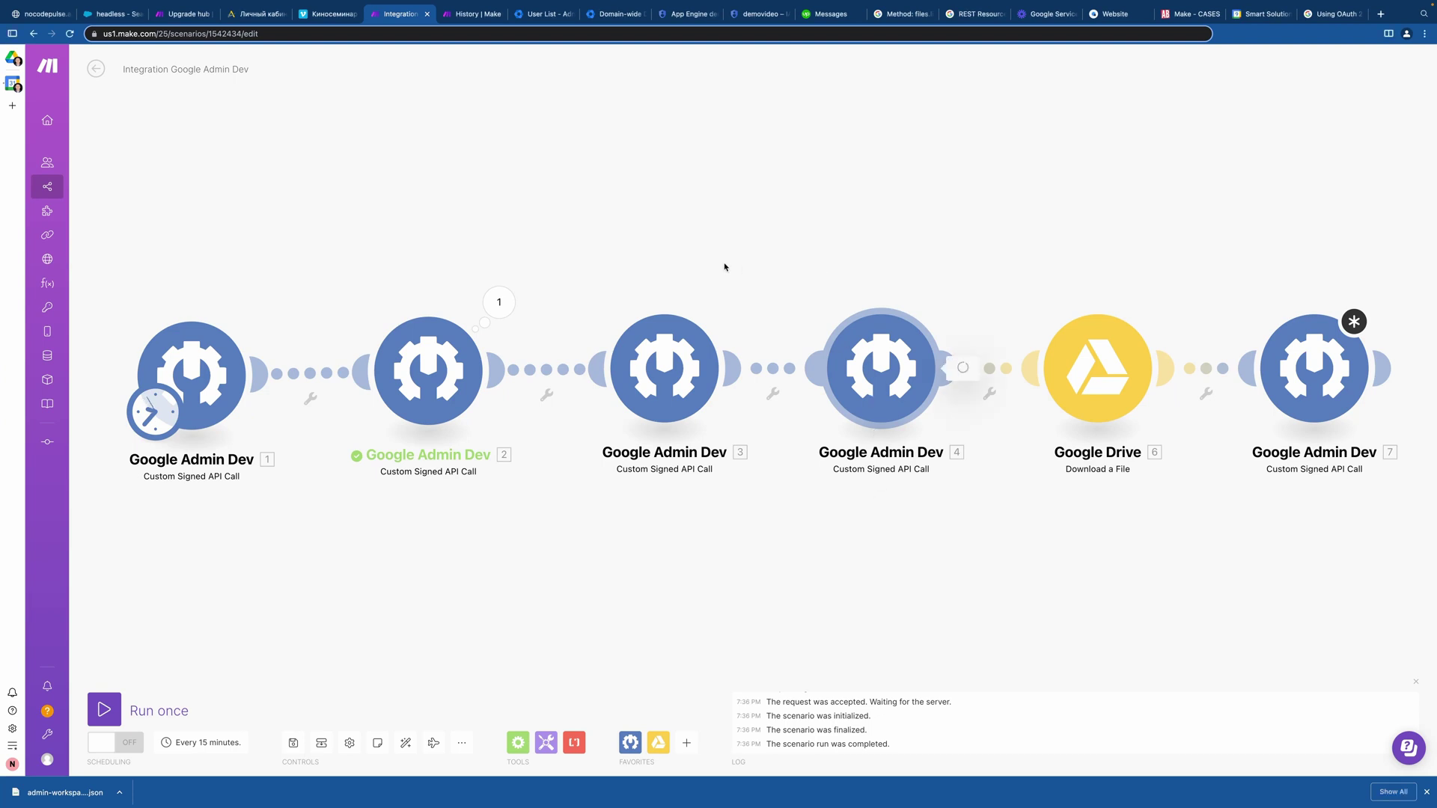
{"action": "scroll", "coordinate": [696, 262], "scroll_direction": "right", "scroll_amount": 5}
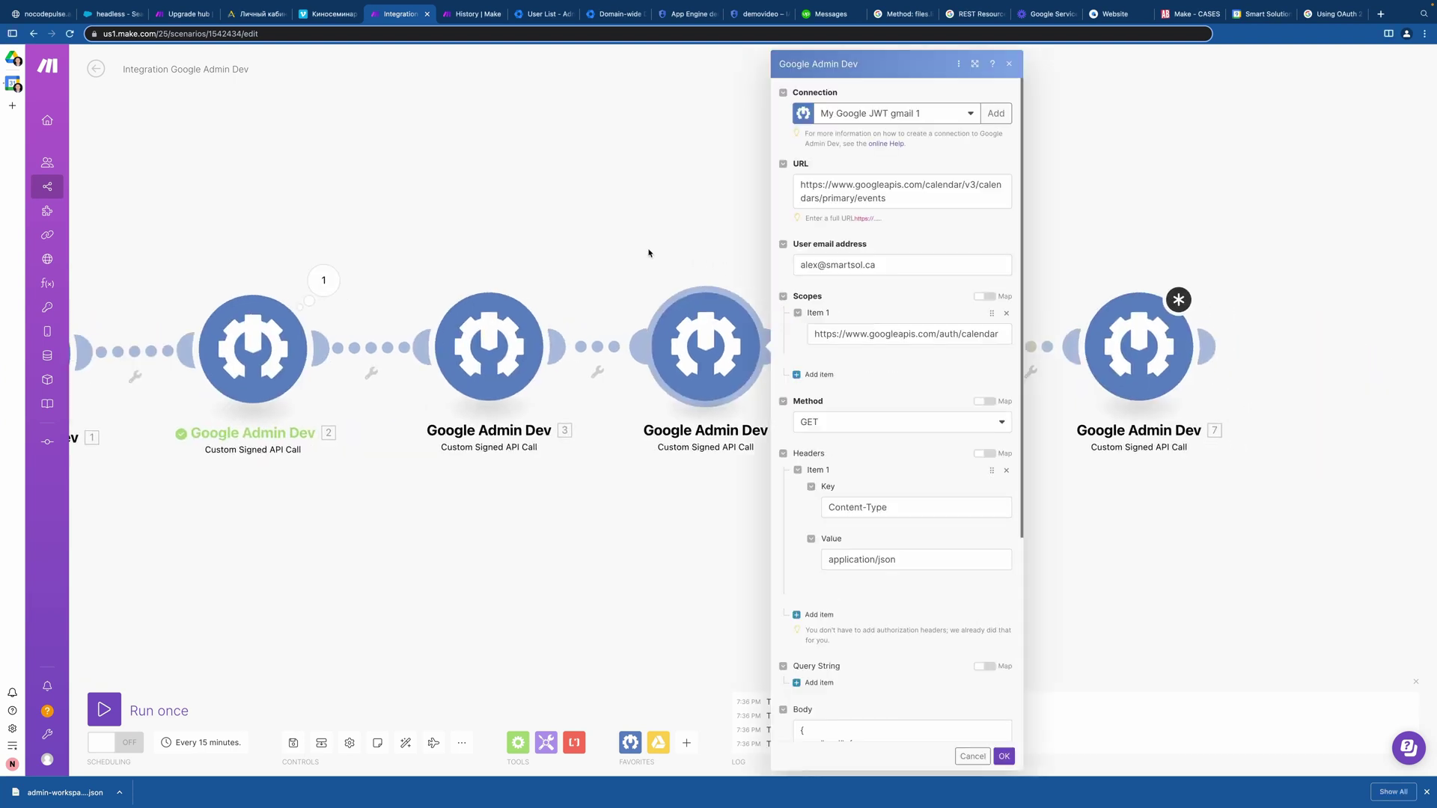
{"action": "triple_click", "coordinate": [851, 184]}
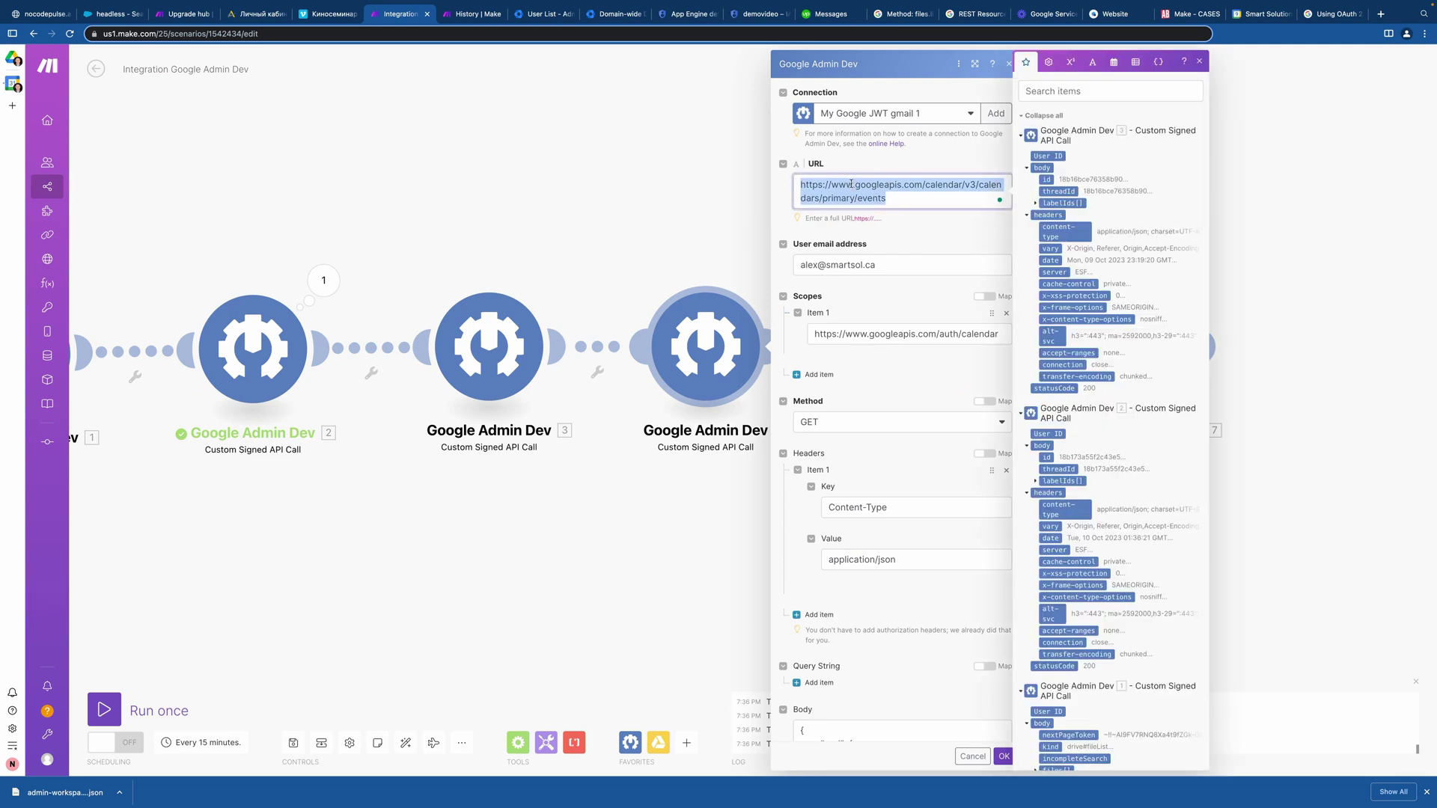
{"action": "left_click", "coordinate": [919, 185]}
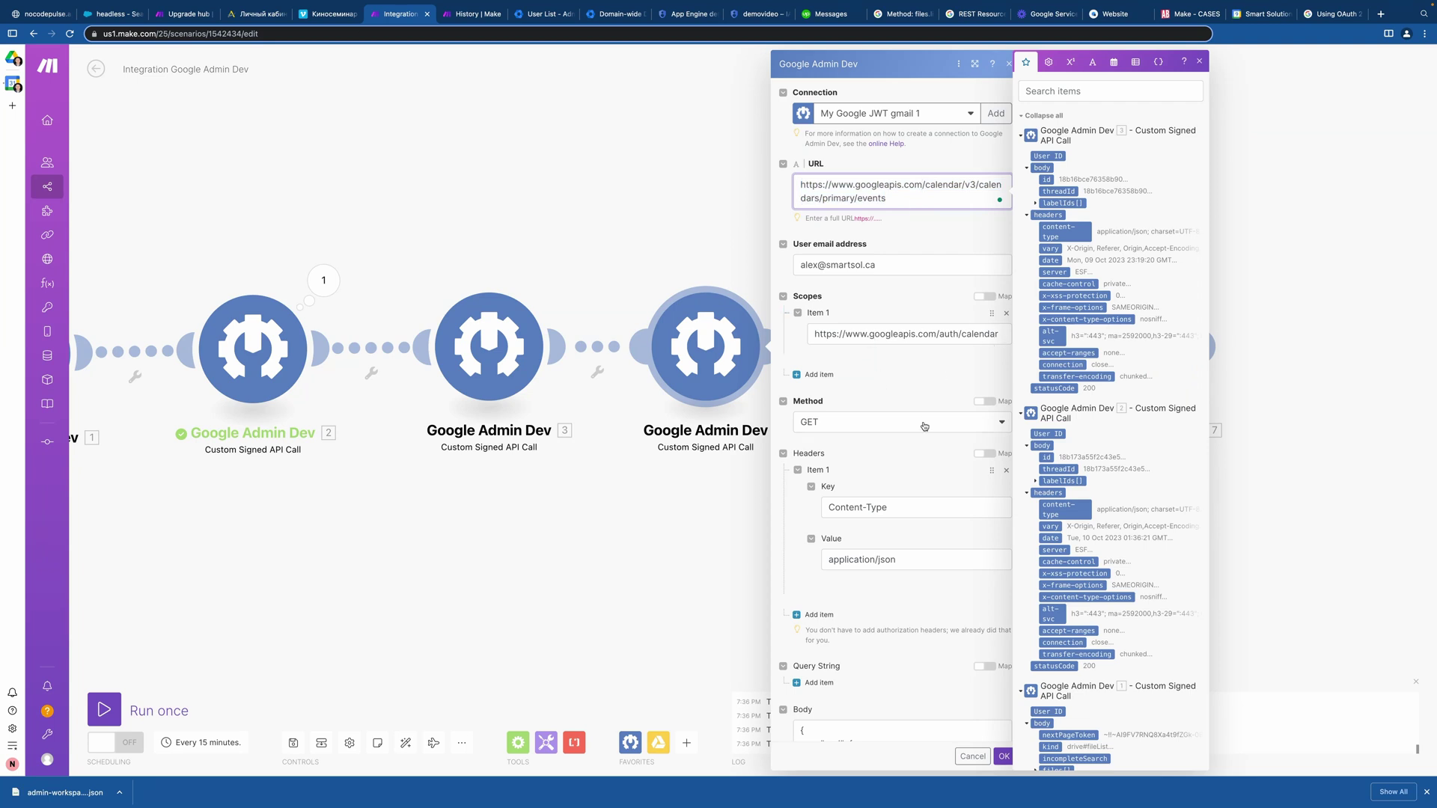
{"action": "scroll", "coordinate": [923, 422], "scroll_direction": "down", "scroll_amount": 5}
{"action": "scroll", "coordinate": [873, 533], "scroll_direction": "down", "scroll_amount": 1}
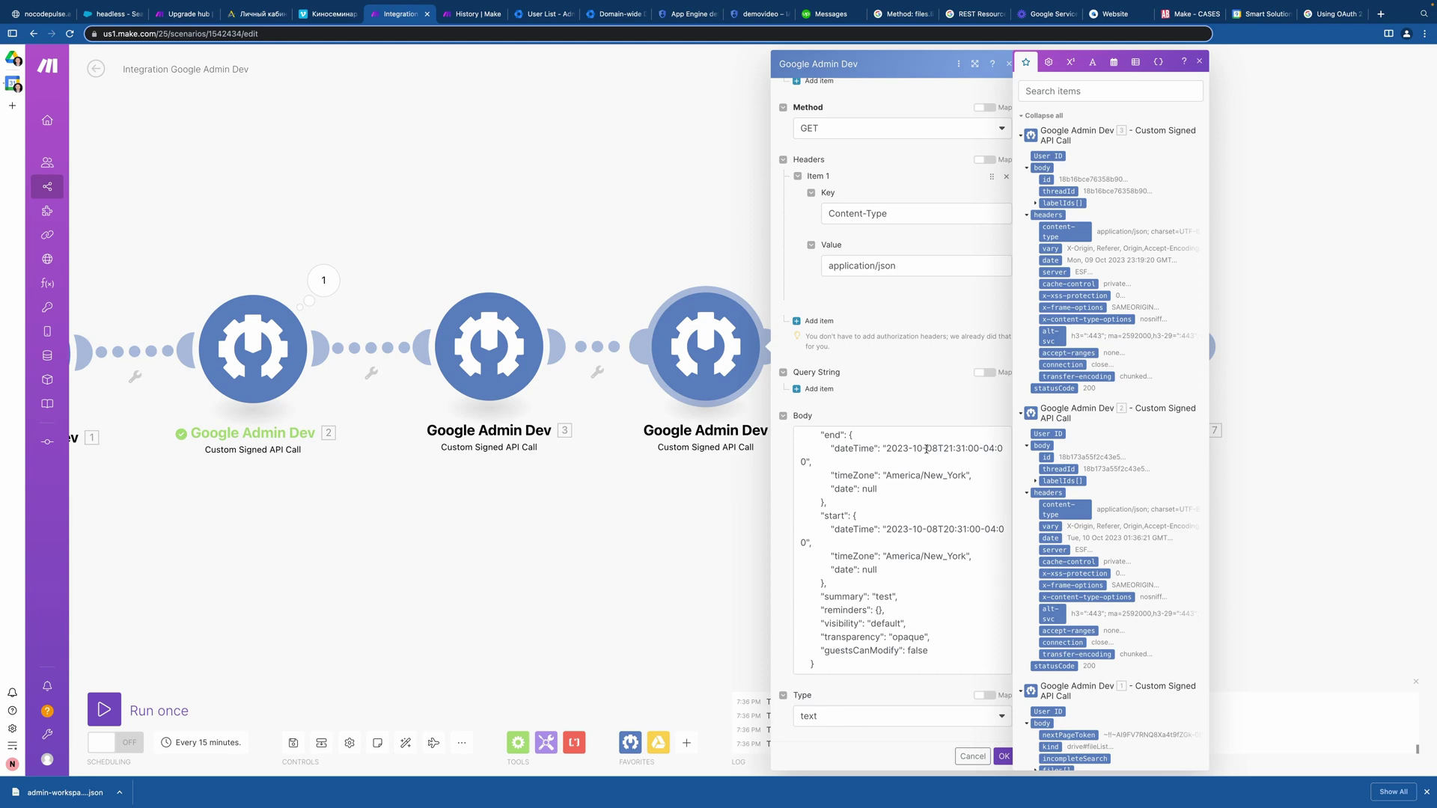
In the JSON body, change the event's end and start dates to 2023-10-10
{"action": "left_click", "coordinate": [927, 449]}
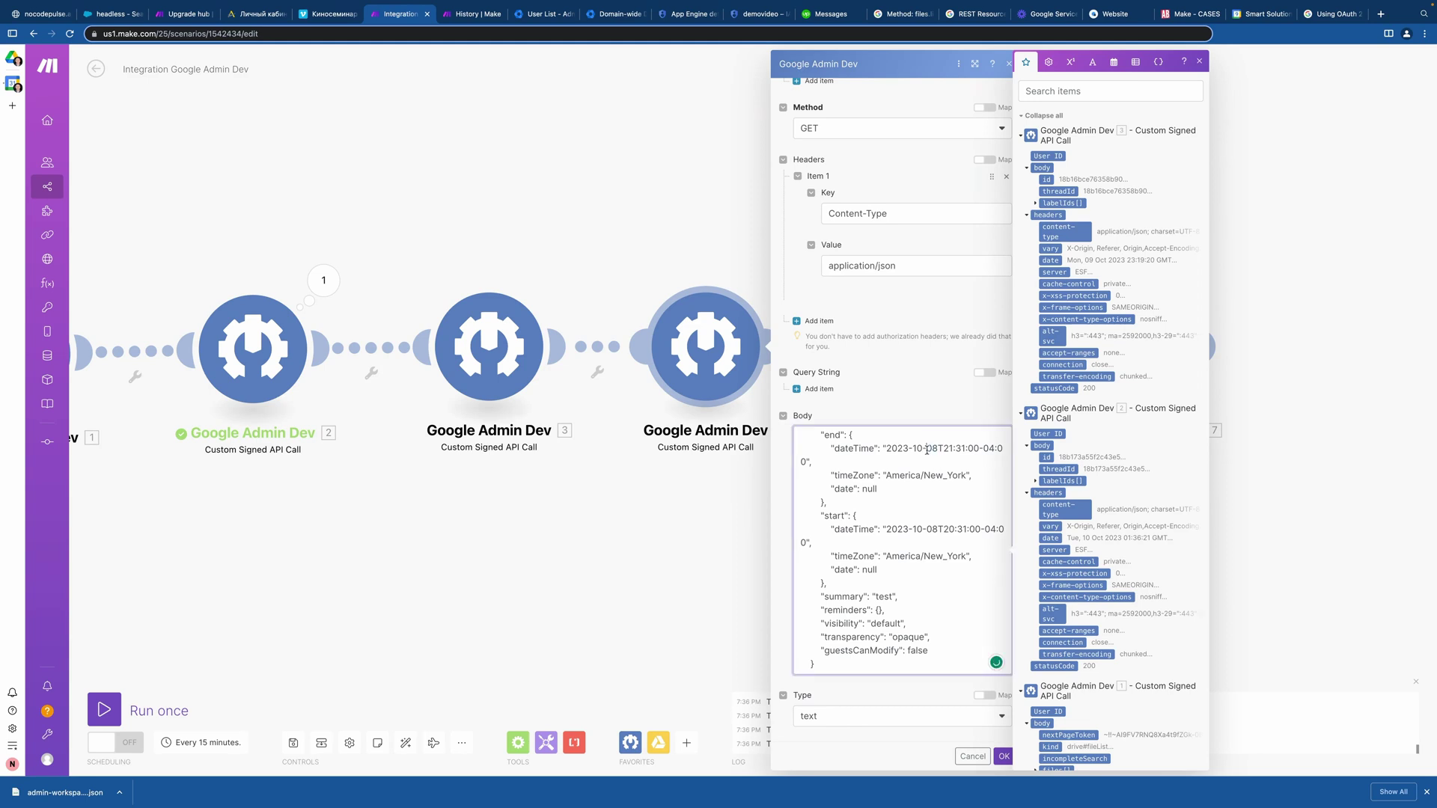
{"action": "type", "text": "1"}
{"action": "key", "text": "BackSpace"}
{"action": "double_click", "coordinate": [933, 529]}
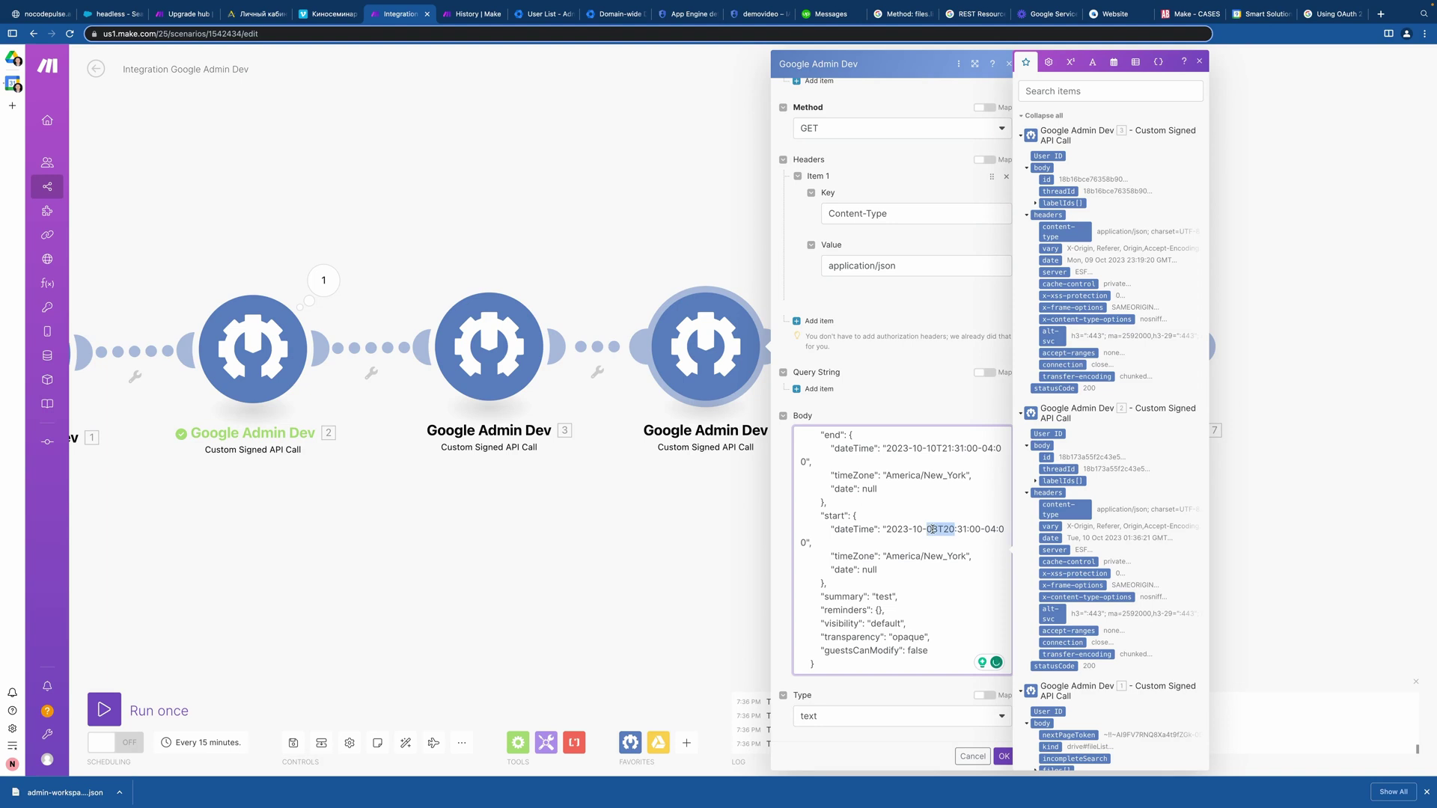
{"action": "left_click", "coordinate": [939, 529]}
{"action": "key", "text": "BackSpace"}
{"action": "key", "text": "BackSpace"}
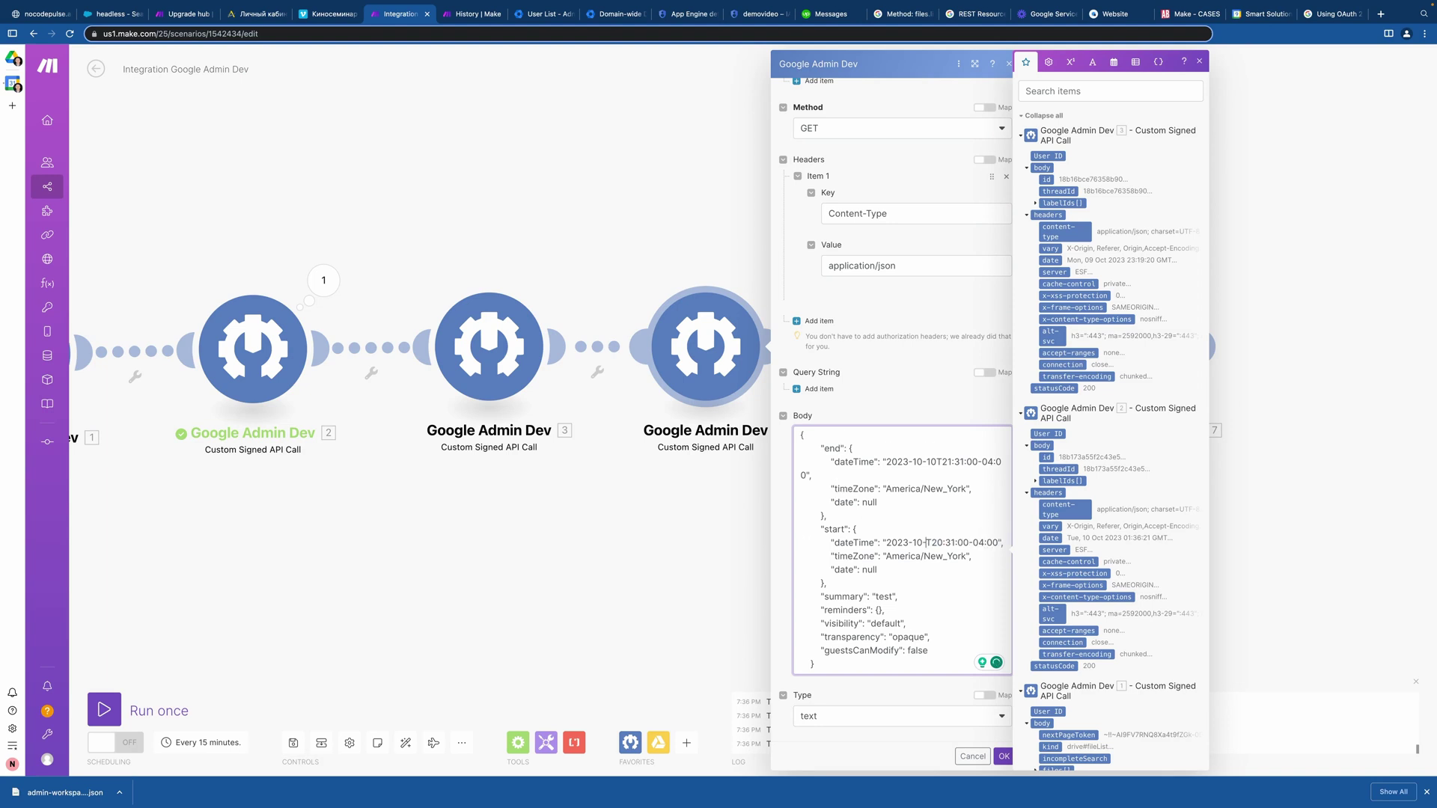
{"action": "type", "text": "10"}
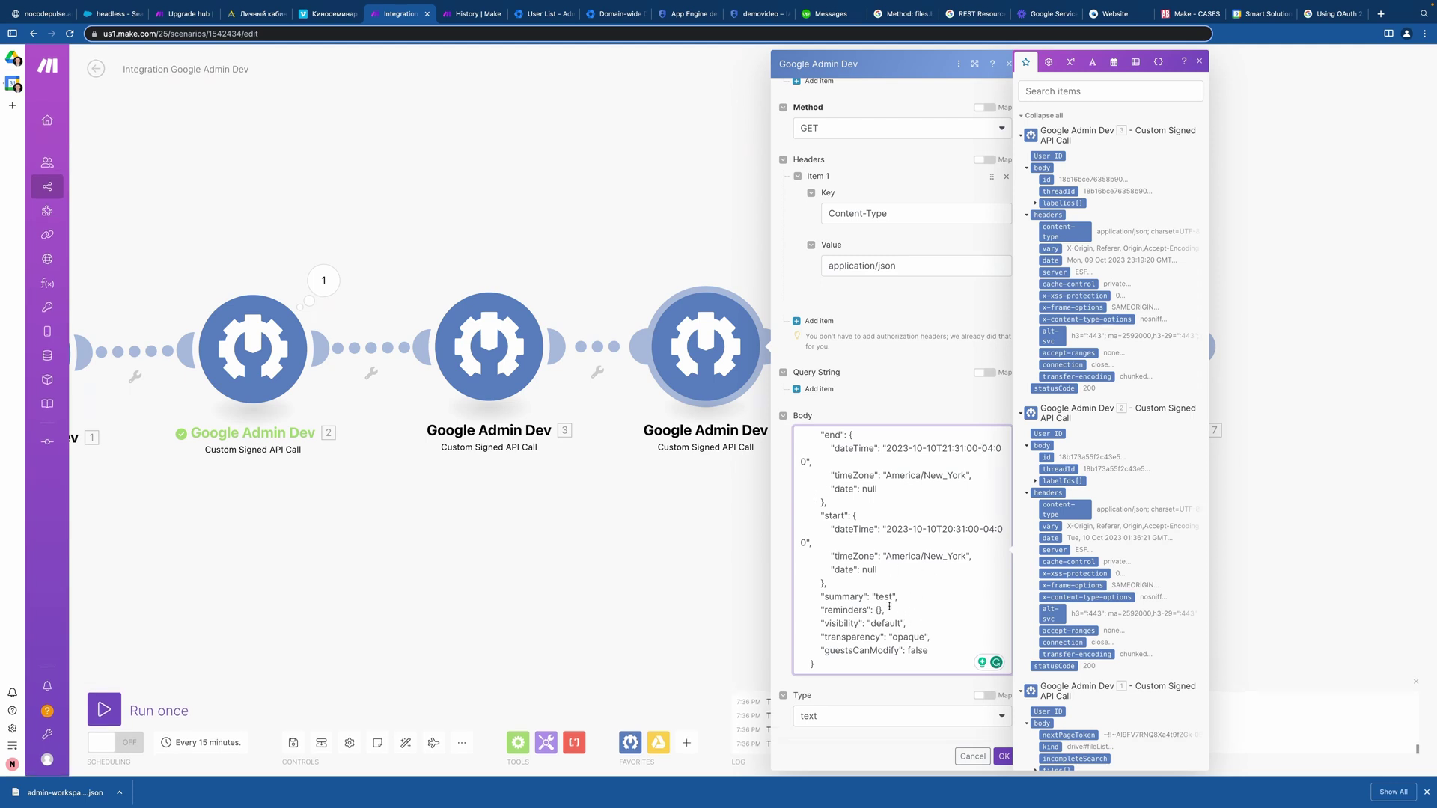
Replace the 'test' event title with 'Demo video 3 event' and save the module settings
{"action": "double_click", "coordinate": [882, 596]}
{"action": "type", "text": "Demo video 3 even"}
{"action": "left_click", "coordinate": [1003, 756]}
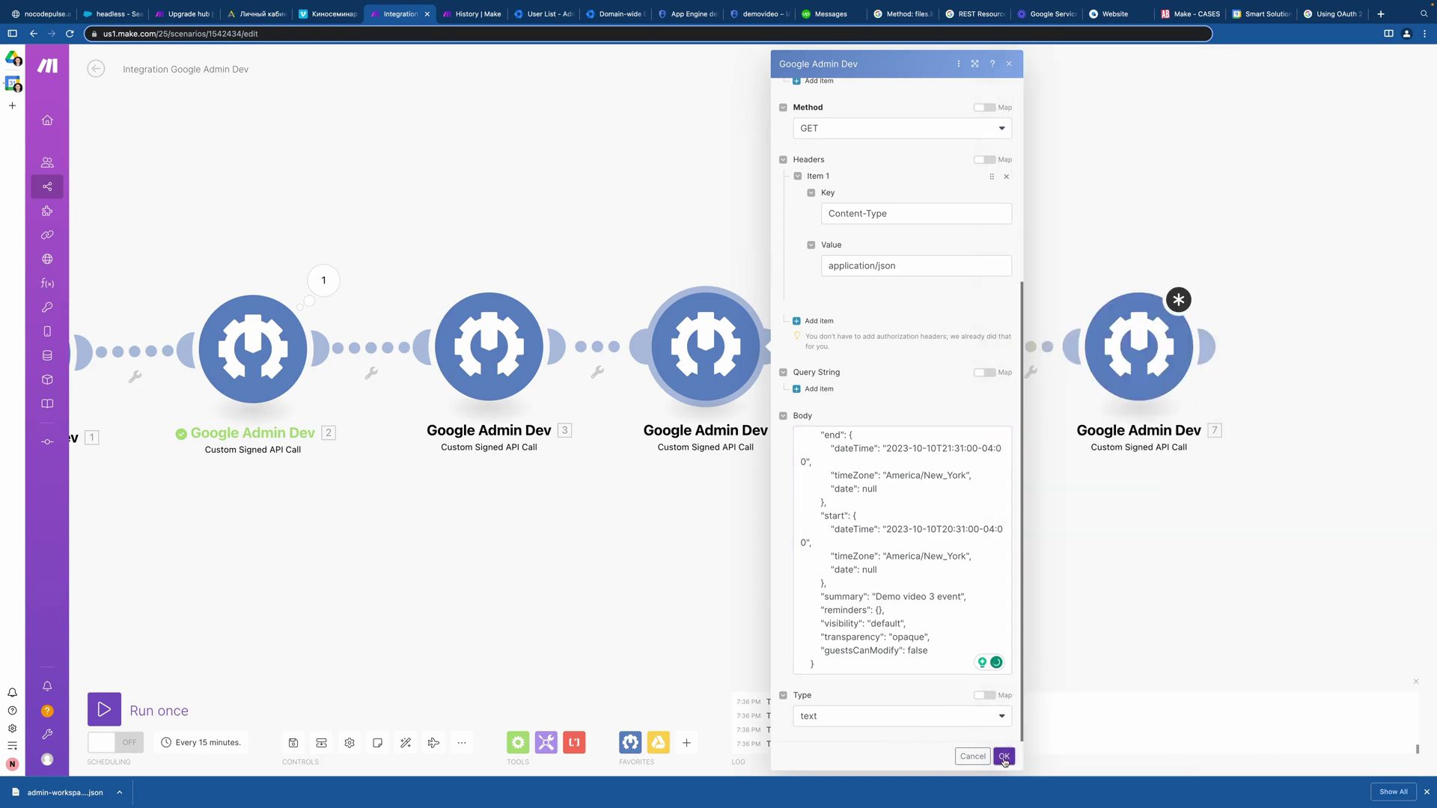
{"action": "key", "text": "ctrl+Right"}
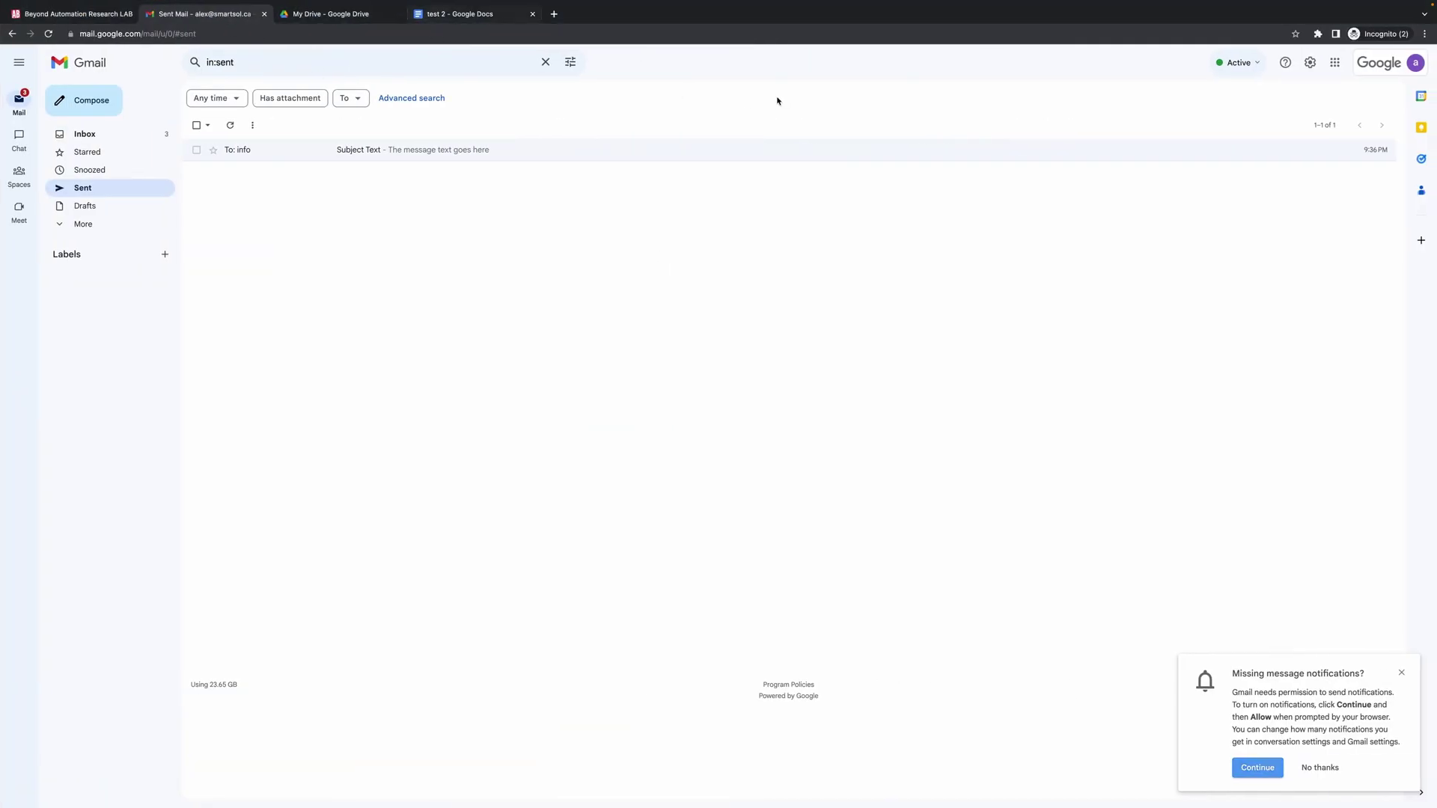
Open Google Calendar from Gmail's apps launcher and view the October 8–14, 2023 week
{"action": "left_click", "coordinate": [1335, 62]}
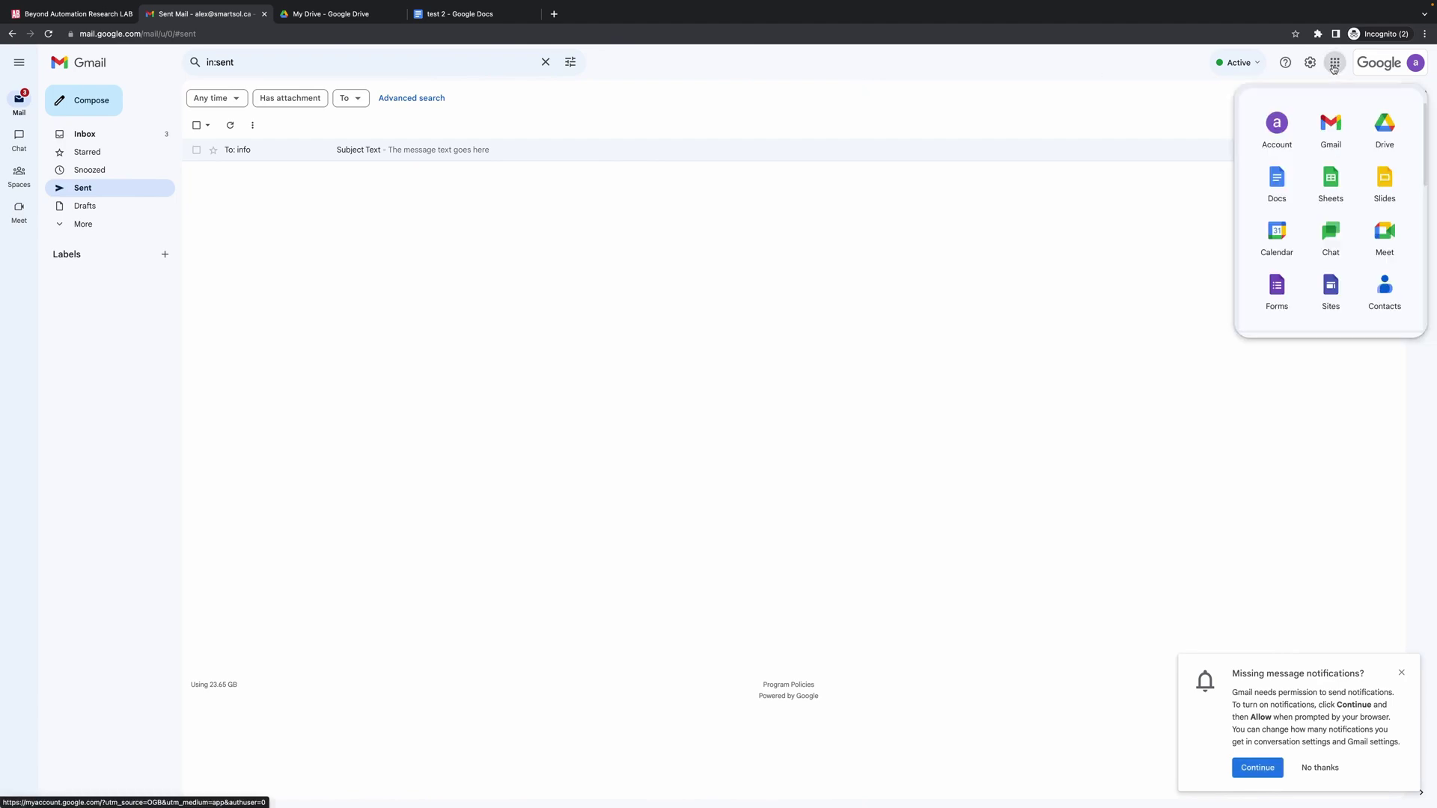
{"action": "left_click", "coordinate": [1274, 232]}
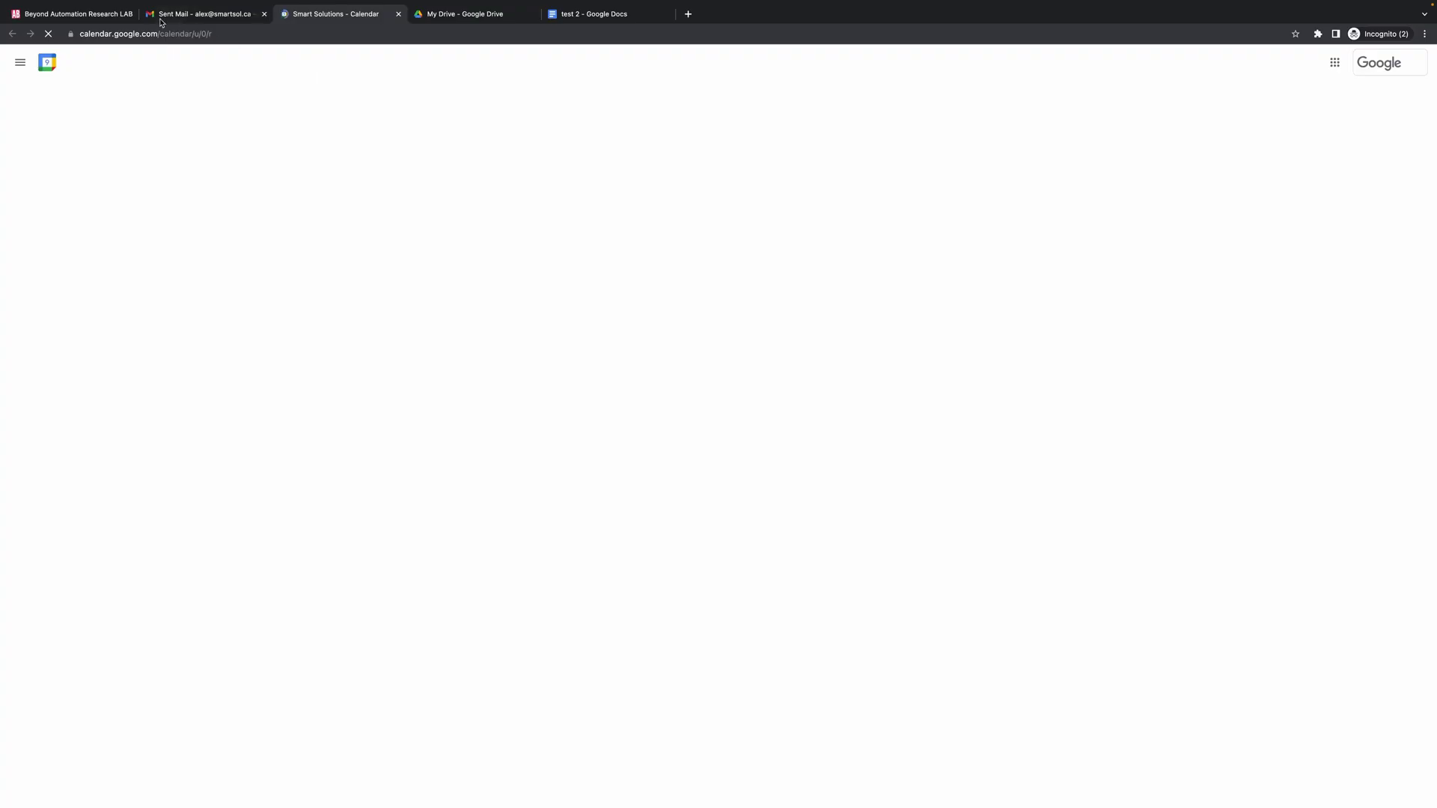
{"action": "left_click", "coordinate": [129, 16]}
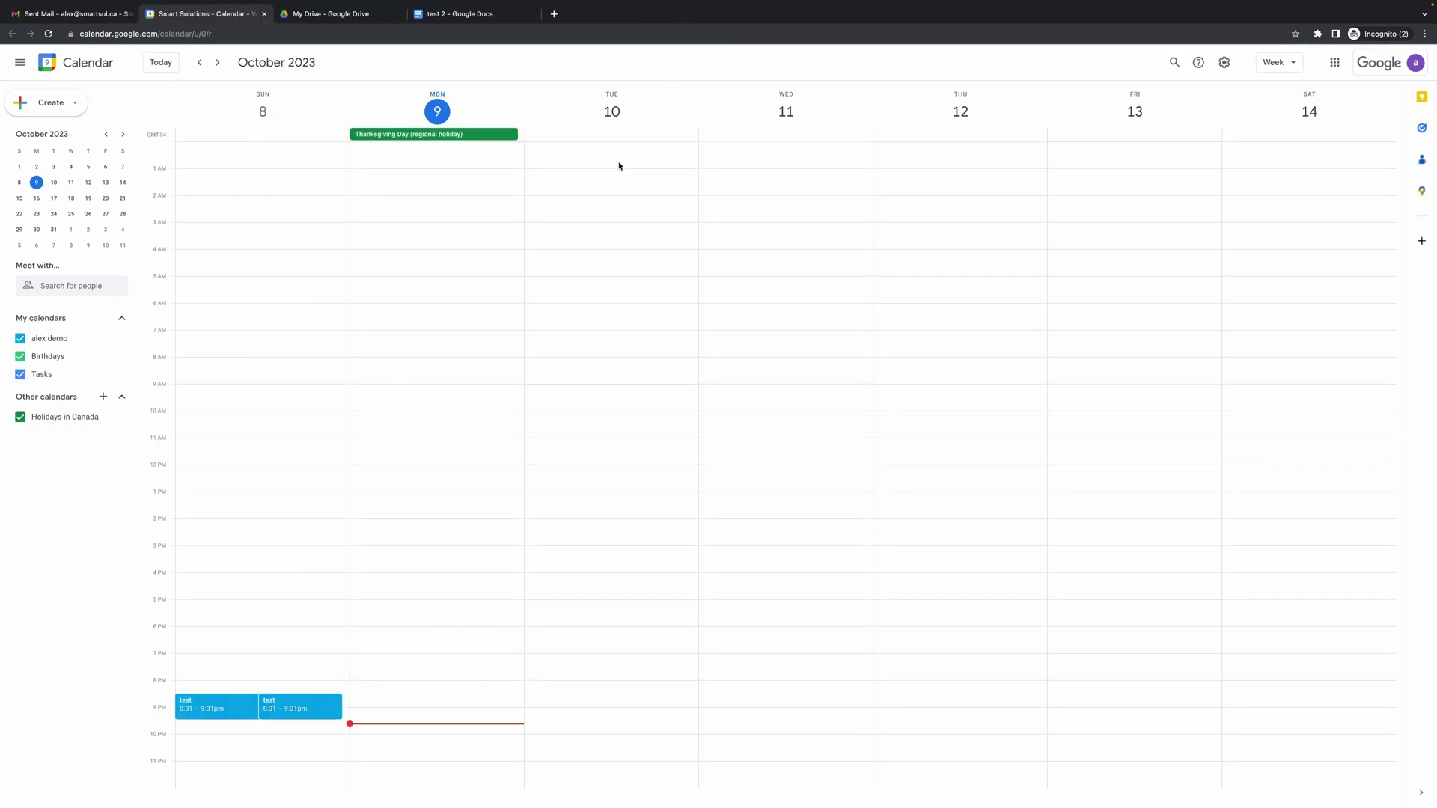
{"action": "left_click_drag", "start_coordinate": [619, 708], "coordinate": [616, 160]}
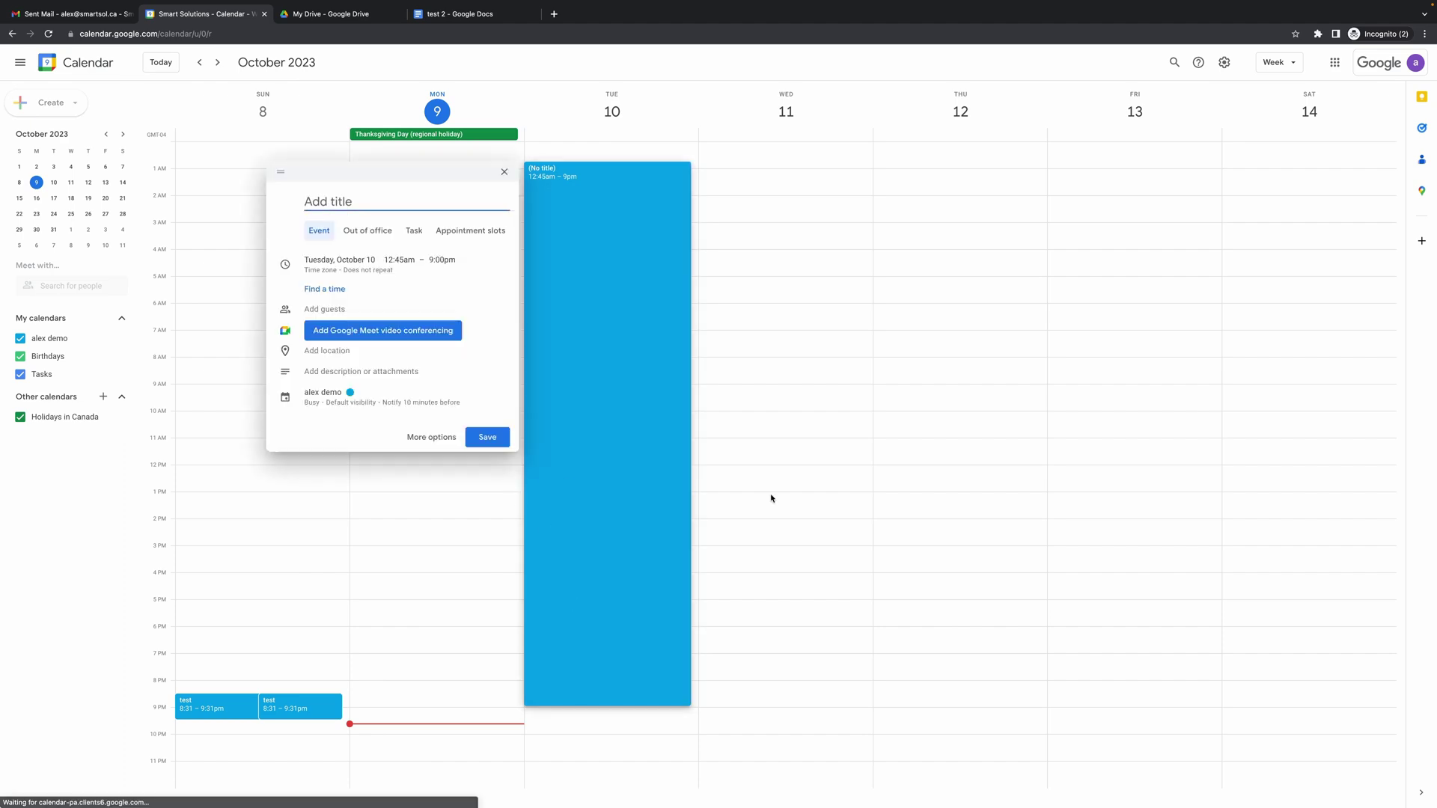
{"action": "left_click", "coordinate": [841, 515]}
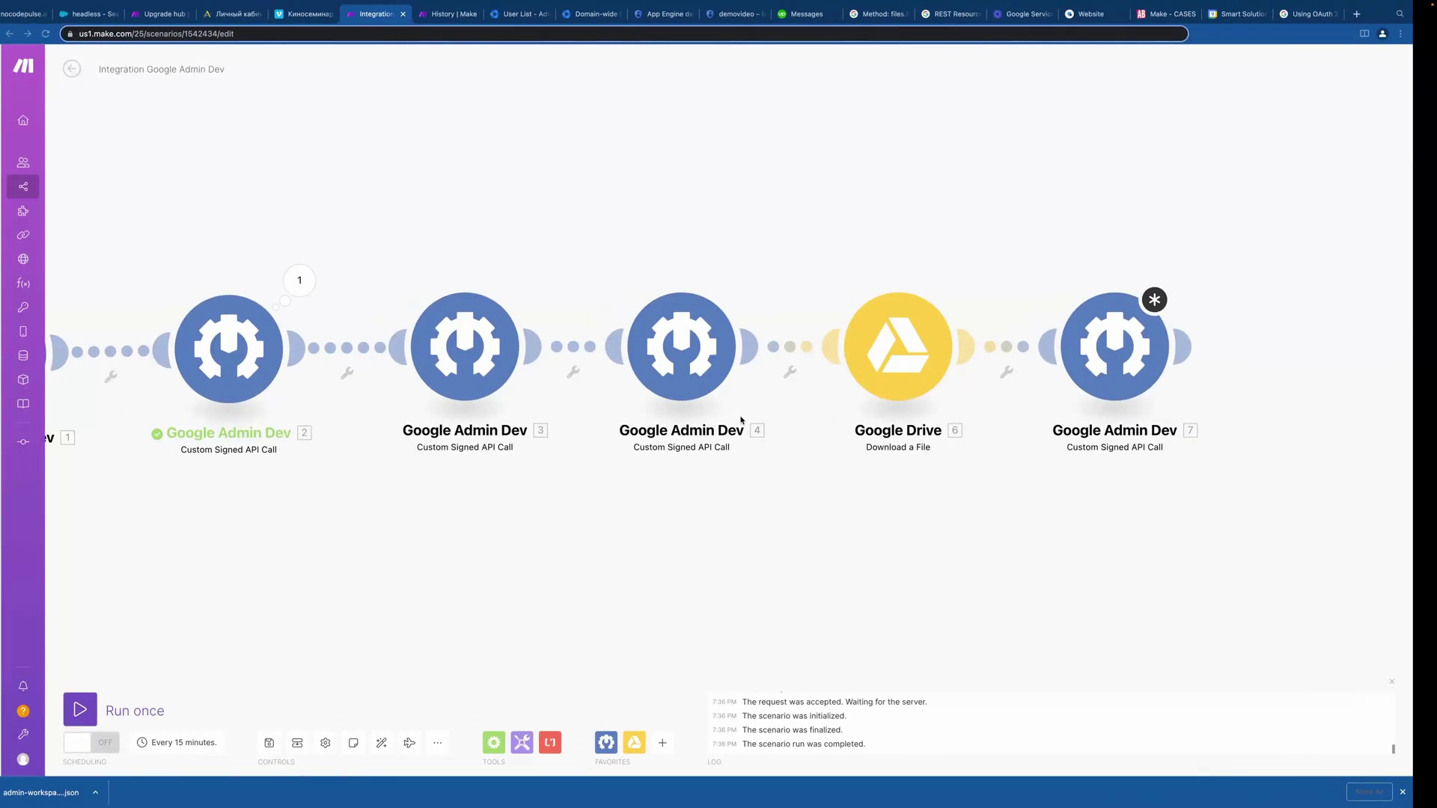
Change module 4's request method to POST and save its settings
{"action": "left_click", "coordinate": [705, 347]}
{"action": "right_click", "coordinate": [707, 346]}
{"action": "left_click", "coordinate": [737, 368]}
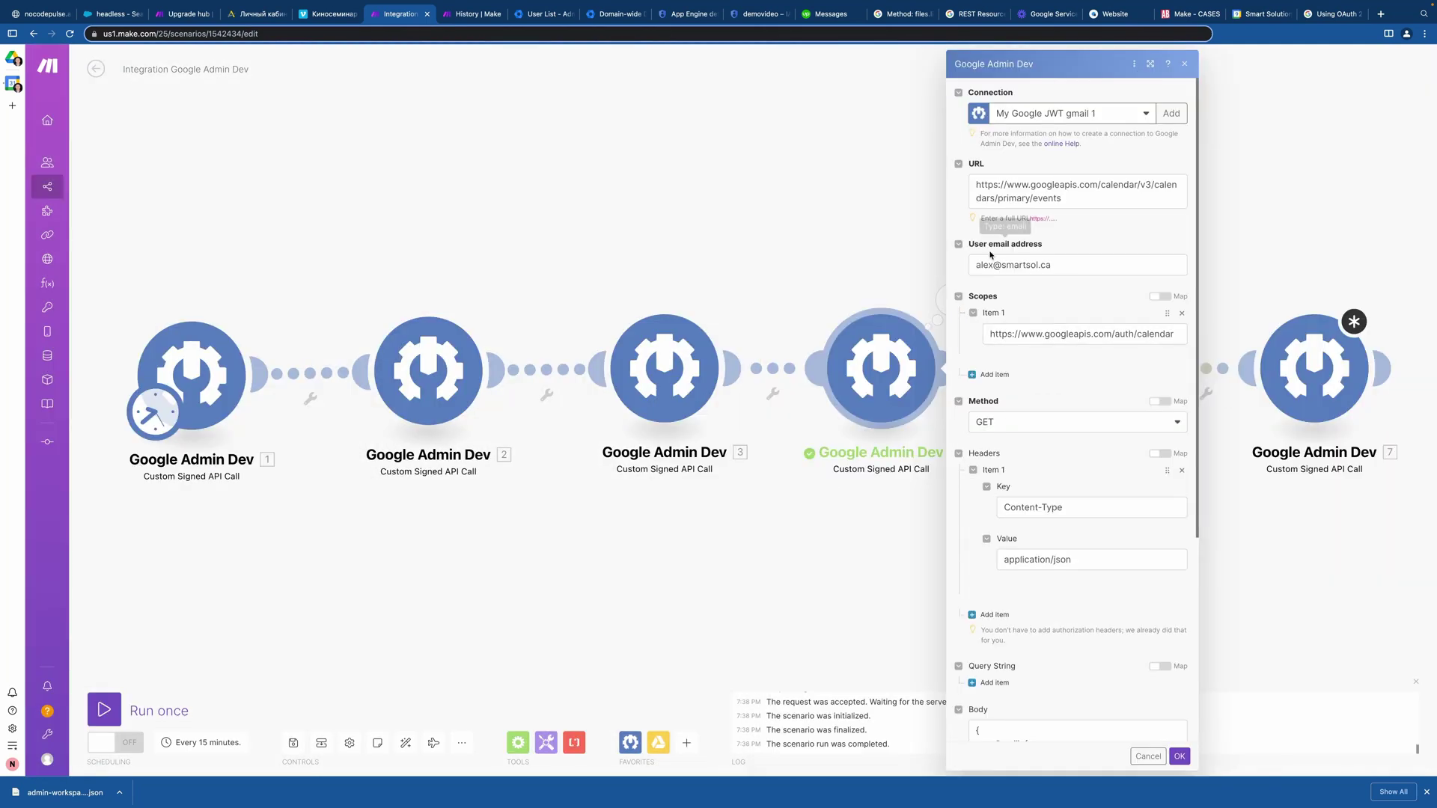
{"action": "scroll", "coordinate": [1164, 440], "scroll_direction": "down", "scroll_amount": 5}
{"action": "scroll", "coordinate": [1043, 508], "scroll_direction": "up", "scroll_amount": 5}
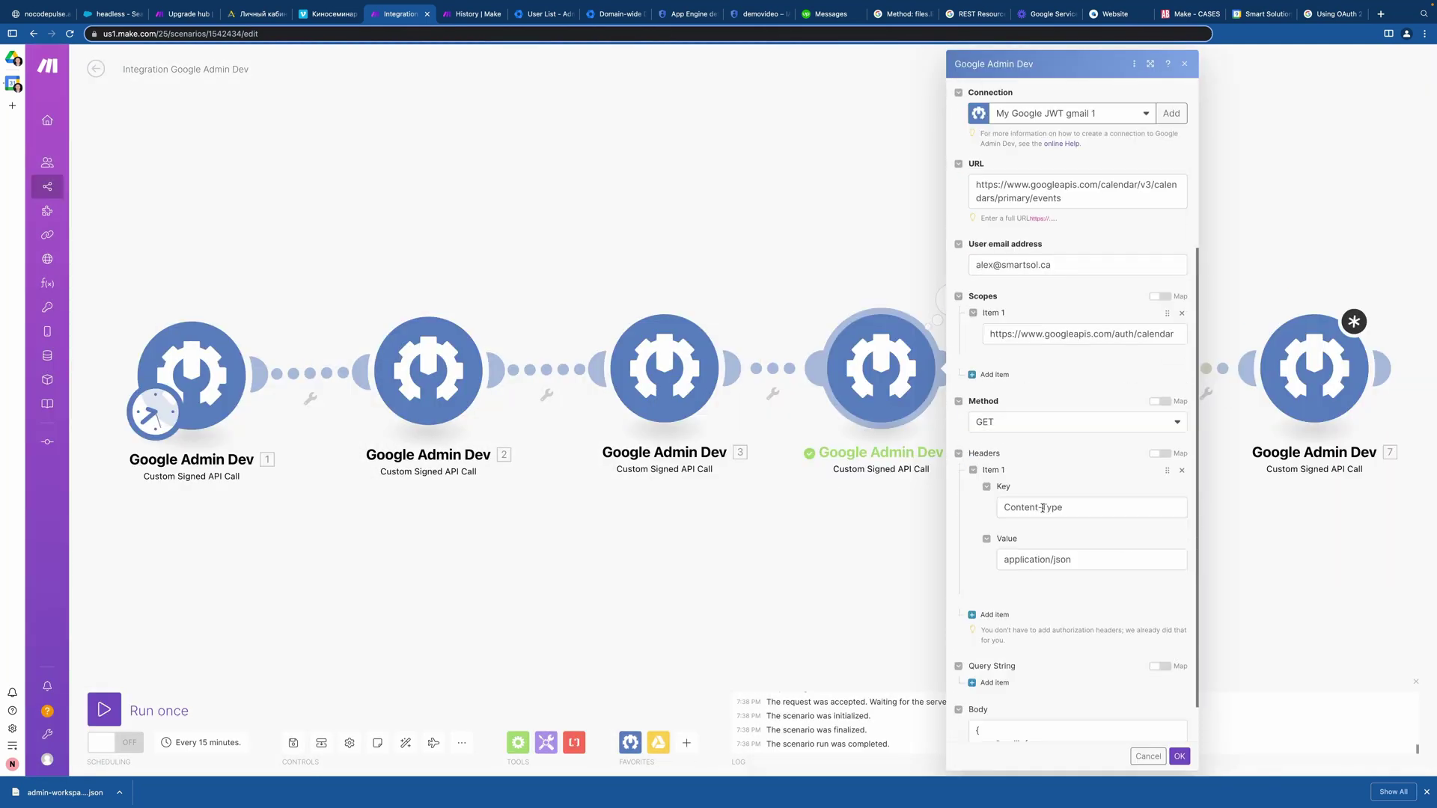
{"action": "left_click", "coordinate": [1165, 423]}
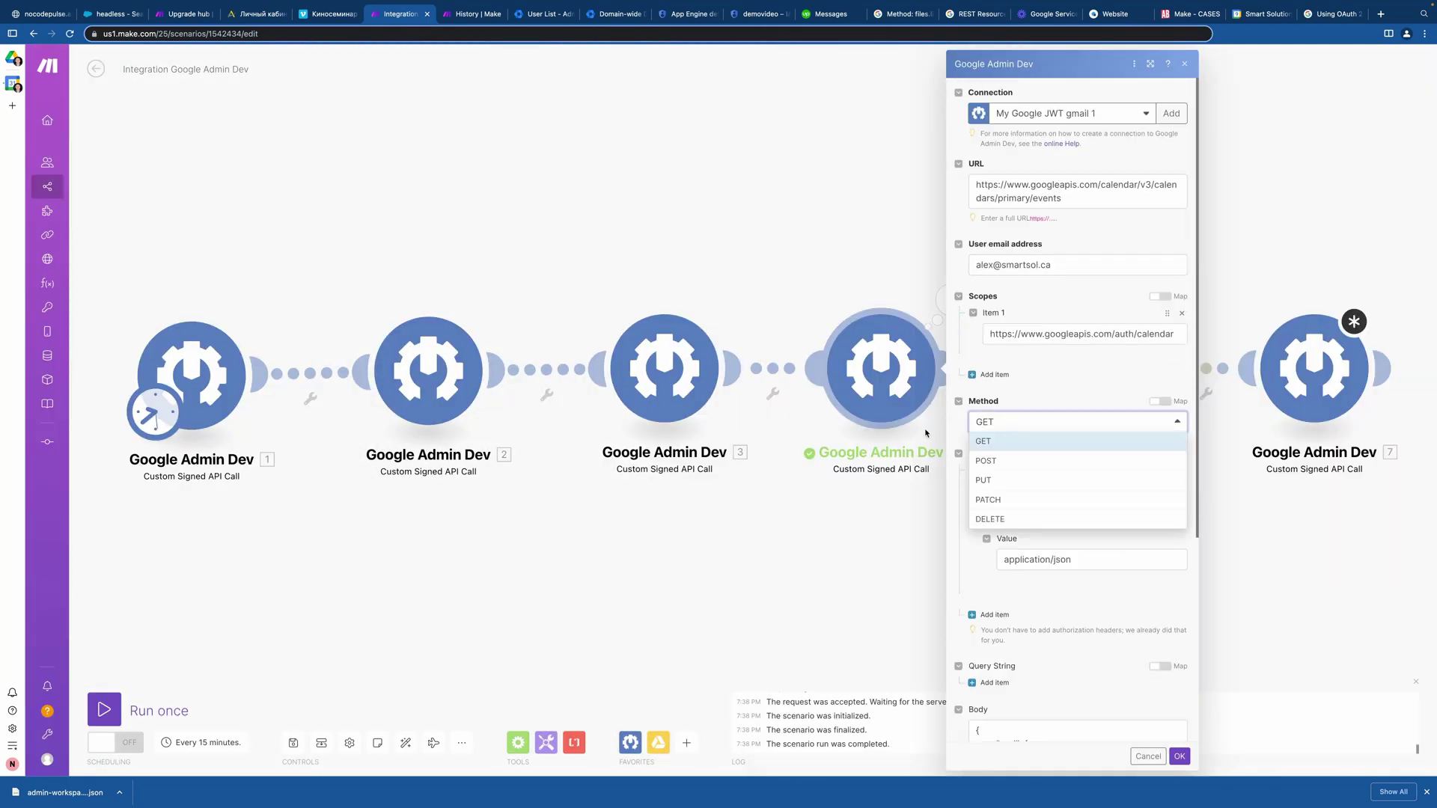
{"action": "left_click", "coordinate": [1011, 462]}
{"action": "scroll", "coordinate": [1084, 549], "scroll_direction": "down", "scroll_amount": 4}
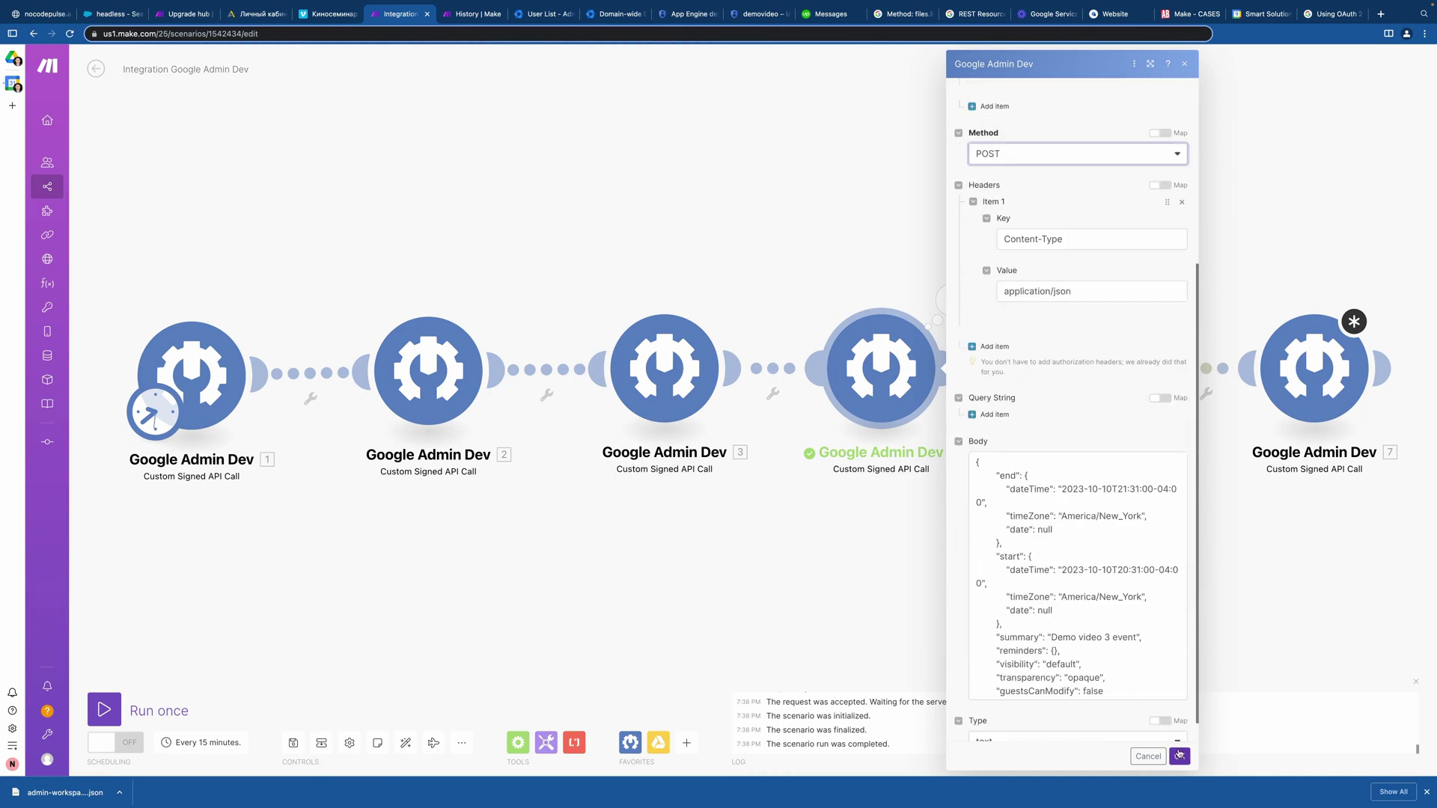
{"action": "left_click", "coordinate": [1179, 756]}
Run module 4 alone and confirm the Demo video 3 event on October 10 in Google Calendar
{"action": "right_click", "coordinate": [876, 370]}
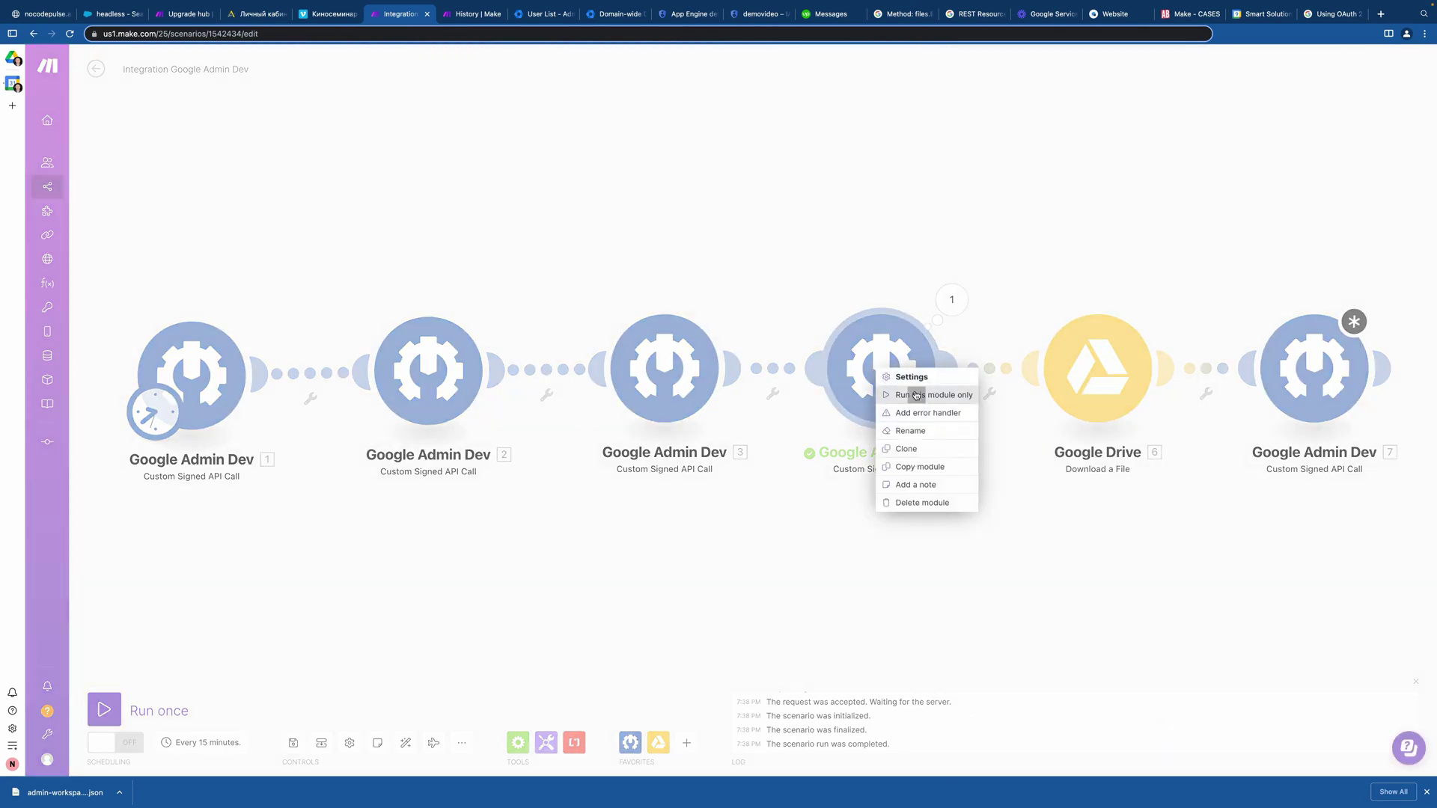
{"action": "left_click", "coordinate": [916, 394]}
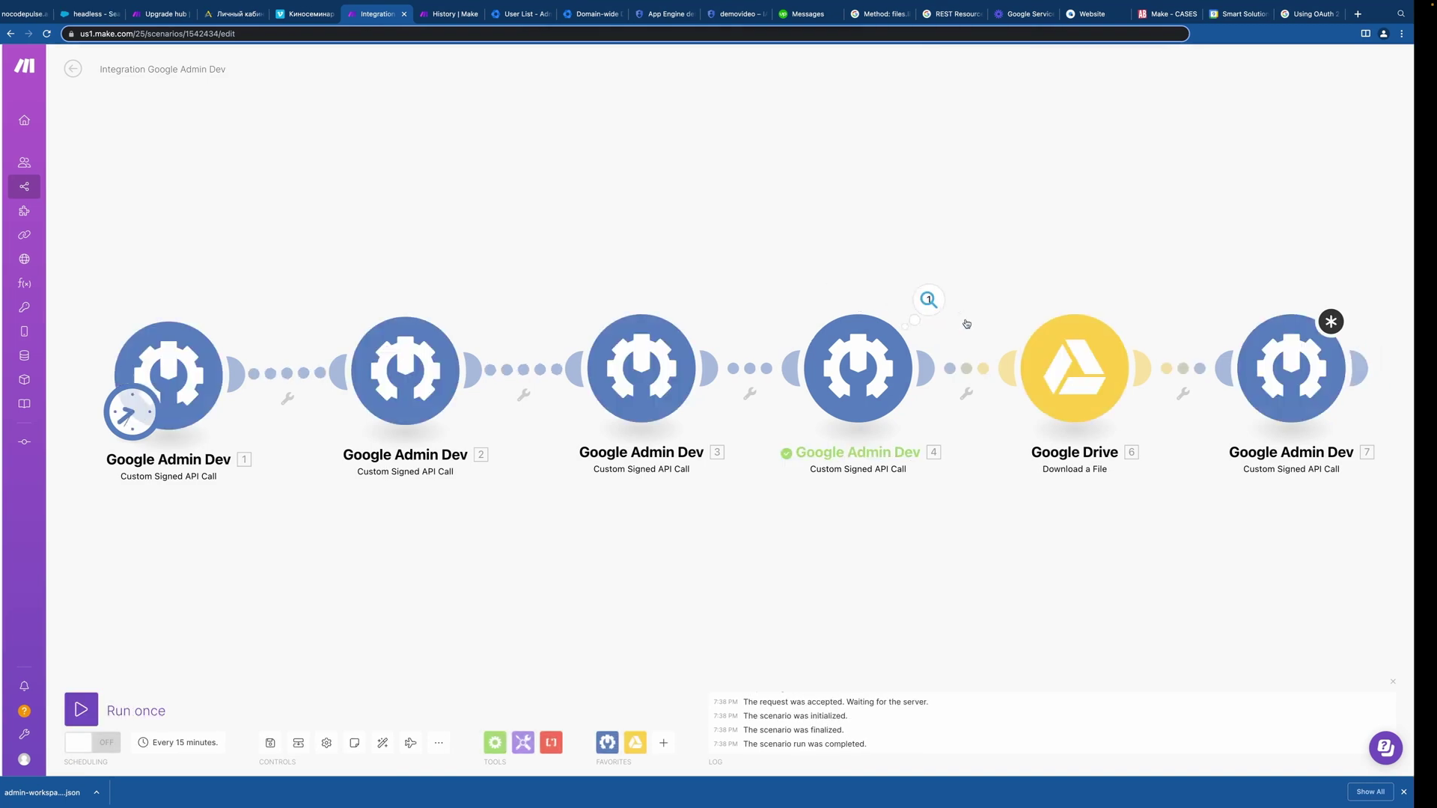
{"action": "left_click", "coordinate": [946, 303]}
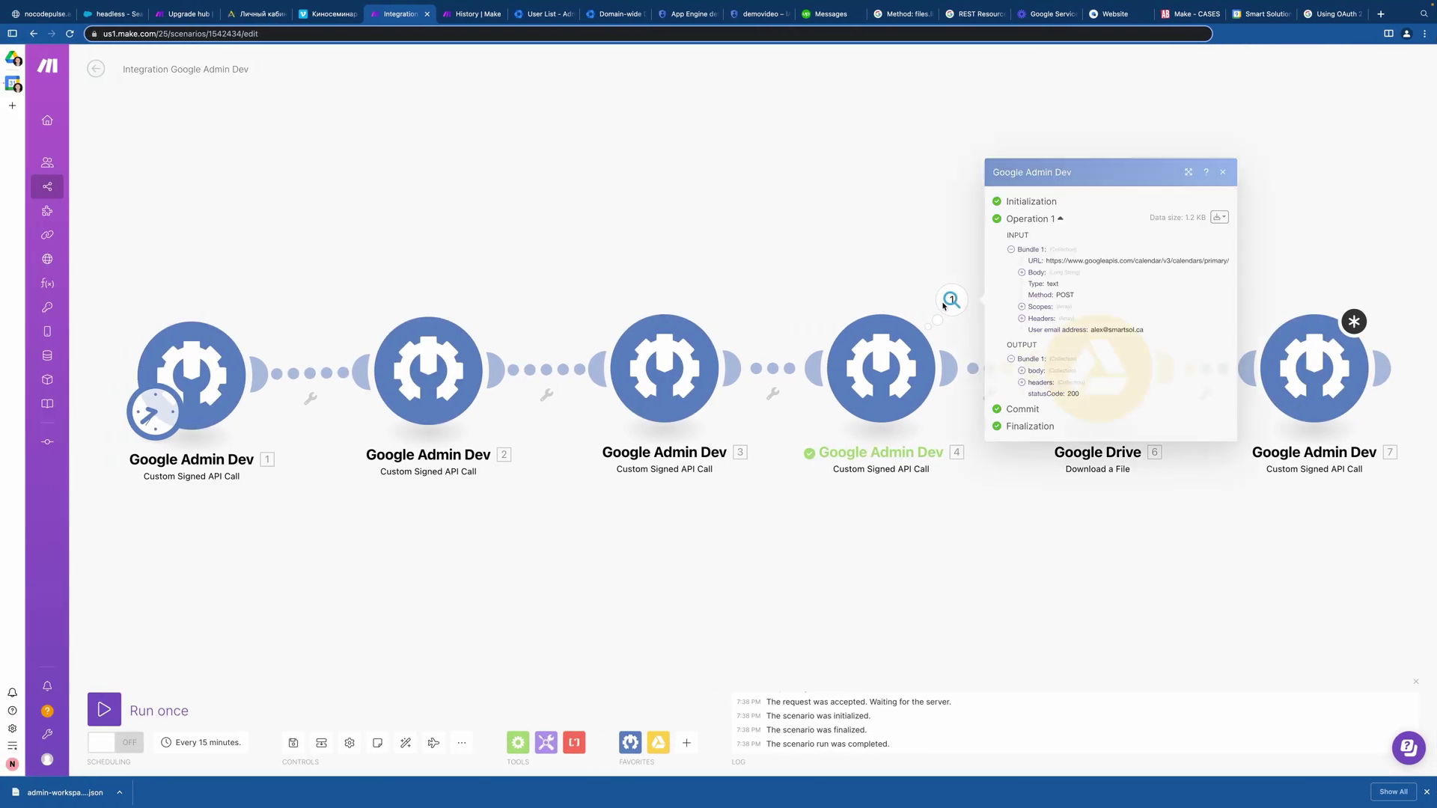
{"action": "left_click", "coordinate": [1022, 371]}
{"action": "left_click_drag", "start_coordinate": [1056, 285], "coordinate": [1171, 494]}
{"action": "left_click", "coordinate": [1174, 469]}
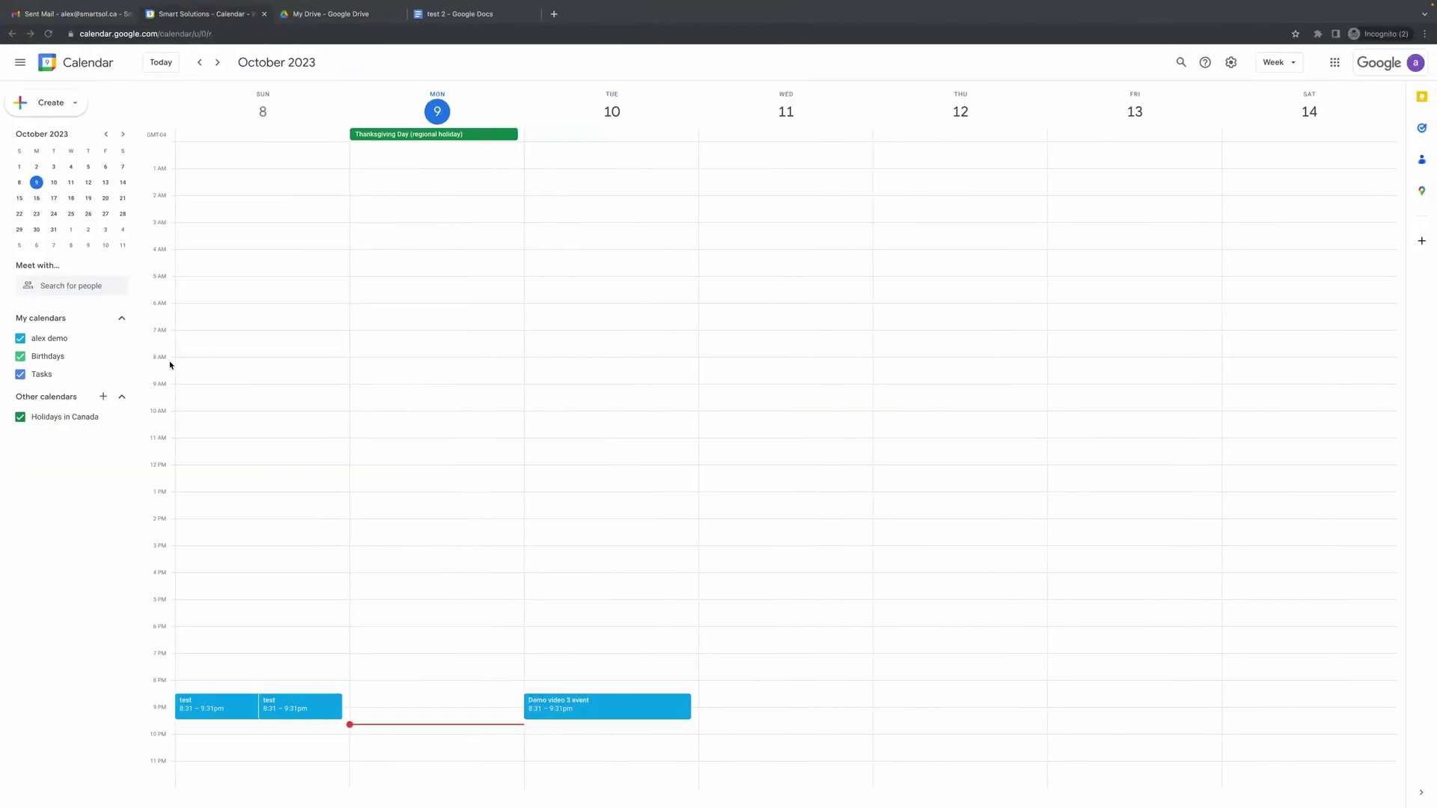
{"action": "left_click", "coordinate": [576, 710]}
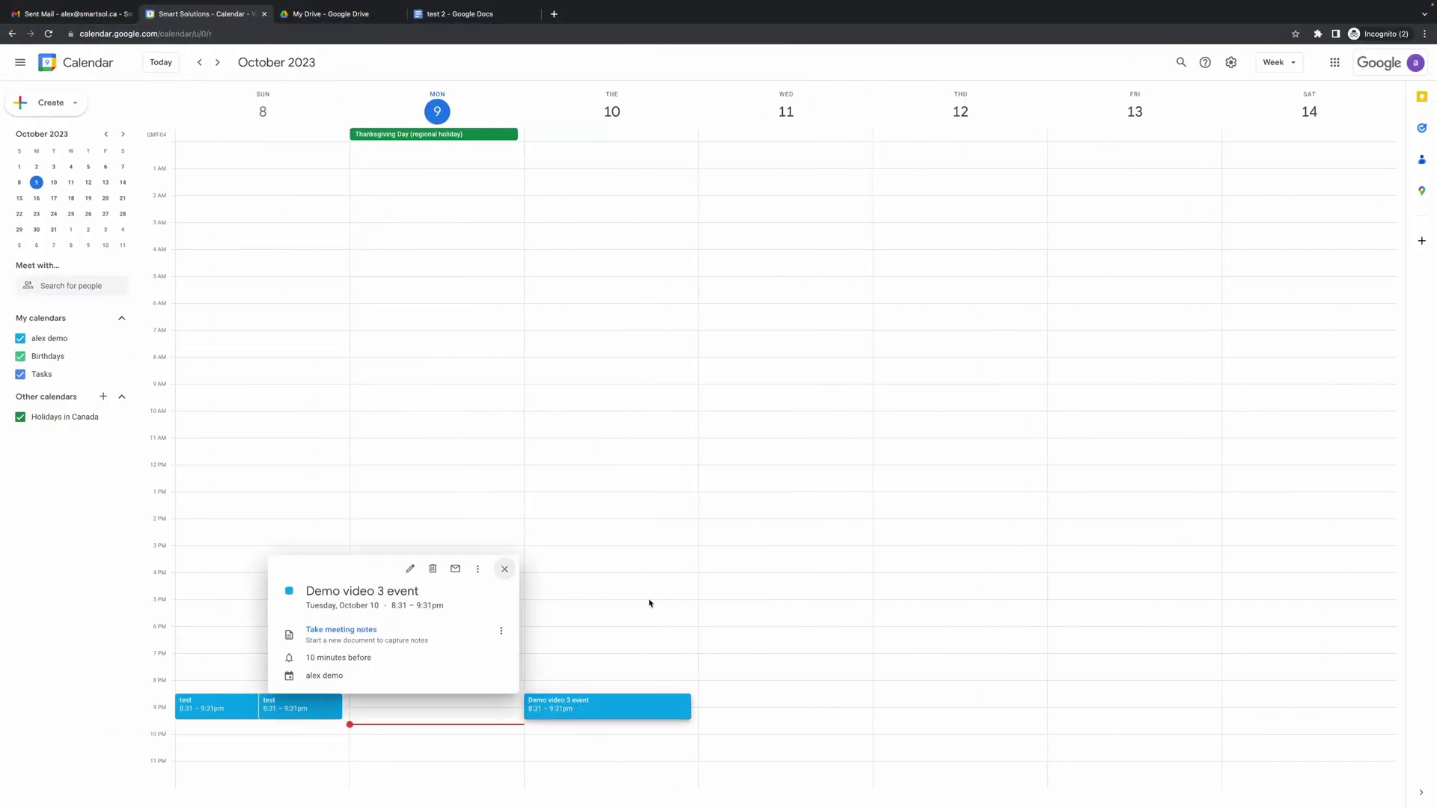
{"action": "key", "text": "Escape"}
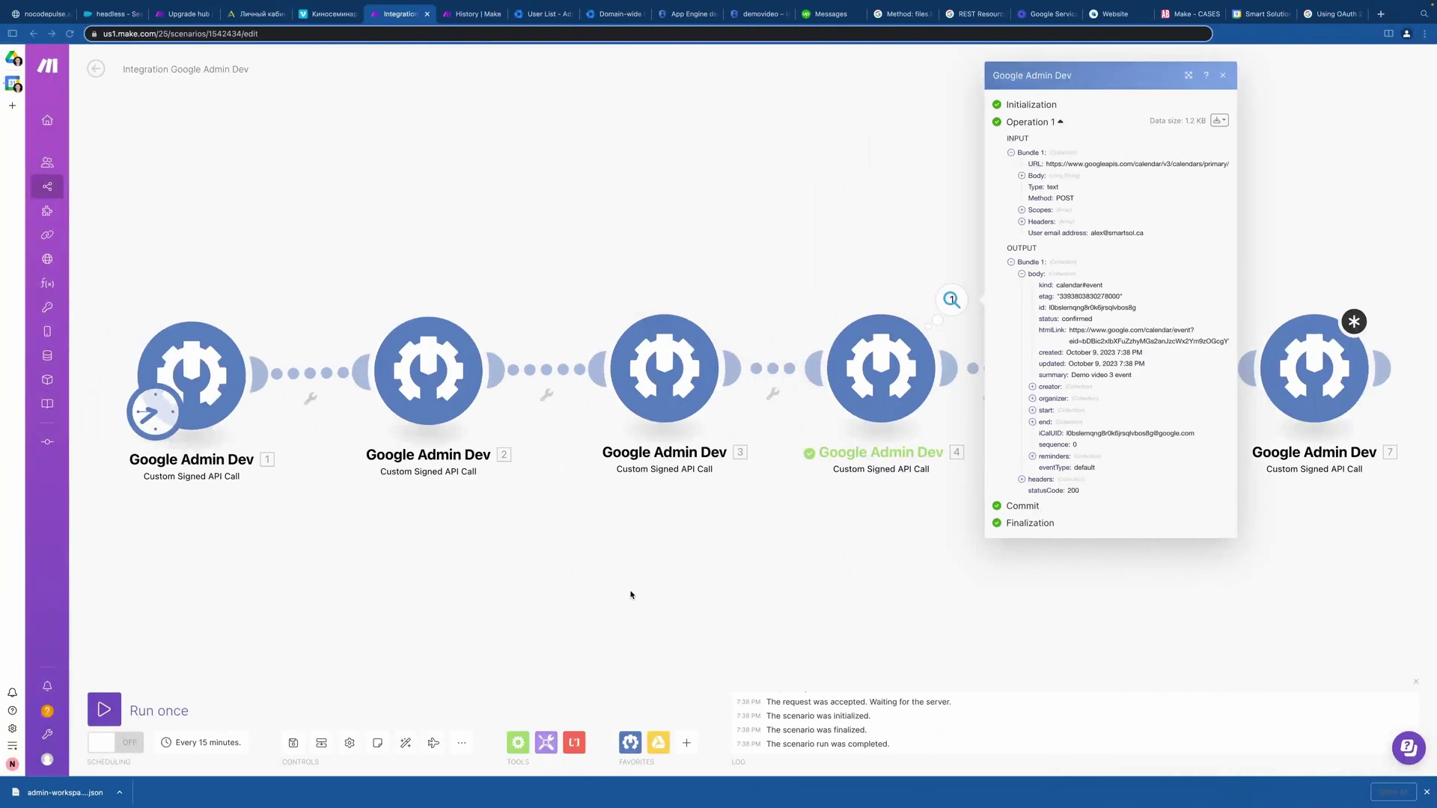
Close module 4's operation inspector and open the module's settings panel
{"action": "left_click", "coordinate": [731, 530]}
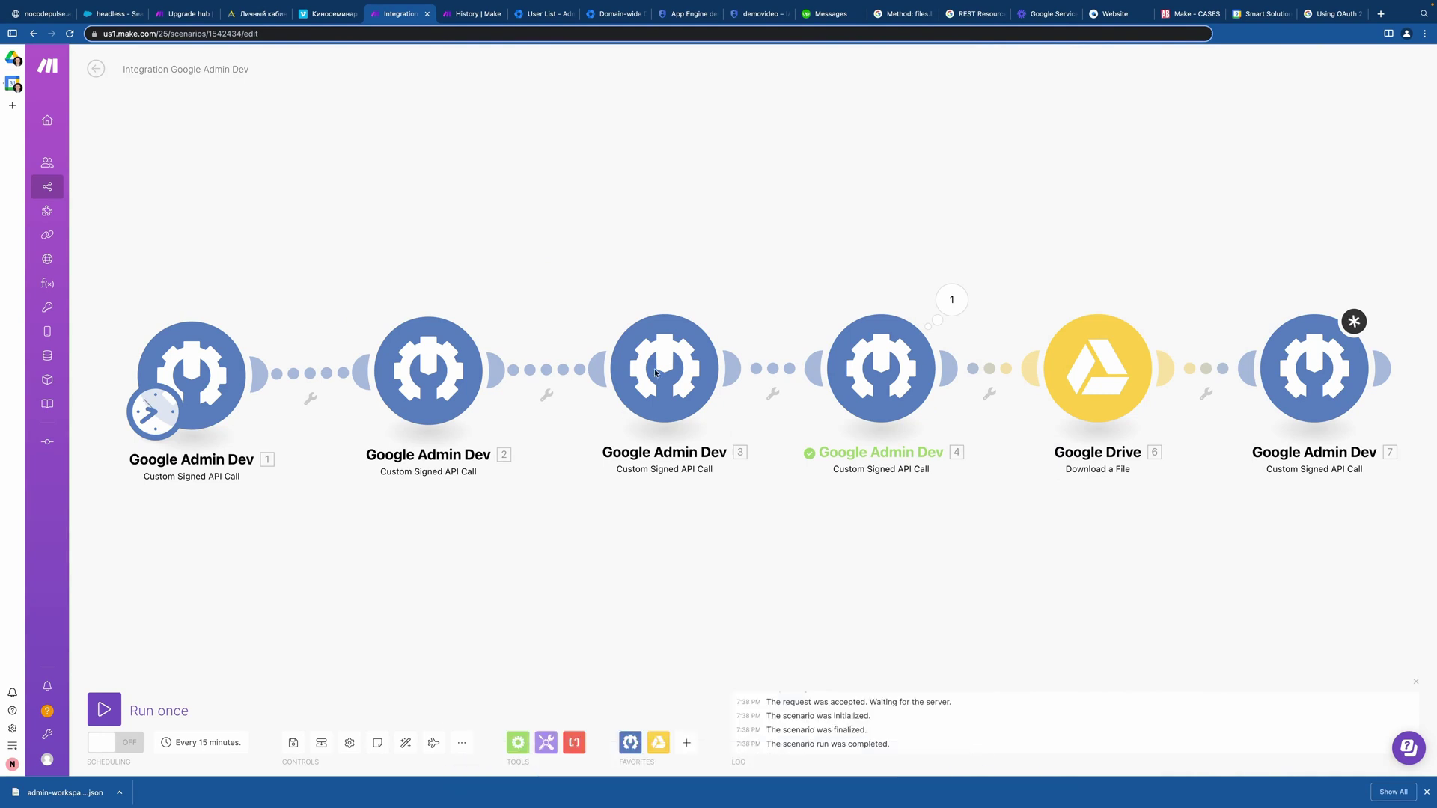
{"action": "left_click", "coordinate": [872, 359]}
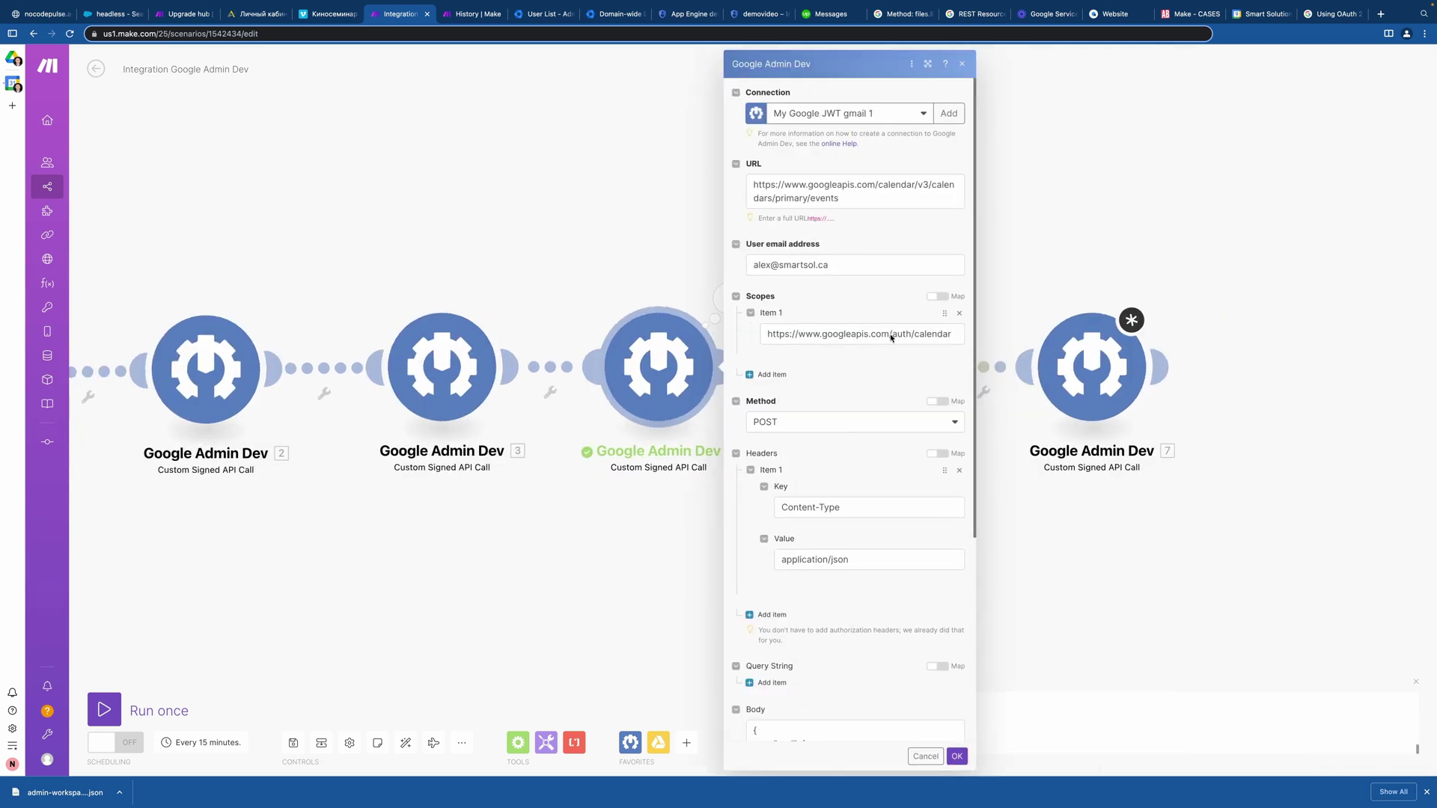
Review module 4's POST request and Content-Type header, select the user email field, then close the settings
{"action": "scroll", "coordinate": [890, 381], "scroll_direction": "down", "scroll_amount": 4}
{"action": "scroll", "coordinate": [869, 496], "scroll_direction": "up", "scroll_amount": 4}
{"action": "scroll", "coordinate": [636, 173], "scroll_direction": "down", "scroll_amount": 2}
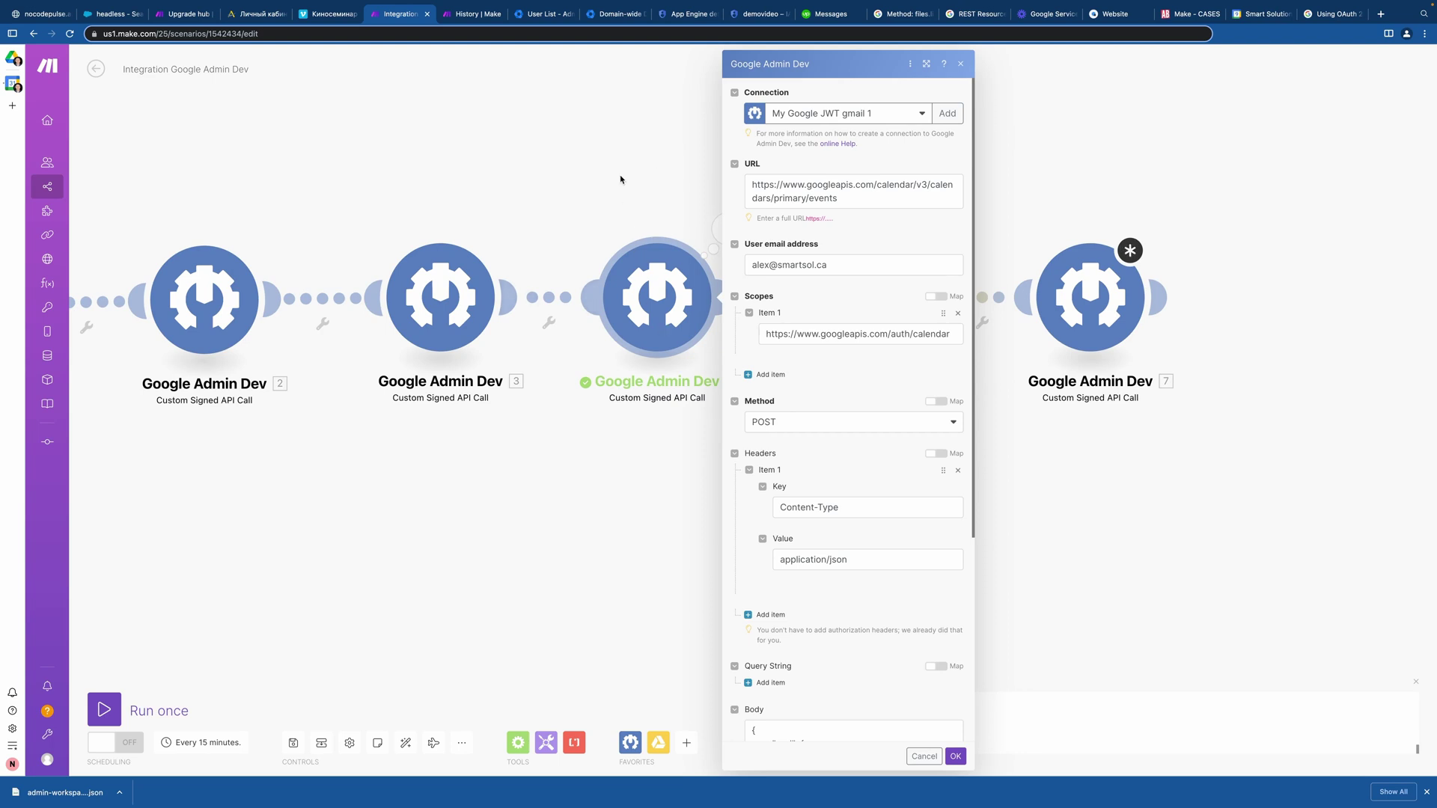
{"action": "left_click", "coordinate": [787, 270]}
{"action": "key", "text": "ctrl+a"}
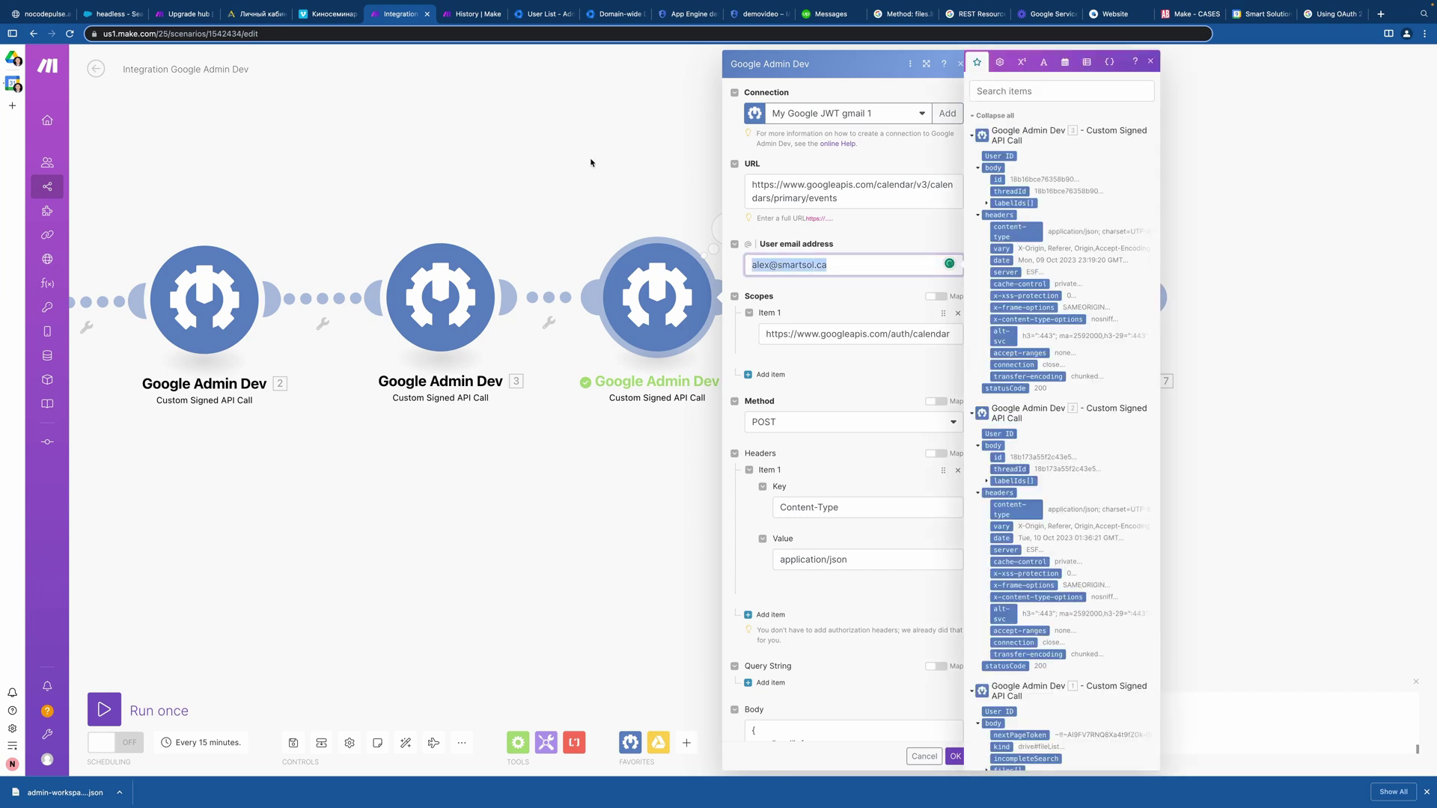
{"action": "left_click", "coordinate": [591, 163]}
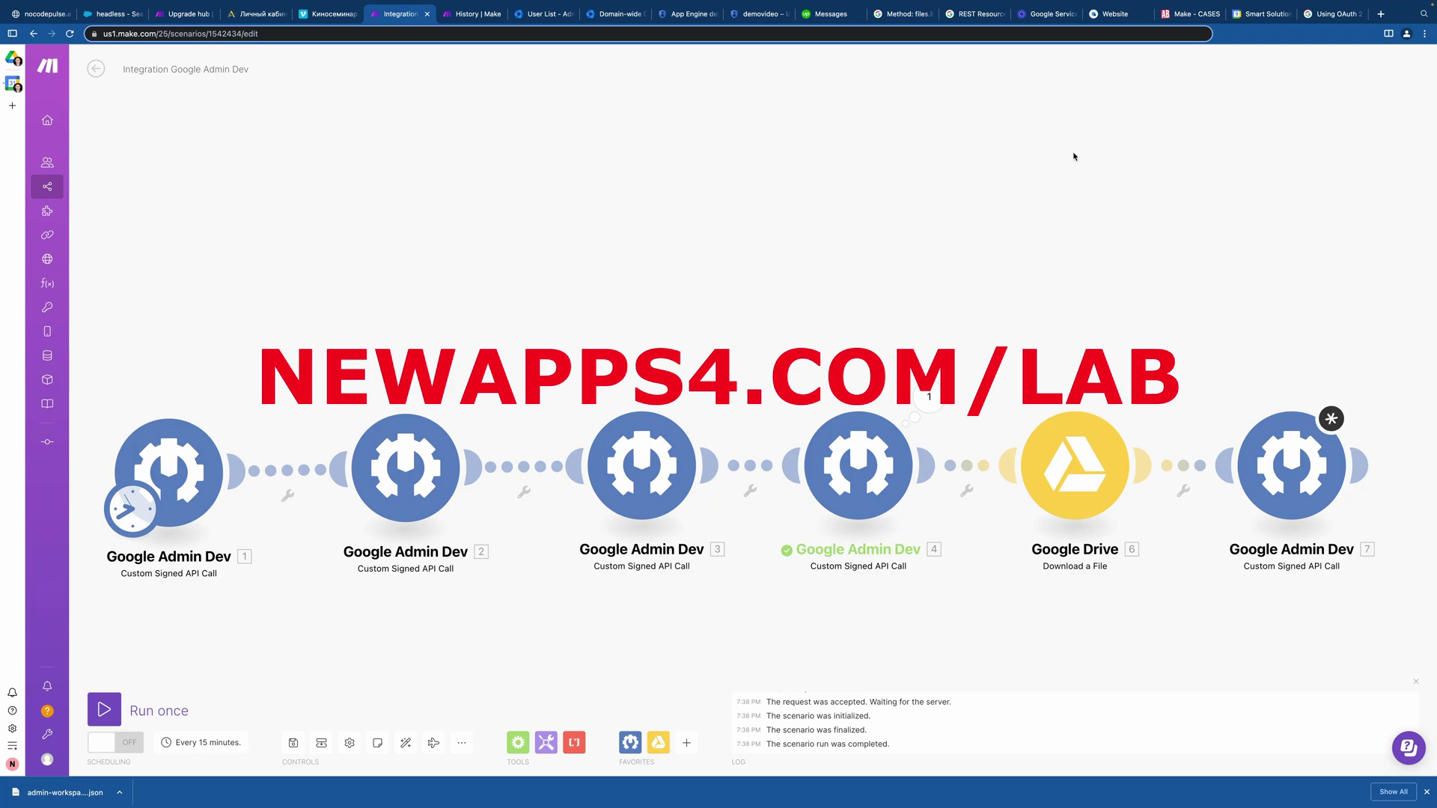
Go to newapps4.com/lab in the browser's address bar
{"action": "left_click", "coordinate": [689, 35]}
{"action": "type", "text": "noe"}
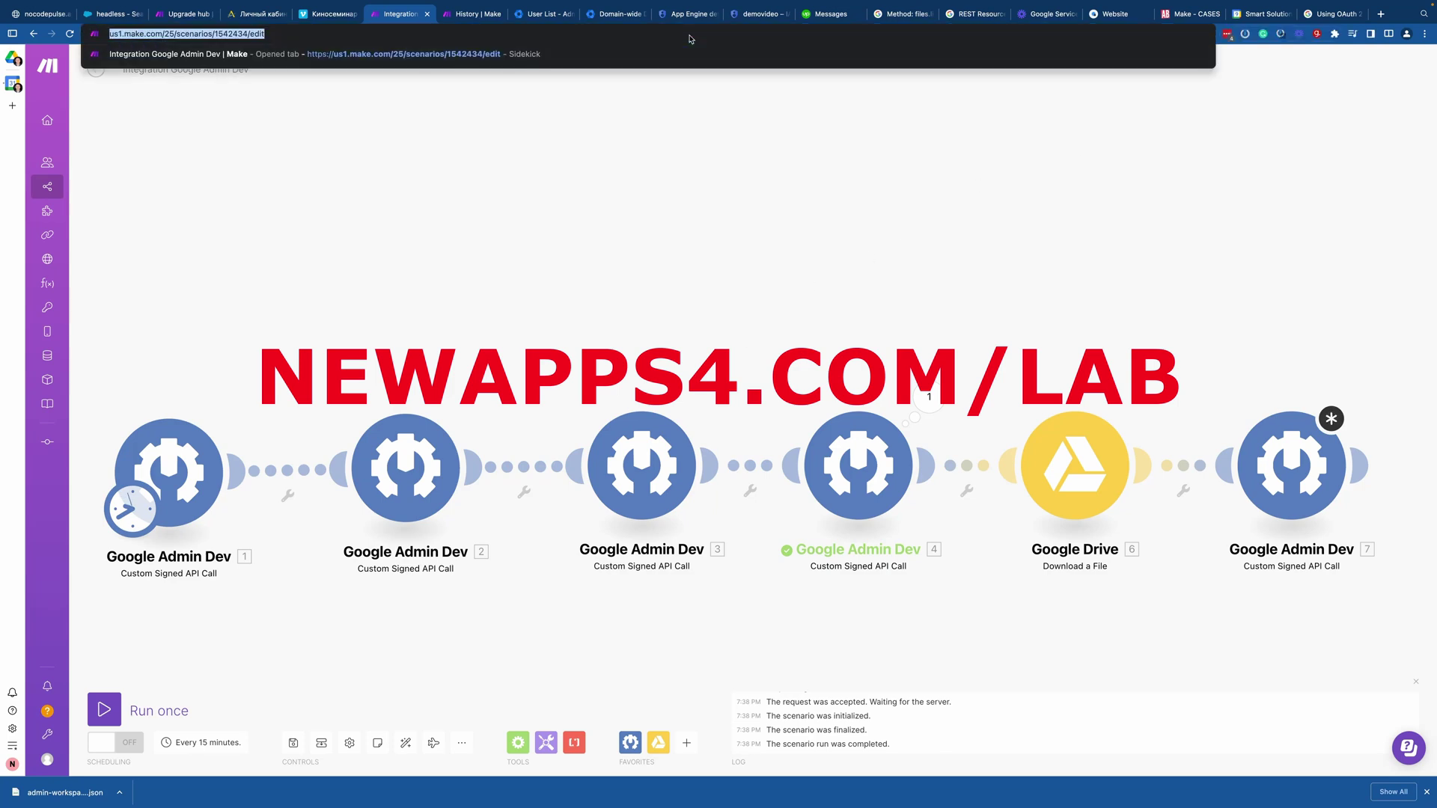
{"action": "key", "text": "BackSpace"}
{"action": "key", "text": "BackSpace"}
{"action": "type", "text": "ewapps4.com"}
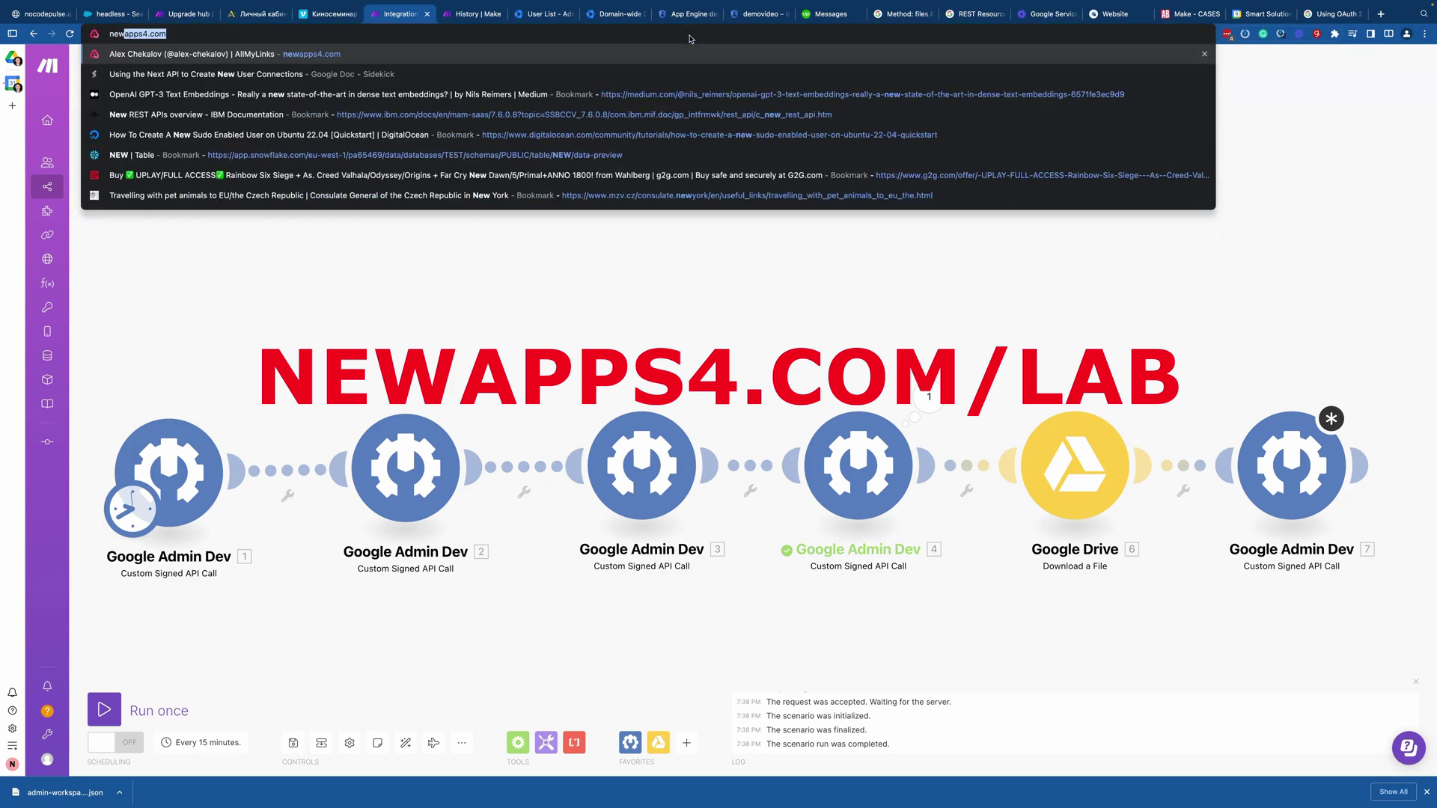
{"action": "type", "text": "/lab"}
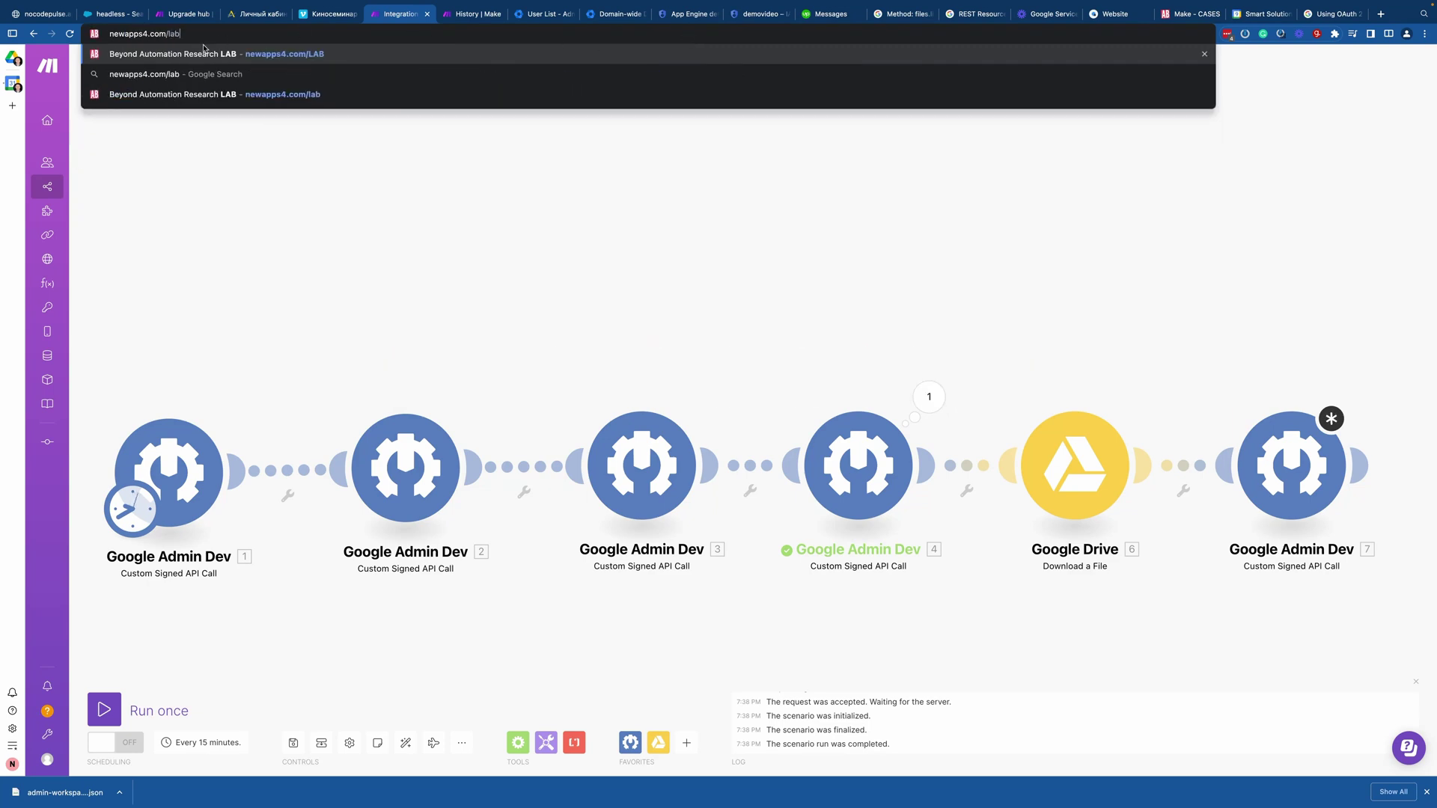
{"action": "key", "text": "Return"}
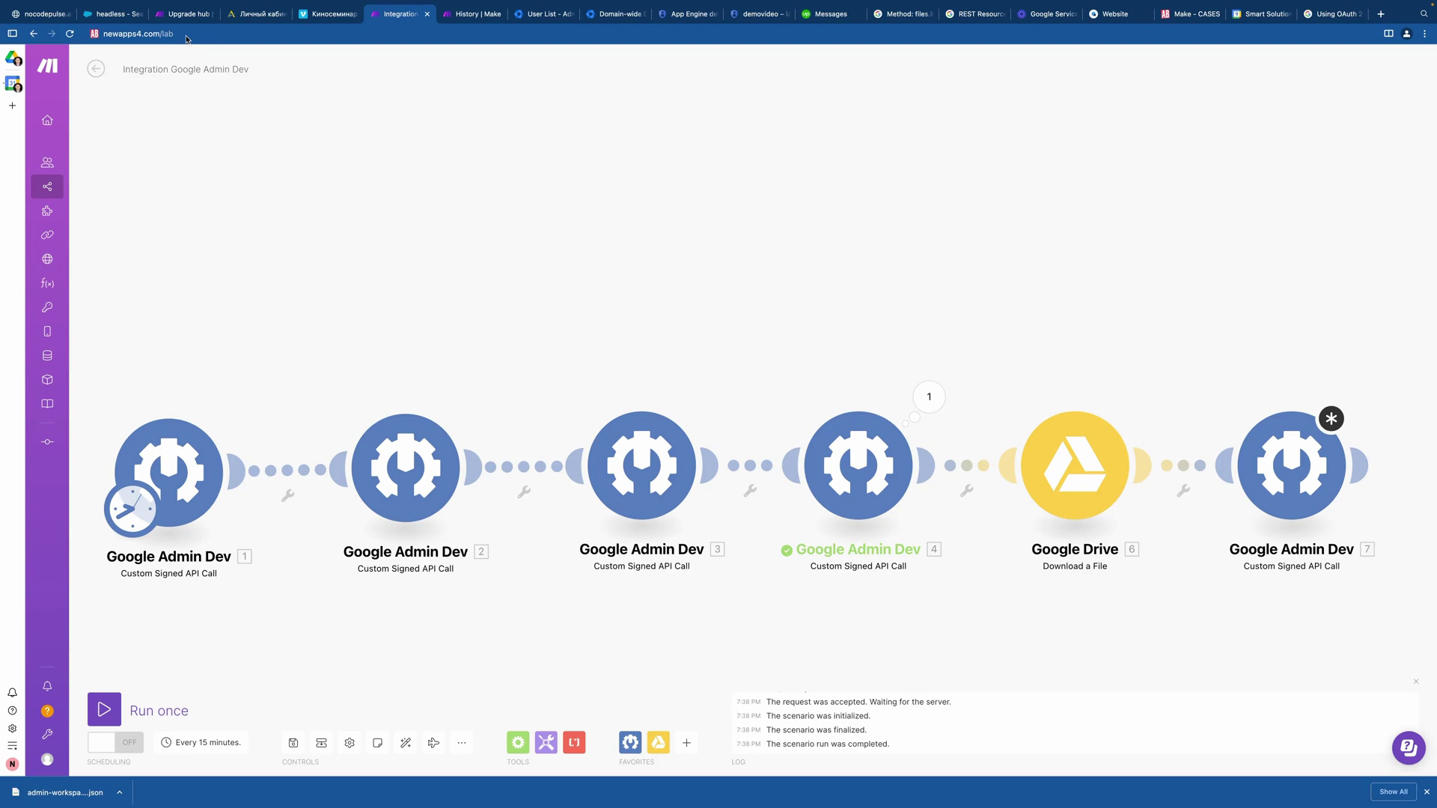